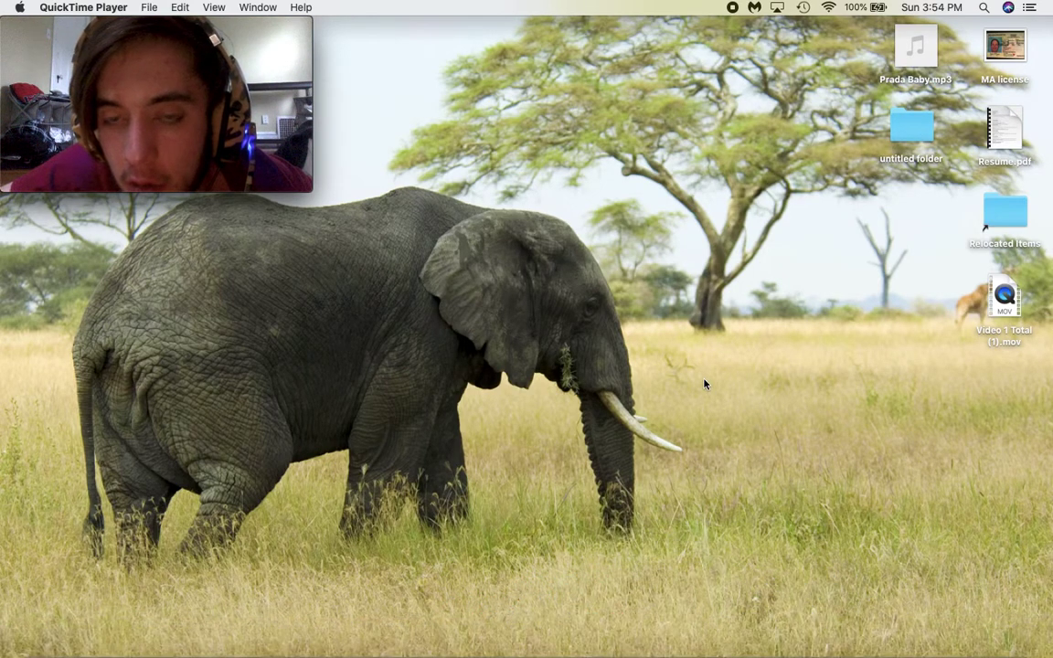
# Switch to FL Studio and listen to the start of the reversed brass loop in Arrangement_2
pyautogui.hotkey('ctrl', 'Right')
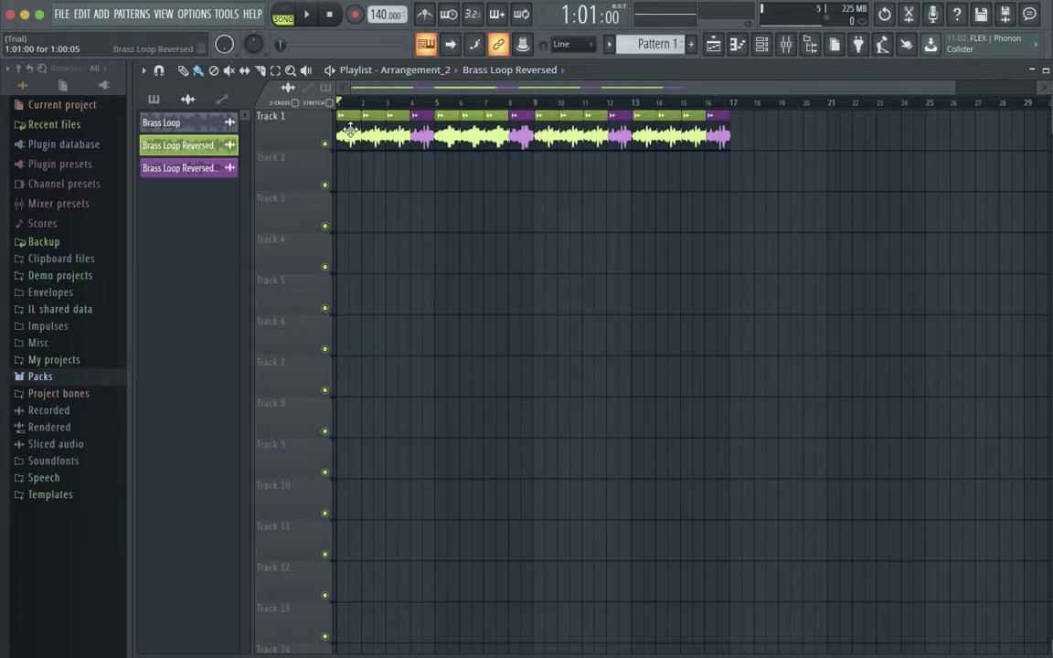
pyautogui.press('space')
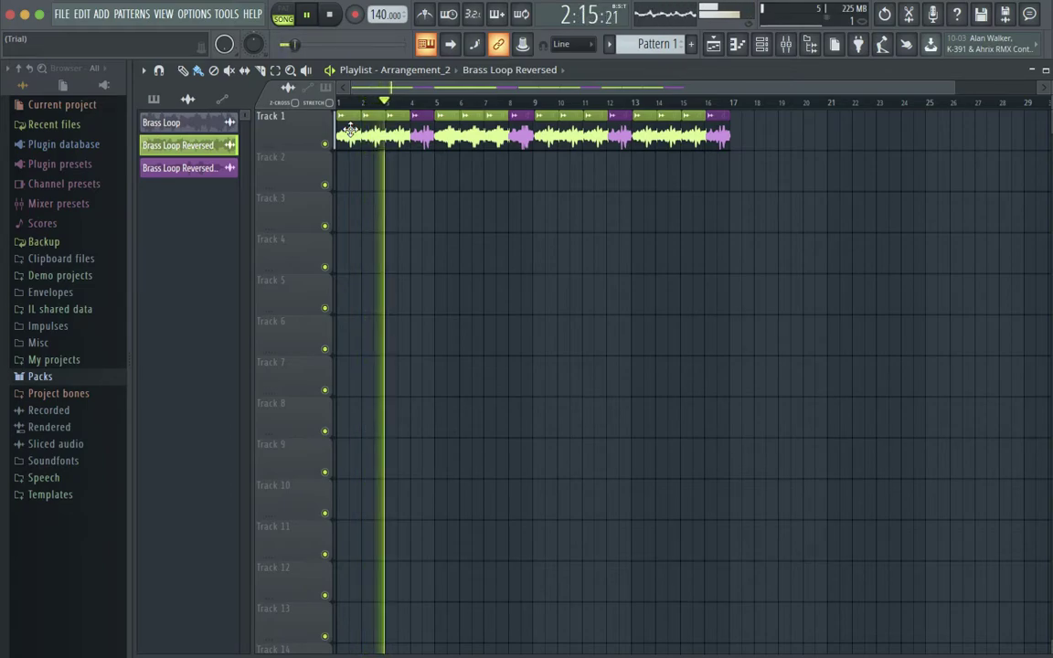
pyautogui.press('space')
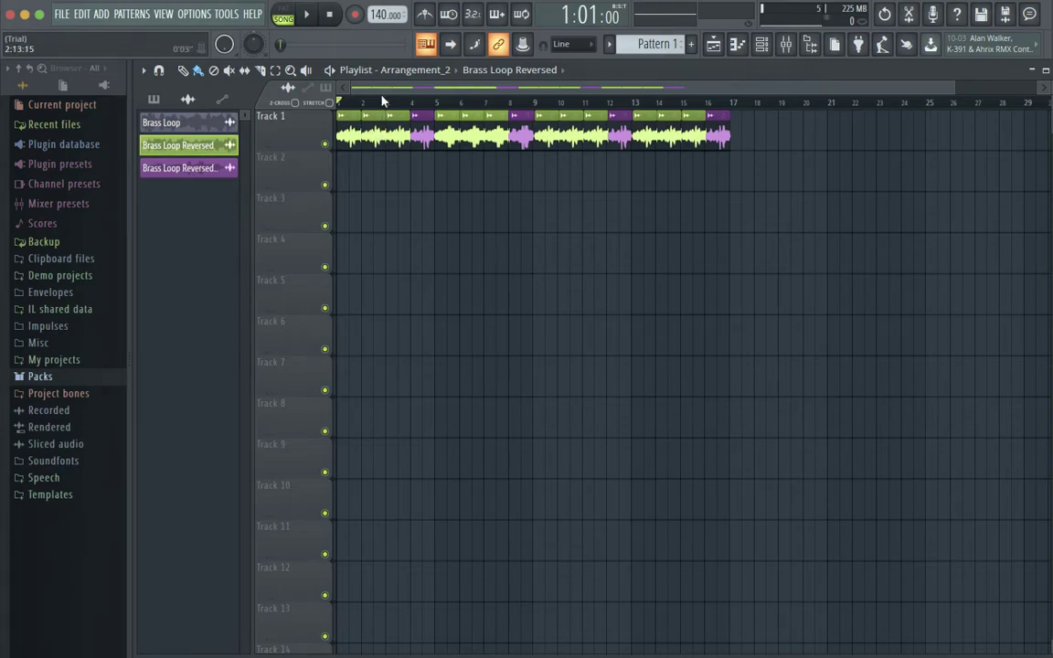
pyautogui.press('space')
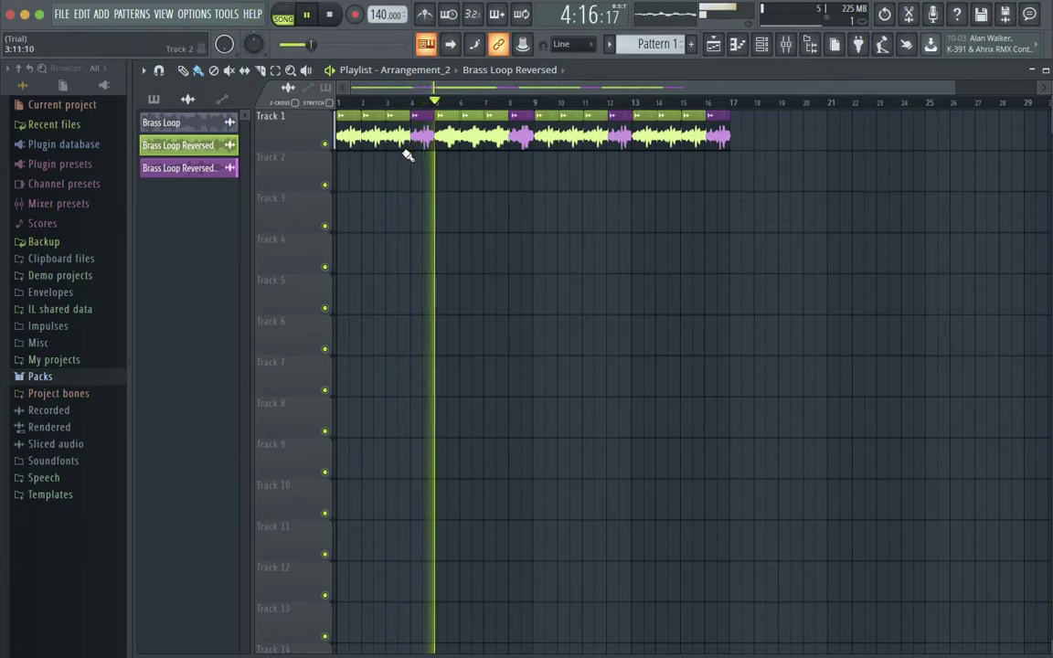
pyautogui.press('space')
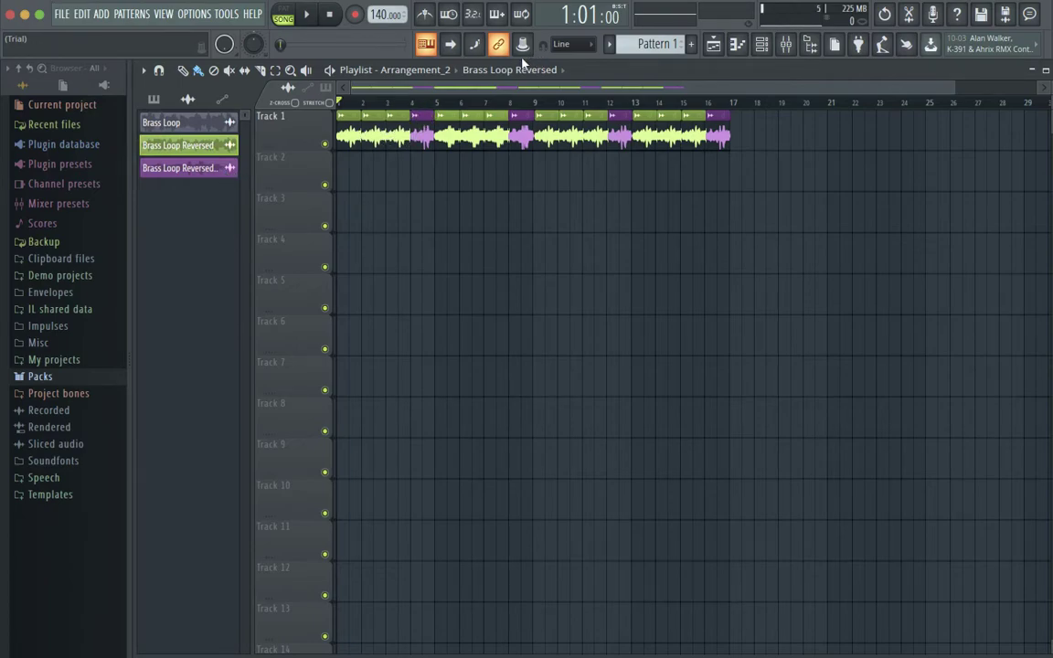
# Select bars 1 to 4 of the brass loop track and play them back
pyautogui.click(366, 123)
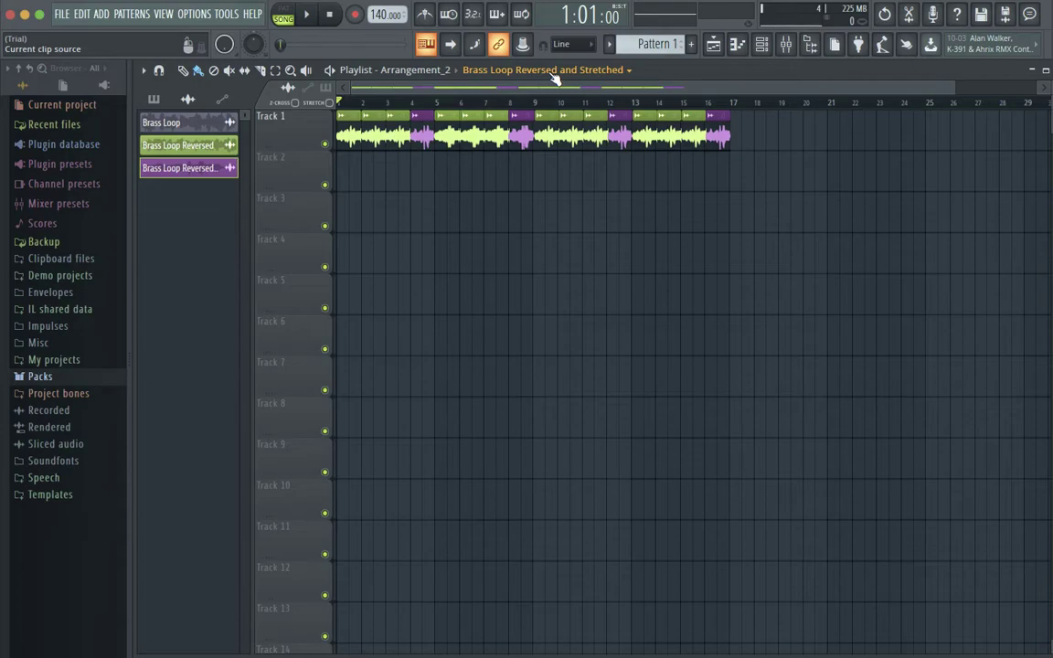
pyautogui.click(348, 132)
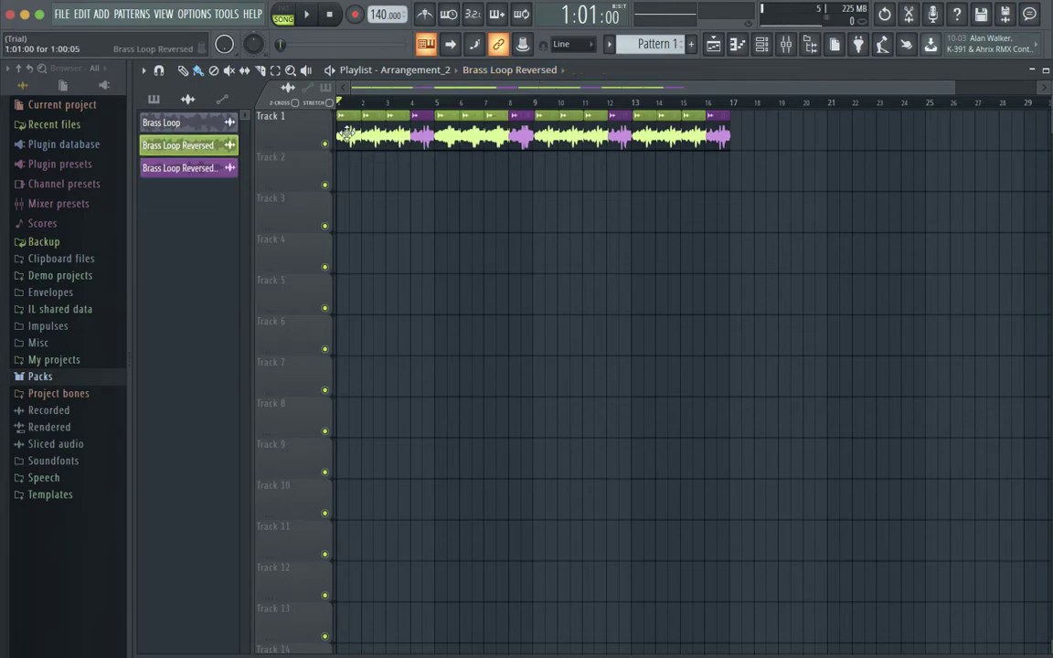
pyautogui.moveTo(345, 103); pyautogui.dragTo(435, 111)
pyautogui.press('space')
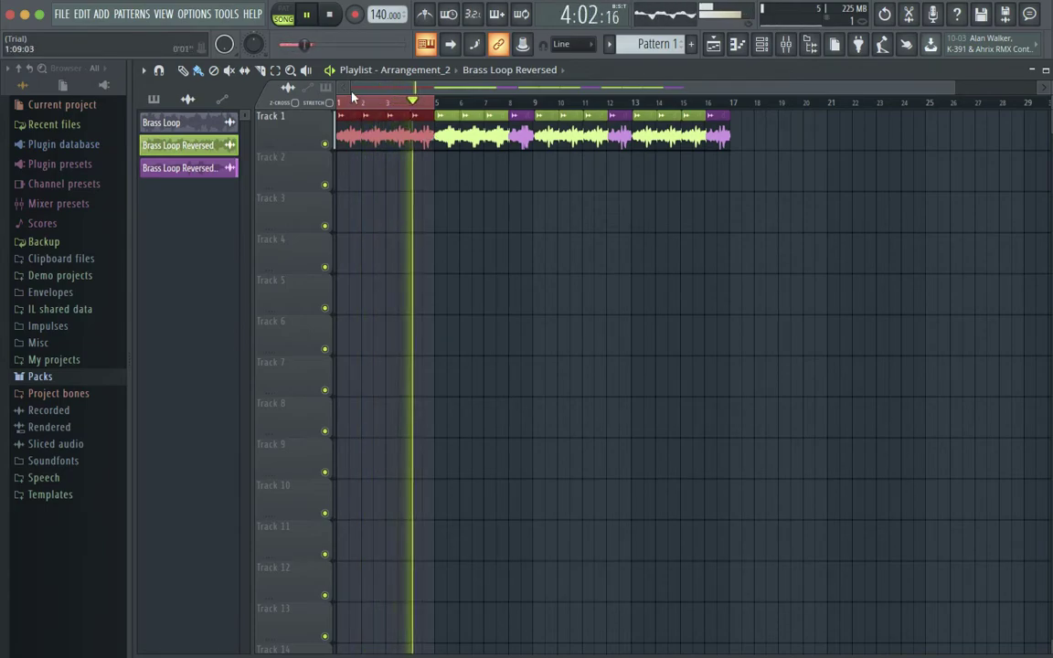
pyautogui.press('space')
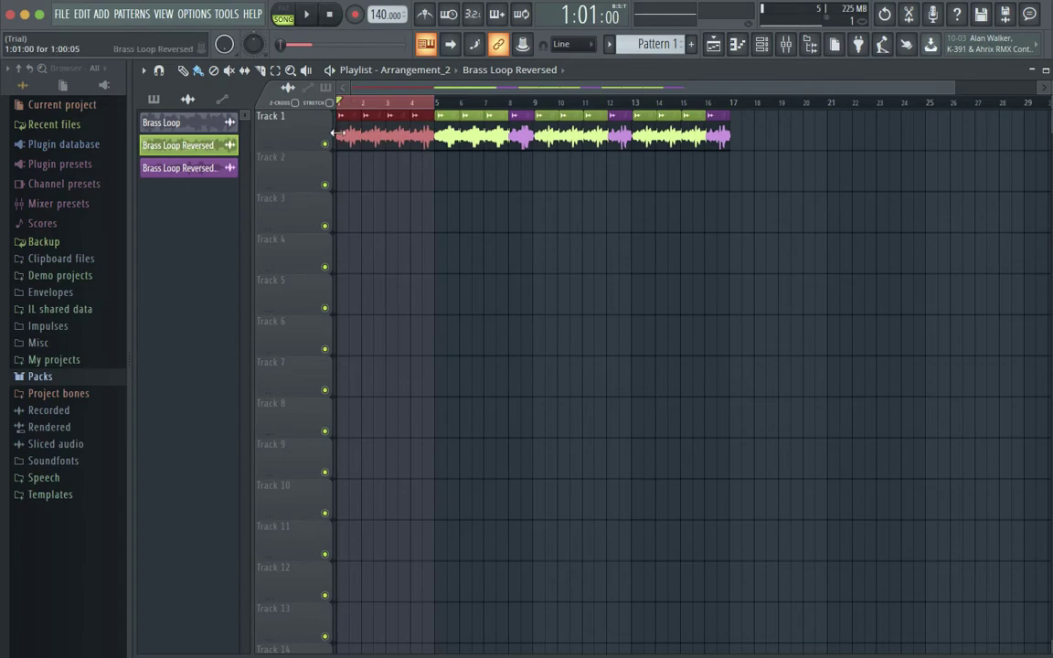
# Clear the time selection and examine the channel settings of the Brass Loop Reversed clip
pyautogui.moveTo(340, 103); pyautogui.dragTo(426, 104)
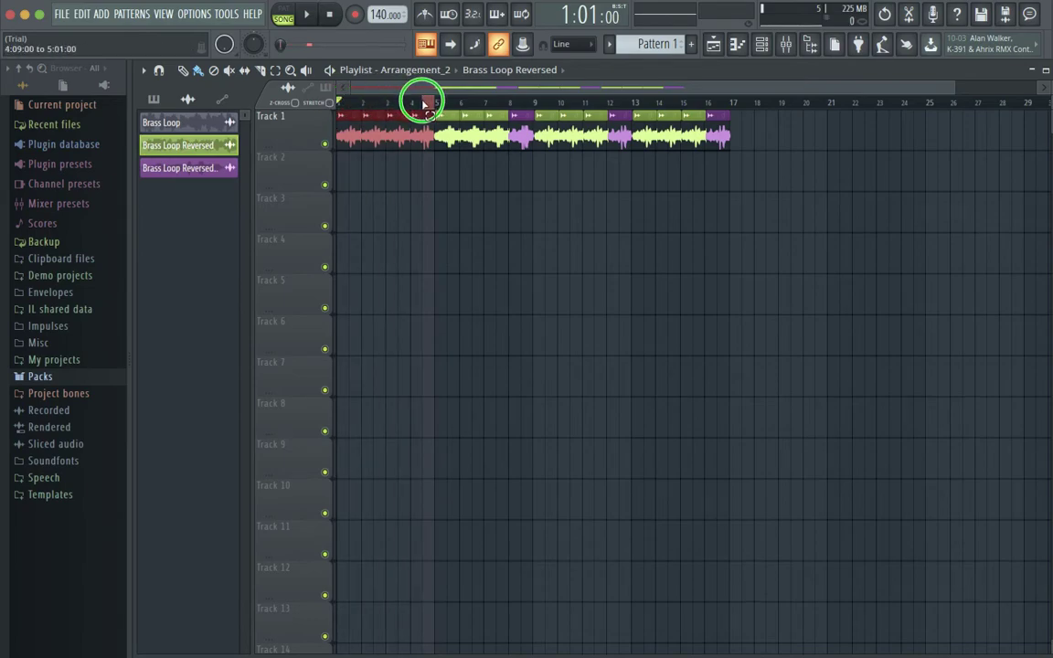
pyautogui.click(442, 180)
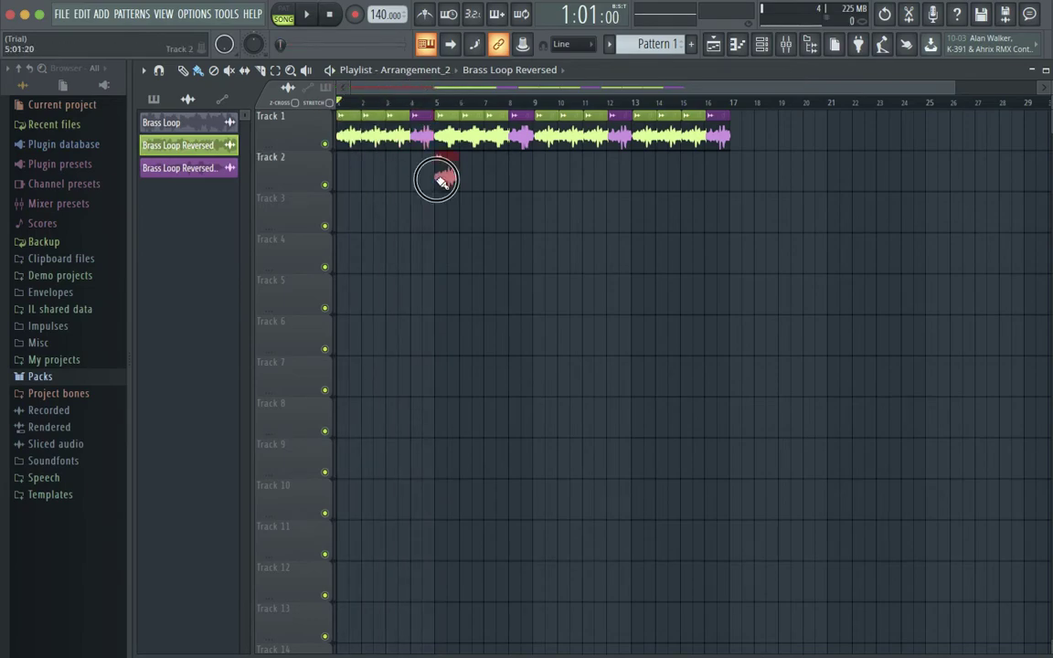
pyautogui.doubleClick(353, 133)
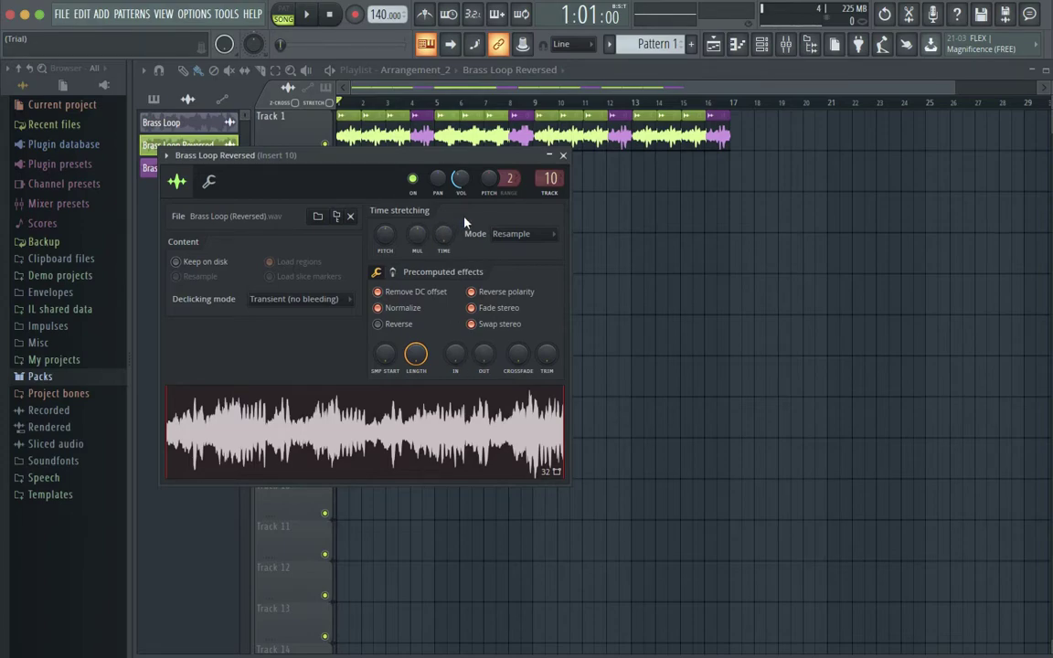
pyautogui.click(563, 155)
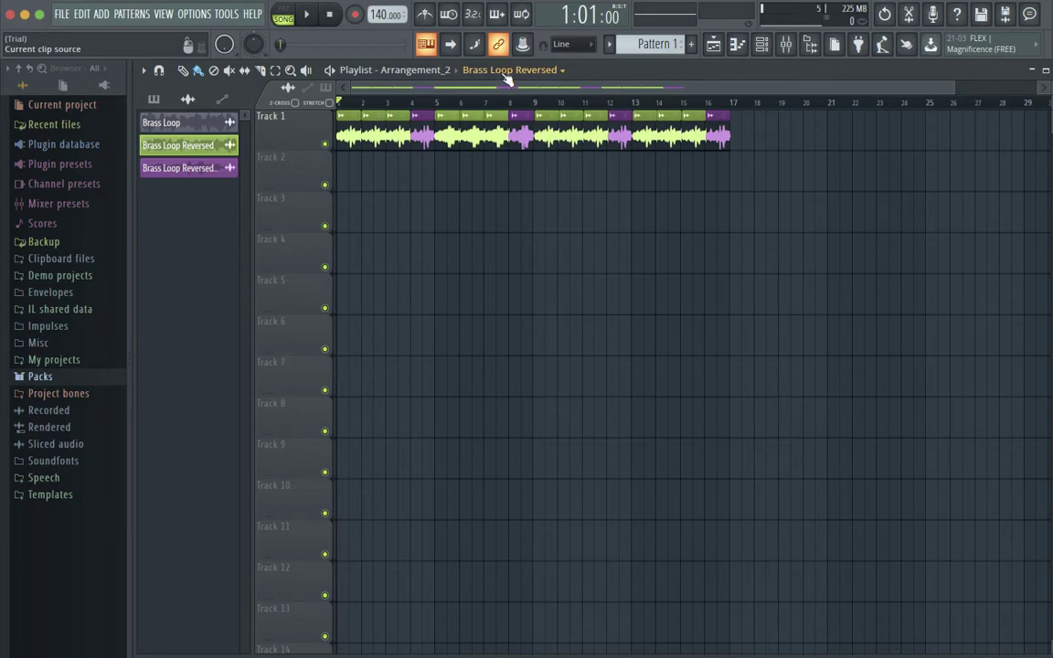
pyautogui.click(454, 71)
pyautogui.click(404, 66)
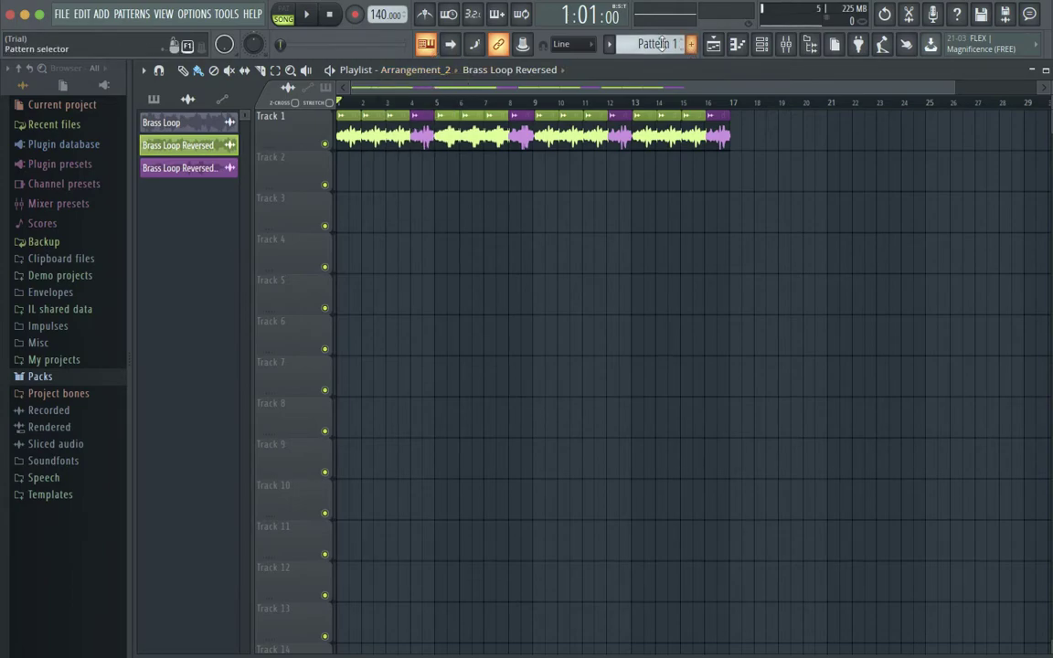
pyautogui.click(761, 47)
pyautogui.click(486, 72)
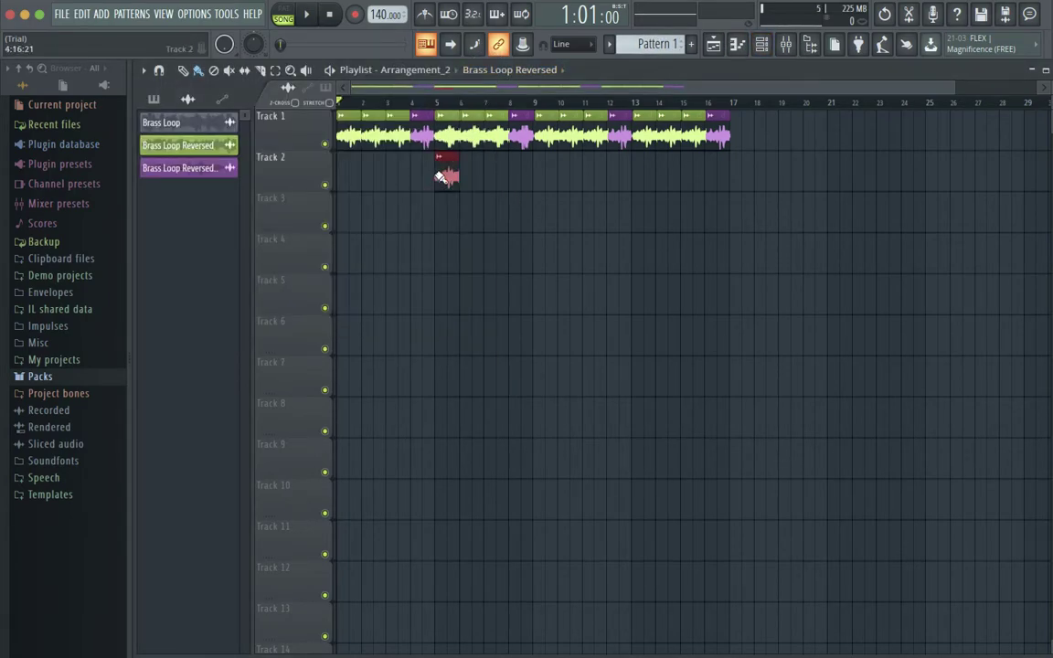
pyautogui.click(656, 43)
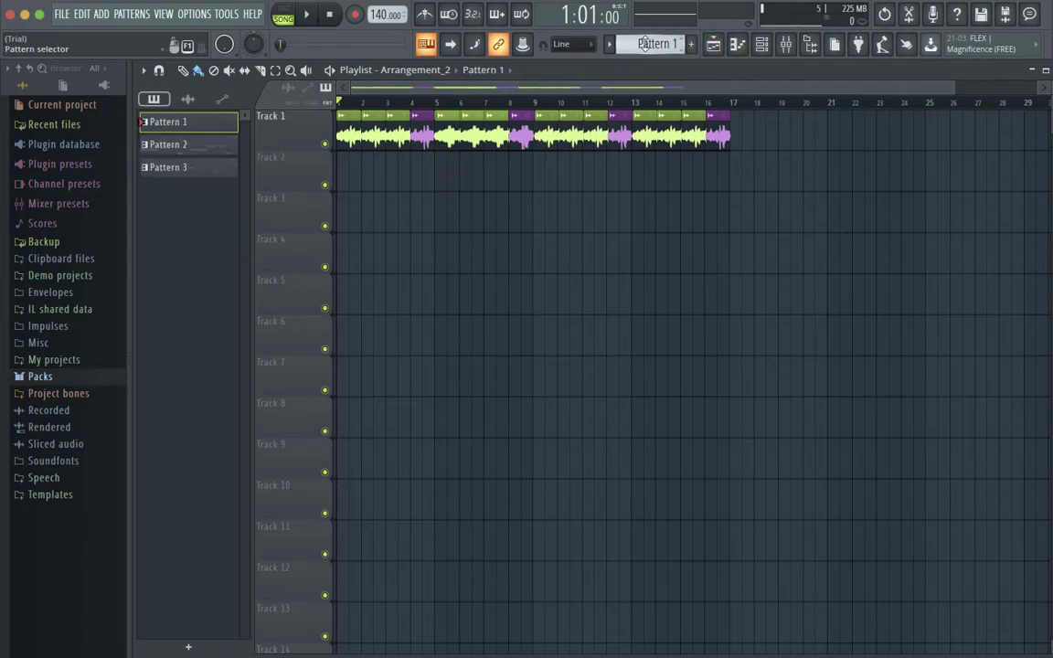
pyautogui.click(439, 176)
pyautogui.scroll(-1, 507, 188)
pyautogui.scroll(1, 507, 188)
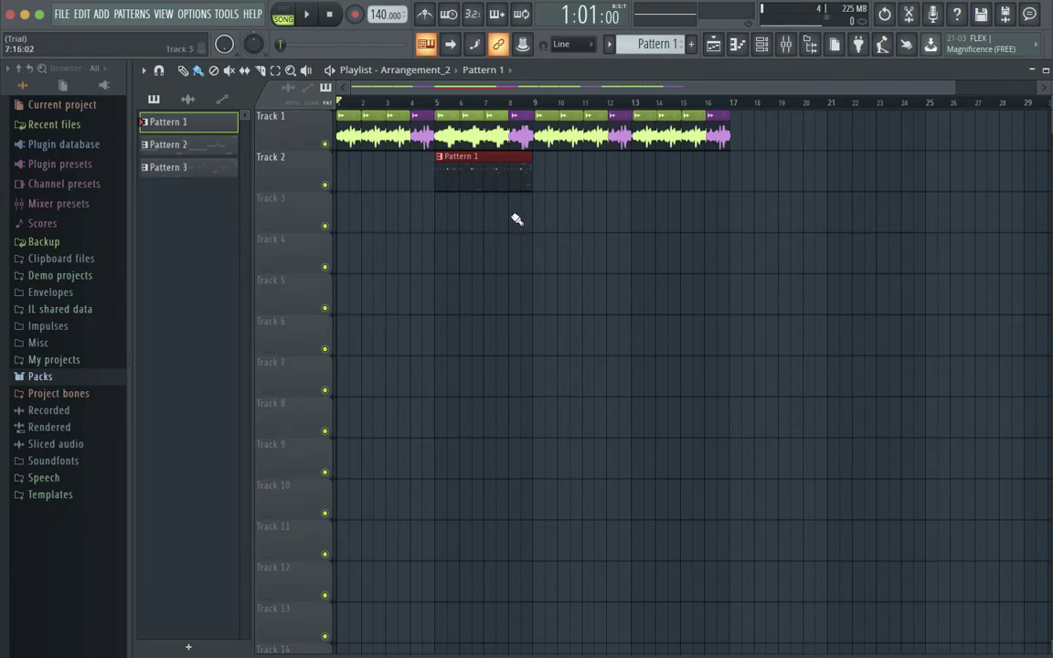
pyautogui.click(419, 71)
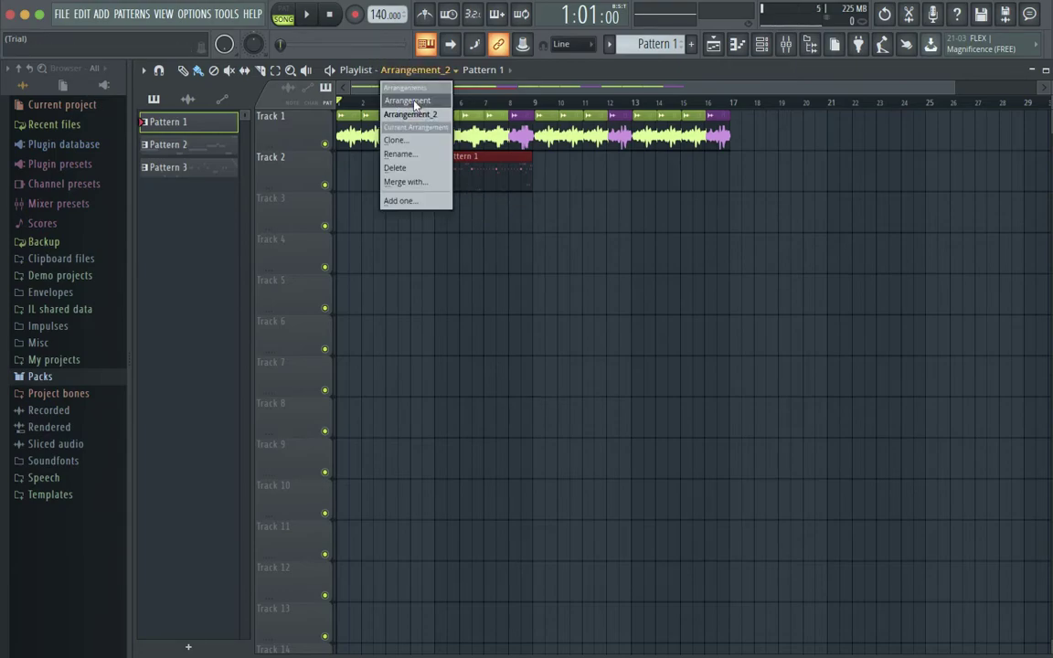
pyautogui.click(459, 172)
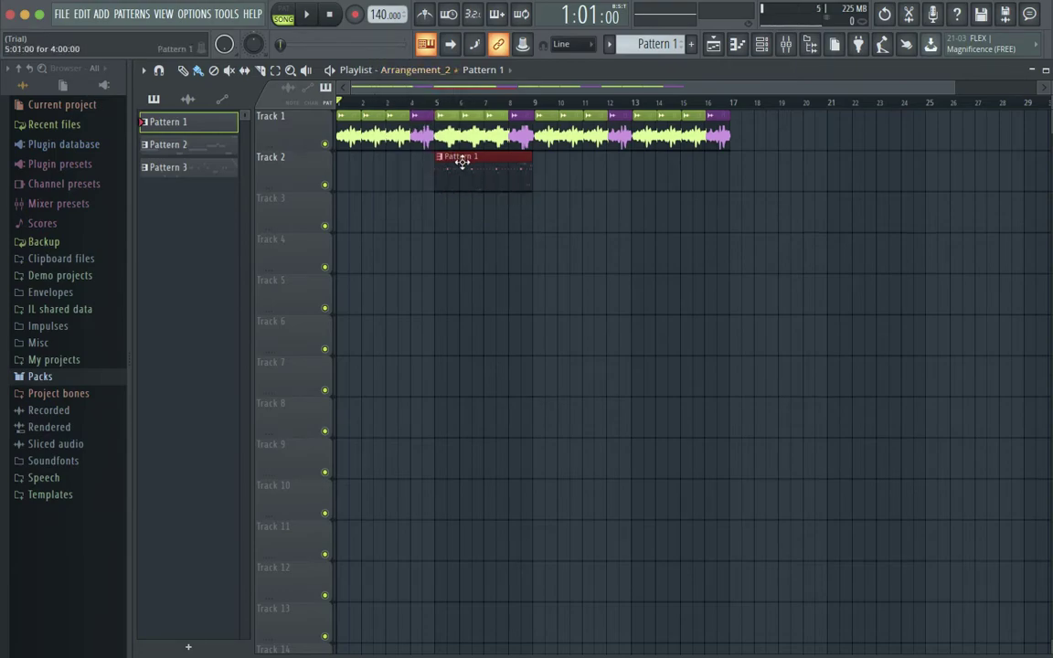
pyautogui.rightClick(462, 162)
# In the original Arrangement, select and copy all pattern clips on Tracks 2 to 4
pyautogui.click(411, 70)
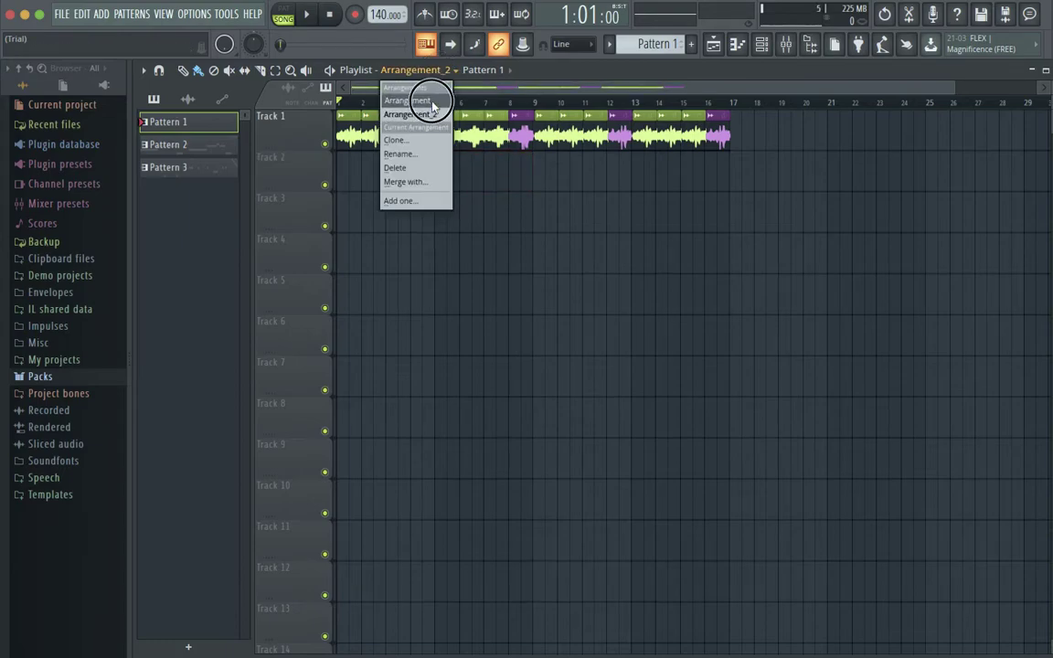
pyautogui.click(428, 98)
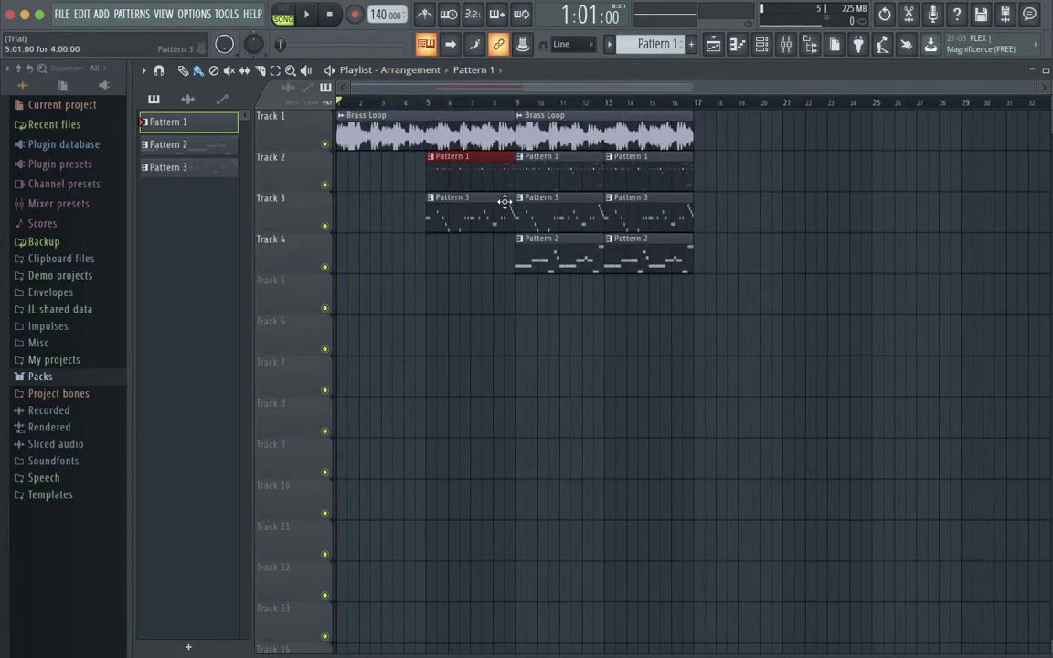
pyautogui.click(646, 312)
pyautogui.moveTo(646, 311); pyautogui.dragTo(453, 162)
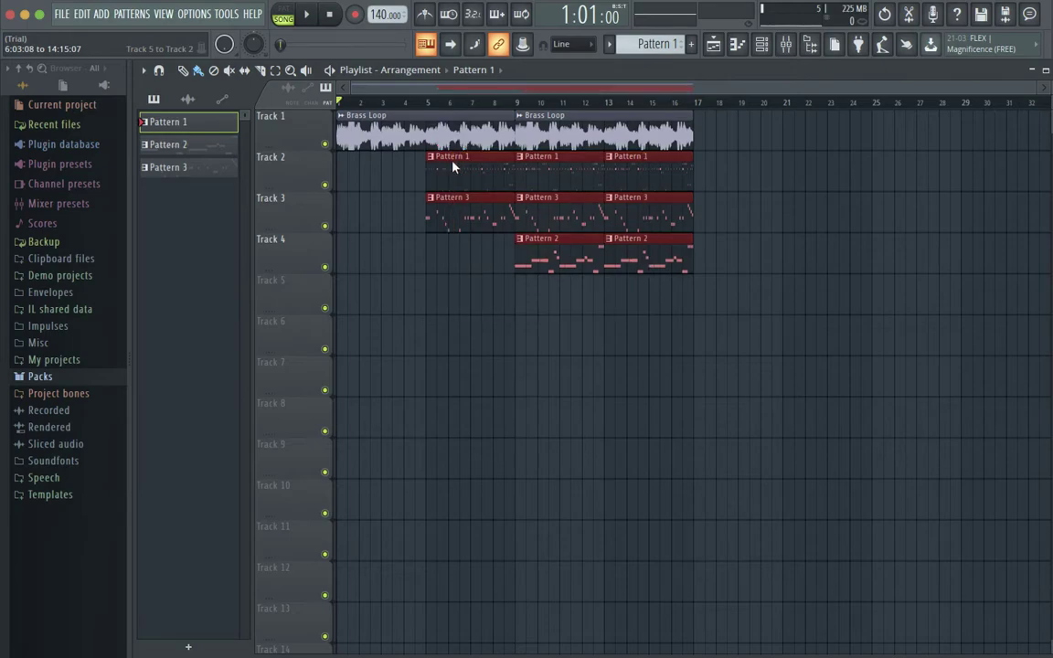
# Paste the copied pattern clips into Arrangement_2 on Tracks 2 to 4, starting at bar 5
pyautogui.click(433, 70)
pyautogui.click(429, 111)
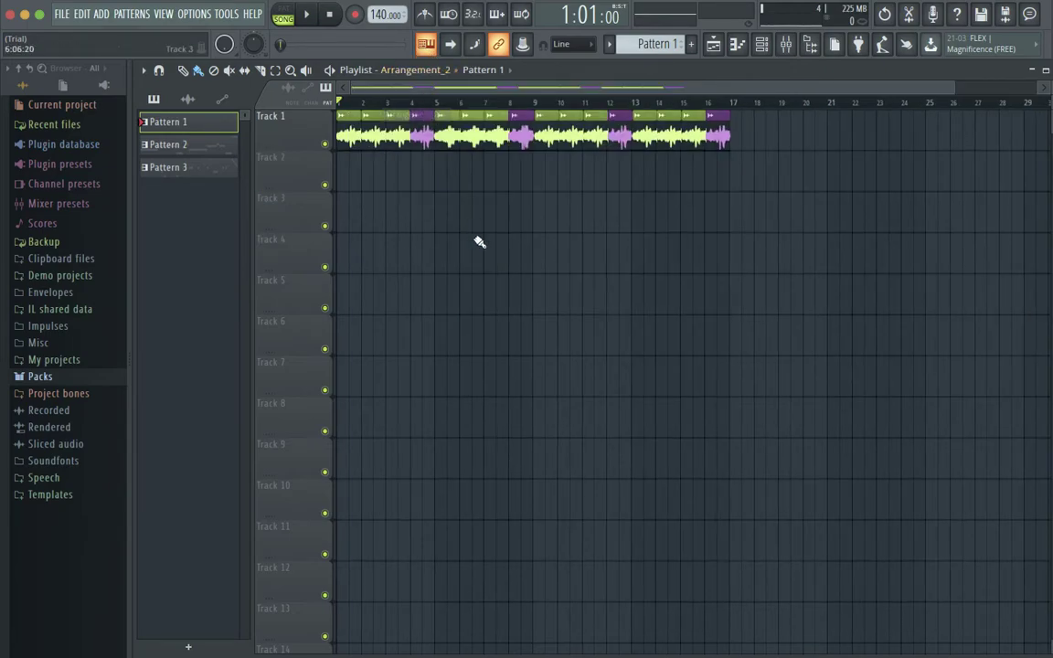
pyautogui.hotkey('ctrl', 'v')
pyautogui.moveTo(376, 172); pyautogui.dragTo(473, 174)
pyautogui.scroll(-1, 473, 177)
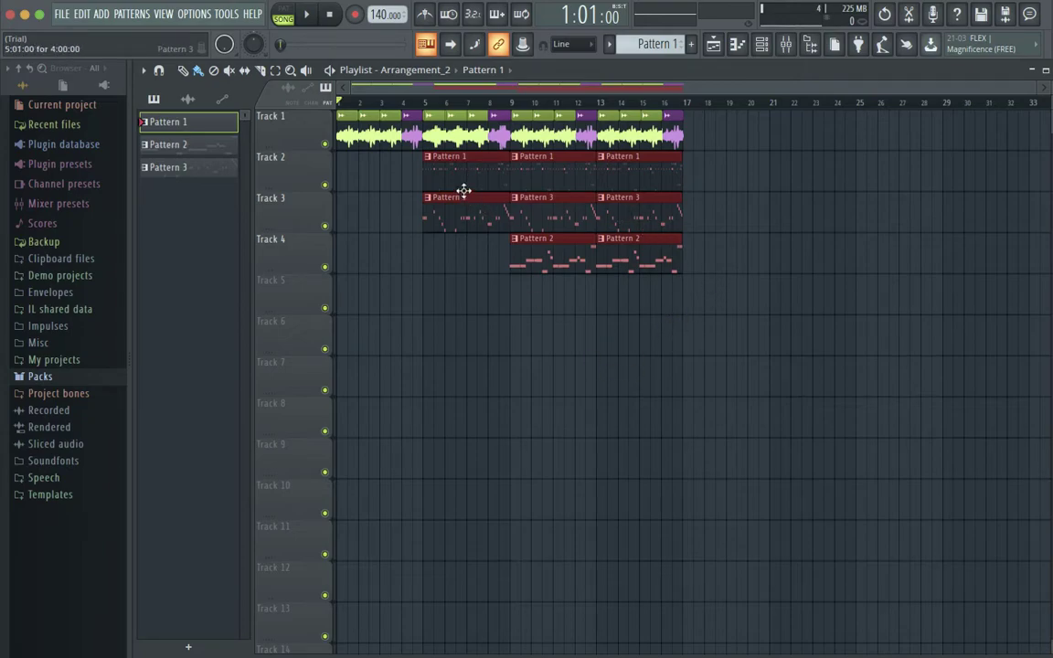
pyautogui.click(675, 162)
pyautogui.click(690, 164)
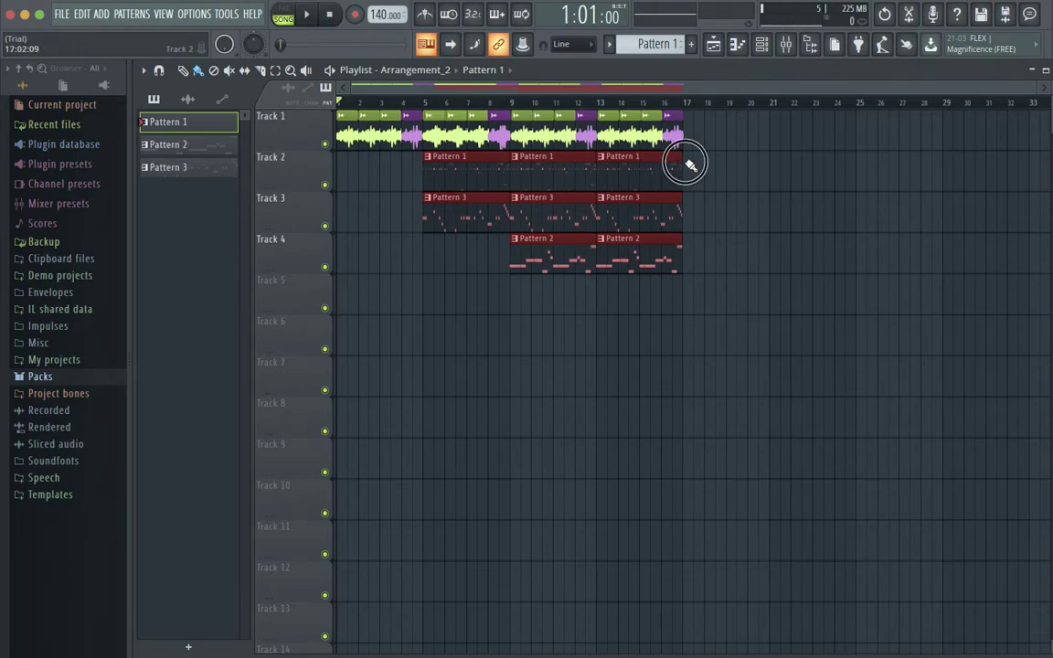
pyautogui.rightClick(697, 170)
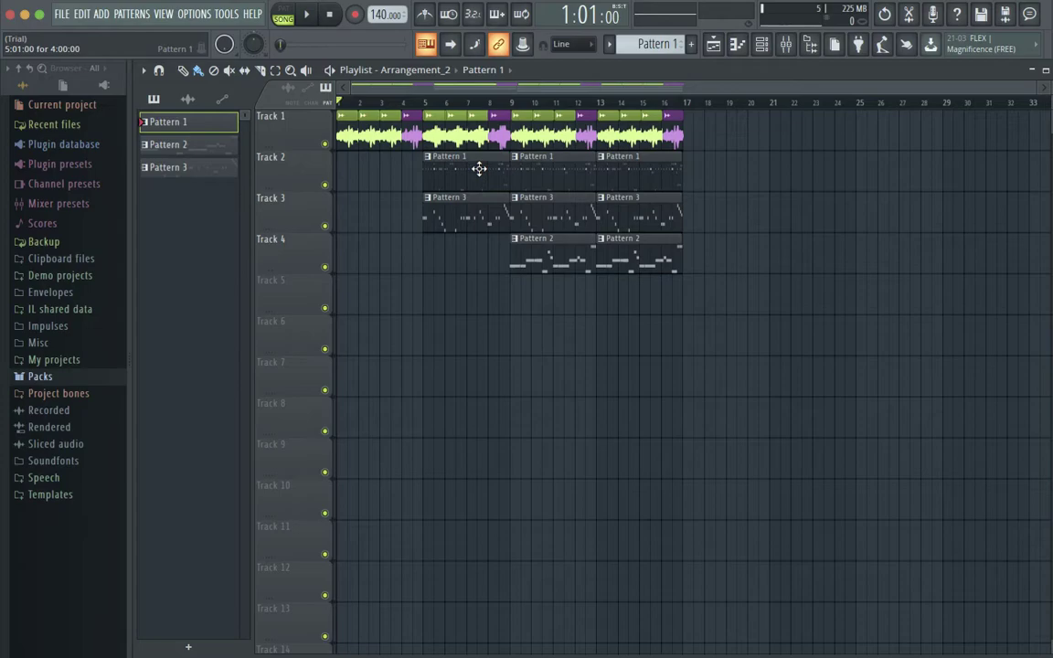
pyautogui.moveTo(640, 311); pyautogui.dragTo(477, 174)
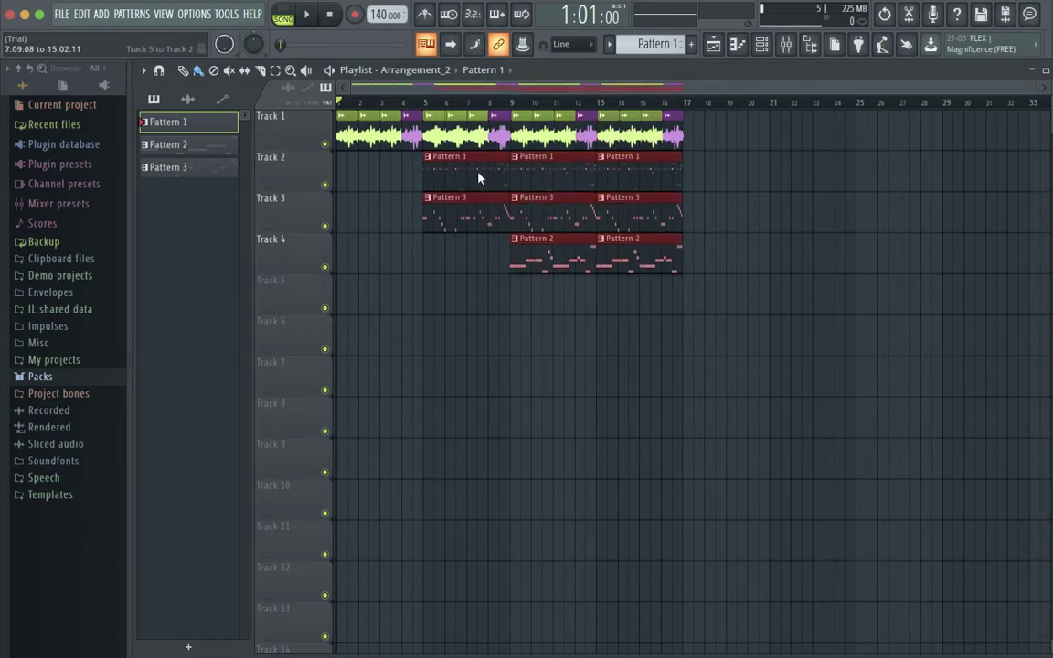
pyautogui.click(695, 174)
pyautogui.rightClick(700, 170)
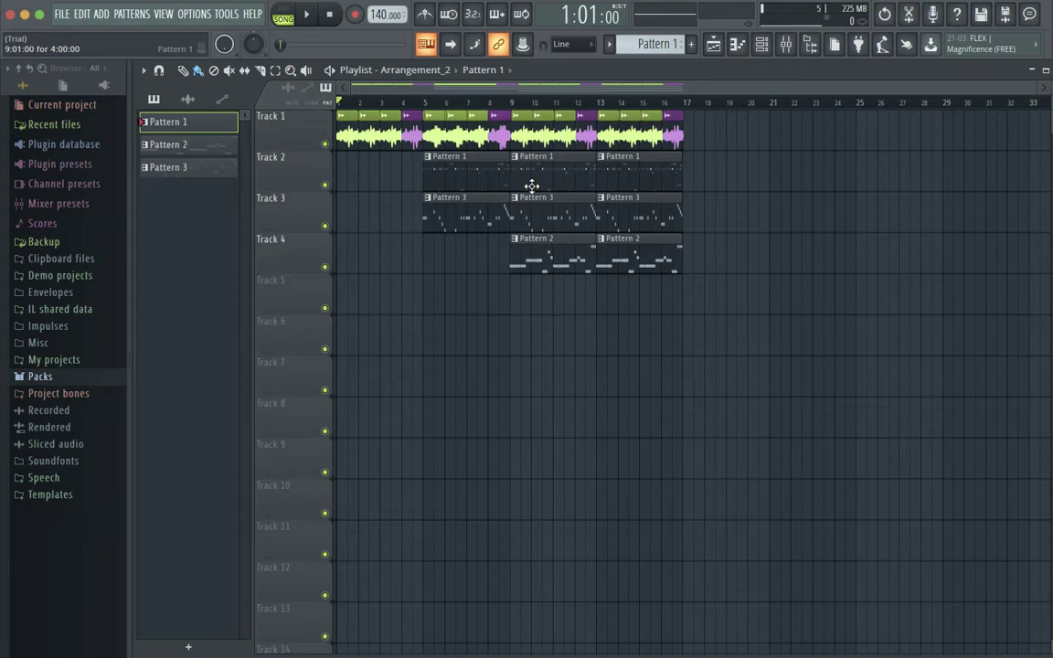
# Open Pattern 1's piano roll with the channel rack moved aside, and review the Clap Basic channel settings
pyautogui.doubleClick(466, 164)
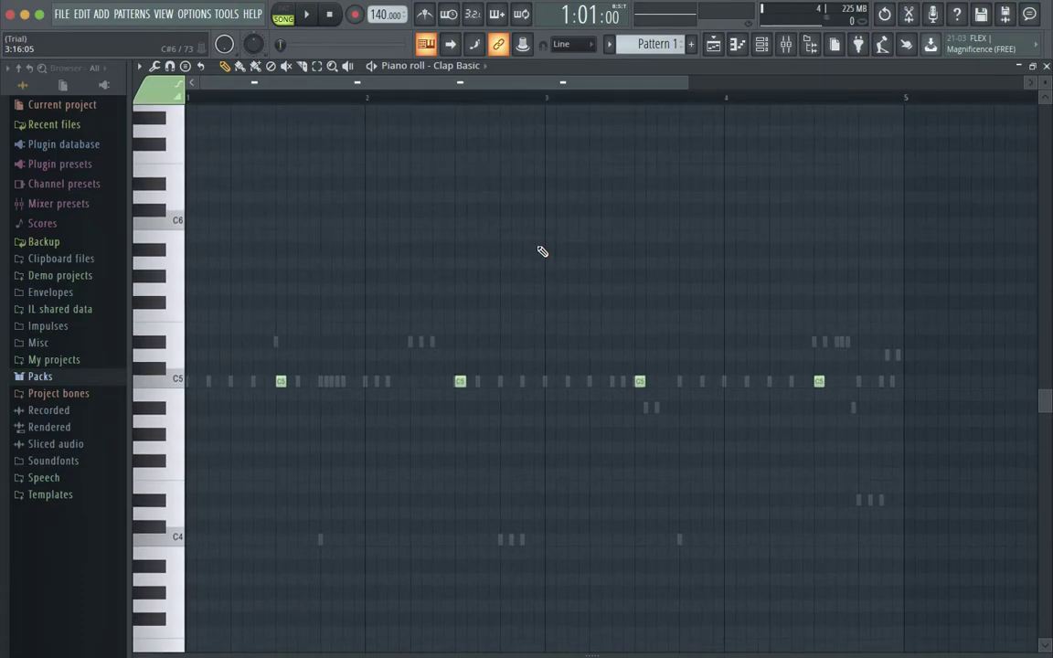
pyautogui.click(764, 48)
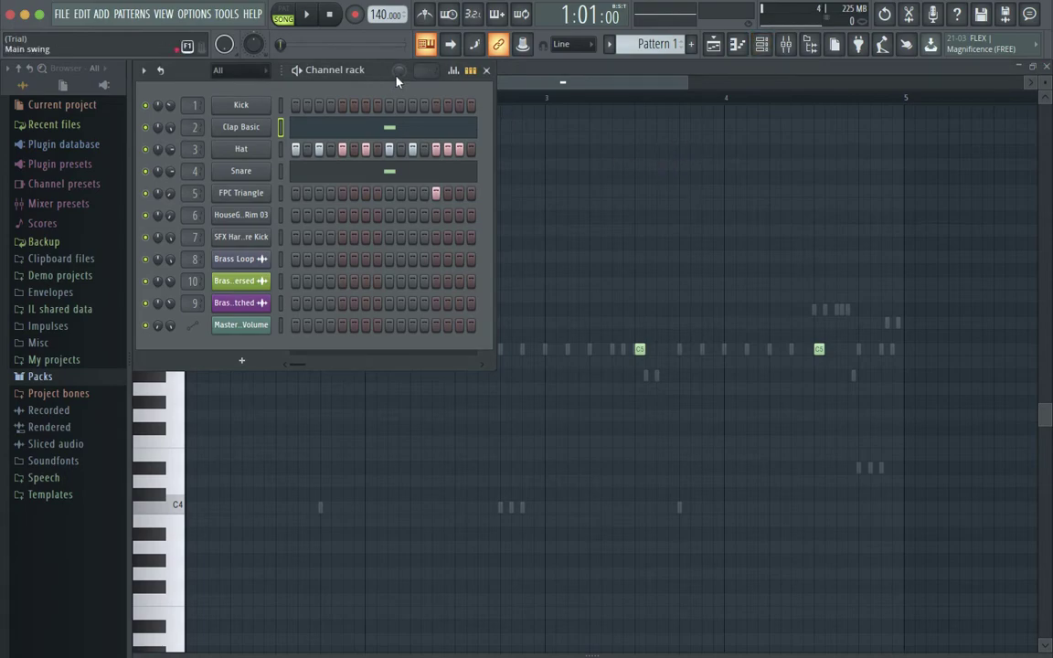
pyautogui.moveTo(380, 75); pyautogui.dragTo(850, 70)
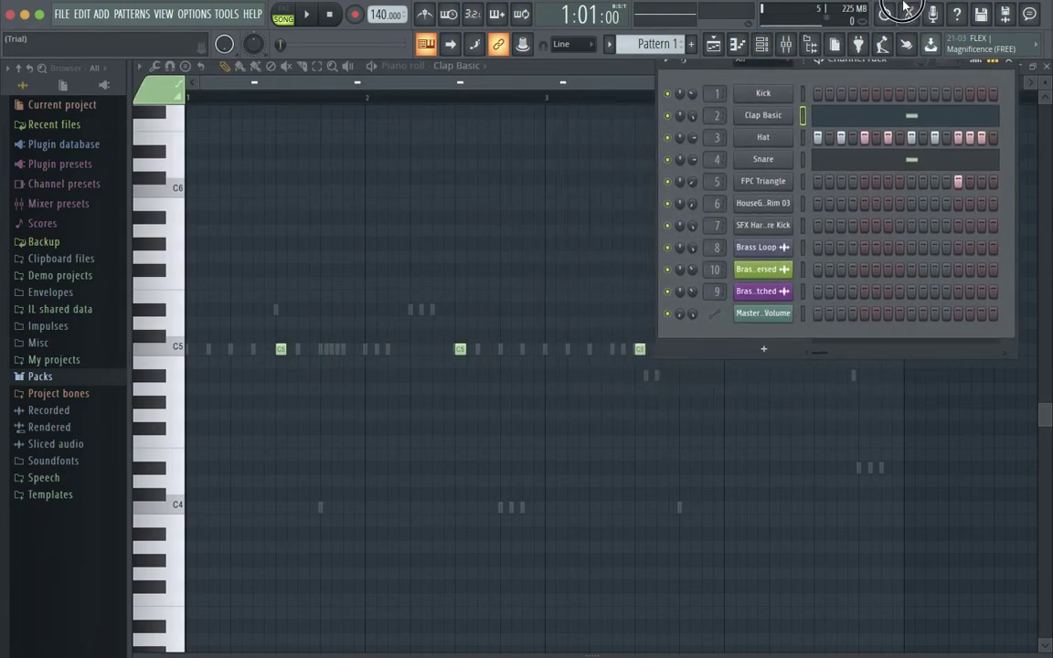
pyautogui.click(766, 117)
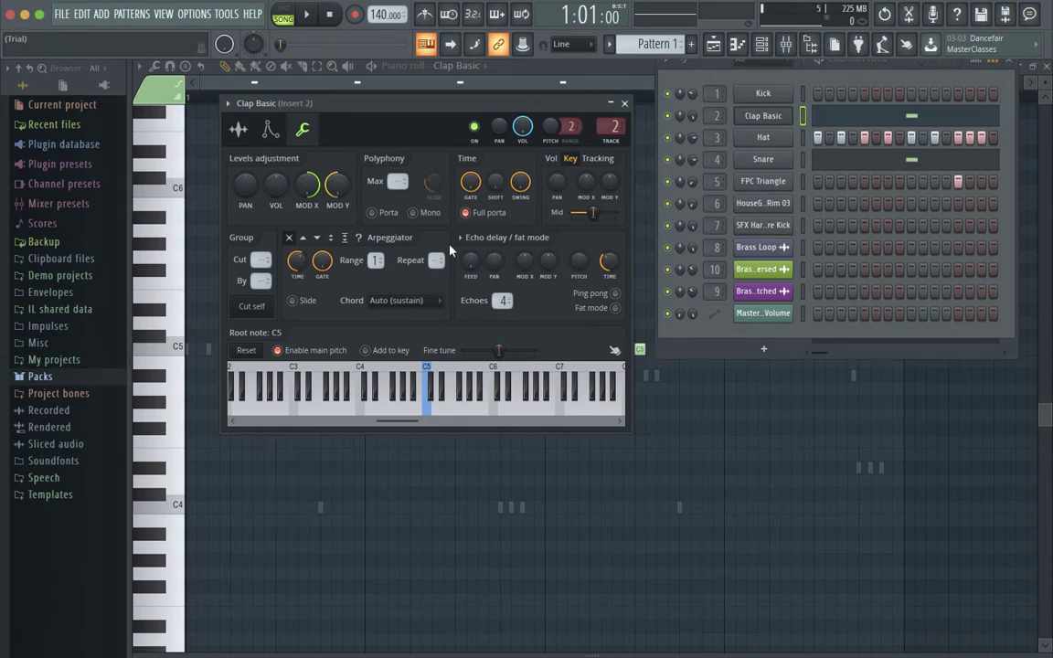
pyautogui.click(623, 103)
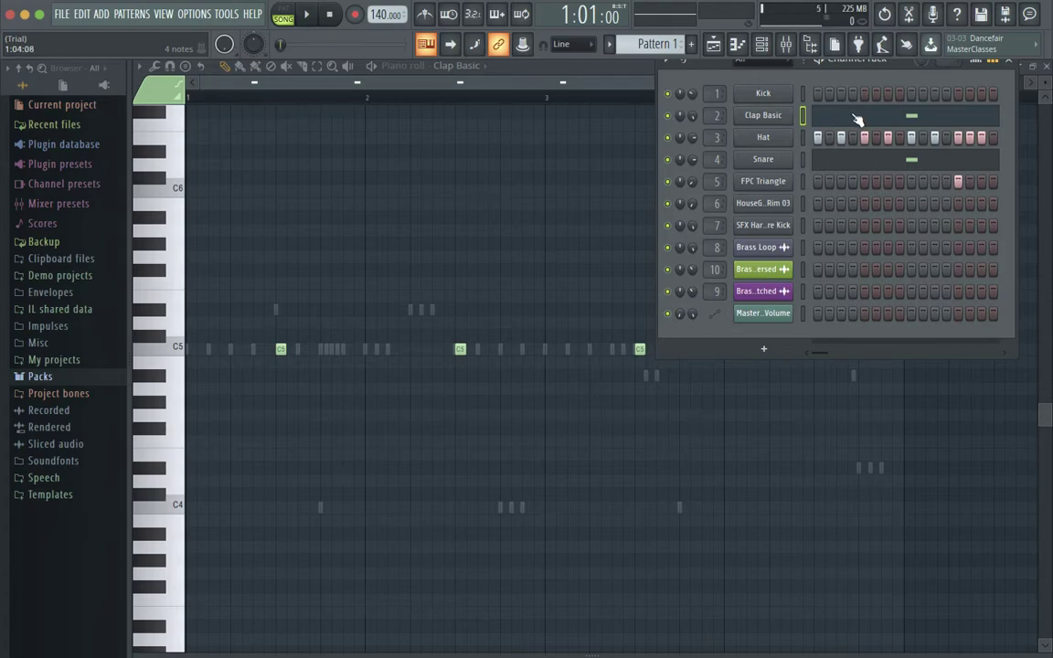
# Mute the kick, hat, FPC Triangle, rim, SFX kick and all three brass loop channels, keeping Clap Basic and Snare on
pyautogui.click(667, 137)
pyautogui.click(667, 93)
pyautogui.click(667, 159)
pyautogui.click(667, 181)
pyautogui.click(667, 202)
pyautogui.click(667, 224)
pyautogui.click(668, 247)
pyautogui.click(667, 269)
pyautogui.click(668, 290)
# Switch playback to pattern mode and listen to Pattern 1's clap and snare
pyautogui.press('space')
pyautogui.press('space')
pyautogui.click(284, 17)
pyautogui.press('space')
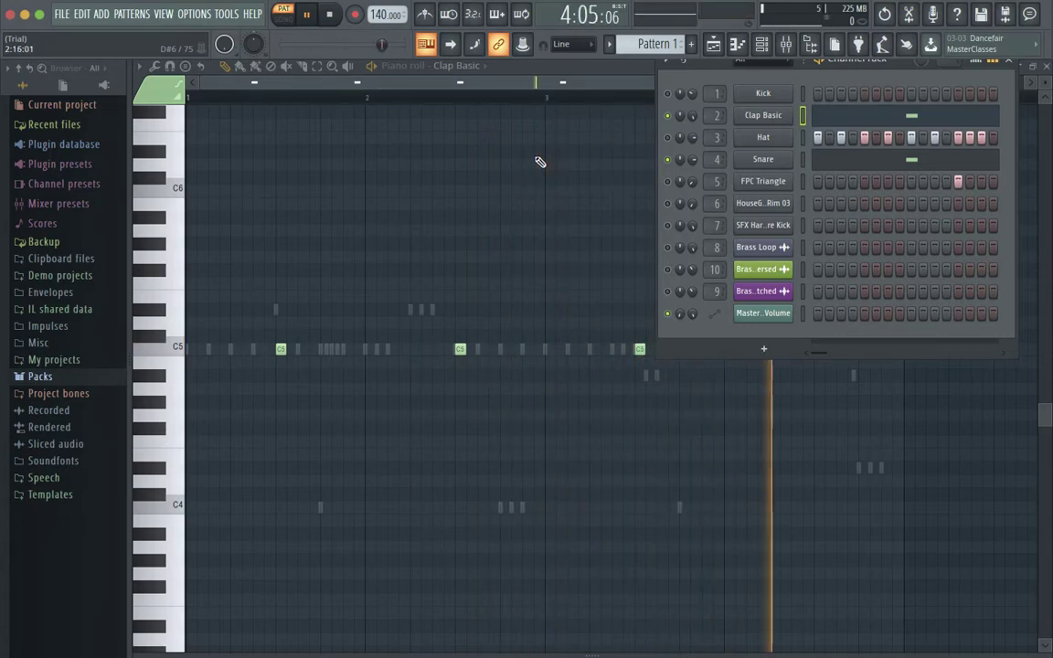
pyautogui.press('space')
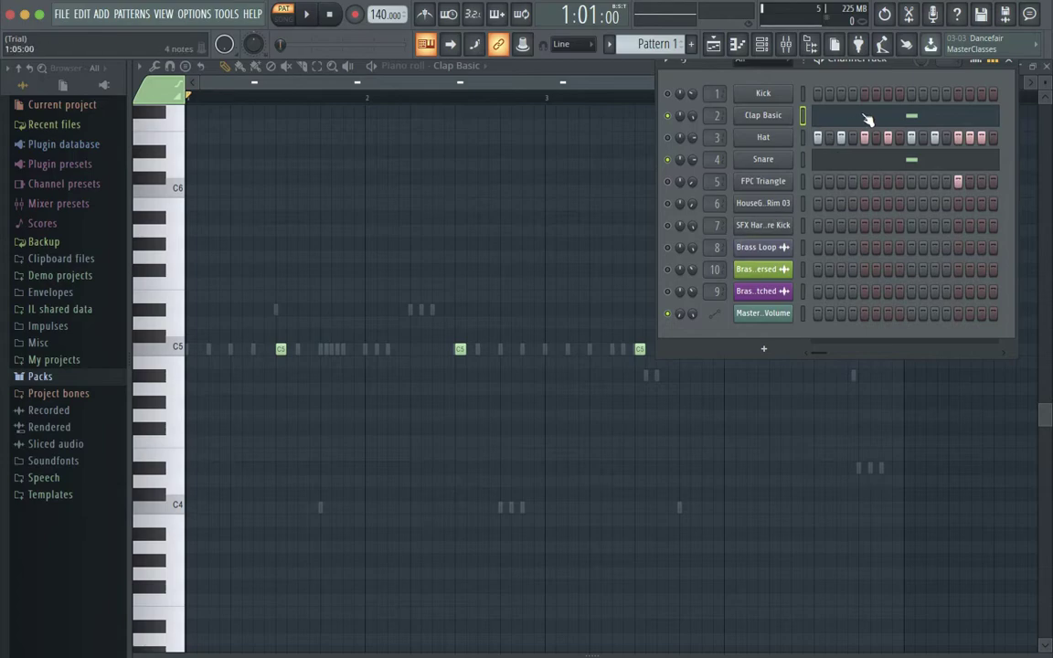
# Open the Clap Basic channel's sample settings and play Pattern 1 to hear the clap at its current pitch
pyautogui.click(763, 116)
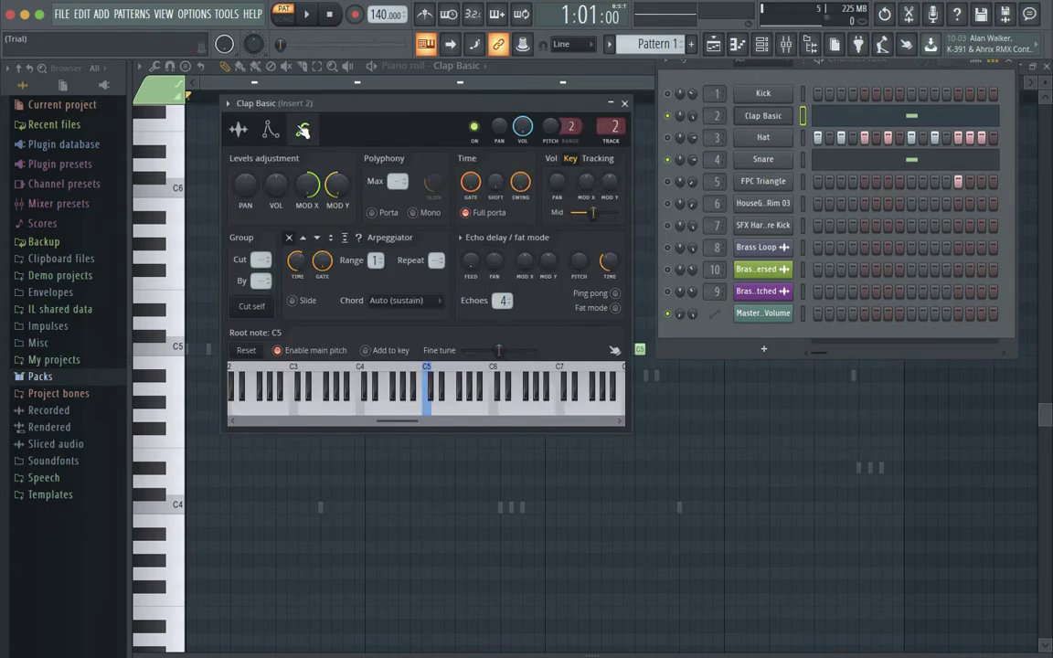
pyautogui.click(238, 128)
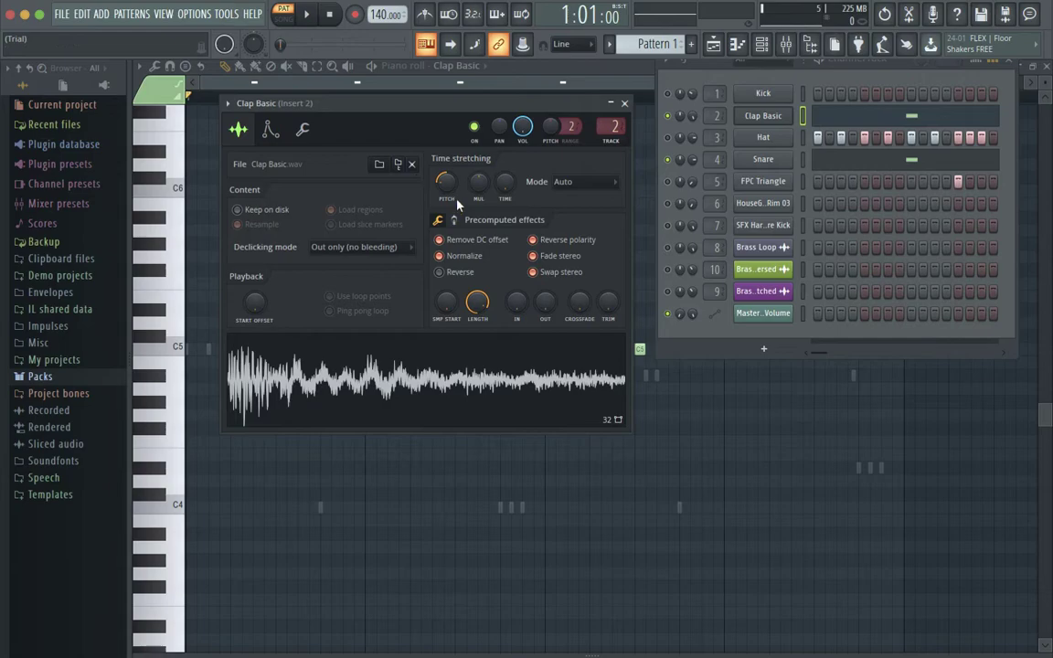
pyautogui.press('space')
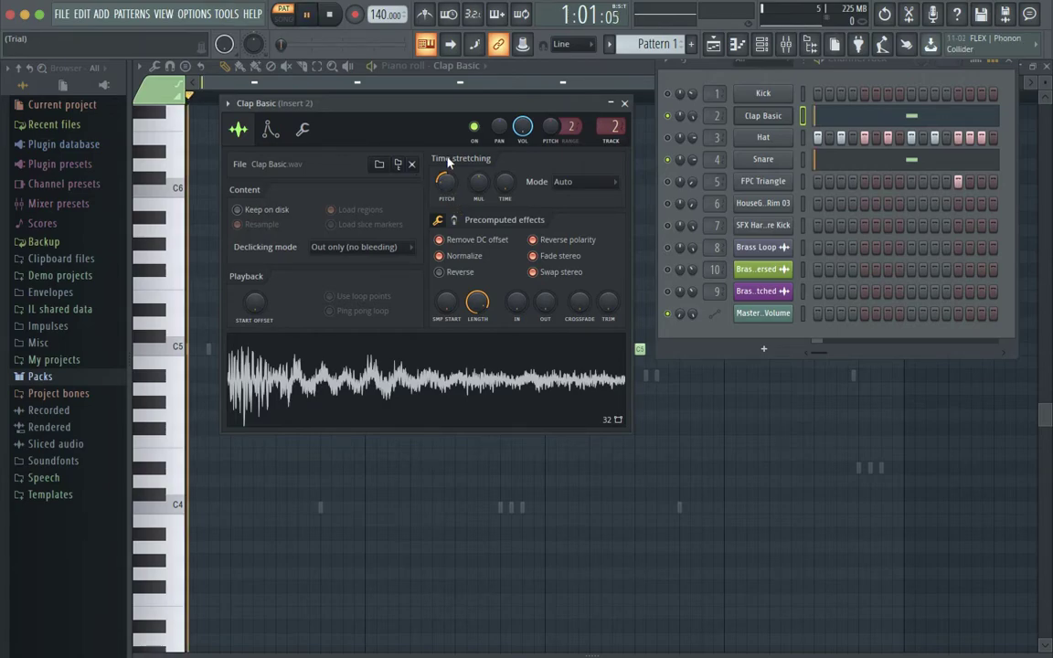
pyautogui.press('space')
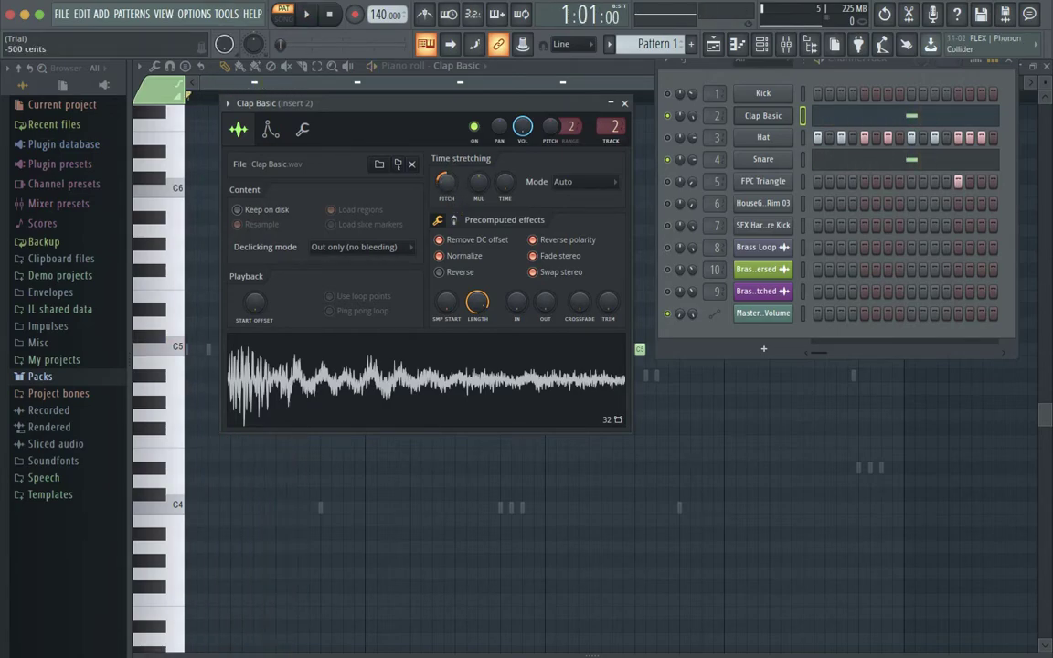
# Try neutral and raised time-stretching pitch settings on Clap Basic, playing Pattern 1 to compare them
pyautogui.moveTo(446, 183)
pyautogui.mouseDown()
pyautogui.moveTo(446, 165)
pyautogui.moveTo(446, 190)
pyautogui.mouseUp()
pyautogui.press('space')
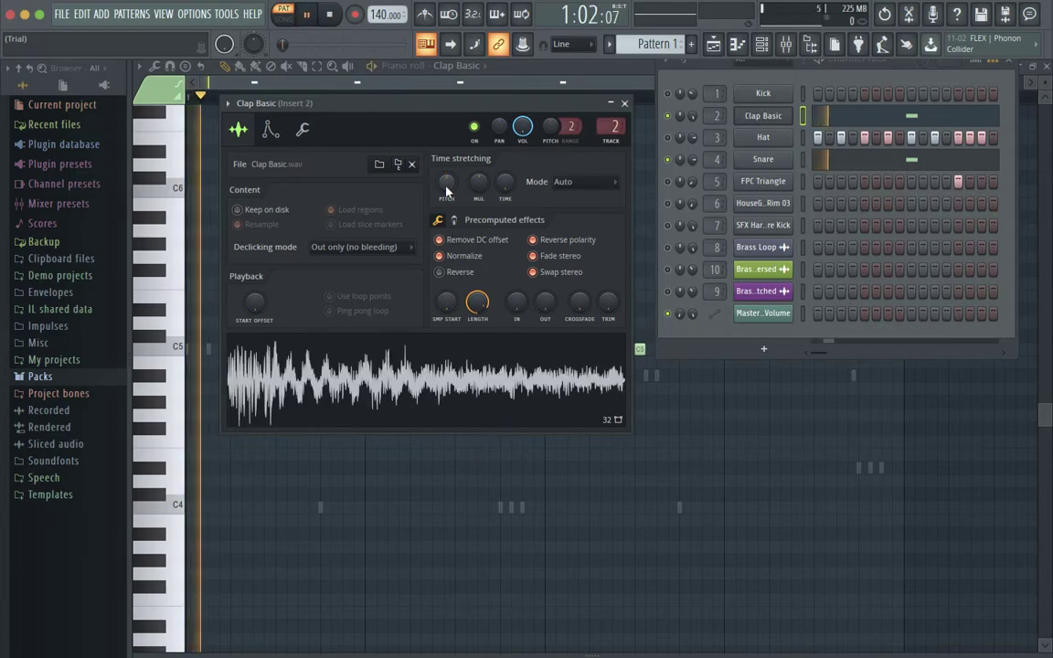
pyautogui.press('space')
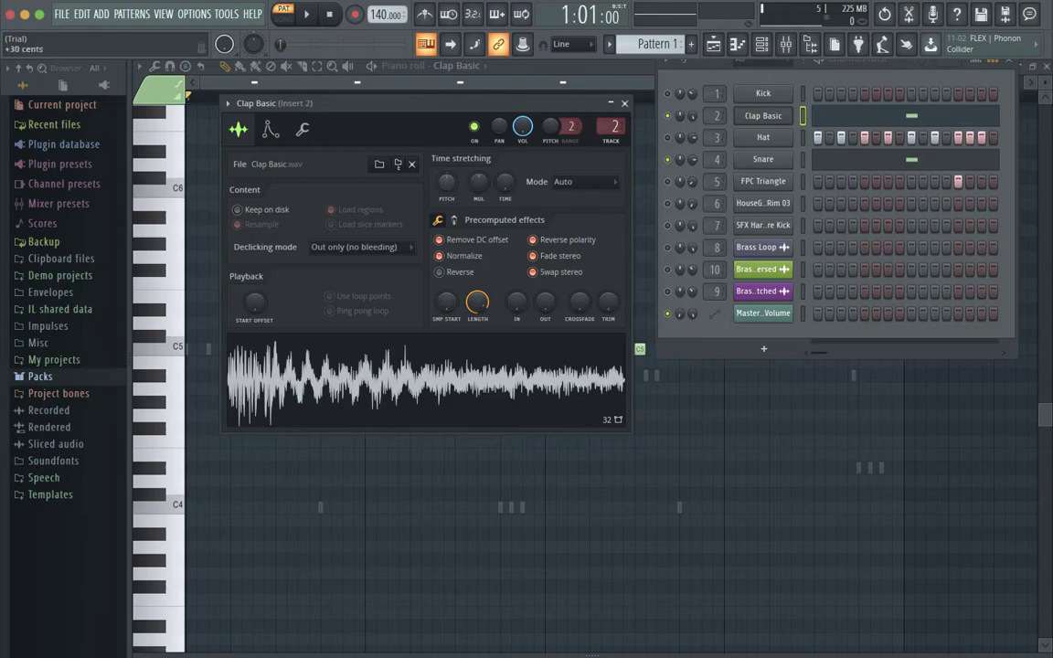
pyautogui.press('space')
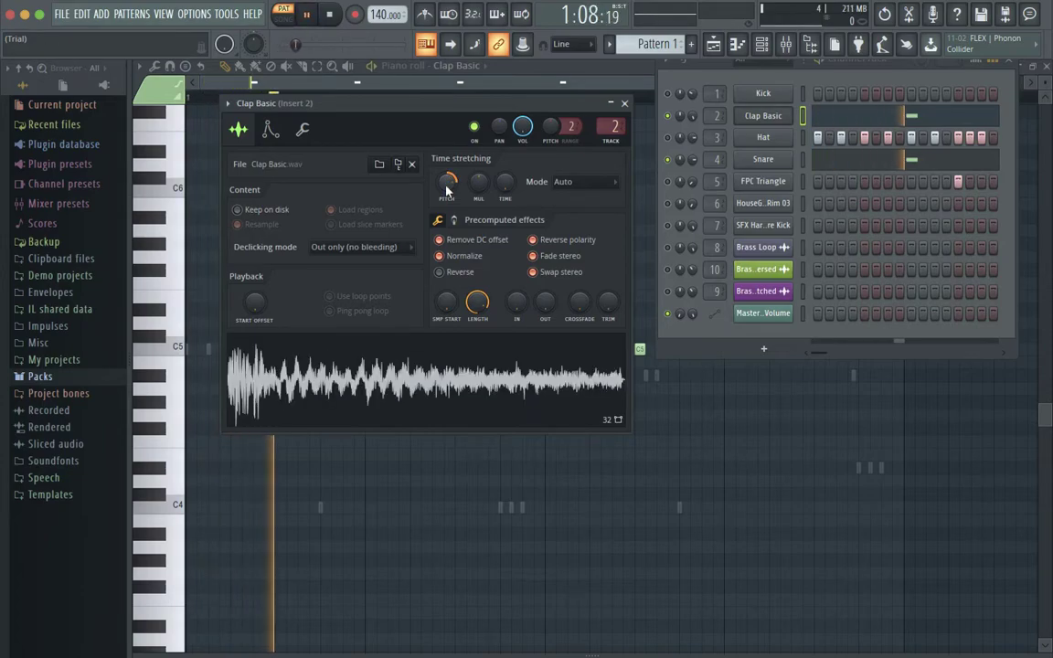
pyautogui.press('space')
pyautogui.moveTo(447, 182); pyautogui.dragTo(448, 160)
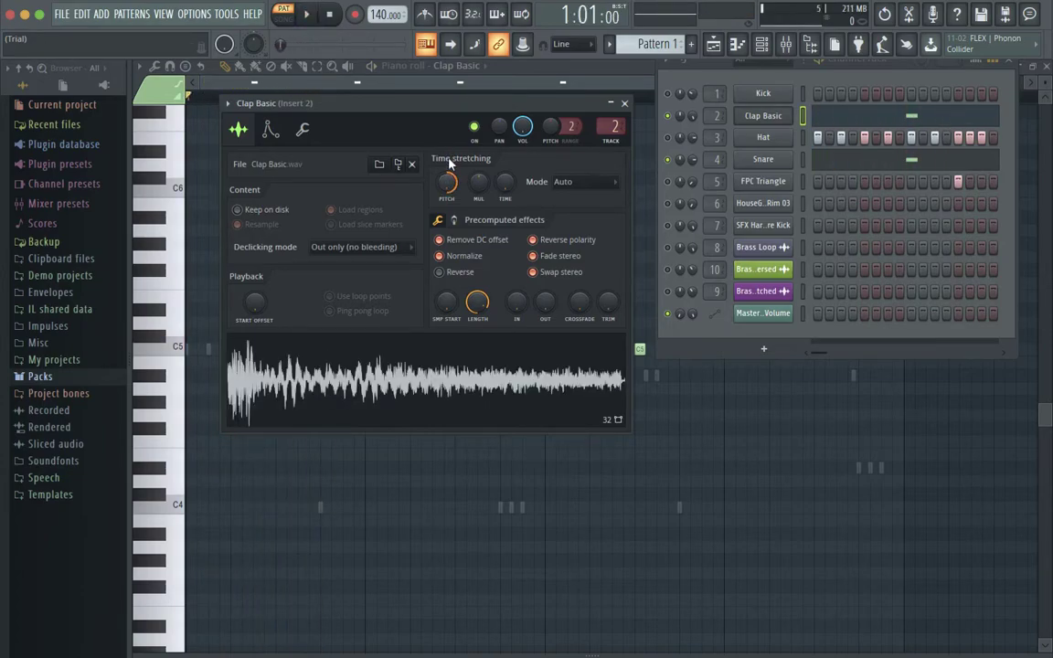
pyautogui.press('space')
pyautogui.press('space')
# Lower Clap Basic's time-stretching pitch to about -580 cents, auditioning the sample at neutral and lowered pitch
pyautogui.click(428, 379)
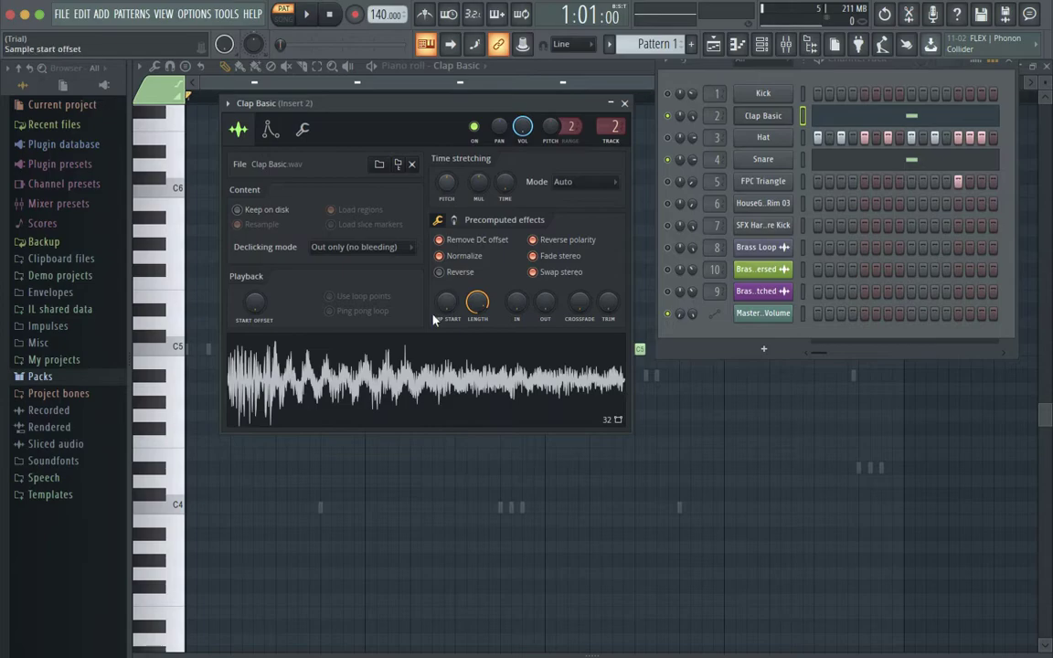
pyautogui.click(422, 389)
pyautogui.click(429, 365)
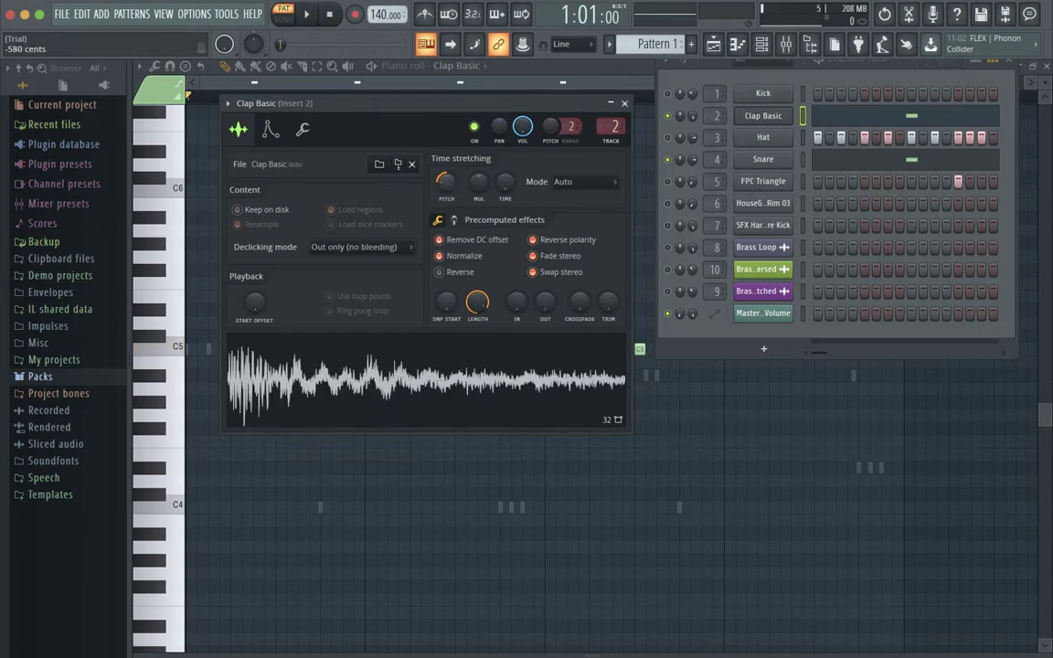
pyautogui.click(461, 353)
pyautogui.click(451, 357)
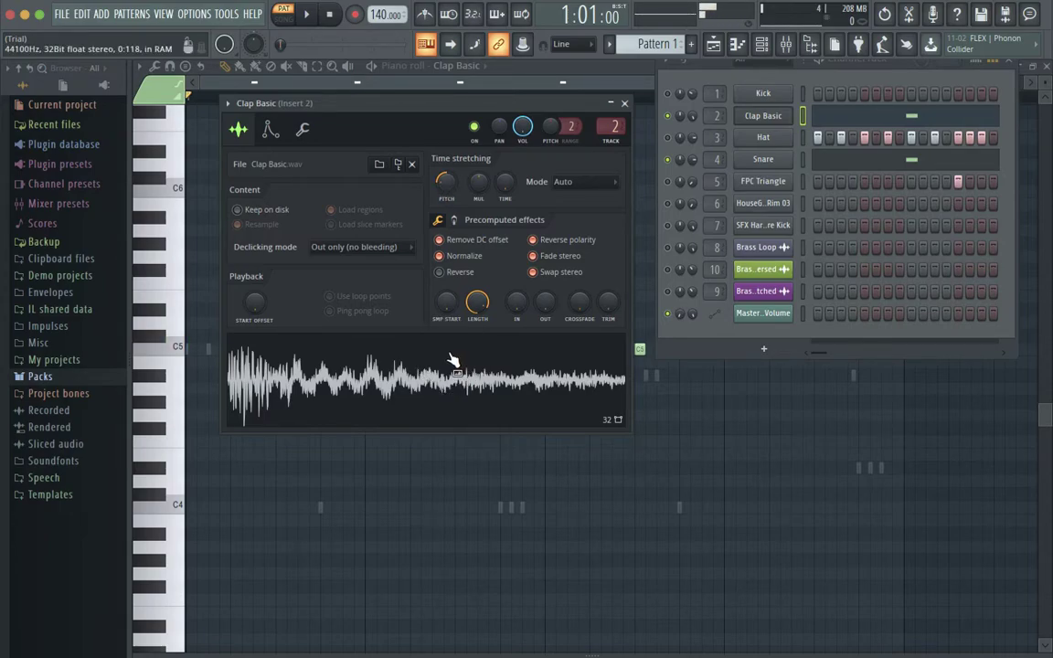
# Trim the Clap Basic sample slightly with the Length control, auditioning shorter lengths, and close its channel settings
pyautogui.moveTo(480, 309)
pyautogui.mouseDown()
pyautogui.moveTo(480, 274)
pyautogui.moveTo(477, 321)
pyautogui.moveTo(477, 309)
pyautogui.mouseUp()
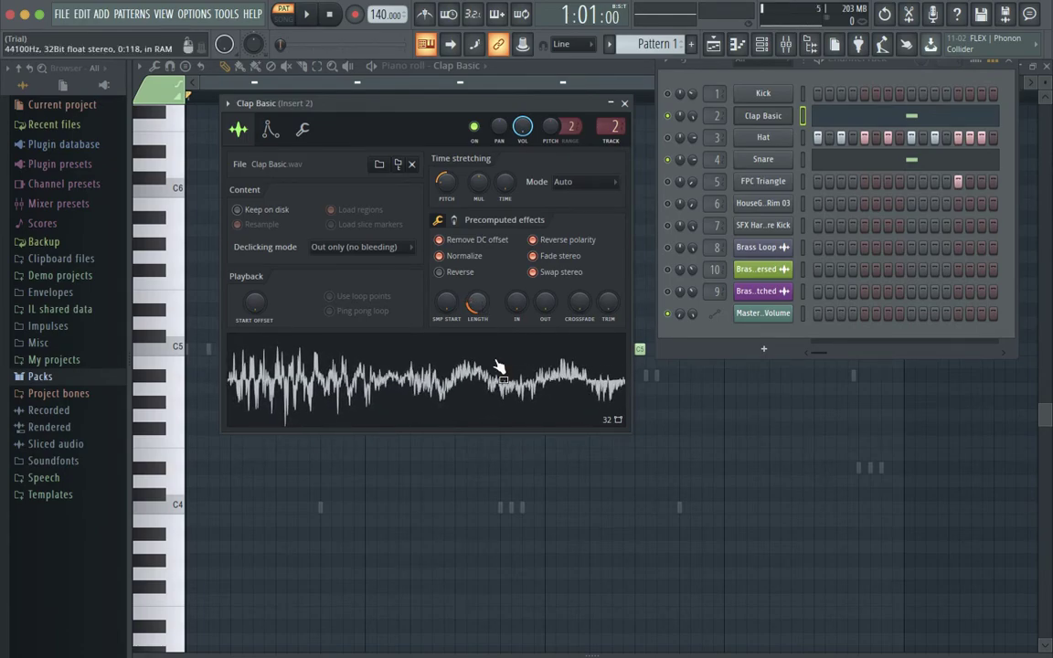
pyautogui.moveTo(473, 301); pyautogui.dragTo(473, 285)
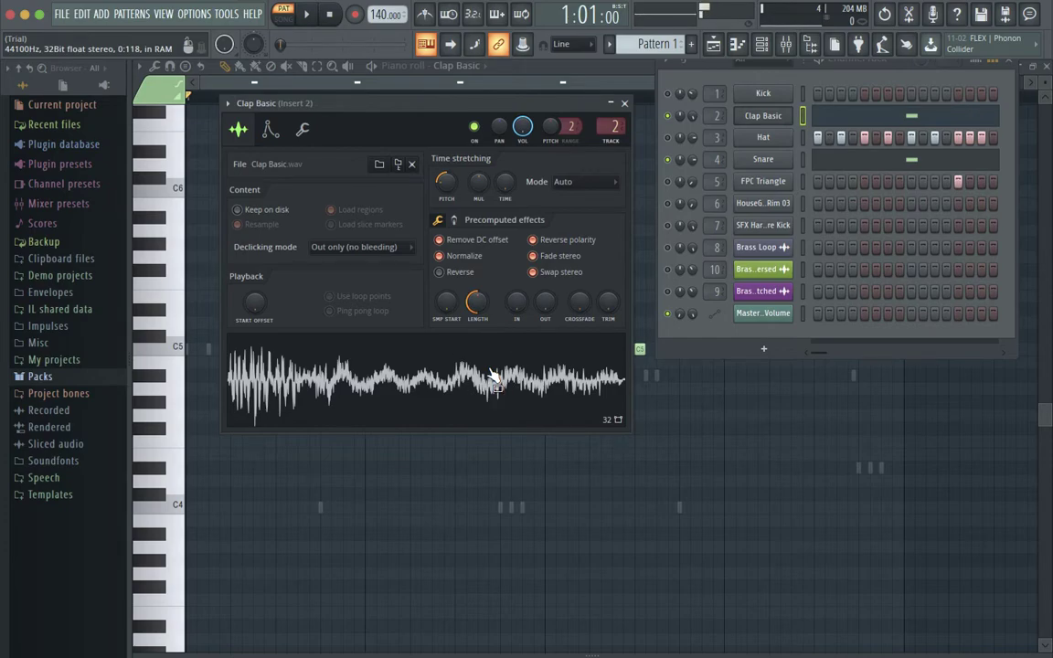
pyautogui.moveTo(473, 301); pyautogui.dragTo(472, 293)
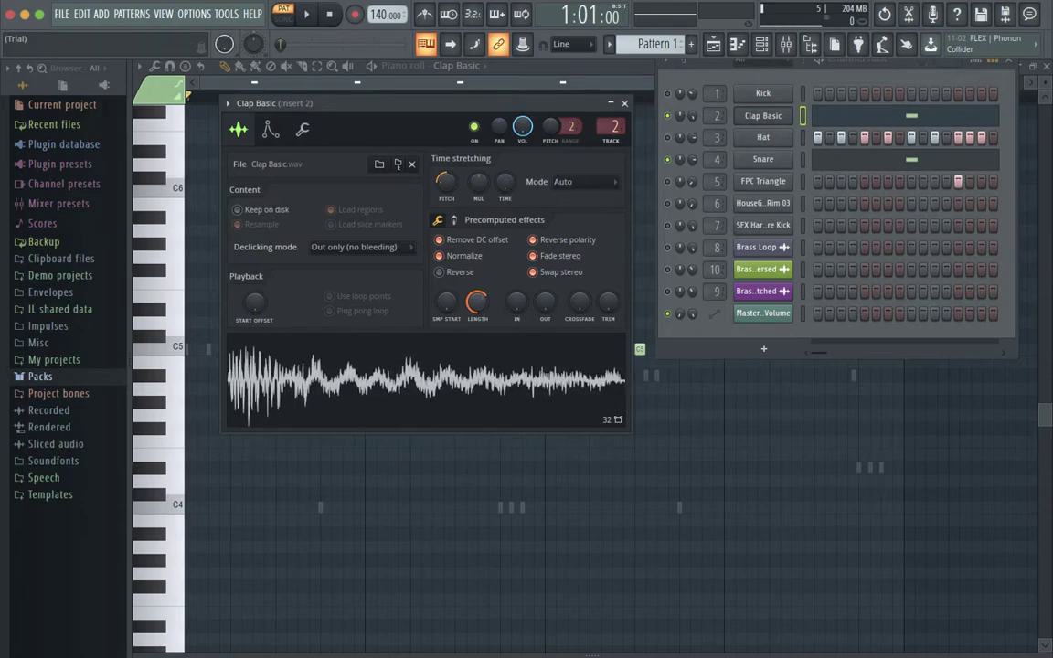
pyautogui.click(491, 395)
pyautogui.click(485, 384)
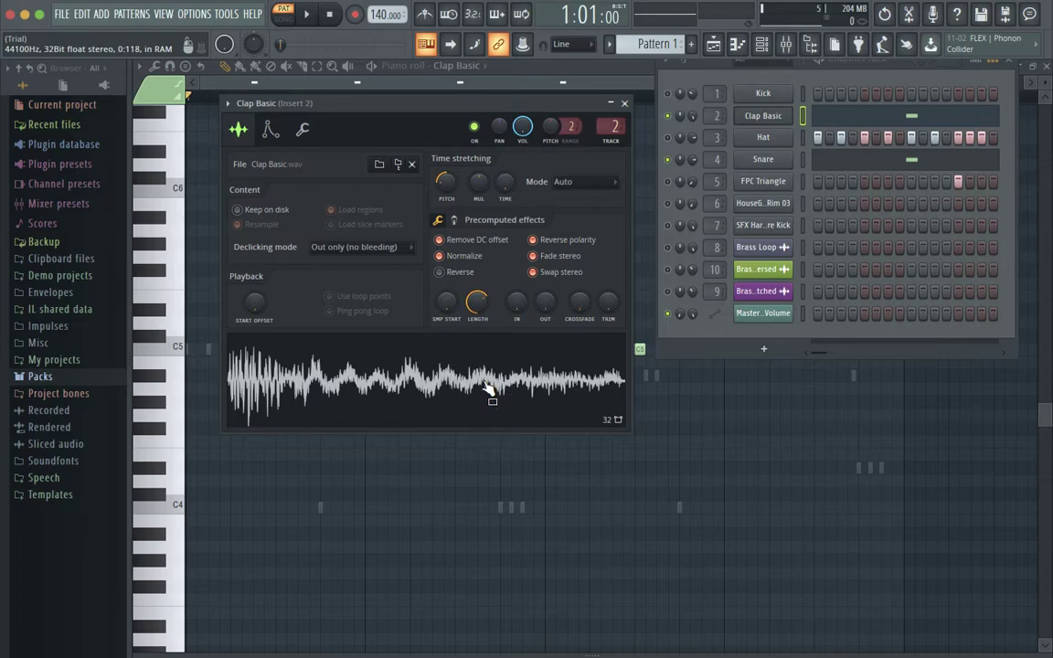
pyautogui.click(624, 104)
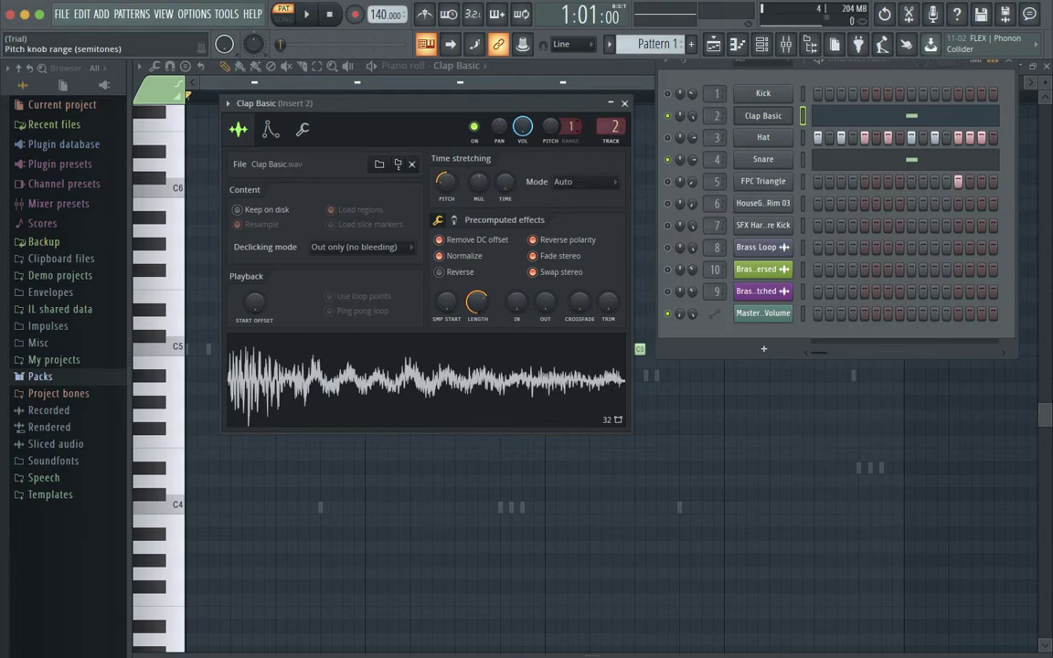
pyautogui.click(625, 103)
# Review the Snare channel's sample settings and waveform, close them, and listen to Pattern 1's clap and snare
pyautogui.click(747, 160)
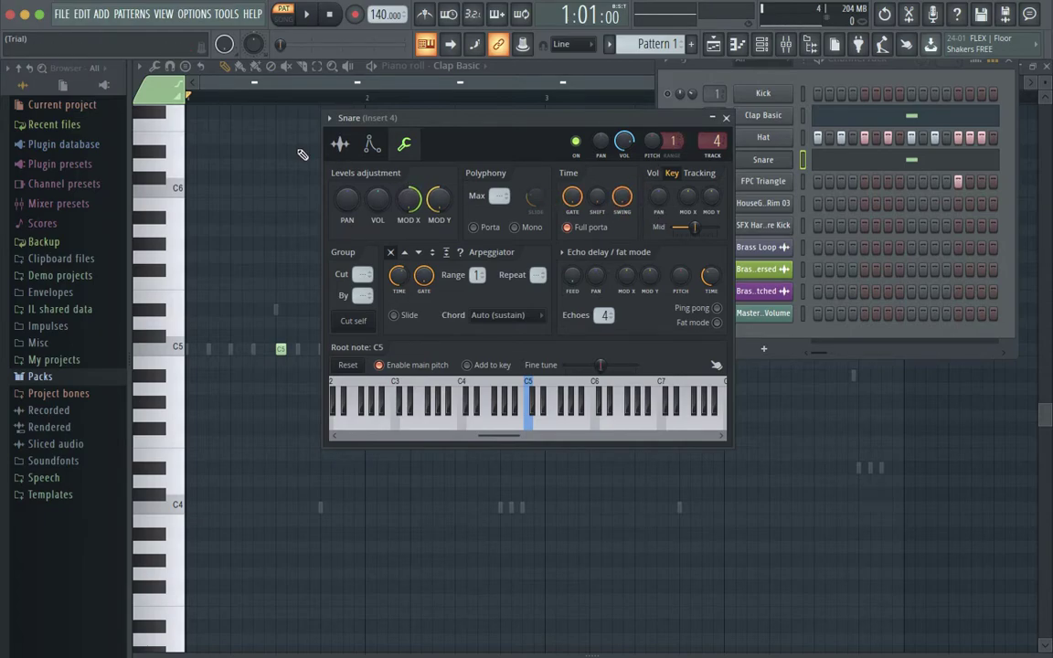
pyautogui.click(341, 144)
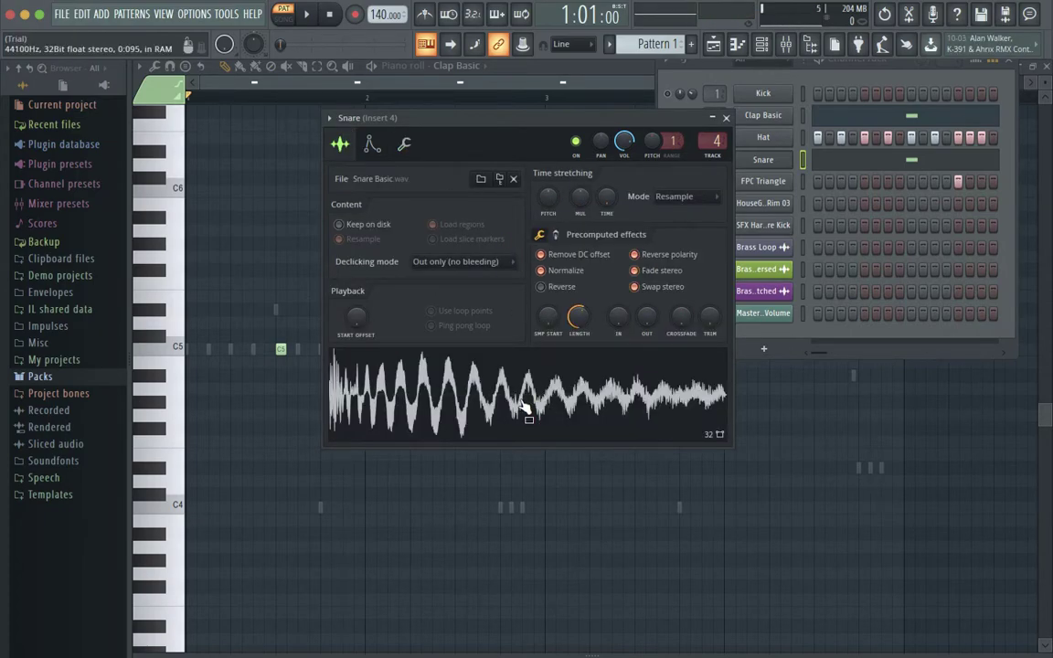
pyautogui.click(725, 118)
pyautogui.press('space')
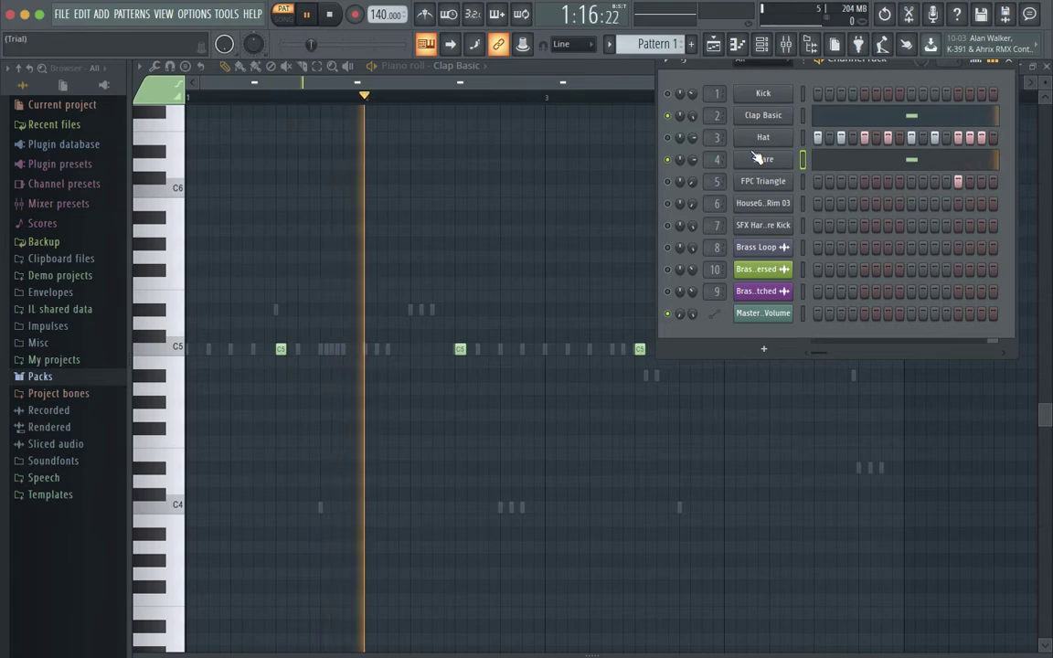
pyautogui.press('space')
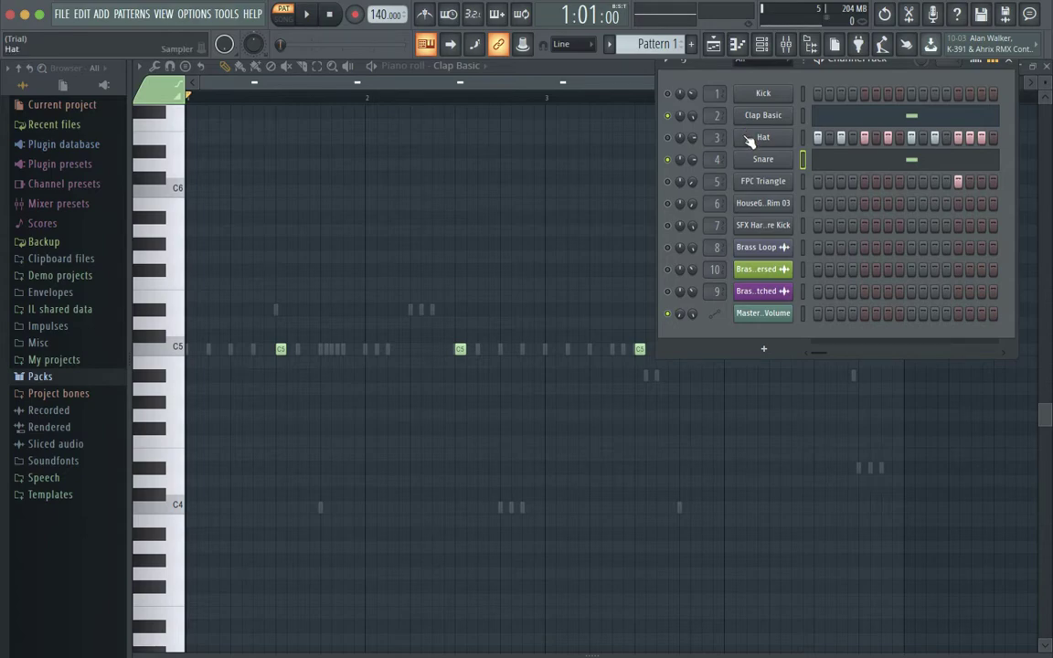
# Switch on the FPC Triangle and HouseGen Rim 03 channels and listen to them in Pattern 1
pyautogui.click(667, 181)
pyautogui.click(668, 203)
pyautogui.press('space')
pyautogui.press('space')
# Open the FPC Triangle's piano roll and play Pattern 1 to follow its C4 notes
pyautogui.rightClick(748, 182)
pyautogui.click(786, 181)
pyautogui.press('space')
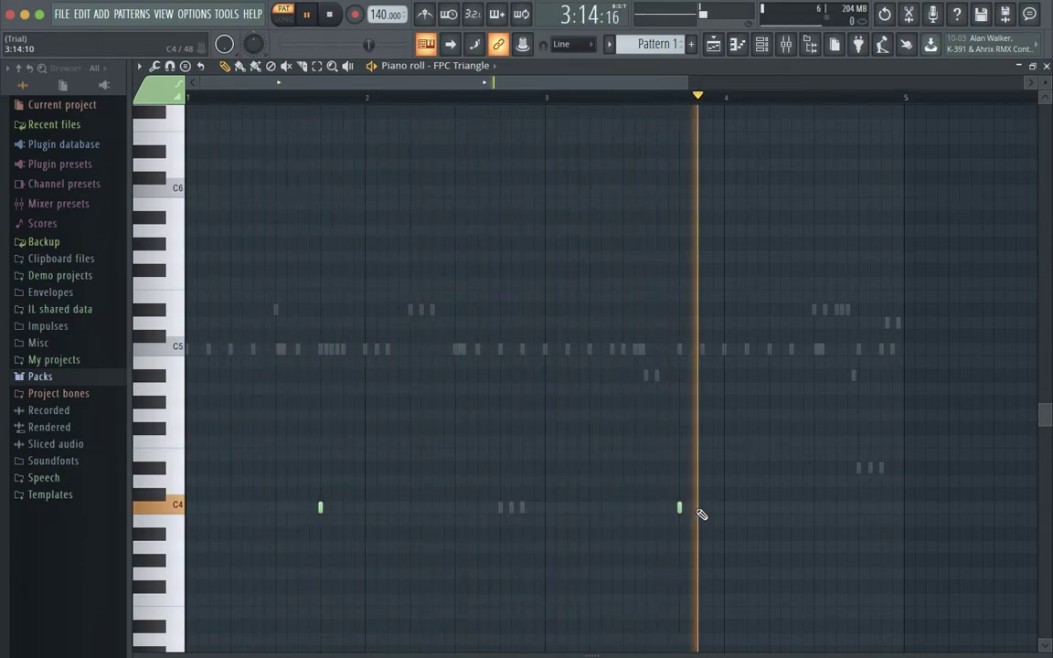
pyautogui.press('space')
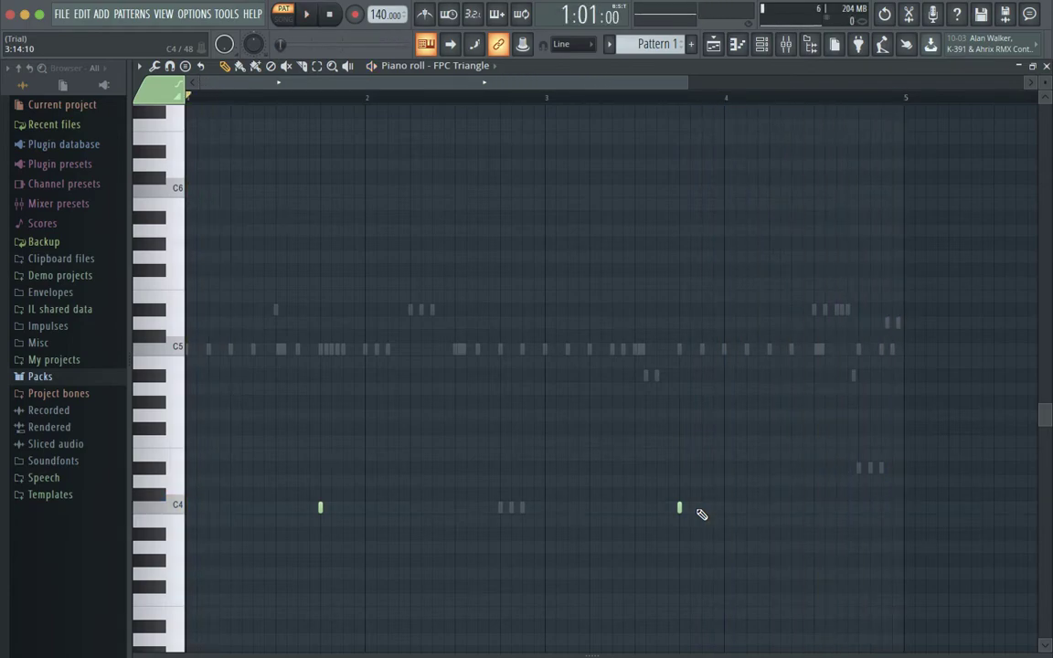
# Bring back the channel rack, unmute Clap Basic and Snare, and play them together with the triangle and rim
pyautogui.click(766, 48)
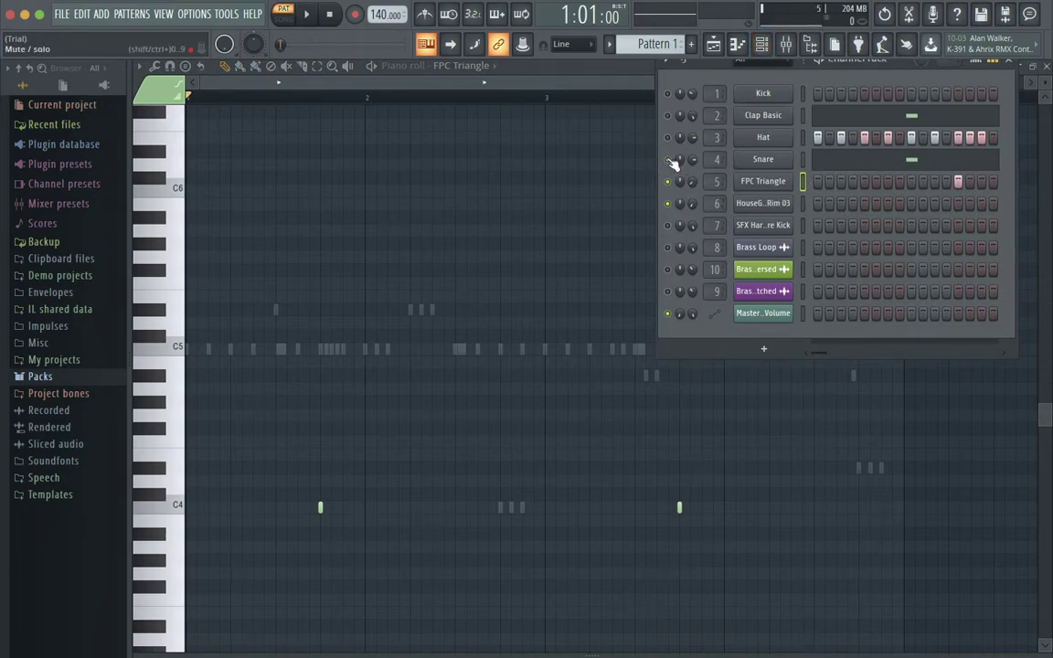
pyautogui.press('space')
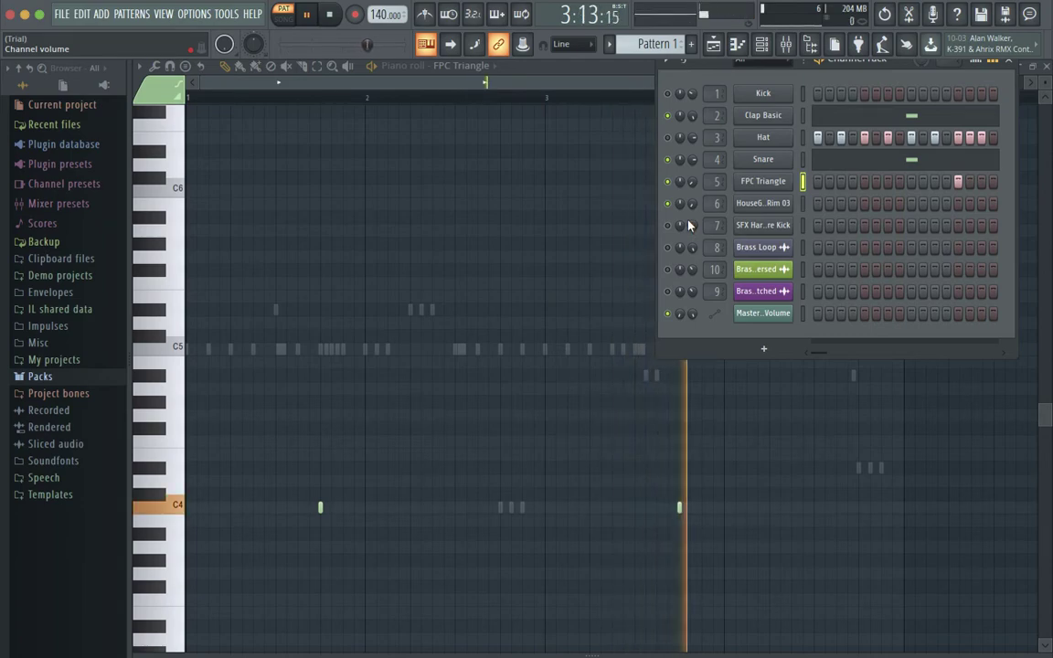
pyautogui.press('space')
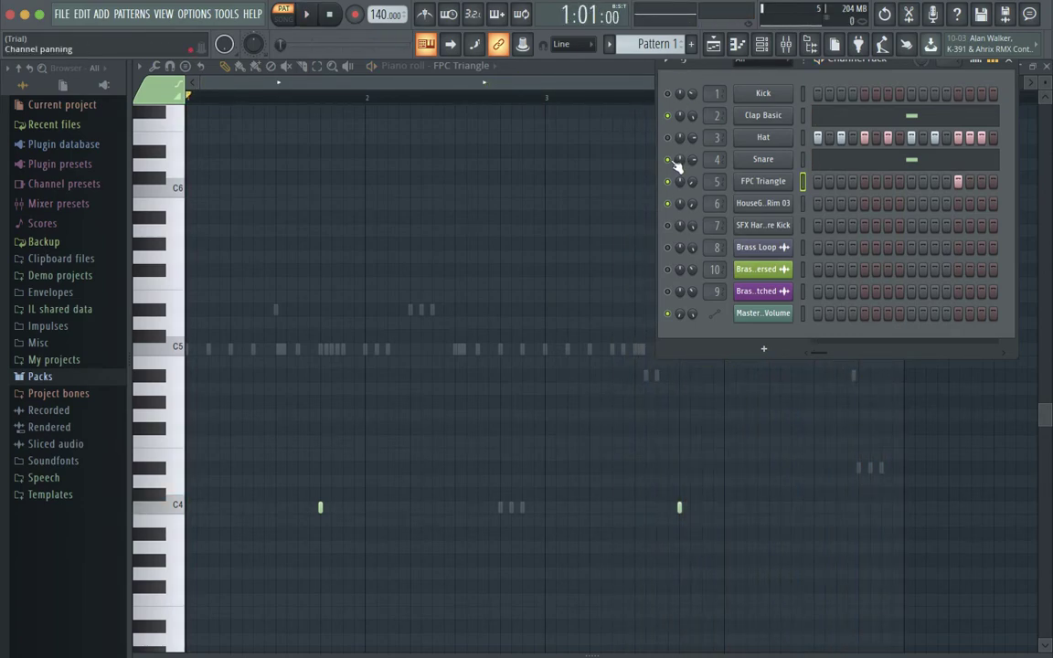
# Mute the clap, snare, triangle and rim channels, and review the FPC Triangle and HouseGen Rim 03 channel settings
pyautogui.click(668, 181)
pyautogui.click(668, 203)
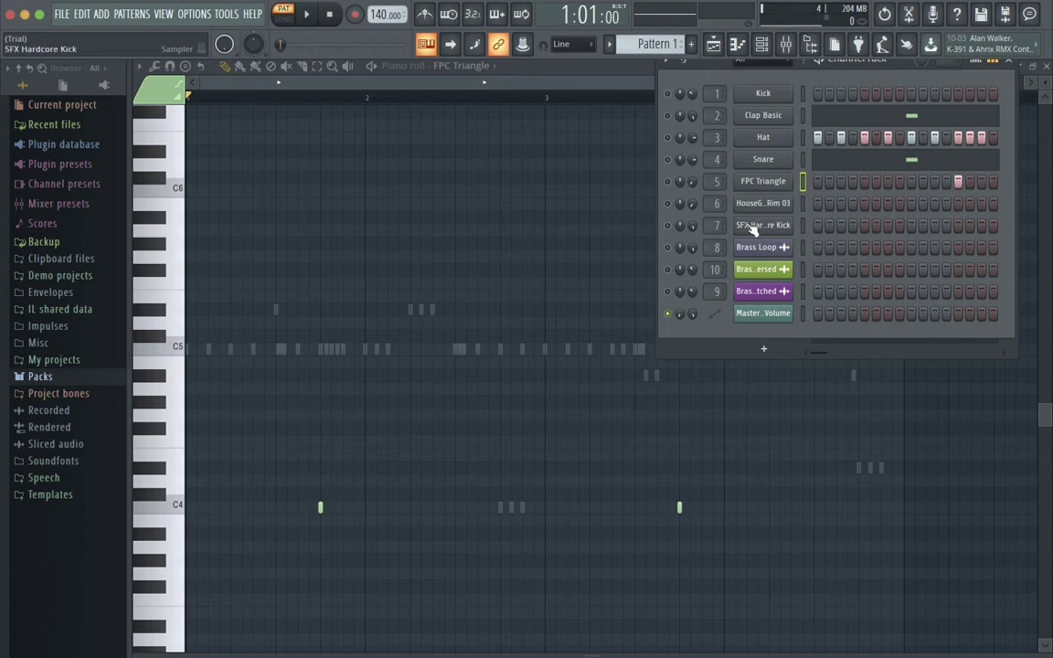
pyautogui.click(750, 185)
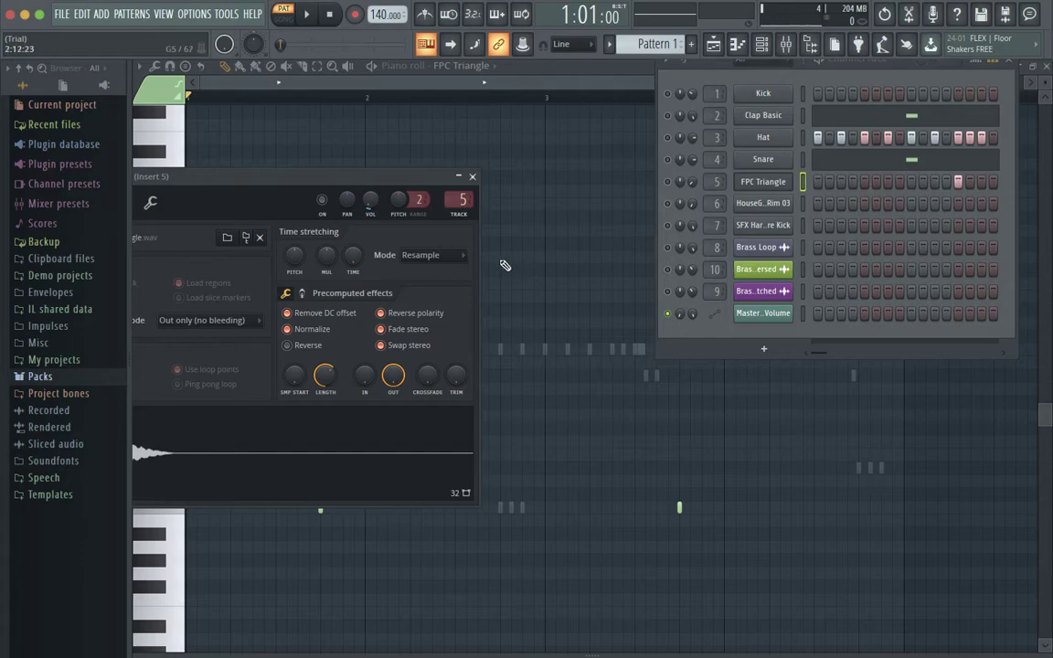
pyautogui.click(472, 177)
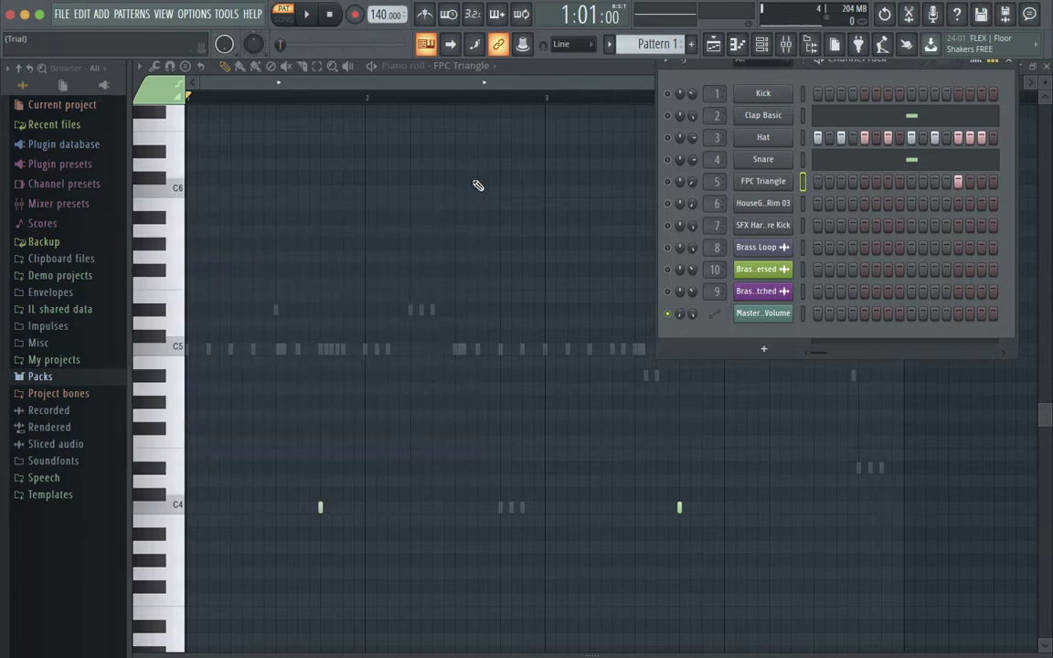
pyautogui.click(764, 203)
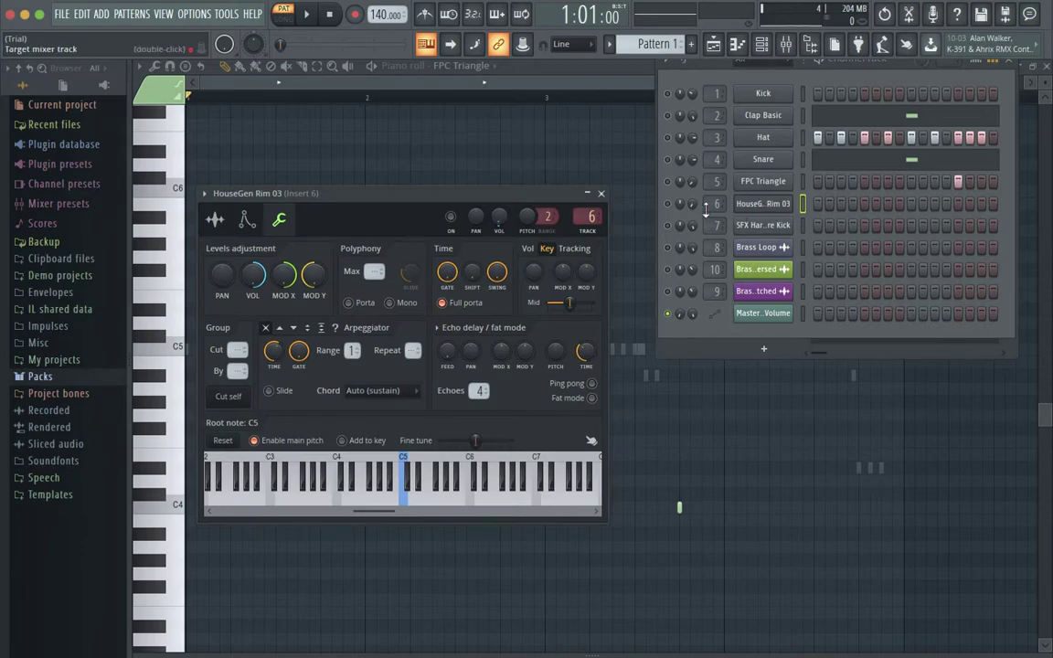
pyautogui.click(601, 194)
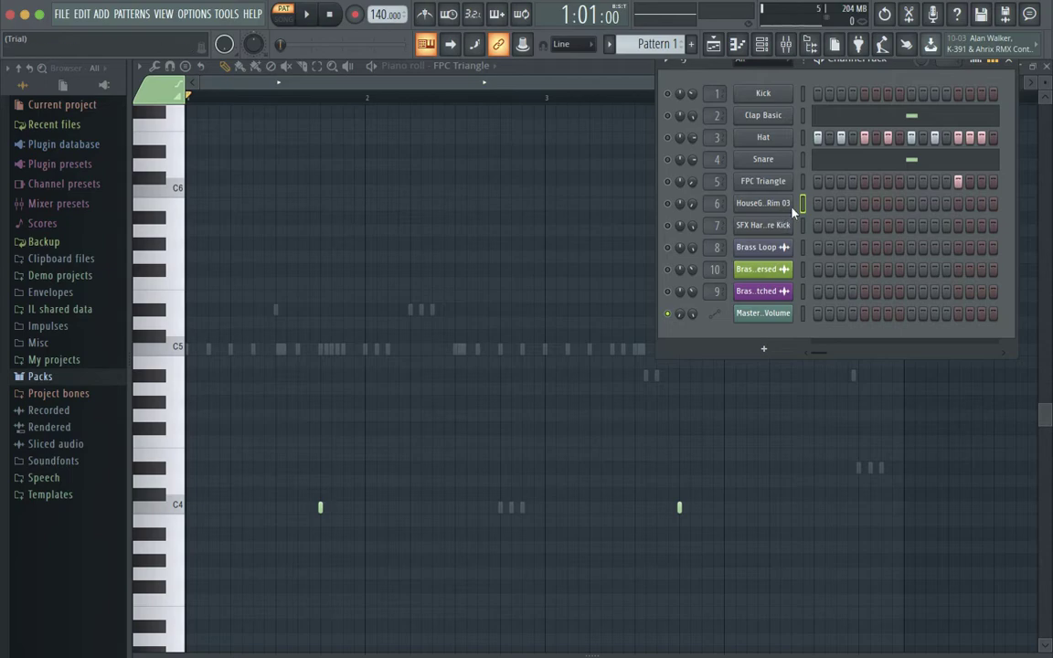
# Unmute only HouseGen Rim 03 and listen to the rim on its own in Pattern 1
pyautogui.press('space')
pyautogui.press('space')
pyautogui.press('space')
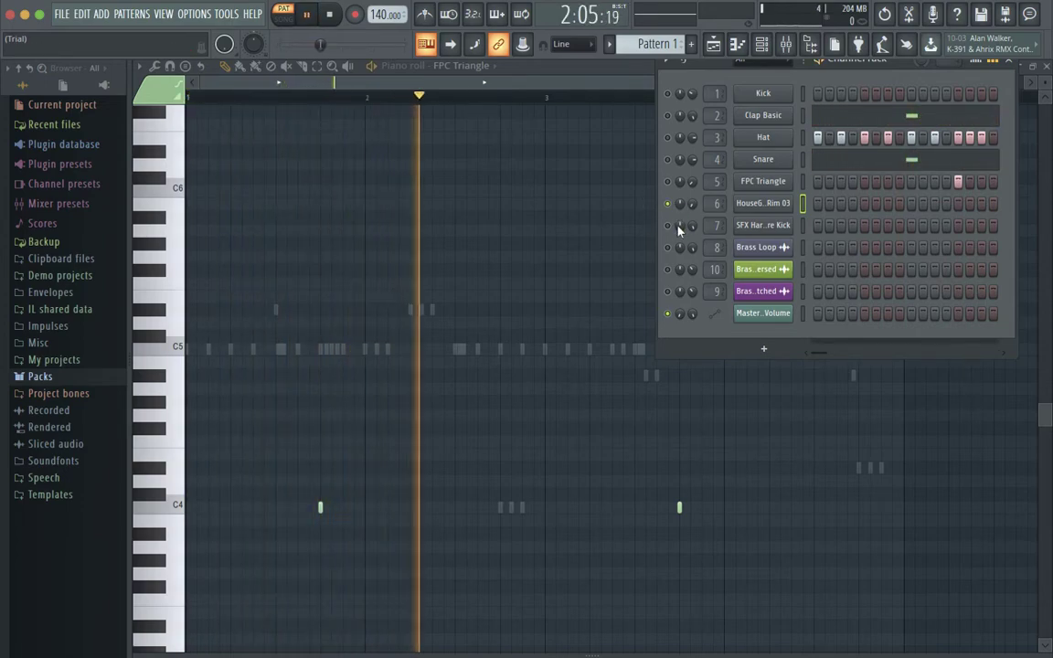
pyautogui.press('space')
# Unmute FPC Triangle, Snare and Clap Basic alongside the rim and listen to all four channels together
pyautogui.click(667, 203)
pyautogui.click(667, 183)
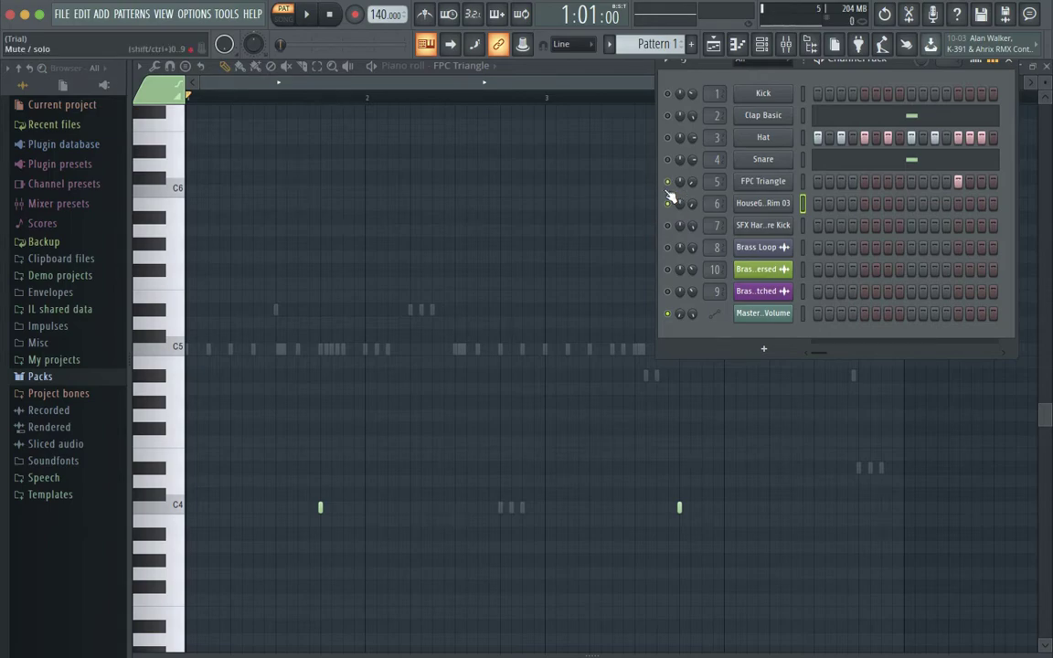
pyautogui.click(669, 114)
pyautogui.press('space')
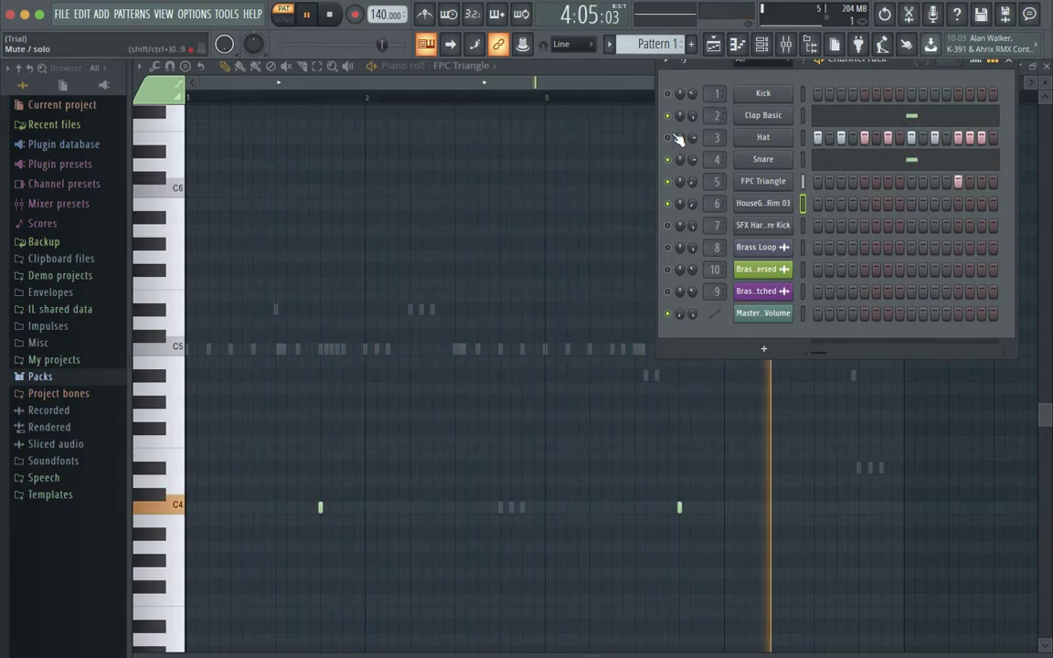
pyautogui.press('space')
# Mute the clap, snare, triangle and rim channels, and open the Hat channel's notes in the piano roll
pyautogui.moveTo(668, 117); pyautogui.dragTo(670, 181)
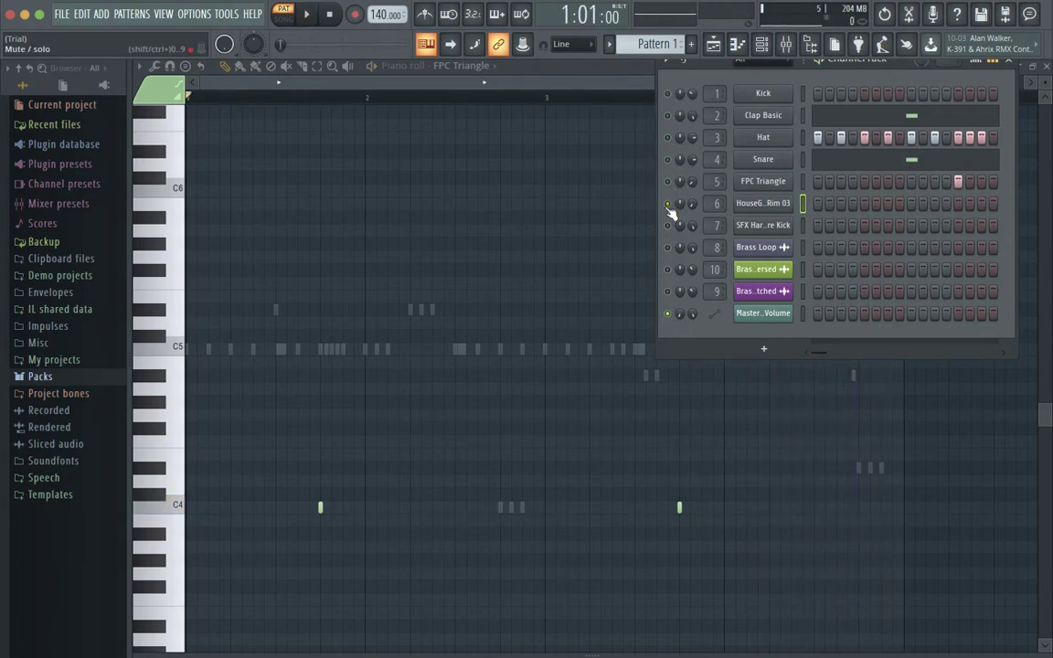
pyautogui.rightClick(762, 140)
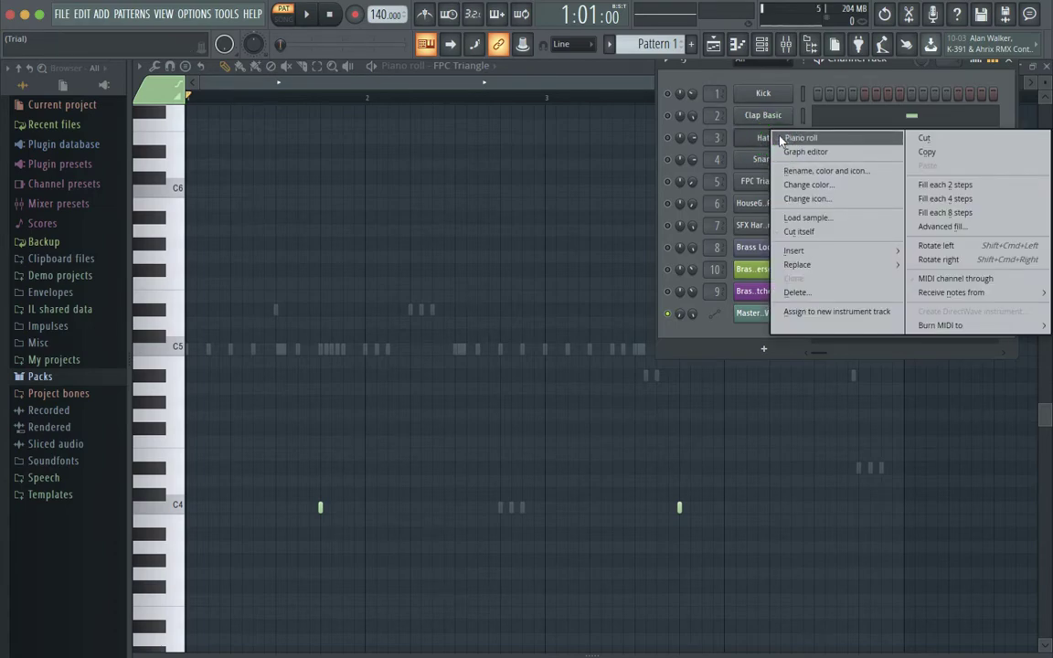
pyautogui.click(759, 138)
pyautogui.rightClick(763, 143)
pyautogui.click(796, 140)
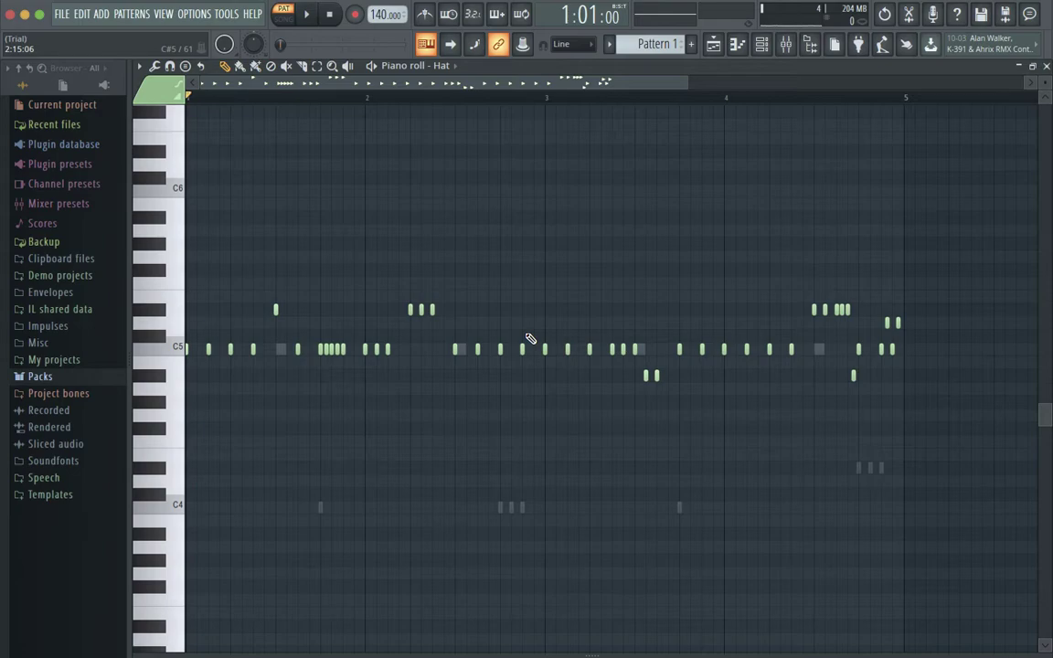
# Unmute the Hat channel and listen to its Pattern 1 notes on their own in the piano roll
pyautogui.press('space')
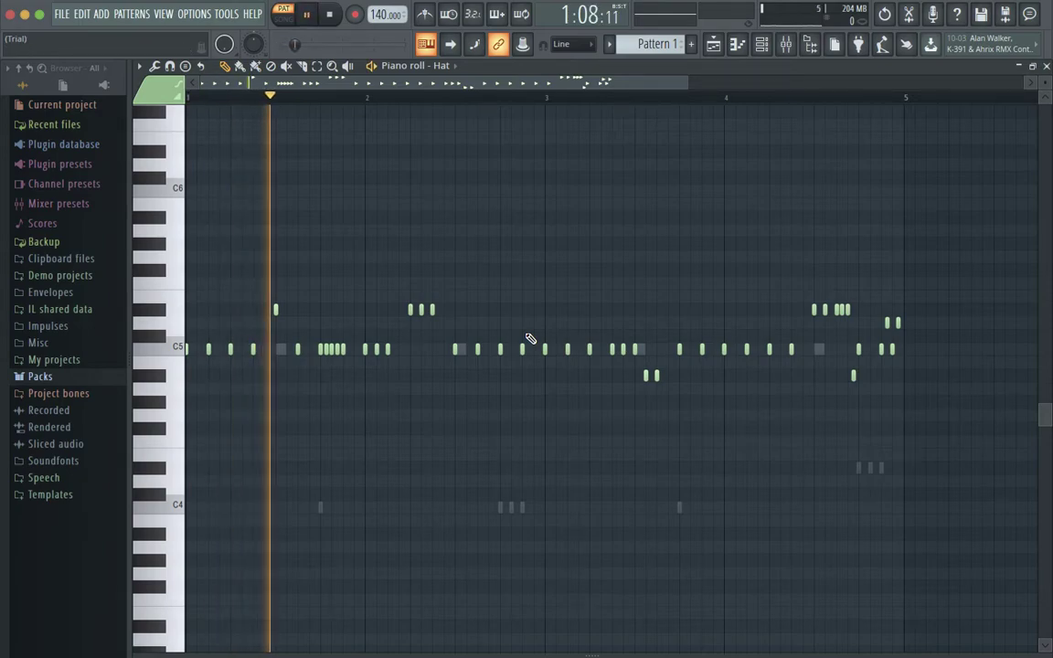
pyautogui.press('space')
pyautogui.click(1044, 66)
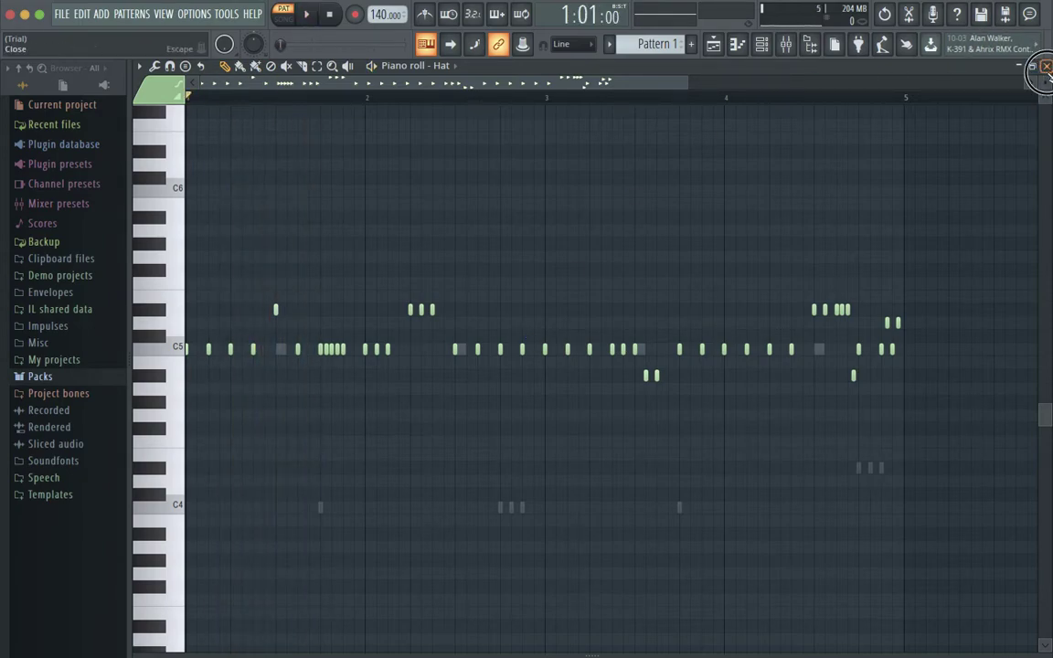
pyautogui.press('space')
pyautogui.rightClick(766, 137)
pyautogui.click(799, 138)
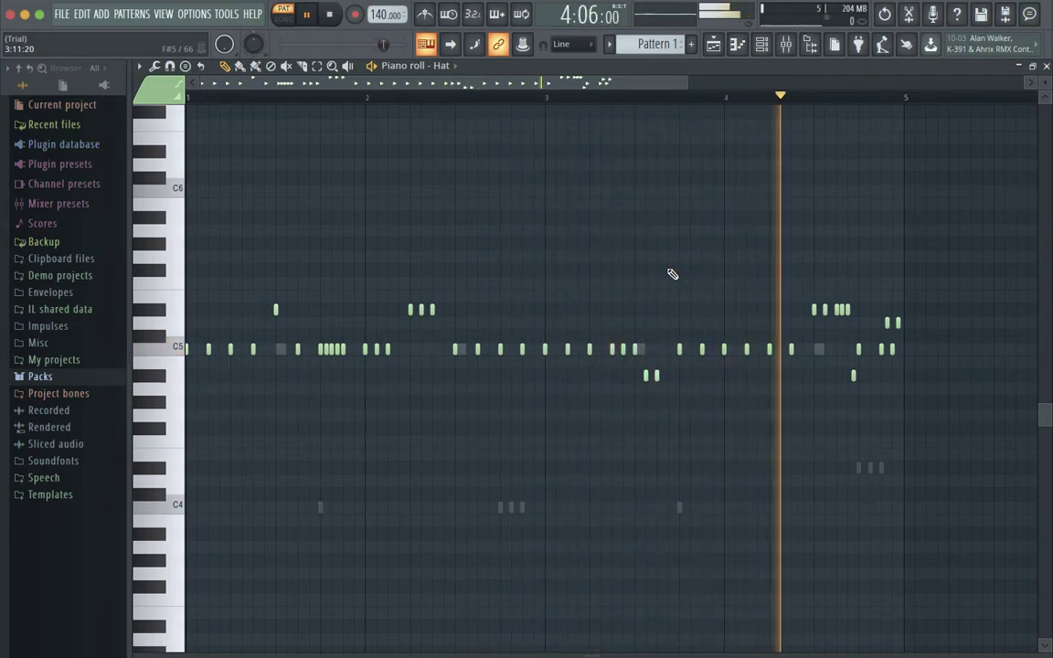
pyautogui.press('space')
pyautogui.click(1045, 66)
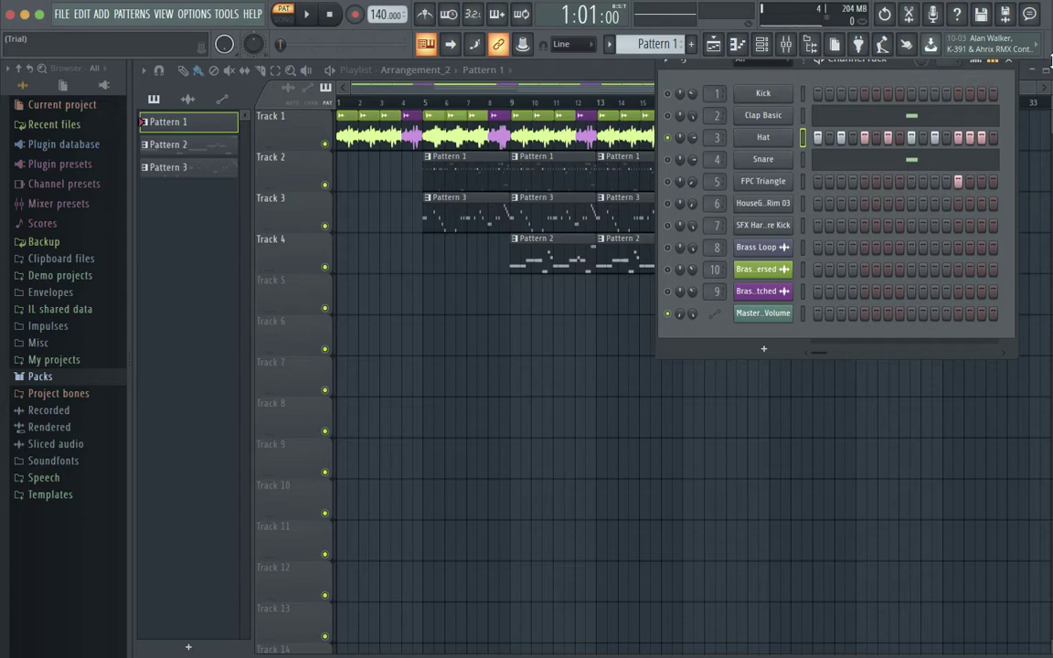
# Review the Hat channel's envelope and sample settings, including its time stretching and precomputed effects
pyautogui.click(763, 138)
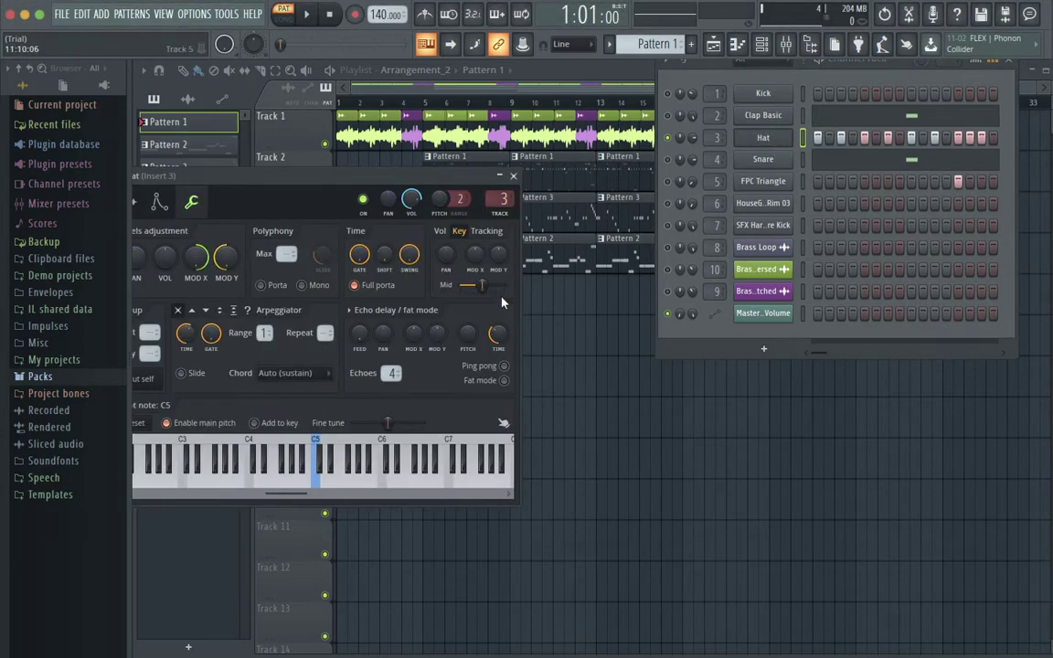
pyautogui.click(159, 202)
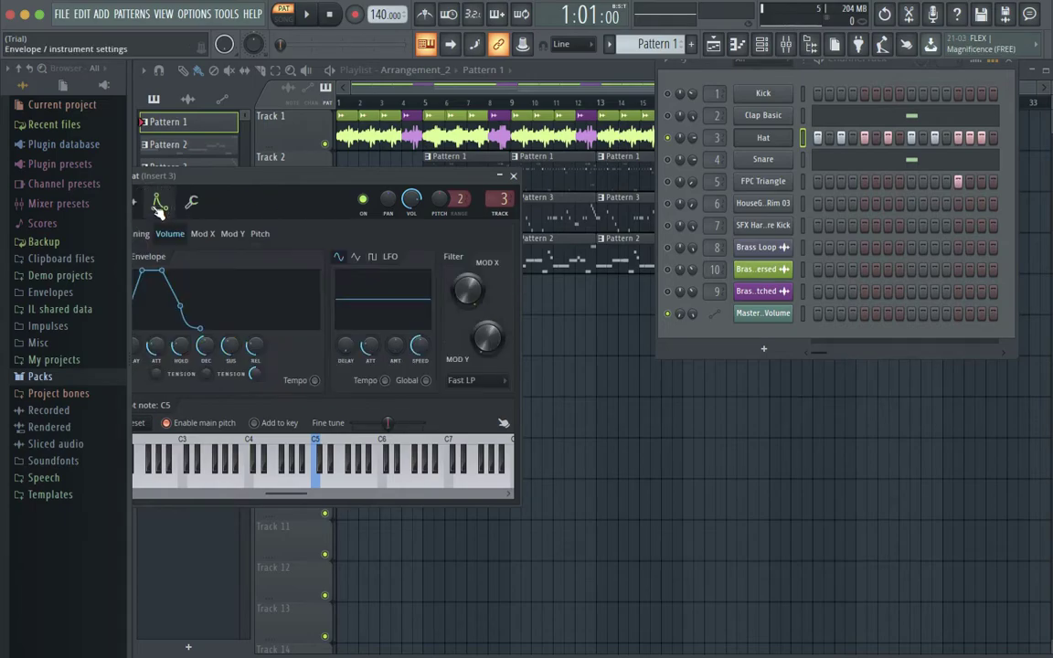
pyautogui.moveTo(191, 180); pyautogui.dragTo(309, 140)
pyautogui.click(259, 190)
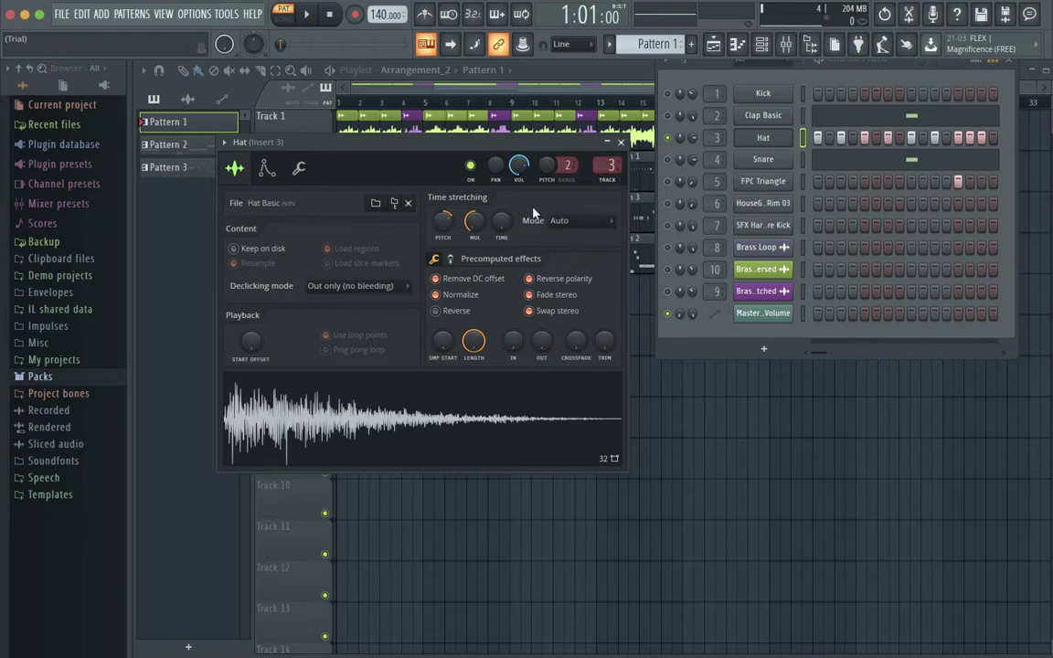
pyautogui.click(620, 144)
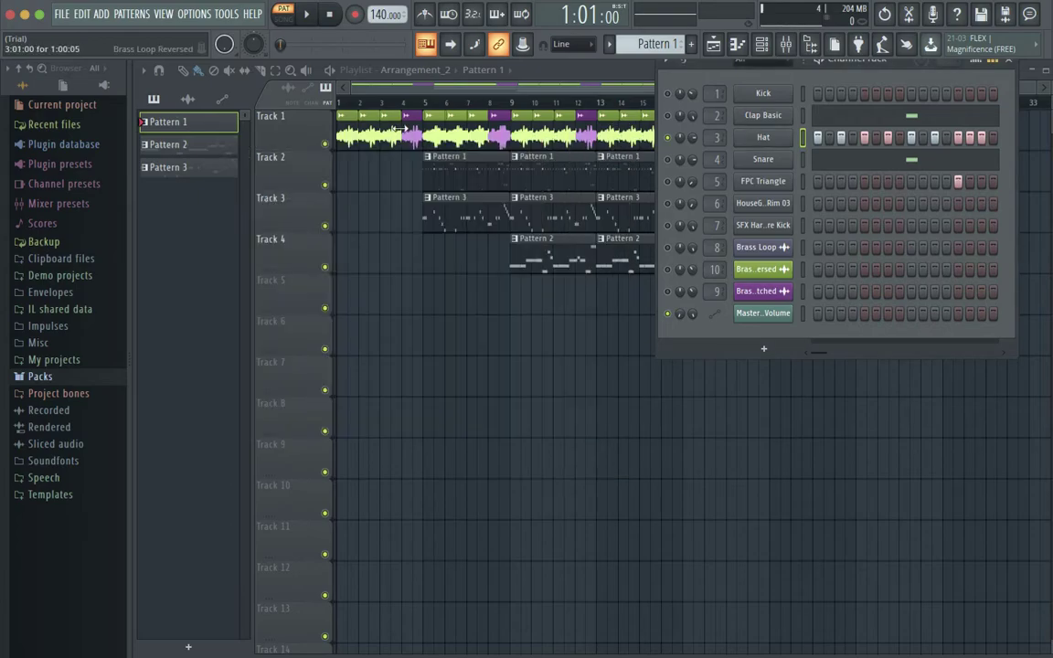
# Bring back the channel rack, reopen the Hat channel's piano roll and play its notes again
pyautogui.click(340, 126)
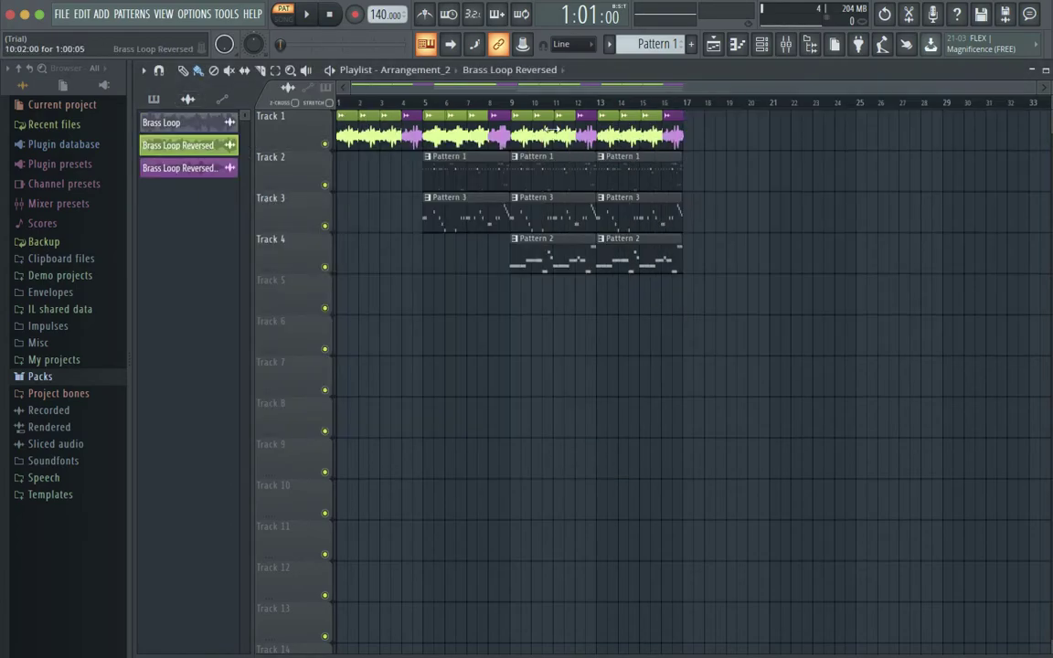
pyautogui.click(768, 44)
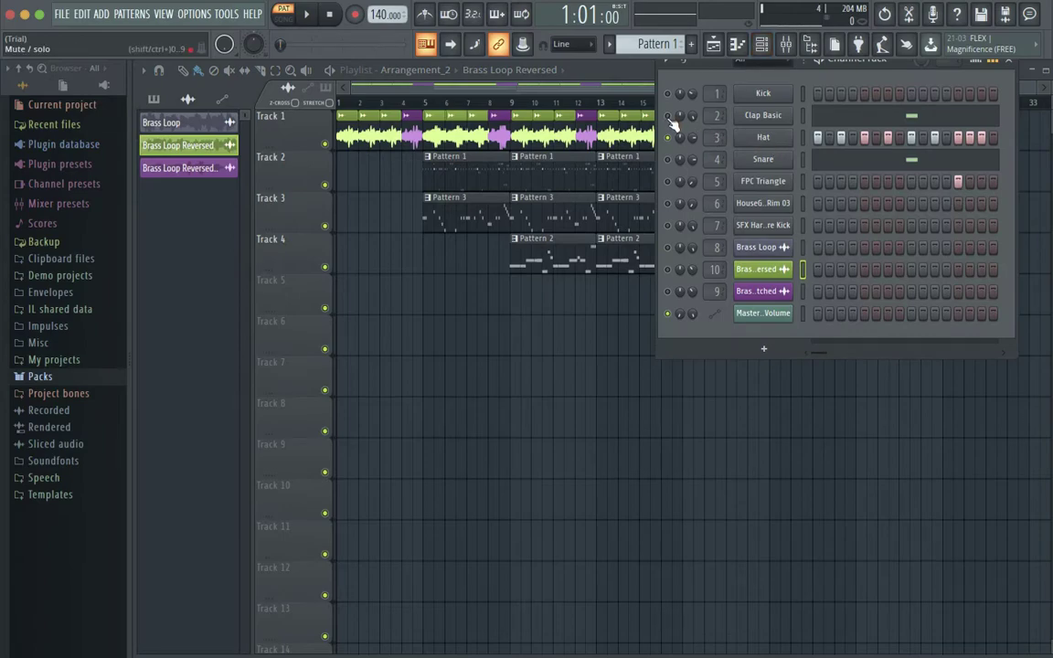
pyautogui.rightClick(772, 134)
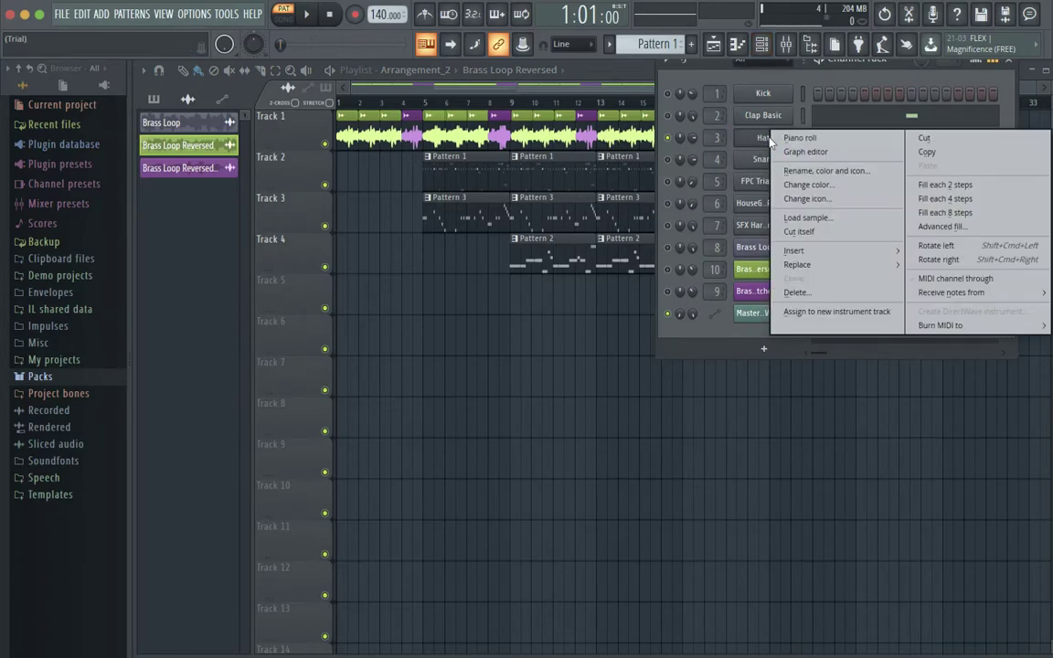
pyautogui.click(801, 139)
pyautogui.press('space')
pyautogui.press('space')
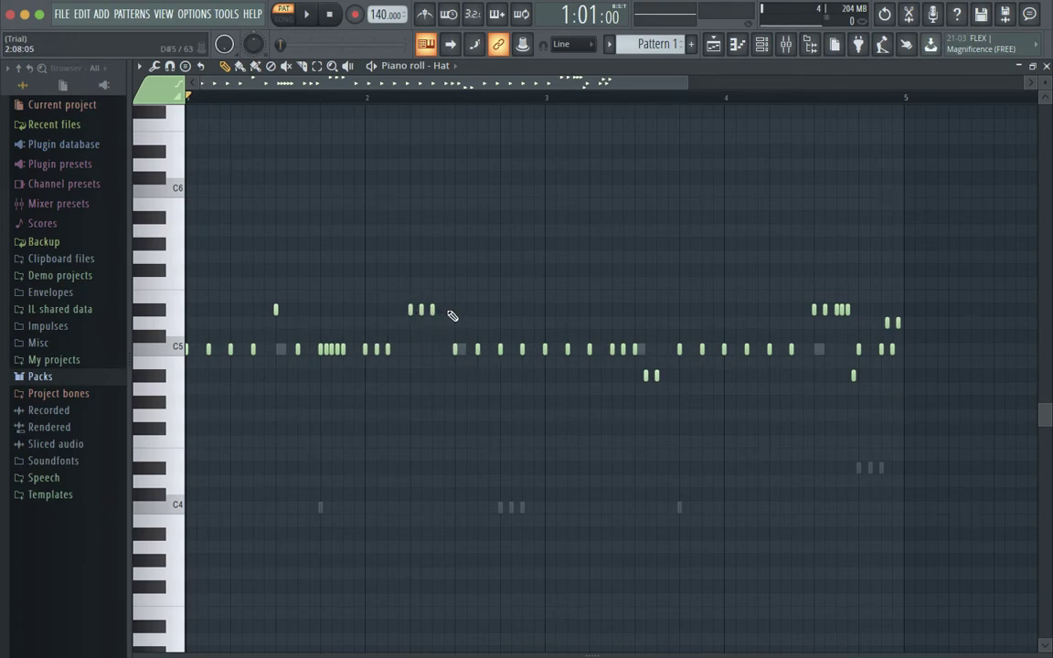
pyautogui.rightClick(275, 309)
pyautogui.hotkey('ctrl', 'Left')
pyautogui.moveTo(156, 143)
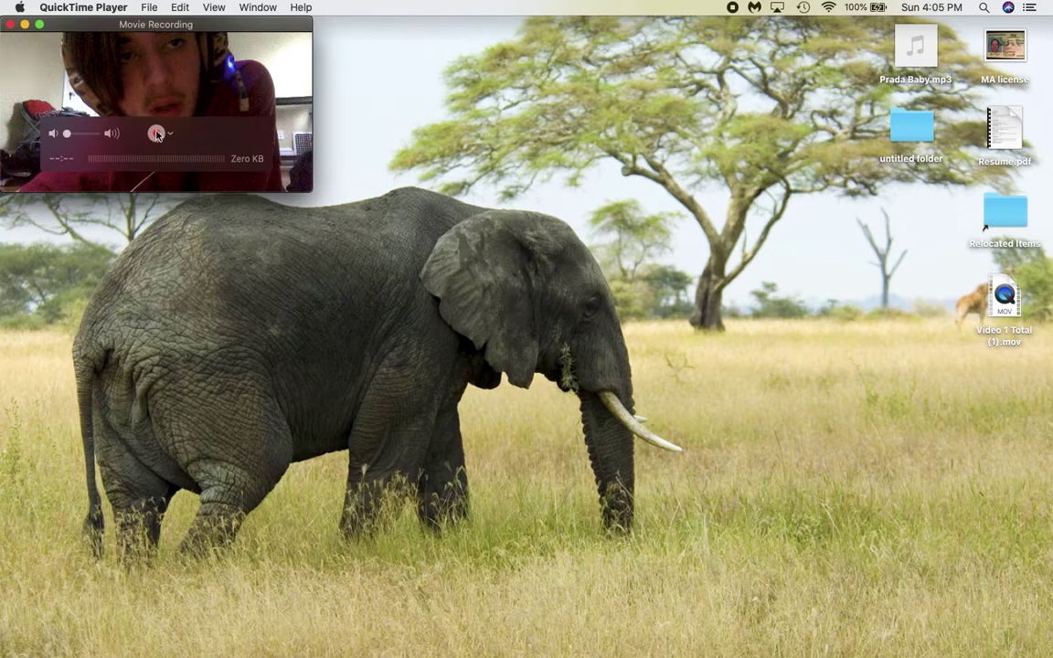
pyautogui.moveTo(138, 44); pyautogui.dragTo(137, 7)
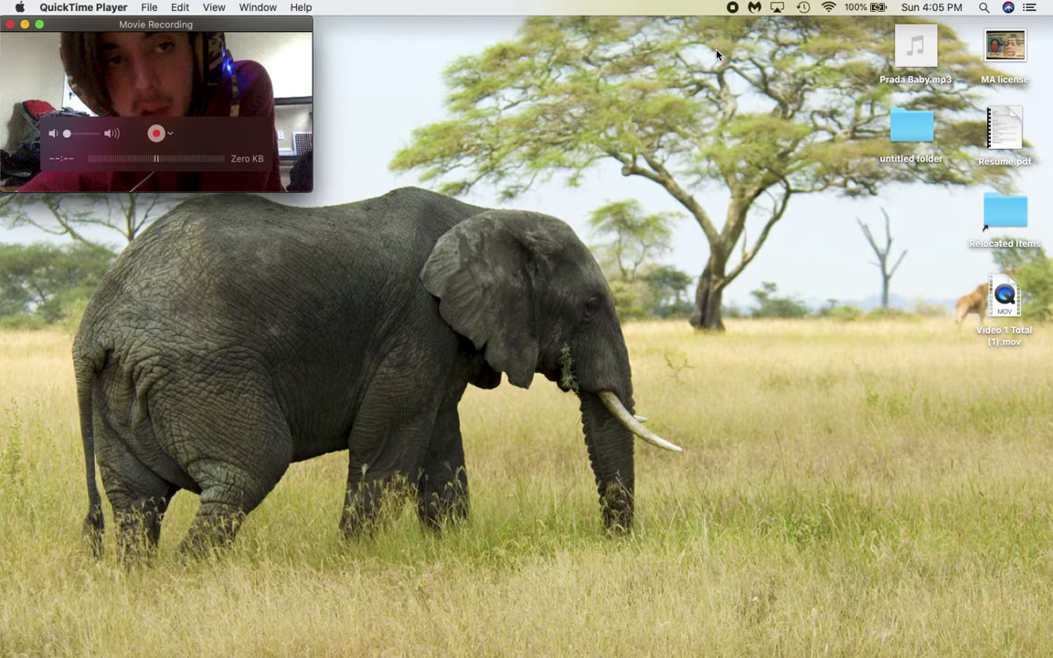
pyautogui.hotkey('ctrl', 'Right')
pyautogui.hotkey('ctrl', 'Left')
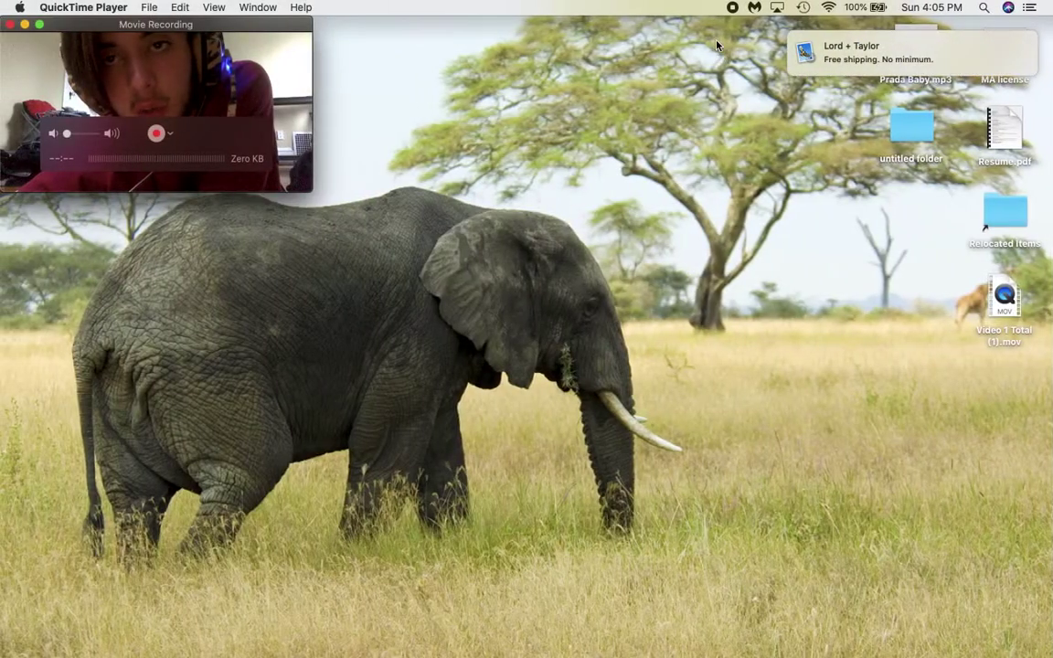
pyautogui.moveTo(864, 47); pyautogui.dragTo(1052, 122)
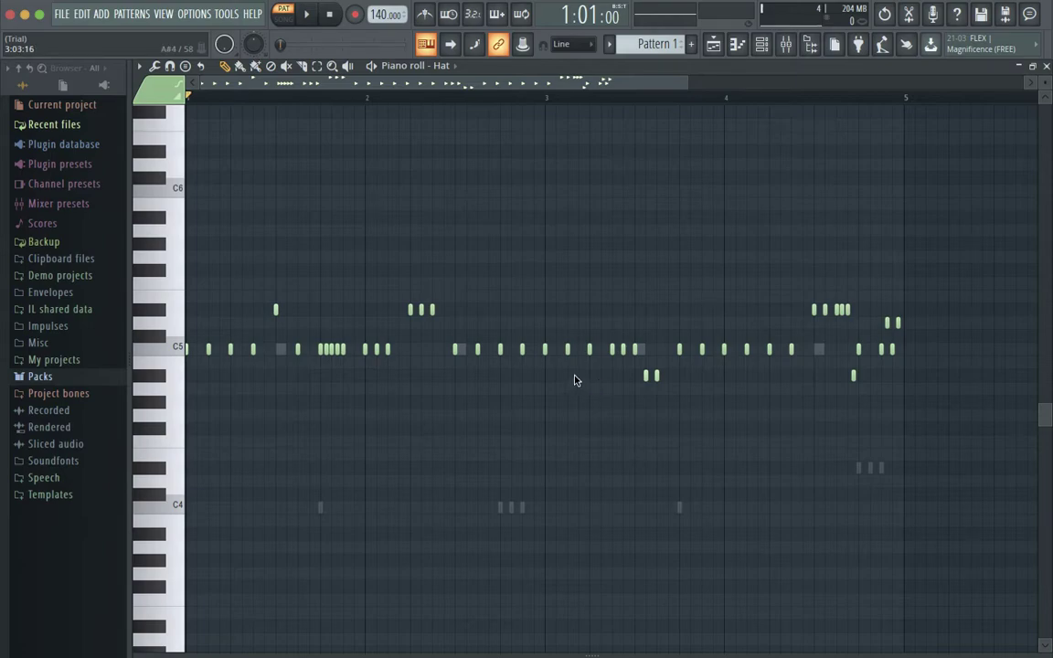
# Show the full Hat pattern in the piano roll and listen to it through all four bars
pyautogui.scroll(-2, 564, 386)
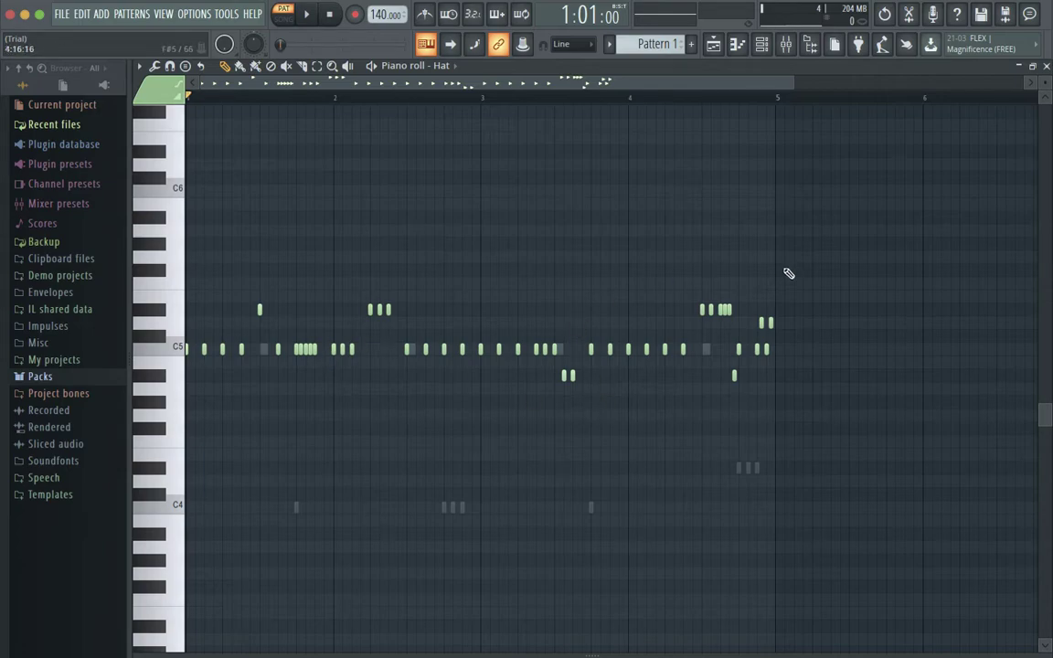
pyautogui.press('space')
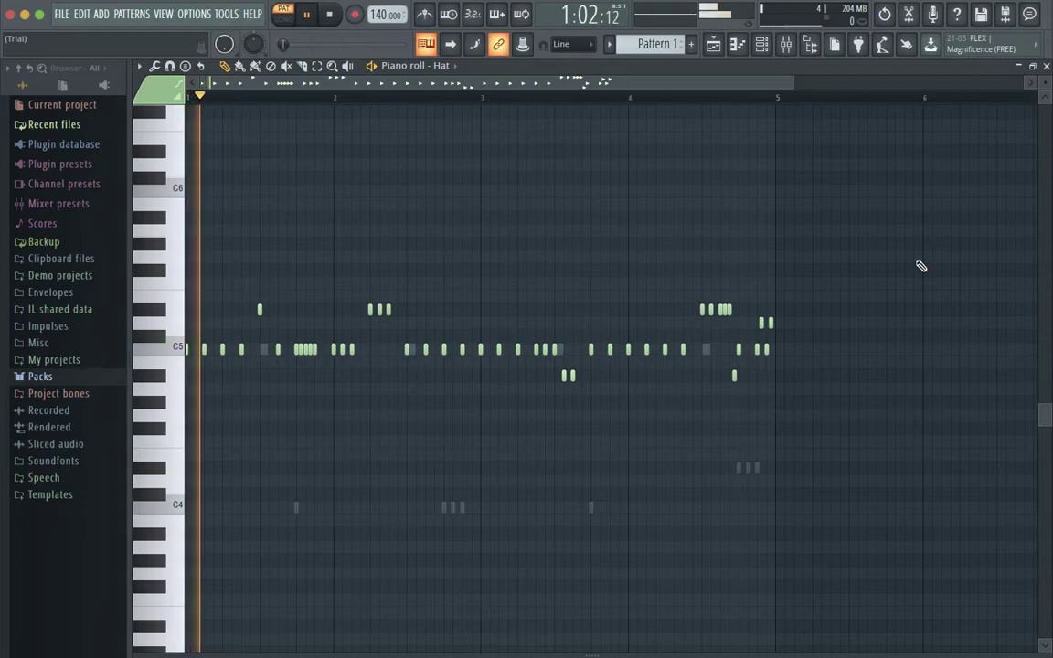
pyautogui.press('XF86AudioLowerVolume')
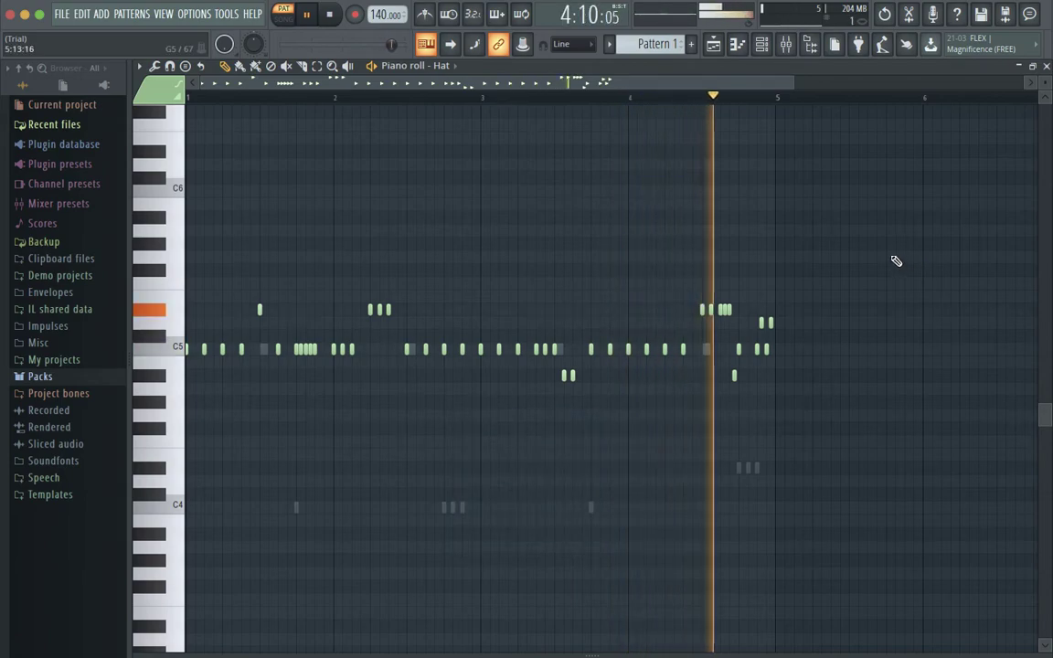
pyautogui.press('space')
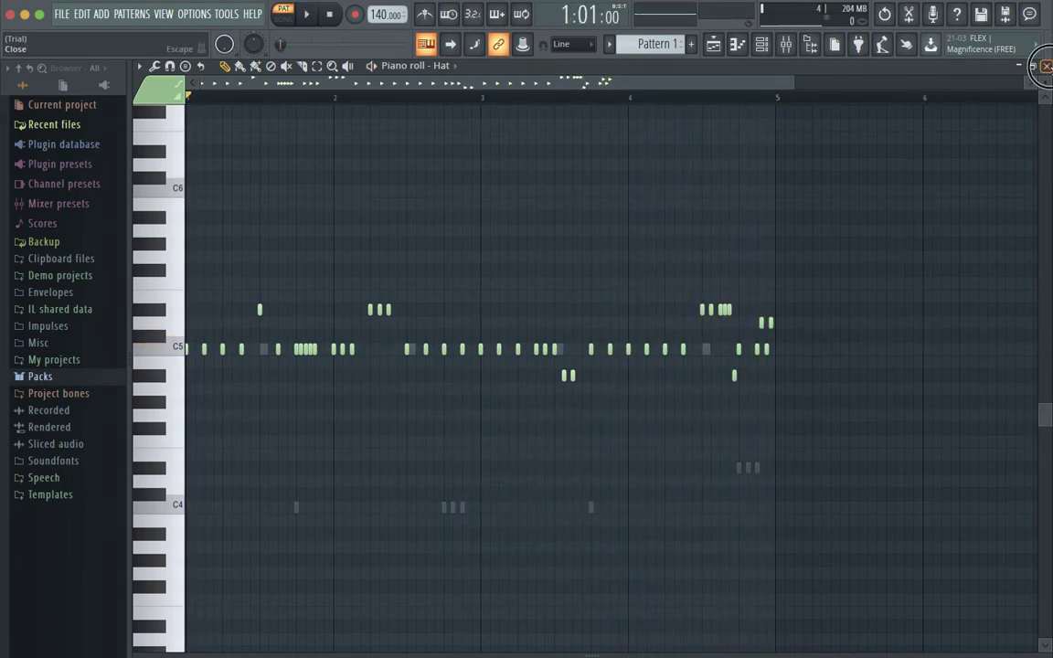
# Unmute Clap Basic, Snare, FPC Triangle and HouseGen Rim 03, play them together with the hat, and close the channel rack
pyautogui.press('F7')
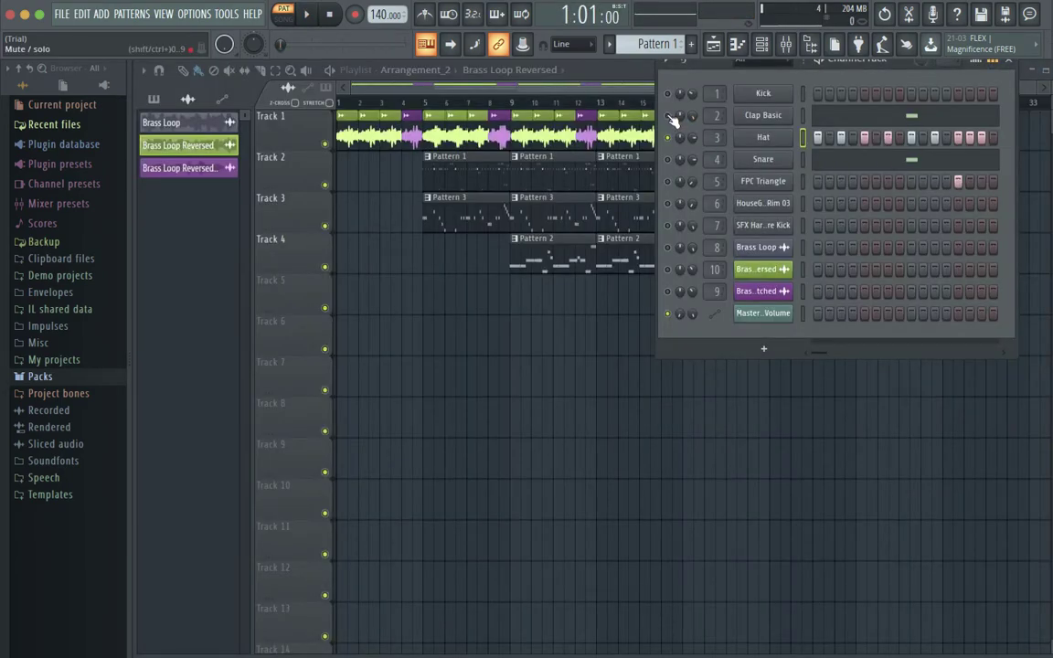
pyautogui.click(668, 183)
pyautogui.press('space')
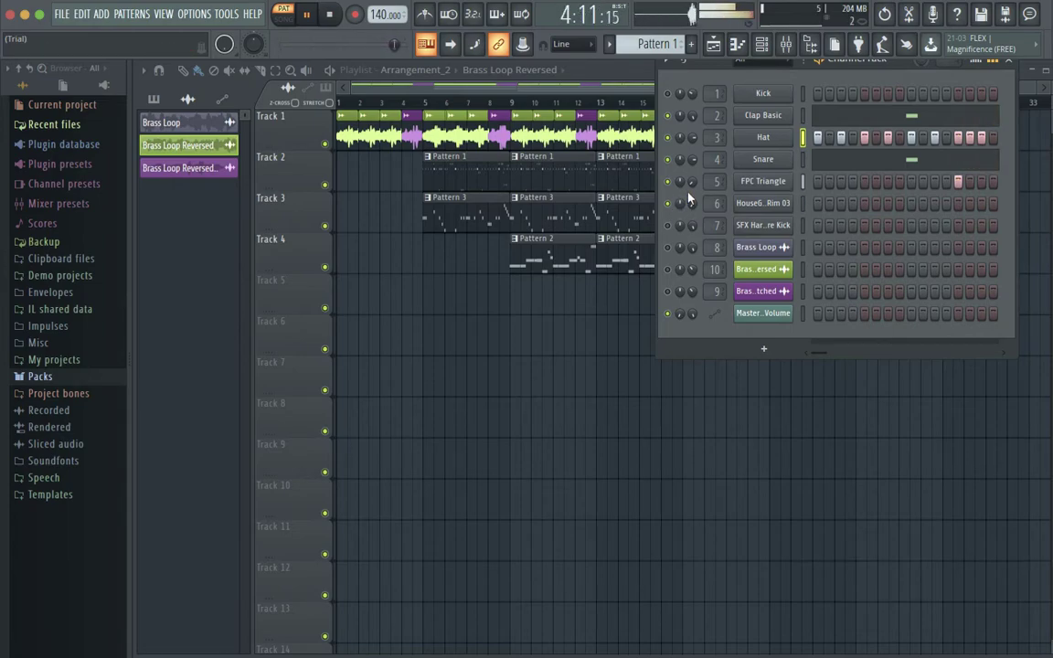
pyautogui.press('space')
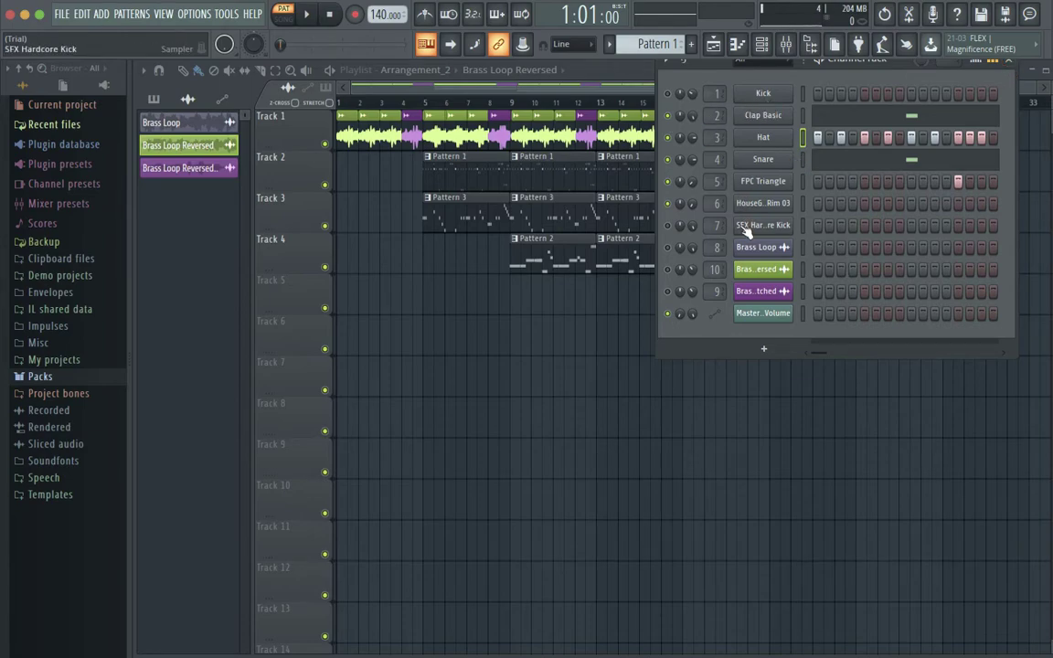
pyautogui.click(1010, 64)
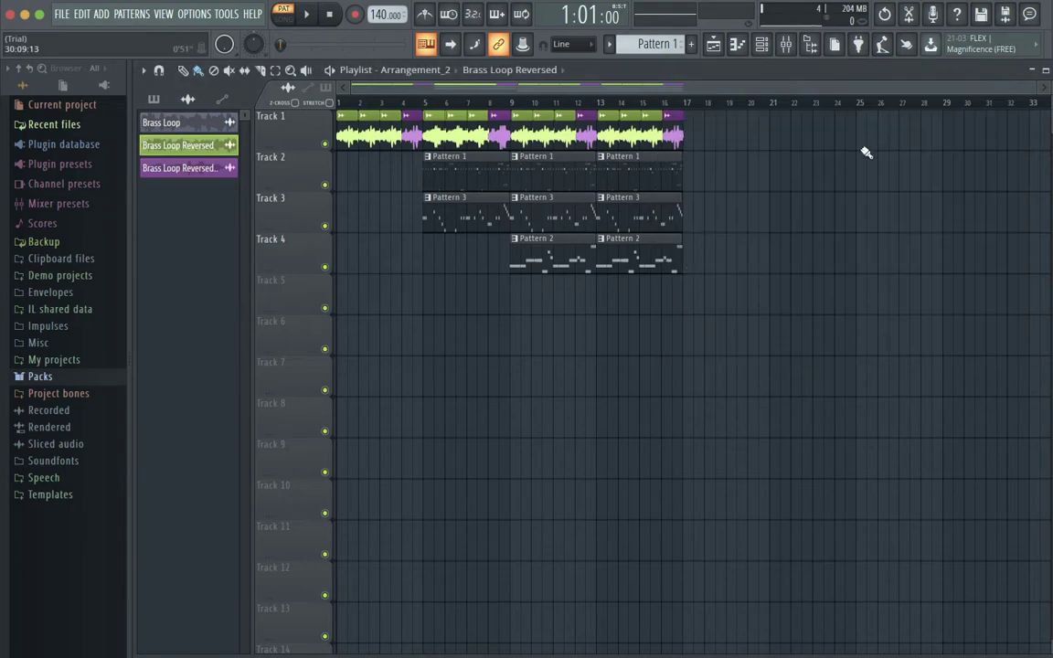
# Open Pattern 2's SFX Hardcore Kick notes from the playlist and play them briefly while adjusting the system volume
pyautogui.doubleClick(534, 242)
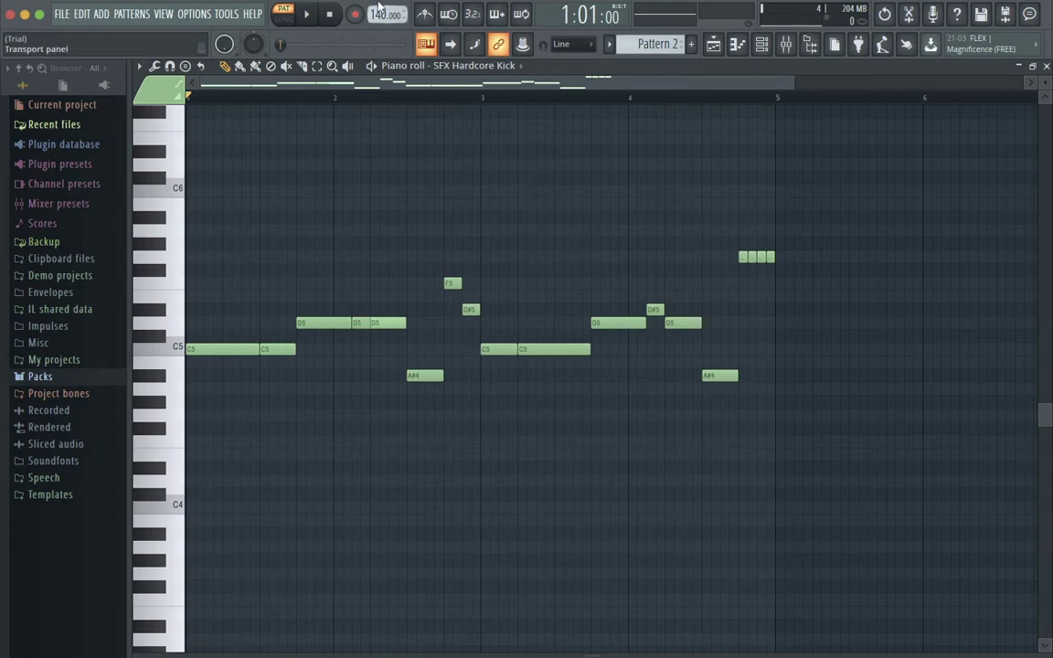
pyautogui.press('space')
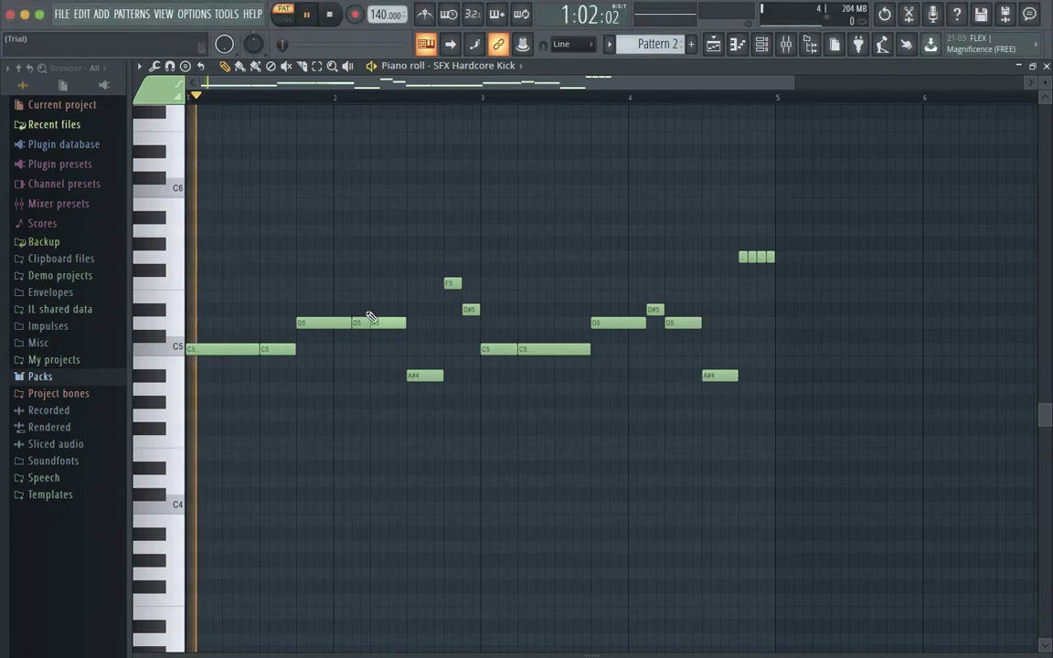
pyautogui.press('XF86AudioRaiseVolume')
pyautogui.press('XF86AudioLowerVolume')
pyautogui.press('XF86AudioLowerVolume')
pyautogui.press('XF86AudioLowerVolume')
pyautogui.press('XF86AudioLowerVolume')
pyautogui.press('XF86AudioLowerVolume')
pyautogui.press('XF86AudioLowerVolume')
pyautogui.press('XF86AudioLowerVolume')
pyautogui.press('XF86AudioLowerVolume')
pyautogui.press('XF86AudioLowerVolume')
pyautogui.press('XF86AudioLowerVolume')
pyautogui.press('XF86AudioLowerVolume')
pyautogui.press('space')
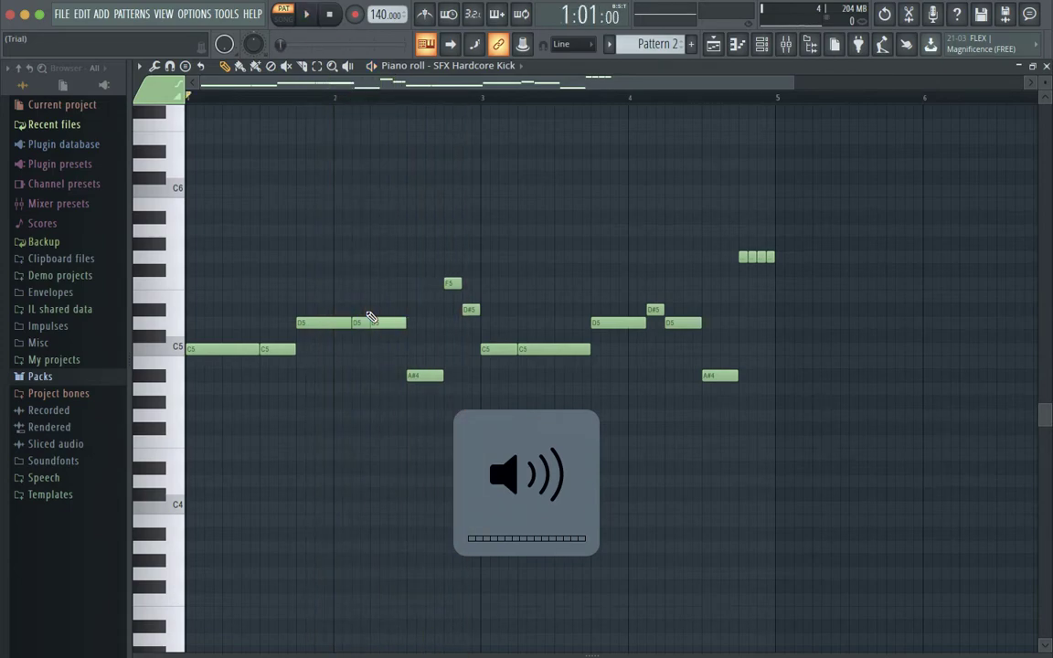
# Listen to the SFX Hardcore Kick line of Pattern 2 with the system volume raised, and review its notes
pyautogui.click(711, 42)
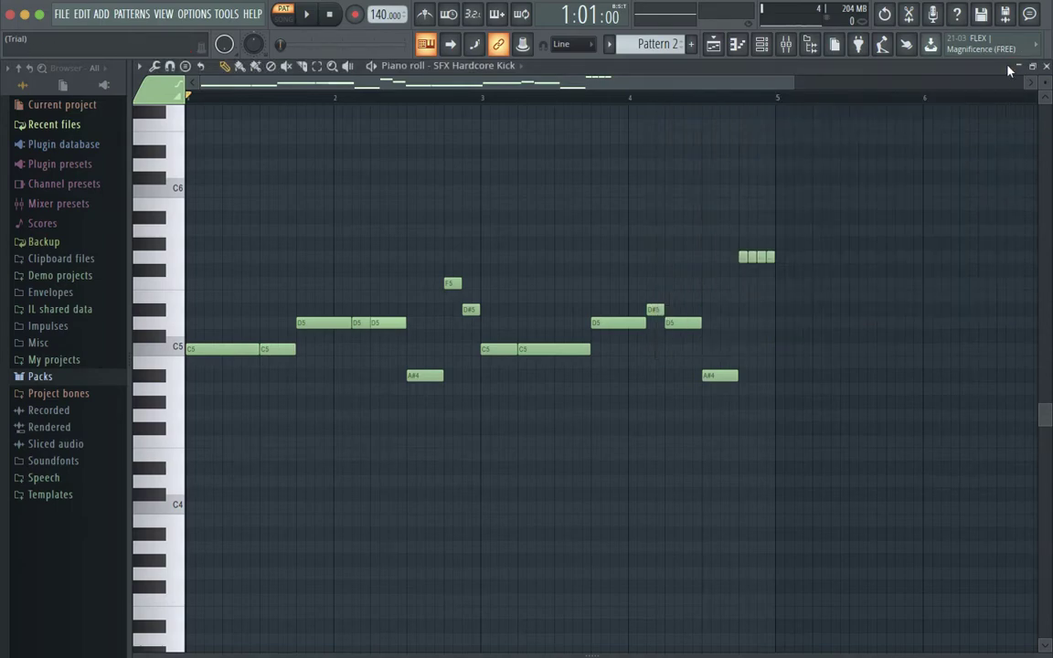
pyautogui.click(1009, 64)
pyautogui.press('space')
pyautogui.press('XF86AudioRaiseVolume')
pyautogui.press('XF86AudioRaiseVolume')
pyautogui.press('XF86AudioRaiseVolume')
pyautogui.press('XF86AudioRaiseVolume')
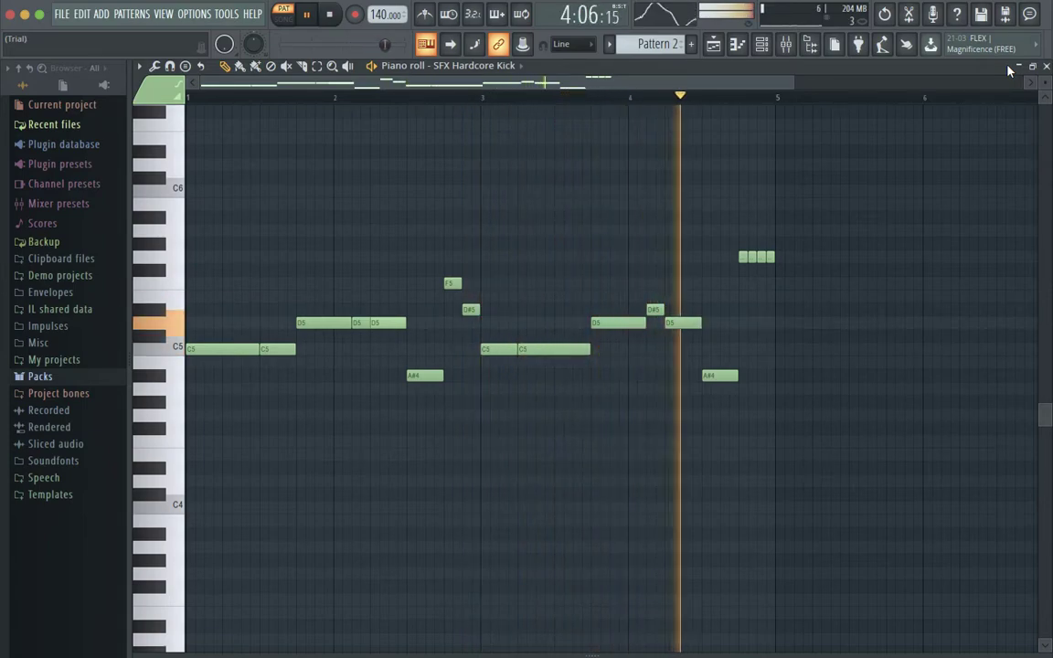
pyautogui.press('space')
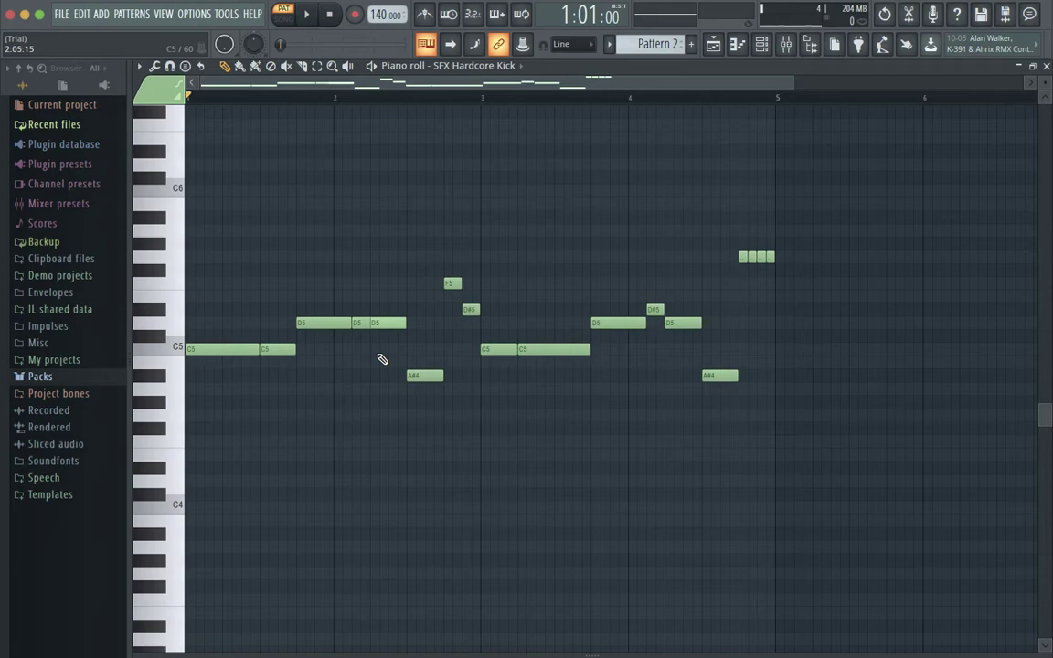
pyautogui.scroll(-1, 291, 346)
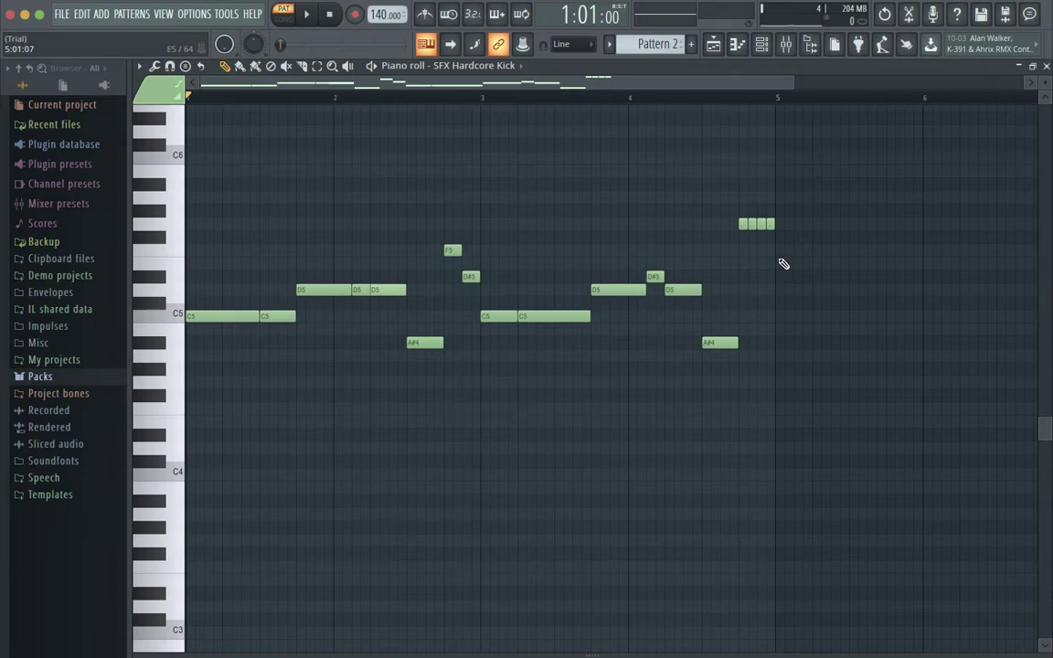
pyautogui.keyDown('ctrl'); pyautogui.scroll(-2, 783, 265); pyautogui.keyUp('ctrl')
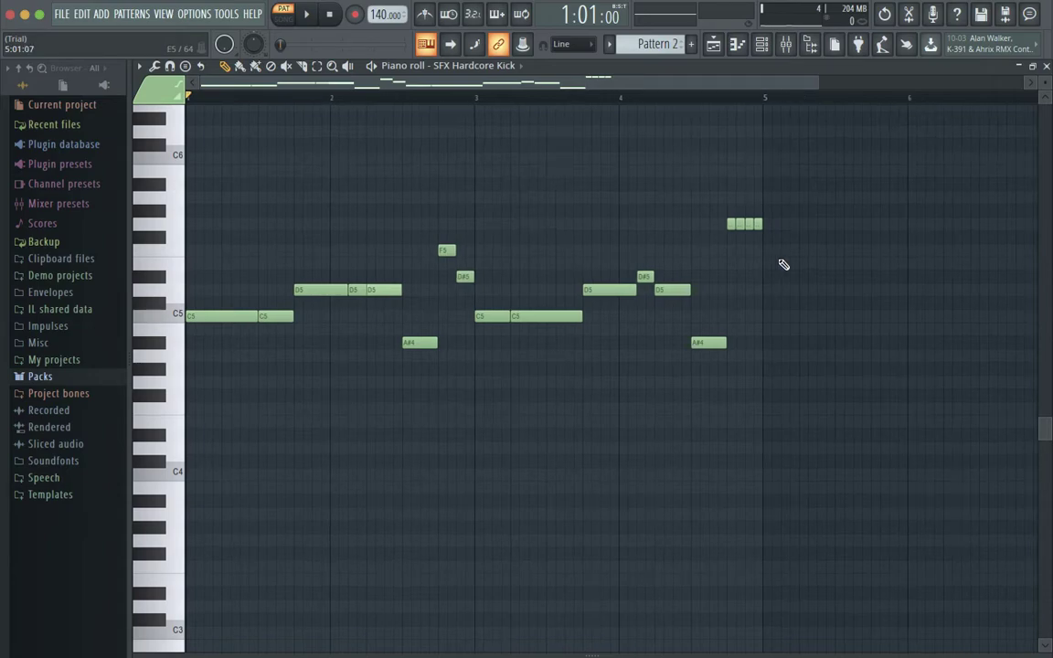
# Listen to the first two bars of the SFX Hardcore Kick line in short sections, starting from bar 1, the first D5 and the first A#4
pyautogui.scroll(3, 783, 265)
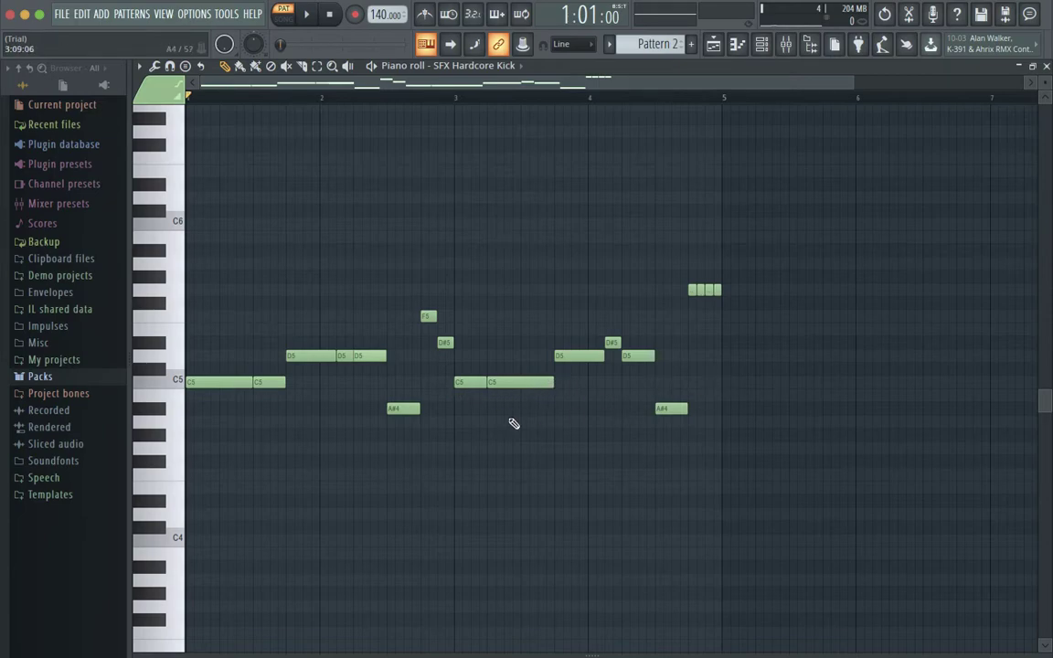
pyautogui.press('space')
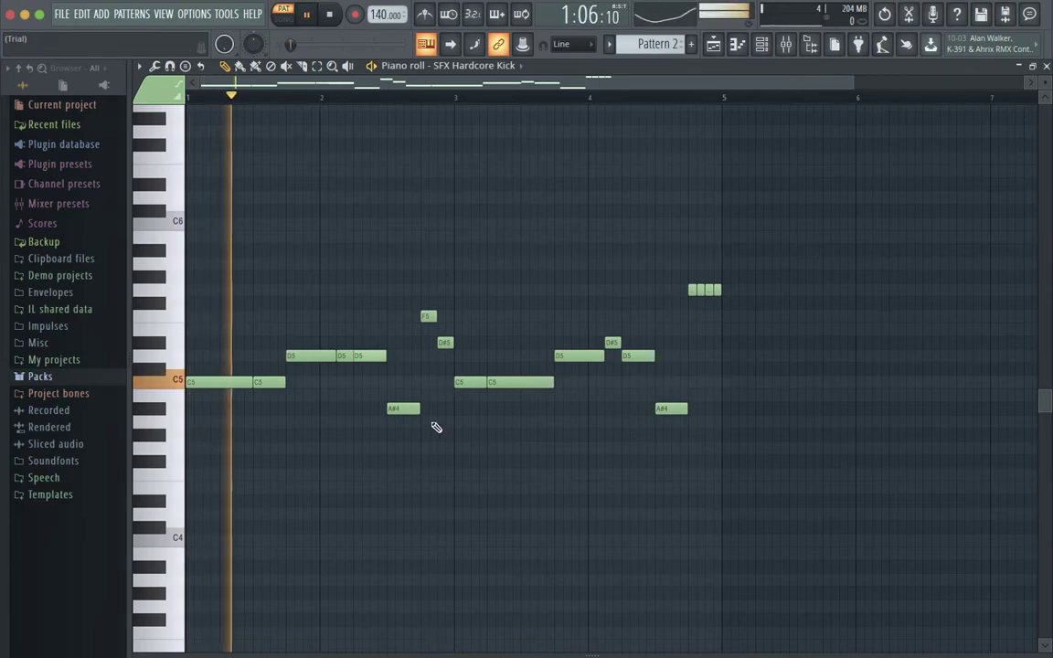
pyautogui.press('space')
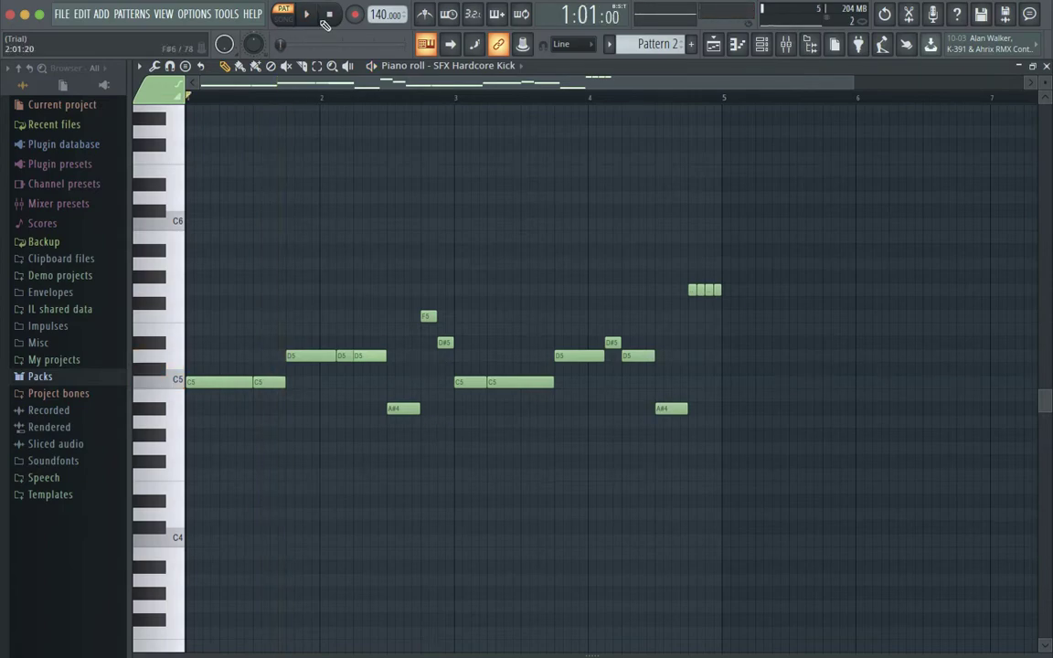
pyautogui.click(288, 104)
pyautogui.press('space')
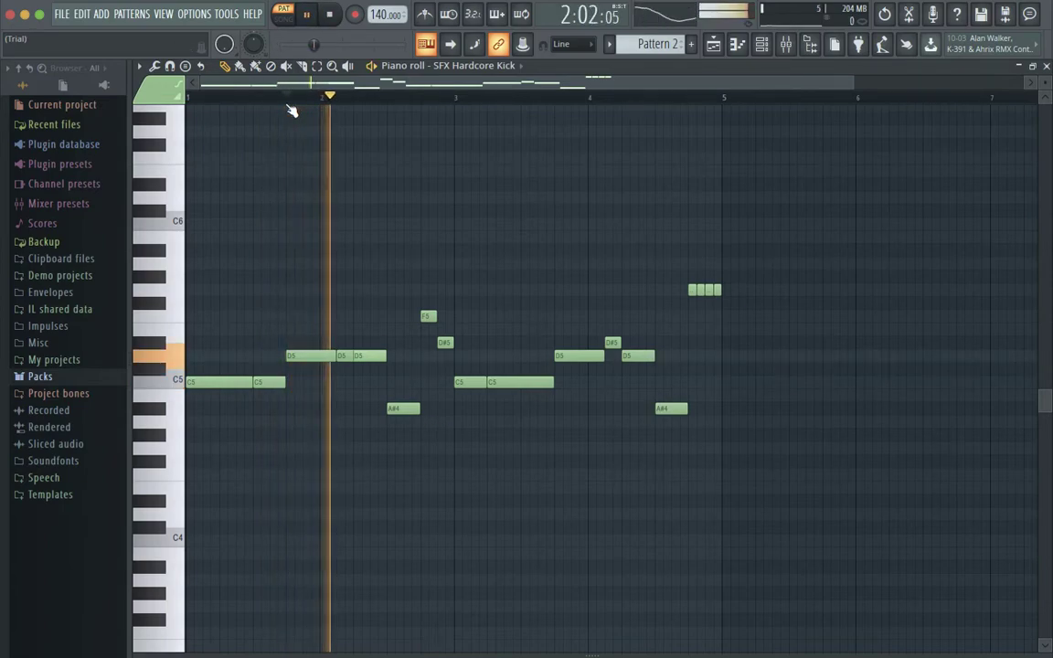
pyautogui.press('space')
pyautogui.click(391, 101)
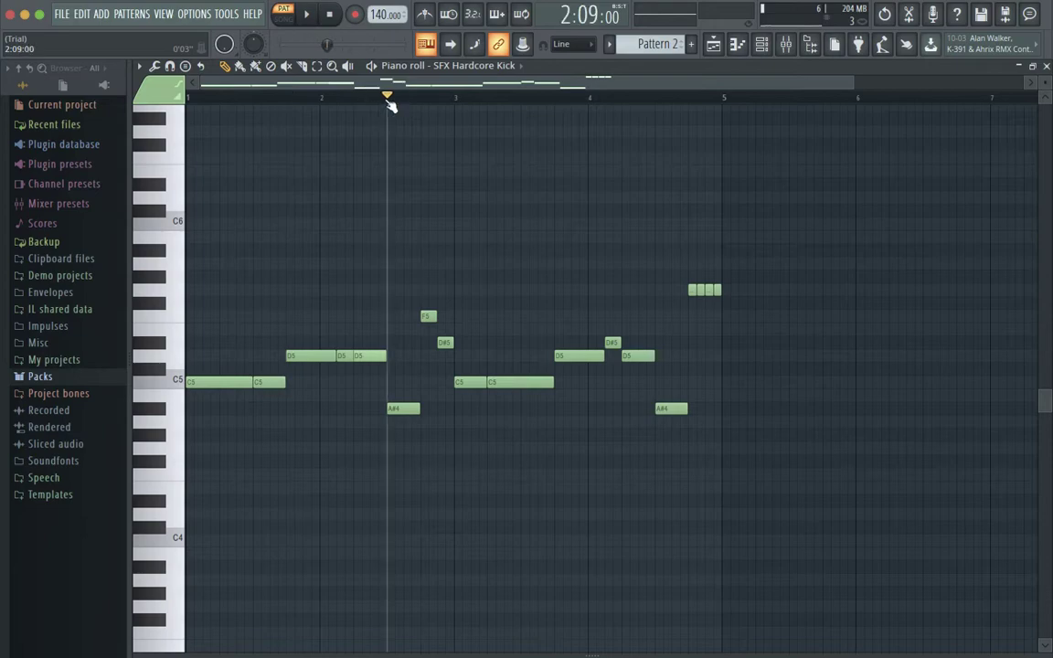
pyautogui.press('space')
pyautogui.press('space')
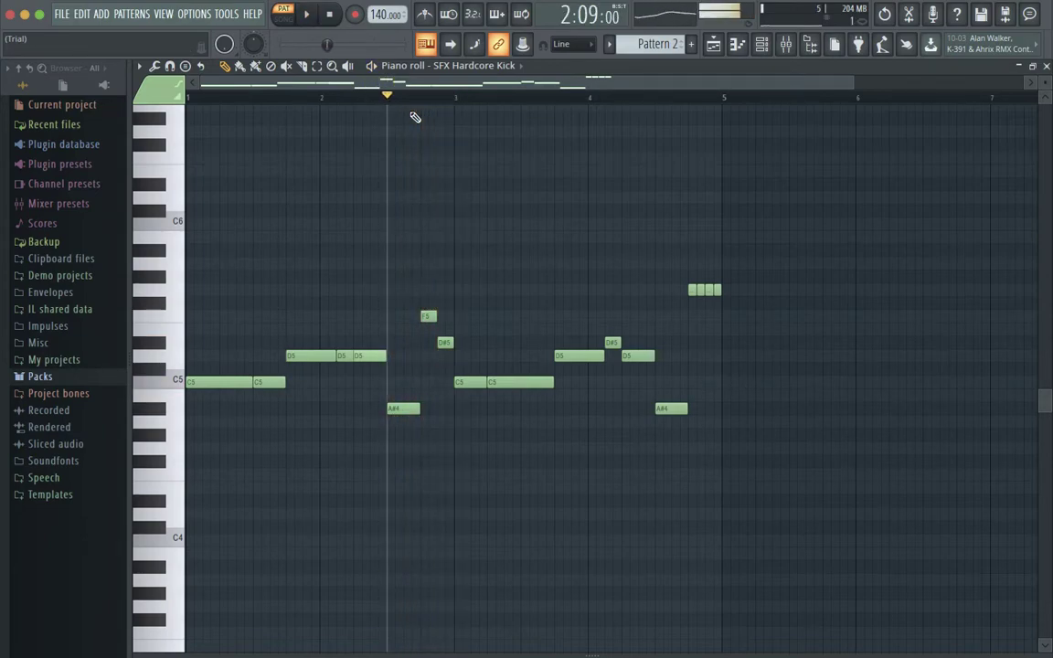
# Audition bars 3 and 4 of the line from bar 3, the following D5 and the last A#4, and return playback to the start
pyautogui.click(456, 102)
pyautogui.press('space')
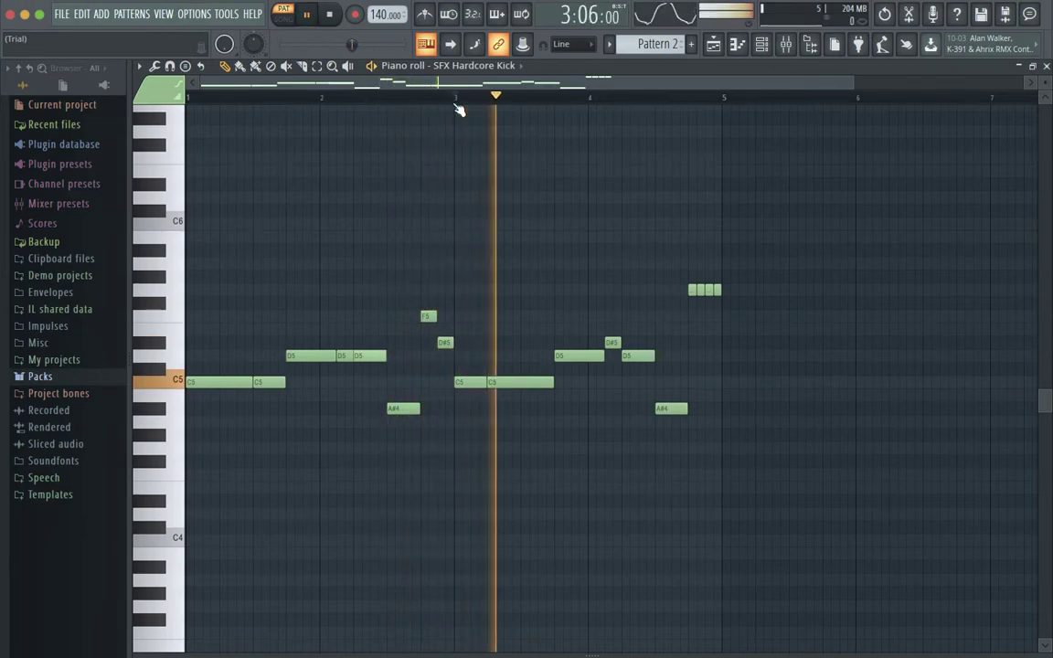
pyautogui.press('space')
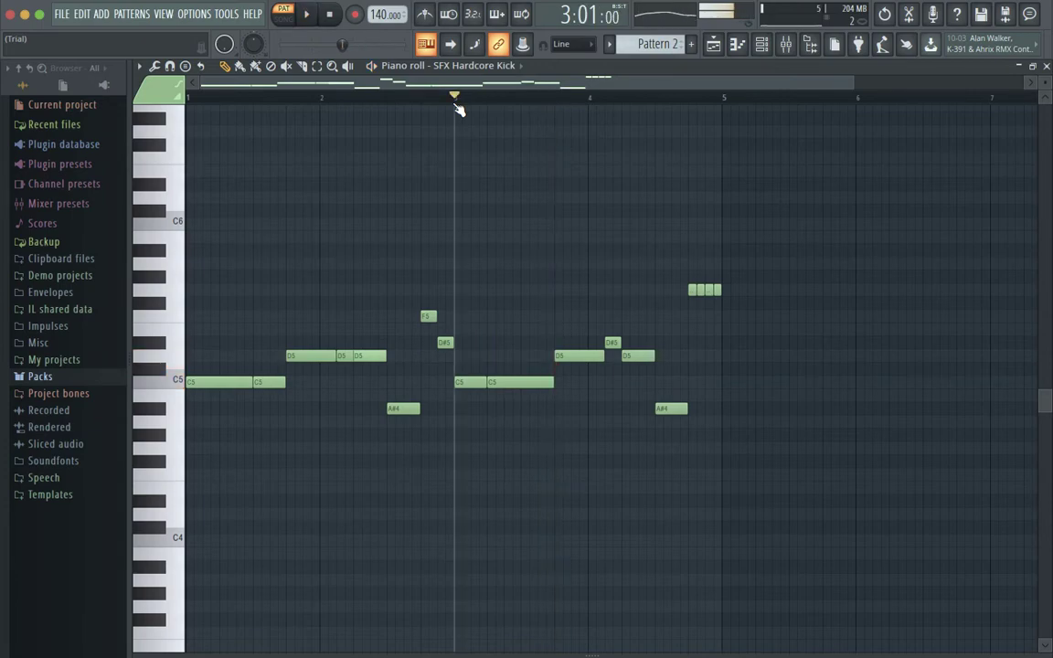
pyautogui.click(554, 103)
pyautogui.press('space')
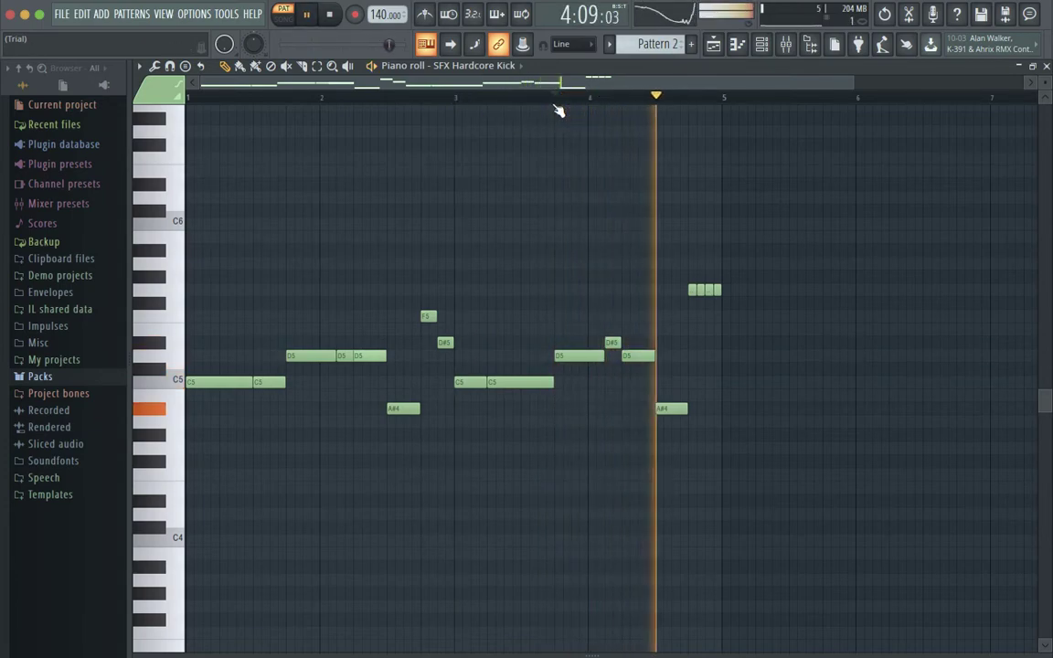
pyautogui.press('space')
pyautogui.click(655, 104)
pyautogui.press('space')
pyautogui.press('space')
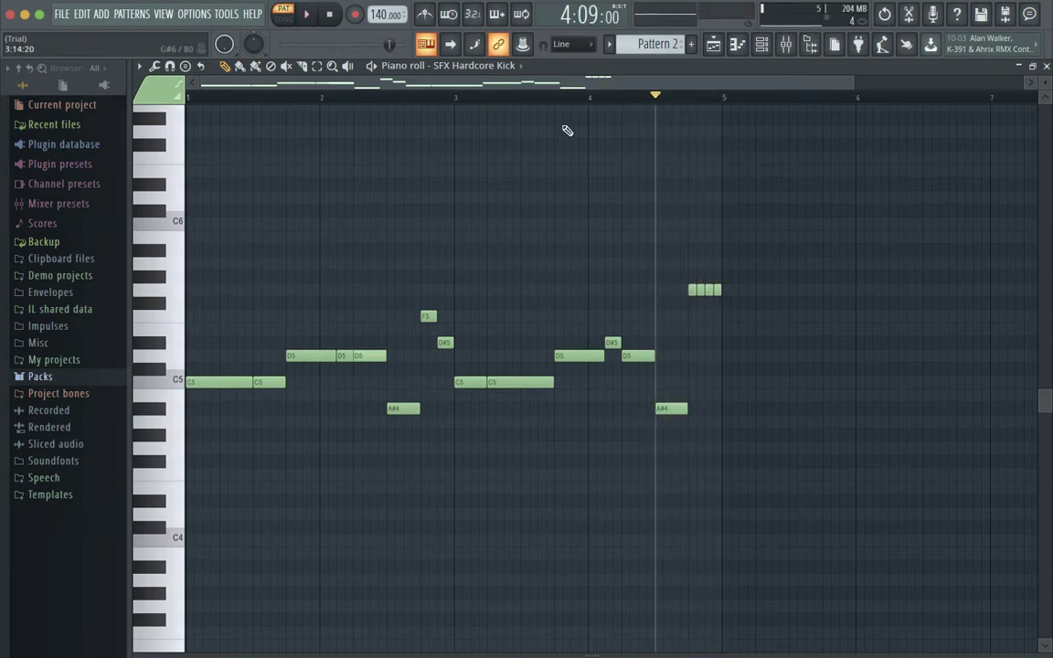
pyautogui.click(332, 15)
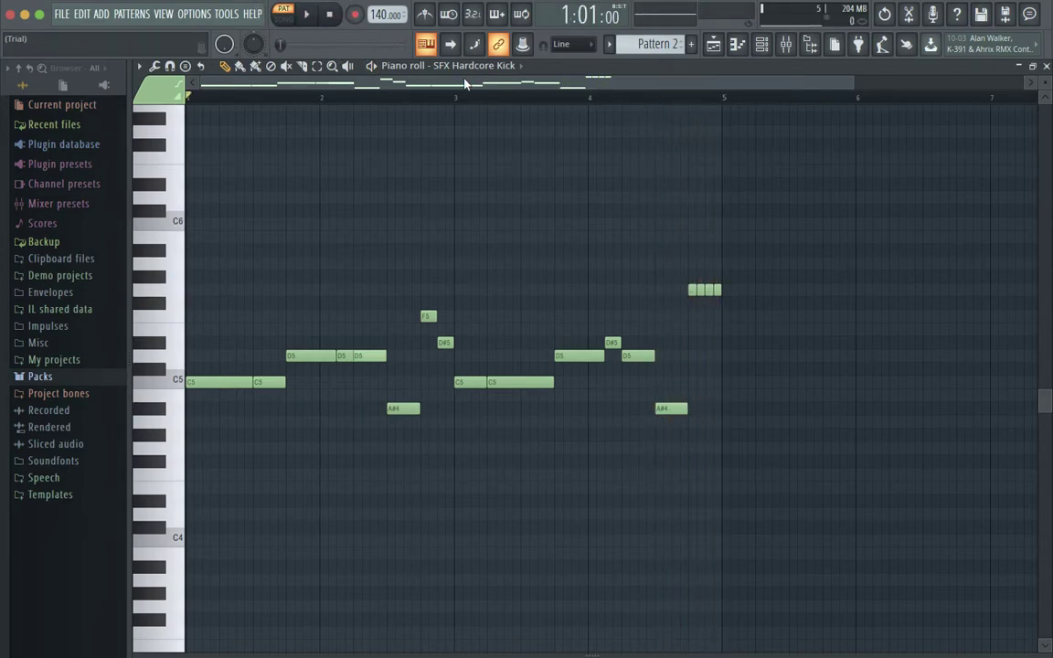
# Copy all SFX Hardcore Kick notes from Pattern 2 into Pattern 3's Kick piano roll and raise the pasted notes one octave
pyautogui.moveTo(747, 458); pyautogui.dragTo(239, 291)
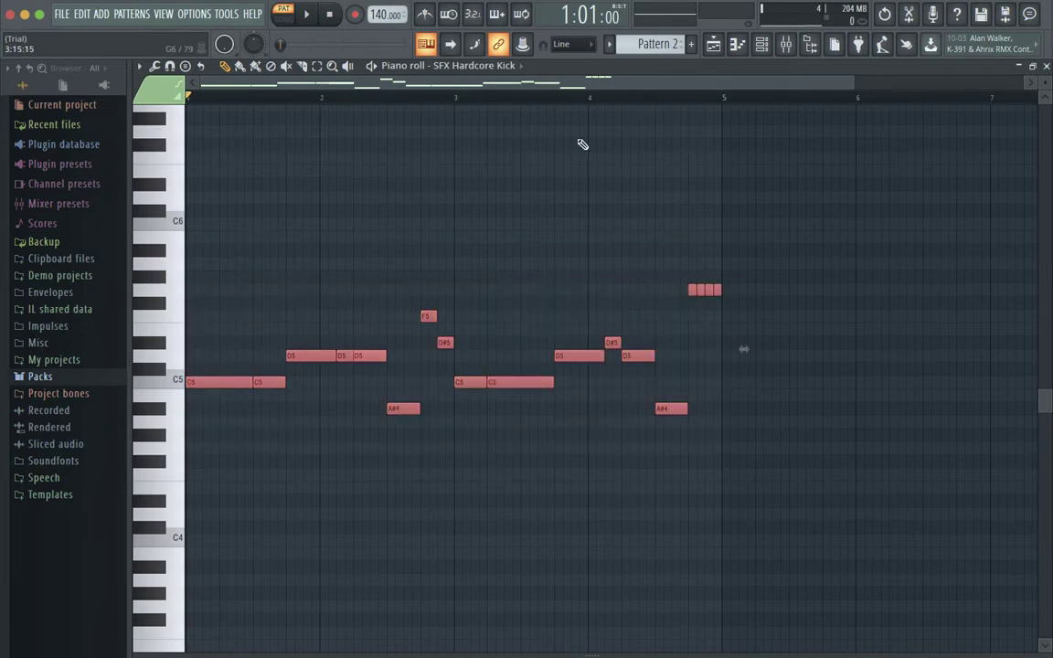
pyautogui.press('F5')
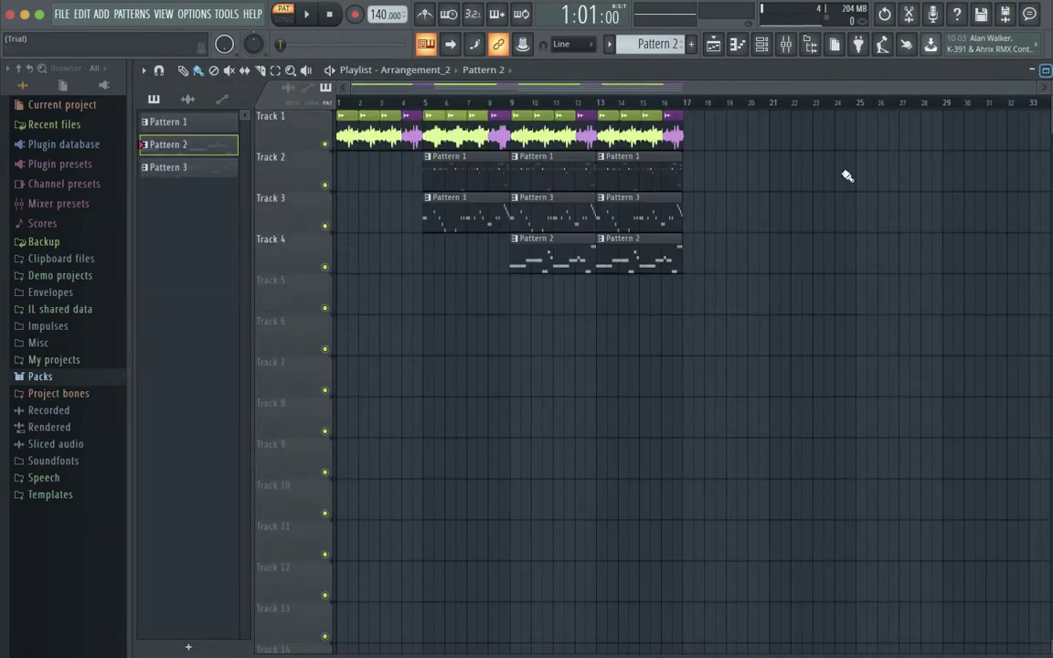
pyautogui.doubleClick(612, 205)
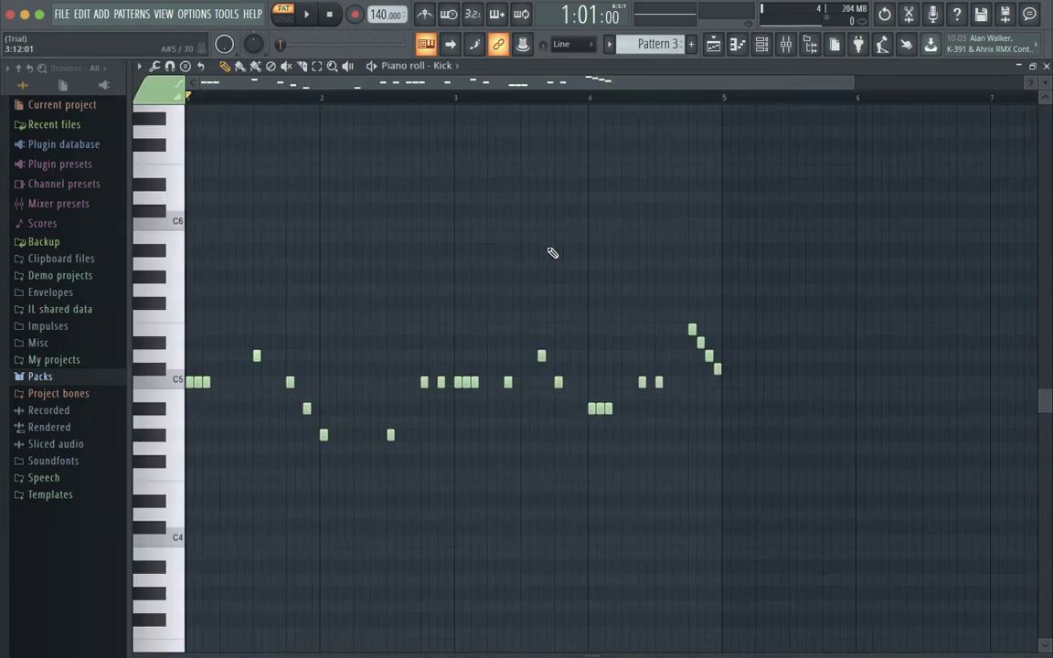
pyautogui.hotkey('ctrl', 'v')
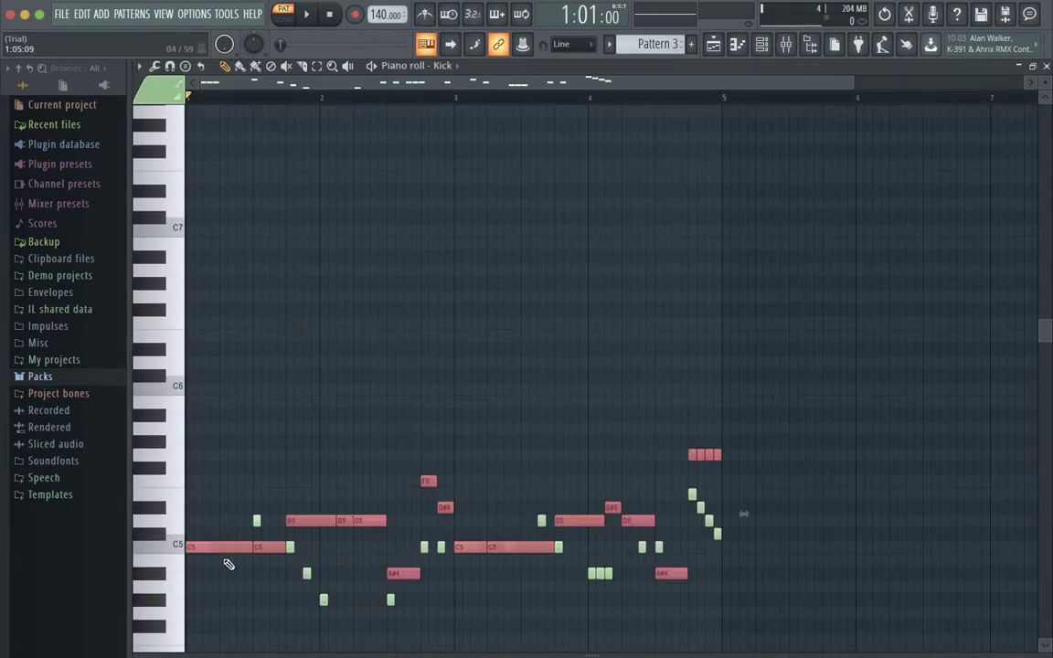
pyautogui.moveTo(216, 546); pyautogui.dragTo(211, 375)
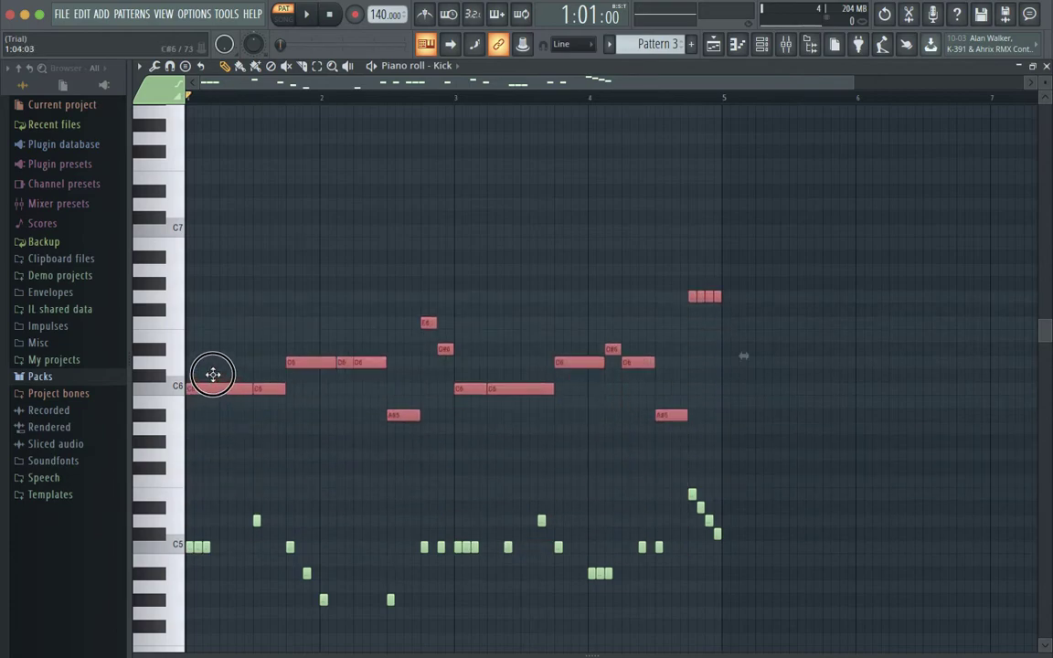
# Compare the pasted line with the kick notes, shifting it down one octave over them and back up again
pyautogui.scroll(-5, 211, 377)
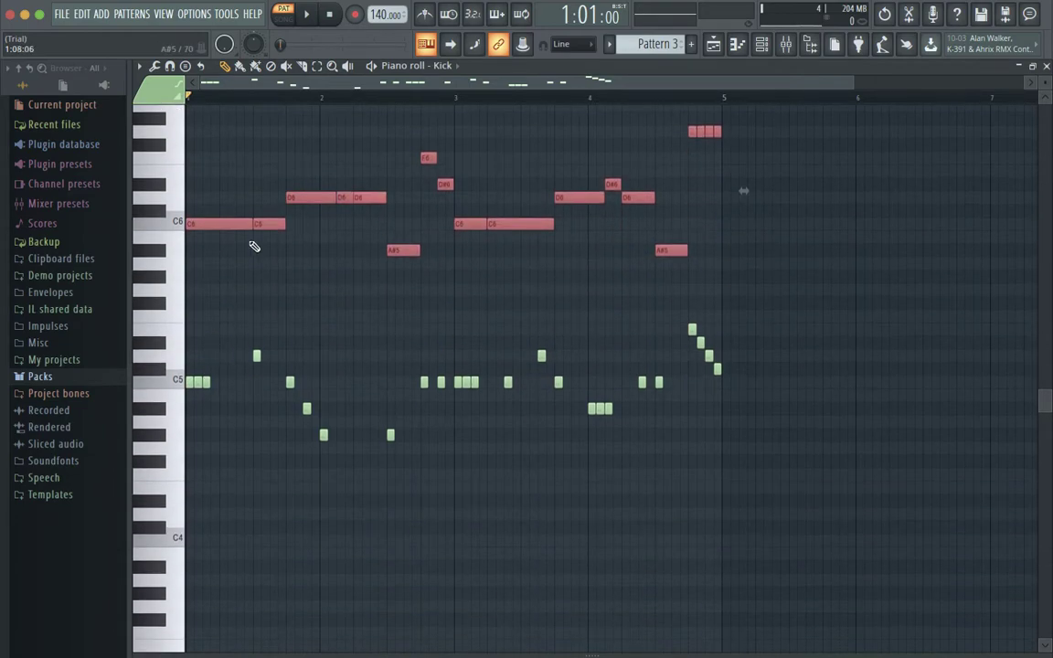
pyautogui.scroll(2, 256, 306)
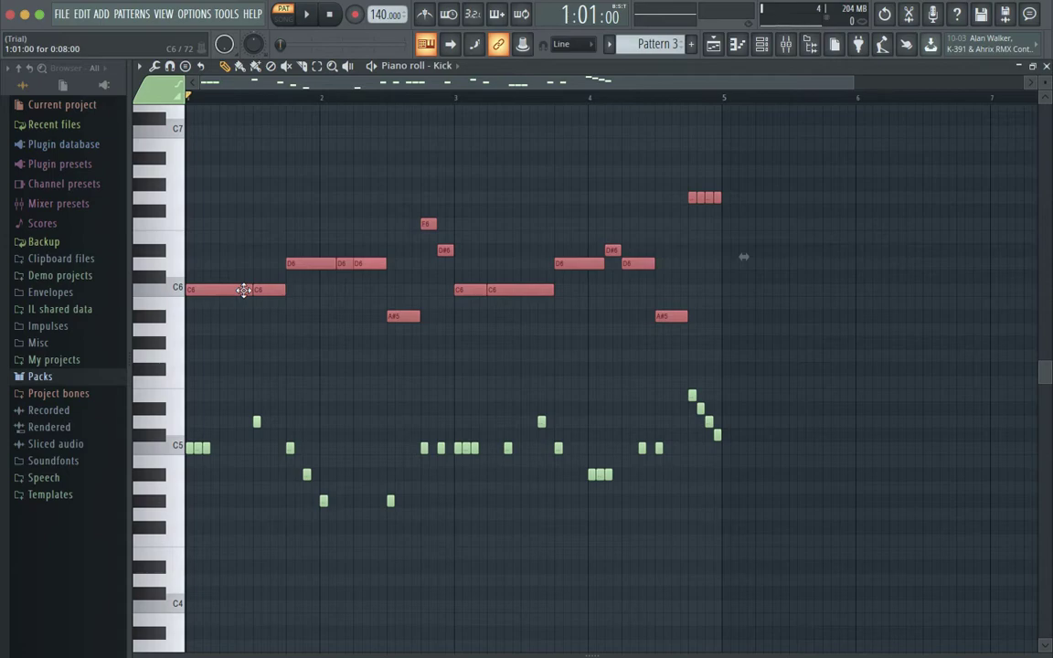
pyautogui.scroll(-4, 235, 364)
pyautogui.scroll(4, 235, 365)
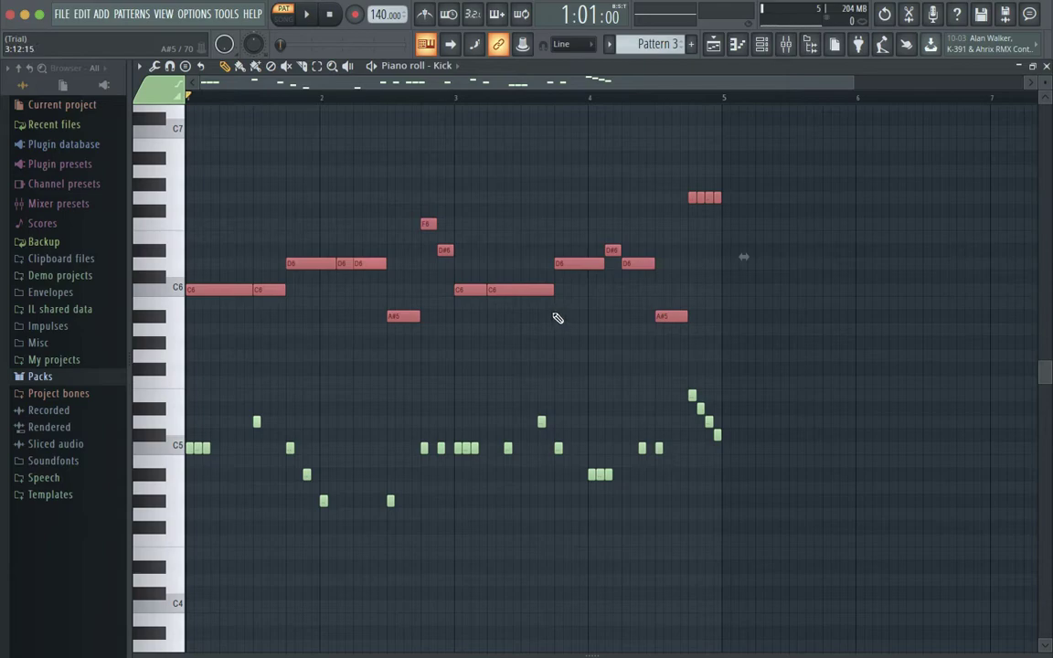
pyautogui.scroll(-5, 513, 315)
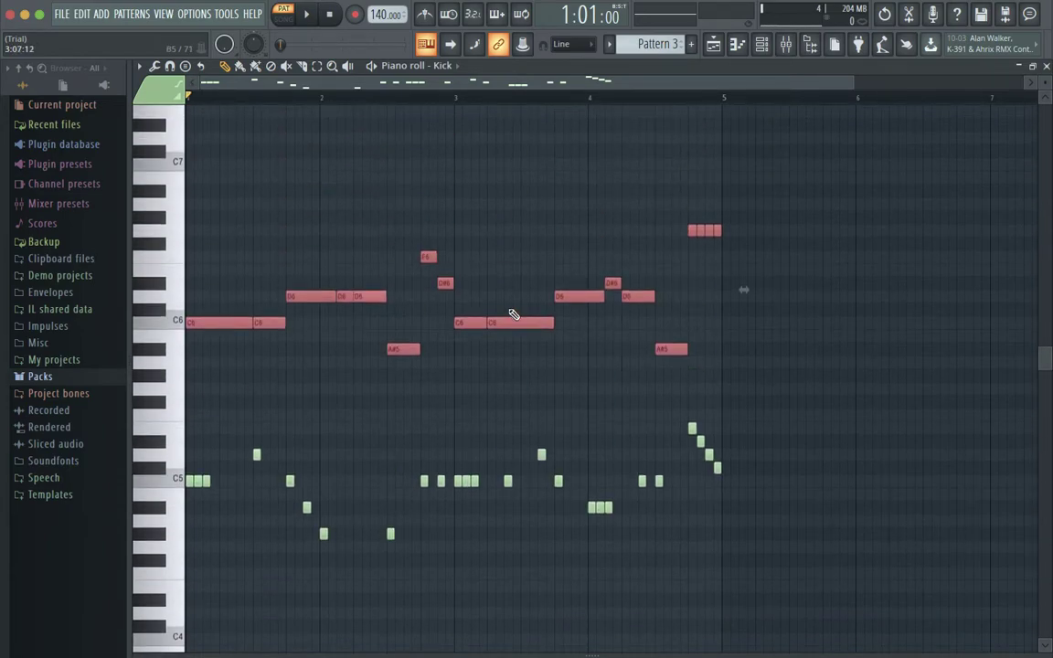
pyautogui.hotkey('ctrl', 'Down')
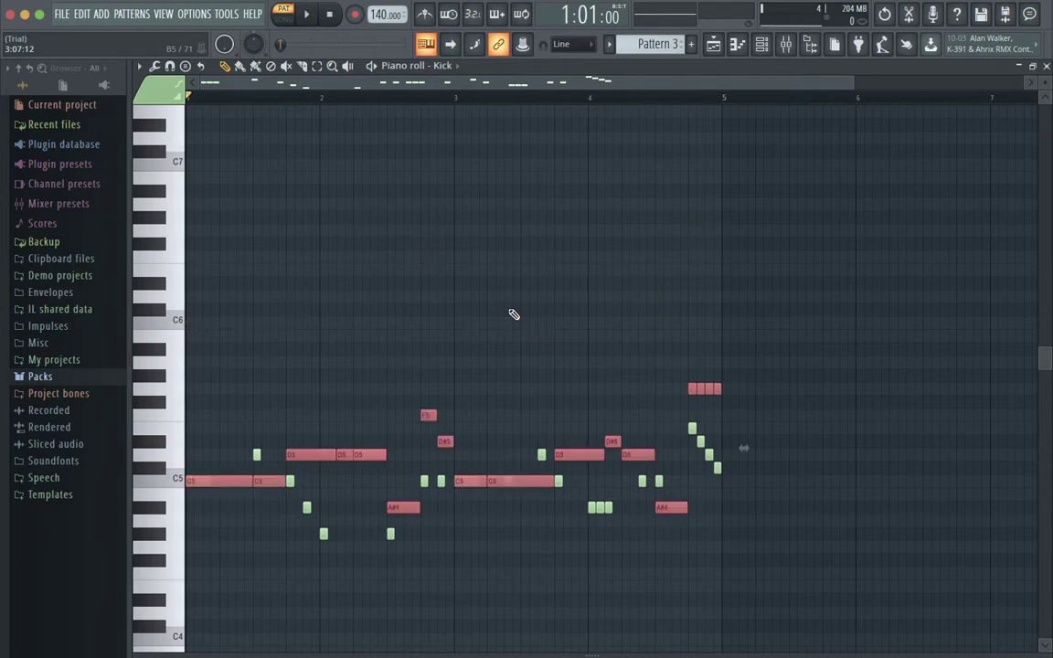
pyautogui.hotkey('ctrl', 'Up')
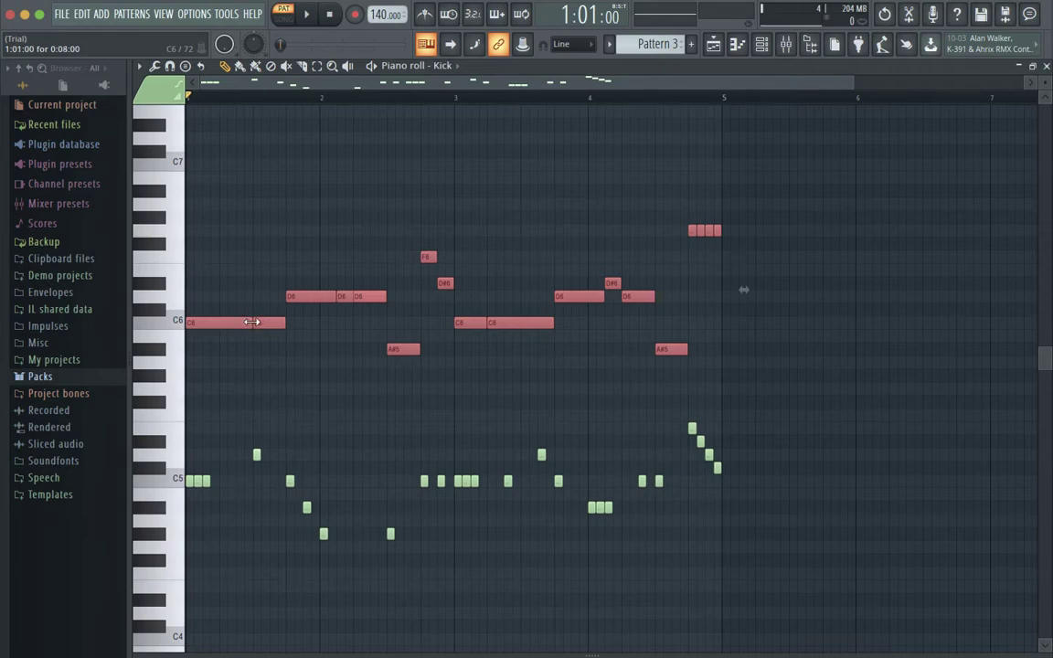
# Replace the two long C6 notes in bar 1 with one-step C6 notes at the same start positions
pyautogui.moveTo(251, 321); pyautogui.dragTo(209, 322)
pyautogui.scroll(-5, 284, 394)
pyautogui.scroll(3, 285, 394)
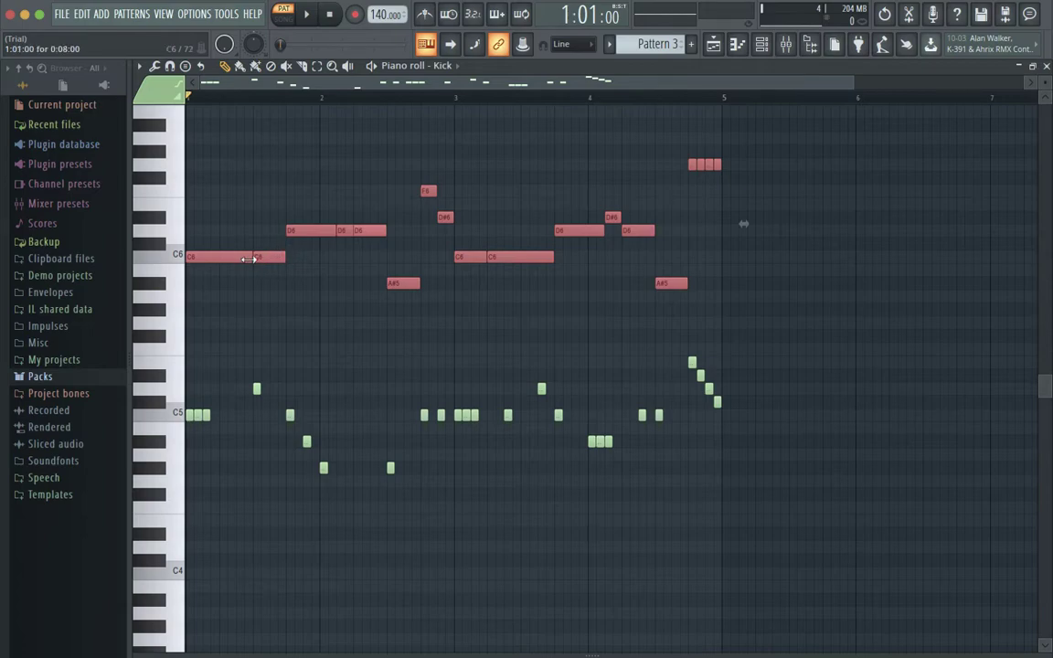
pyautogui.rightClick(193, 259)
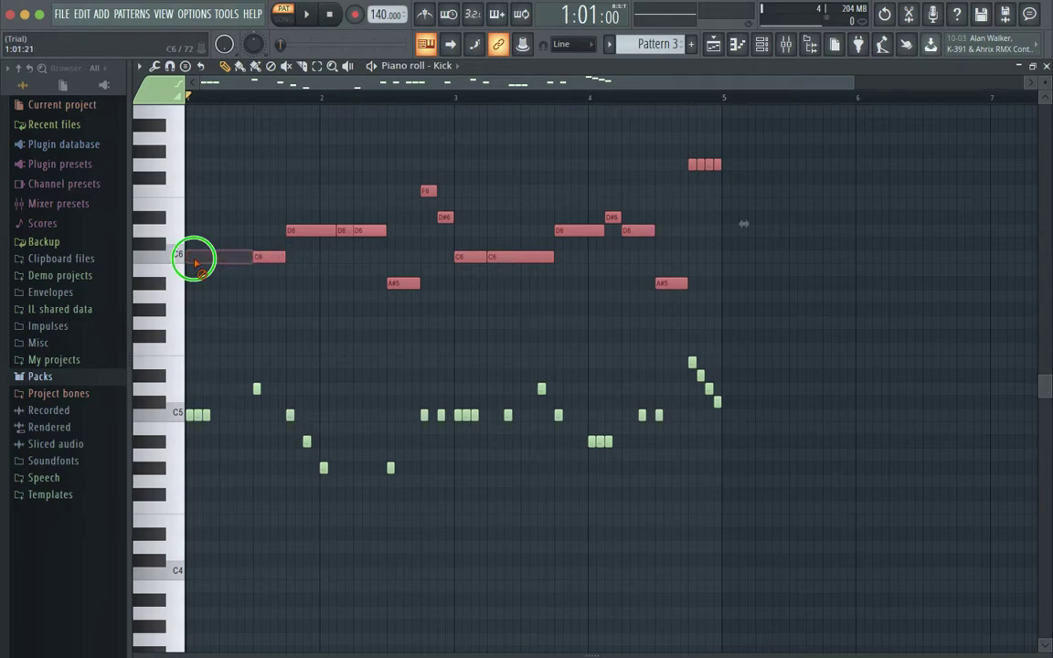
pyautogui.click(189, 257)
pyautogui.scroll(-1, 209, 265)
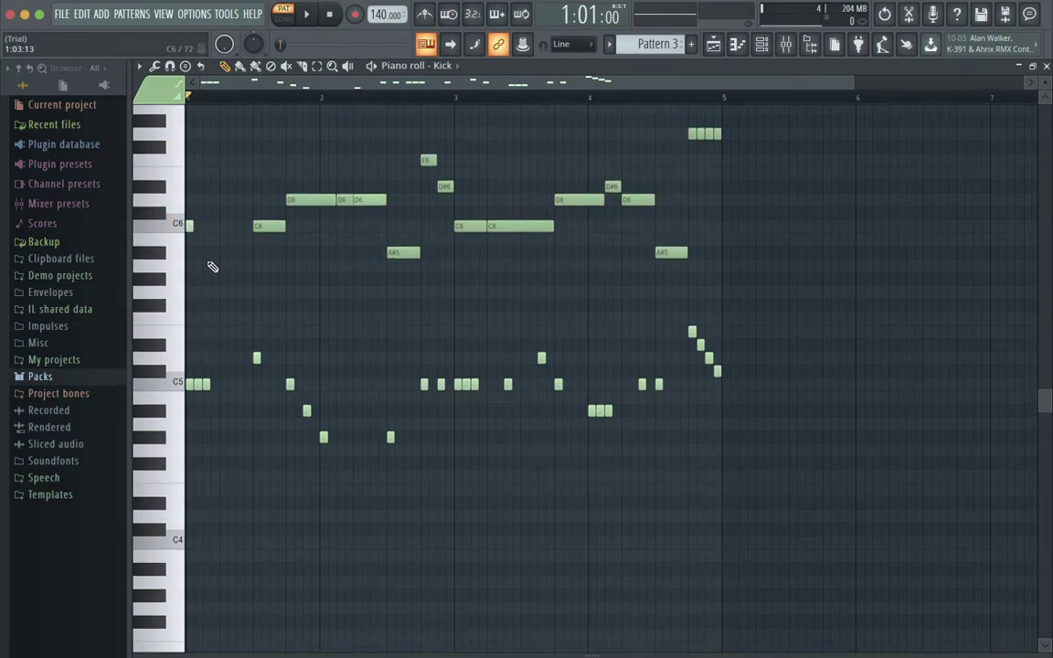
pyautogui.scroll(1, 212, 267)
pyautogui.rightClick(268, 257)
pyautogui.click(256, 257)
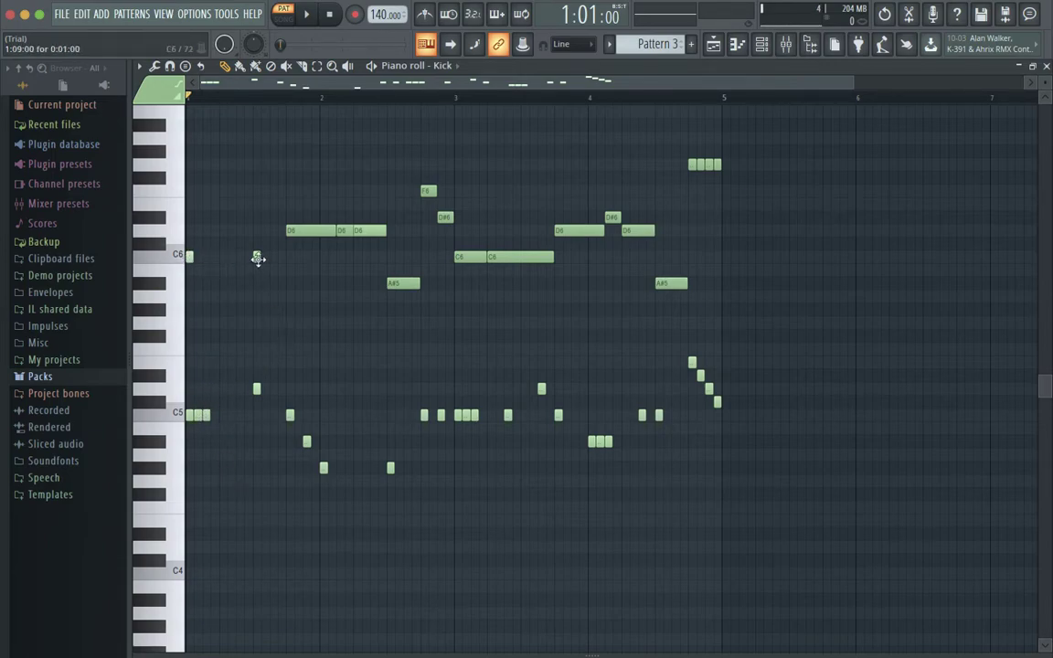
# Replace the first long D6 with short C6 notes above the kicks at steps 13 and 15 of bar 1 and the start of bar 2
pyautogui.moveTo(335, 230); pyautogui.dragTo(293, 261)
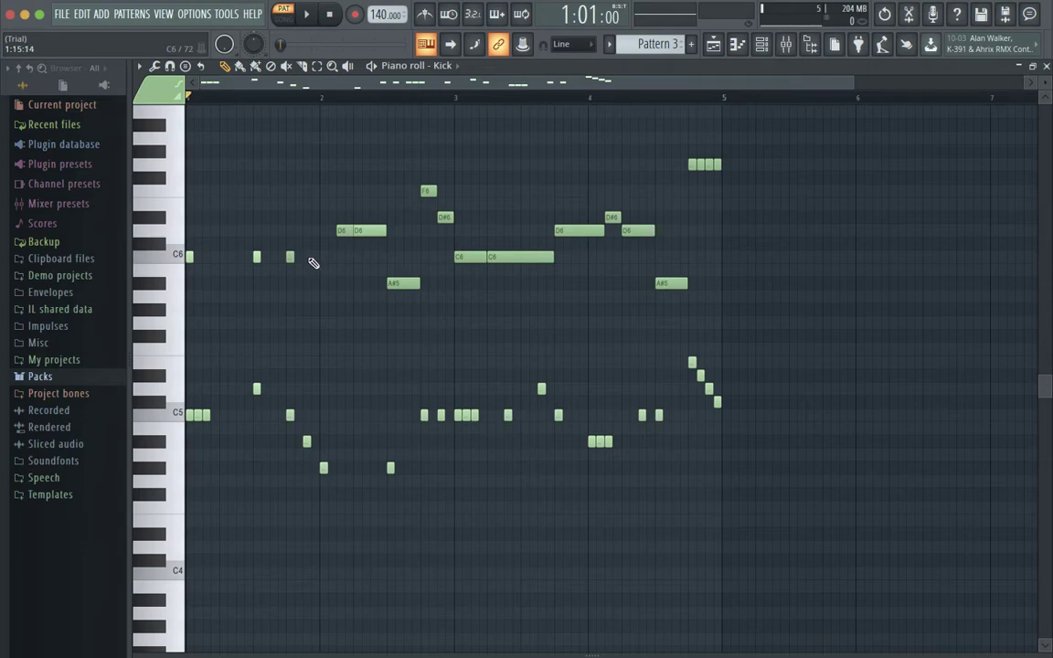
pyautogui.click(306, 257)
pyautogui.click(327, 257)
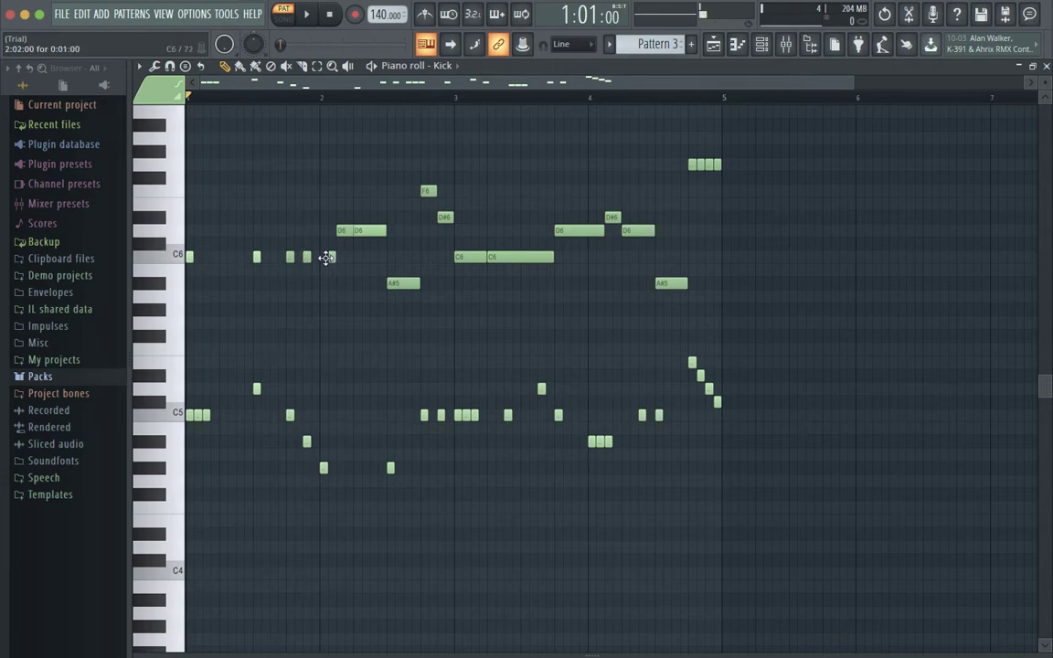
pyautogui.moveTo(331, 257); pyautogui.dragTo(320, 256)
# Remove the remaining pasted D6, A#5, F6 and D#6 notes in bar 2 and place short C6 notes at steps 9, 13 and 15
pyautogui.moveTo(342, 232); pyautogui.dragTo(368, 233)
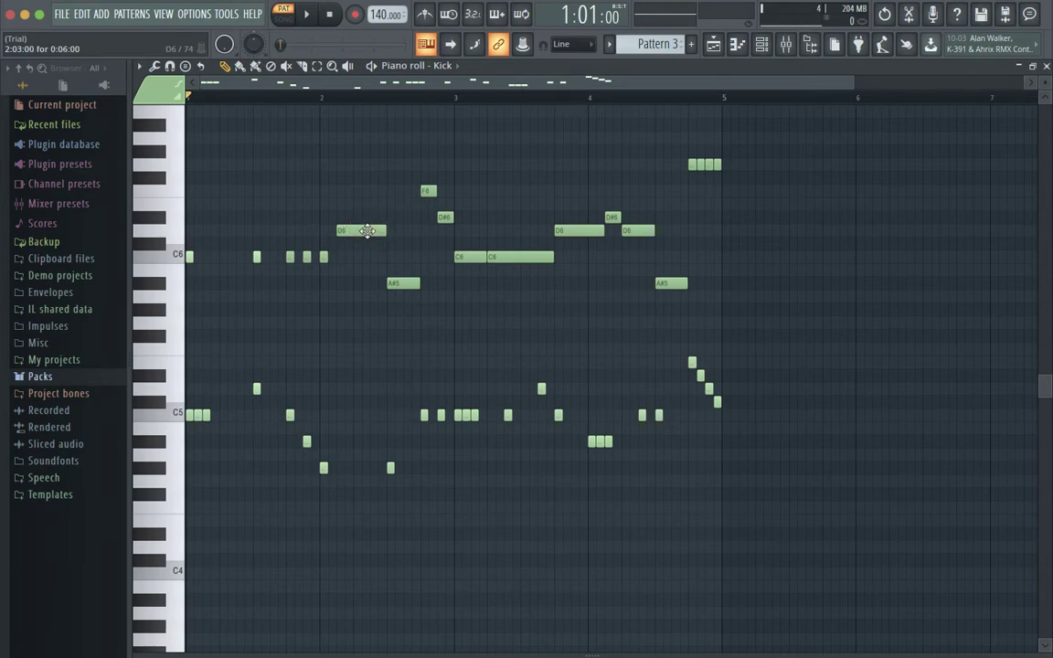
pyautogui.rightClick(366, 230)
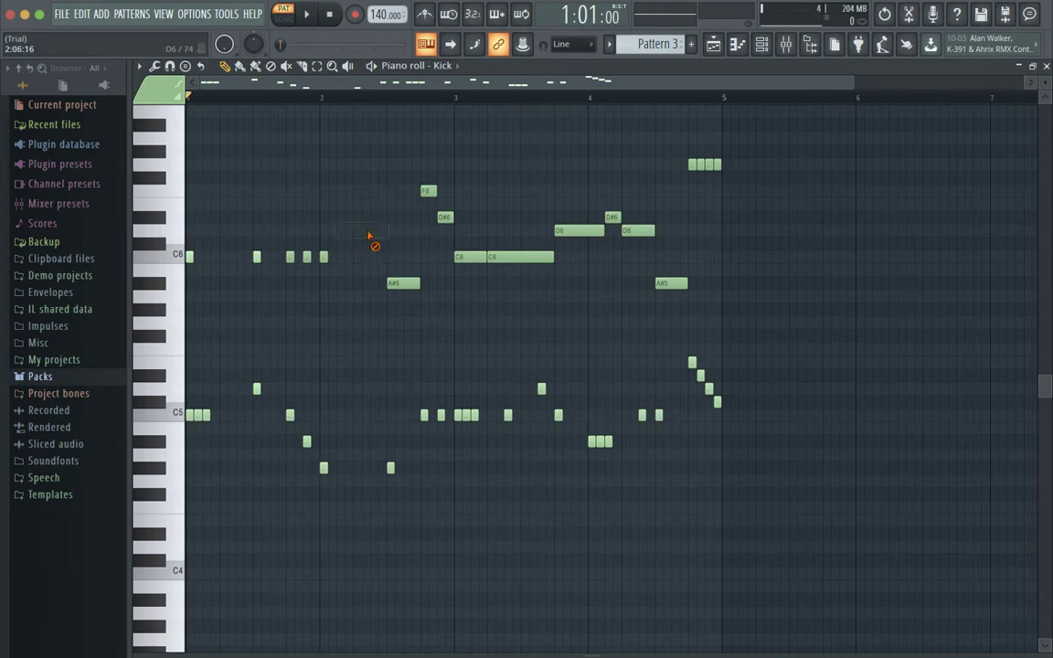
pyautogui.rightClick(398, 283)
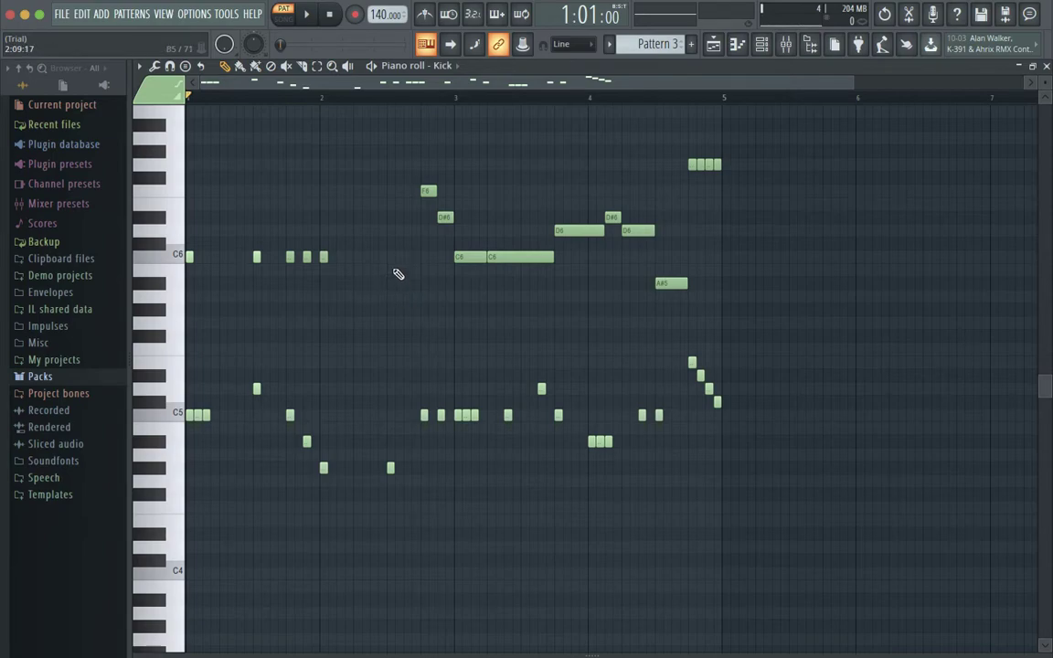
pyautogui.click(392, 258)
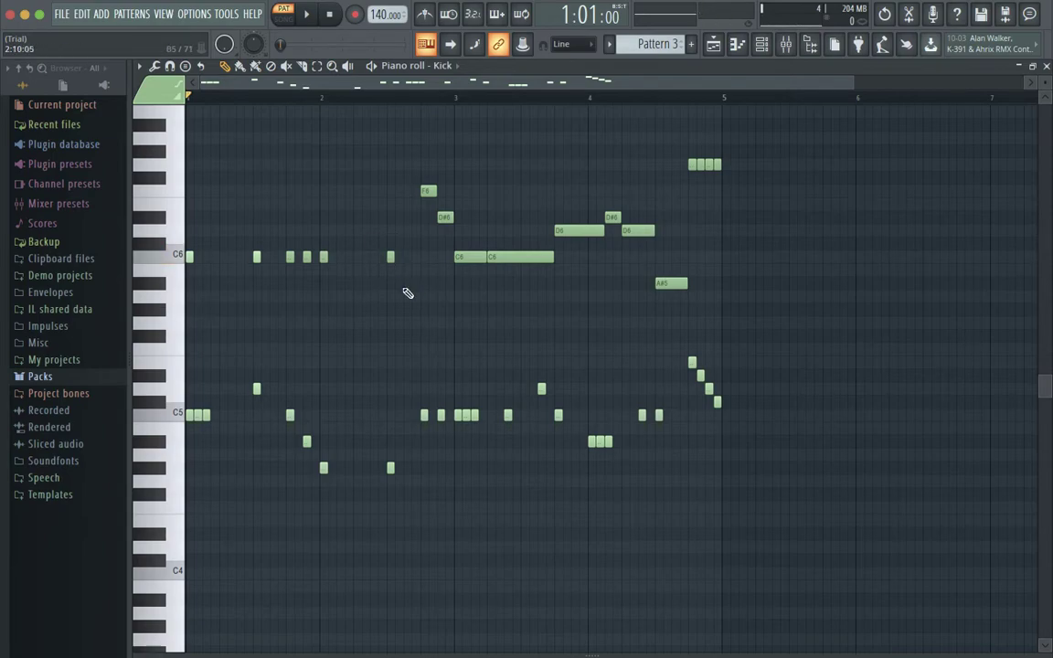
pyautogui.rightClick(427, 191)
pyautogui.click(423, 256)
pyautogui.rightClick(445, 217)
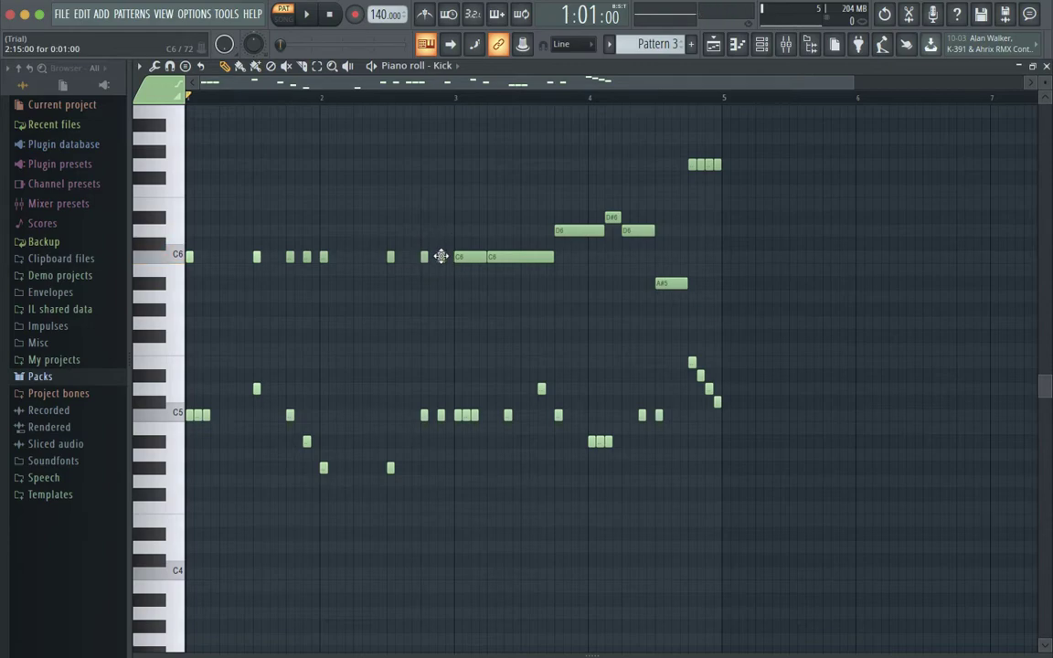
# Delete the short C6 notes from bars 1 and 2, and audition the C5 kick notes below
pyautogui.rightClick(424, 256)
pyautogui.rightClick(391, 256)
pyautogui.rightClick(324, 256)
pyautogui.rightClick(307, 256)
pyautogui.rightClick(289, 256)
pyautogui.rightClick(256, 256)
pyautogui.rightClick(191, 257)
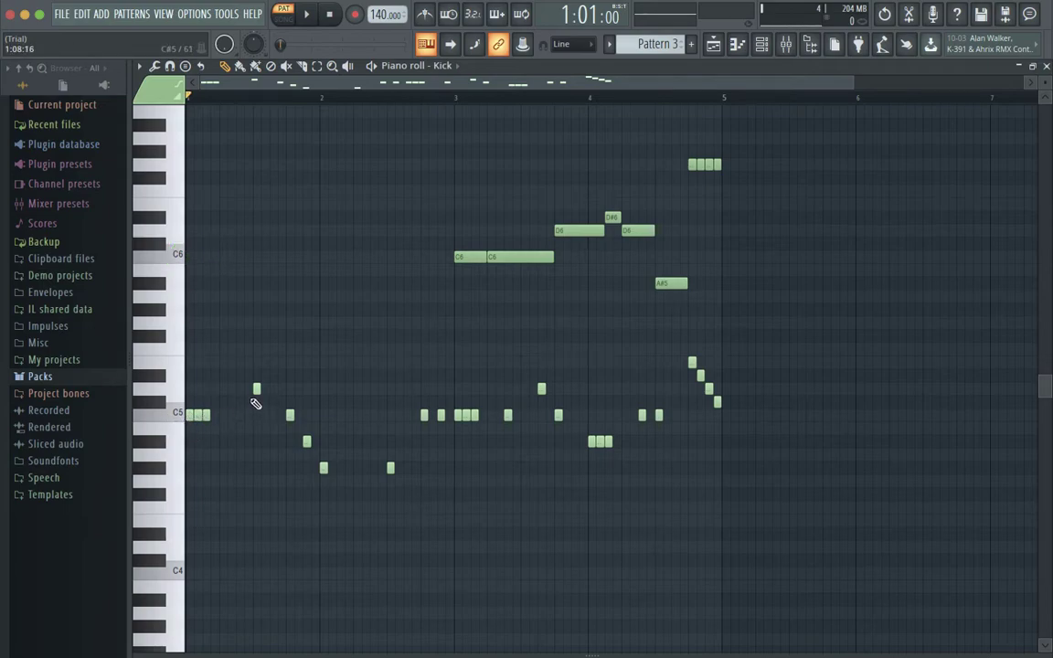
pyautogui.click(291, 415)
pyautogui.click(440, 416)
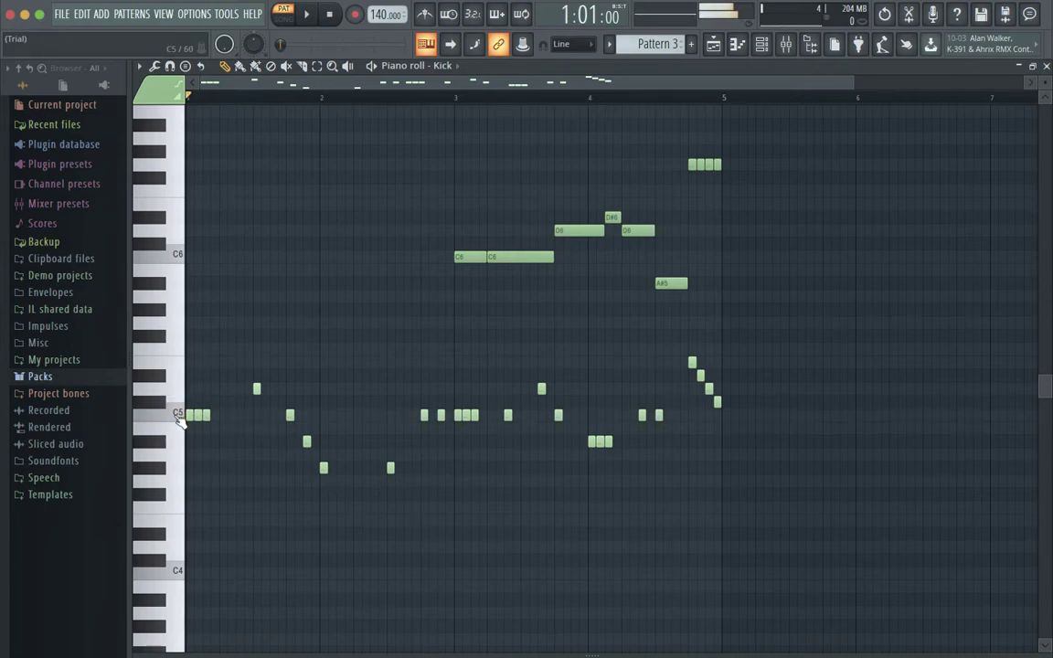
# Delete the first C6 note of bar 3 and turn the second into a one-step C6 above the C5 kick at step 7
pyautogui.click(289, 414)
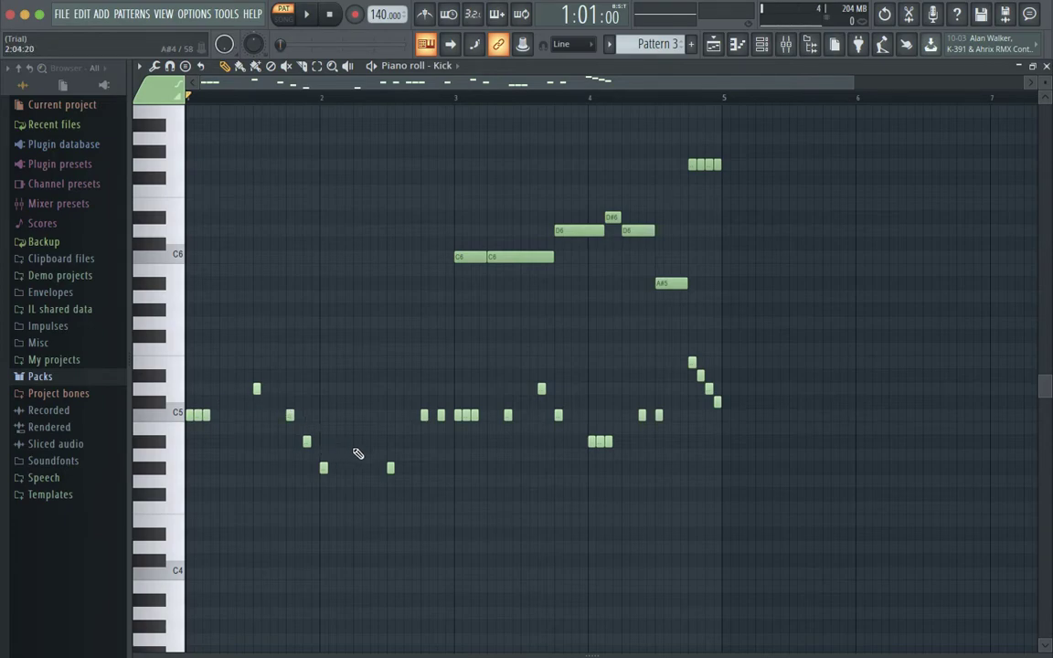
pyautogui.scroll(-2, 411, 458)
pyautogui.scroll(2, 412, 458)
pyautogui.scroll(5, 412, 458)
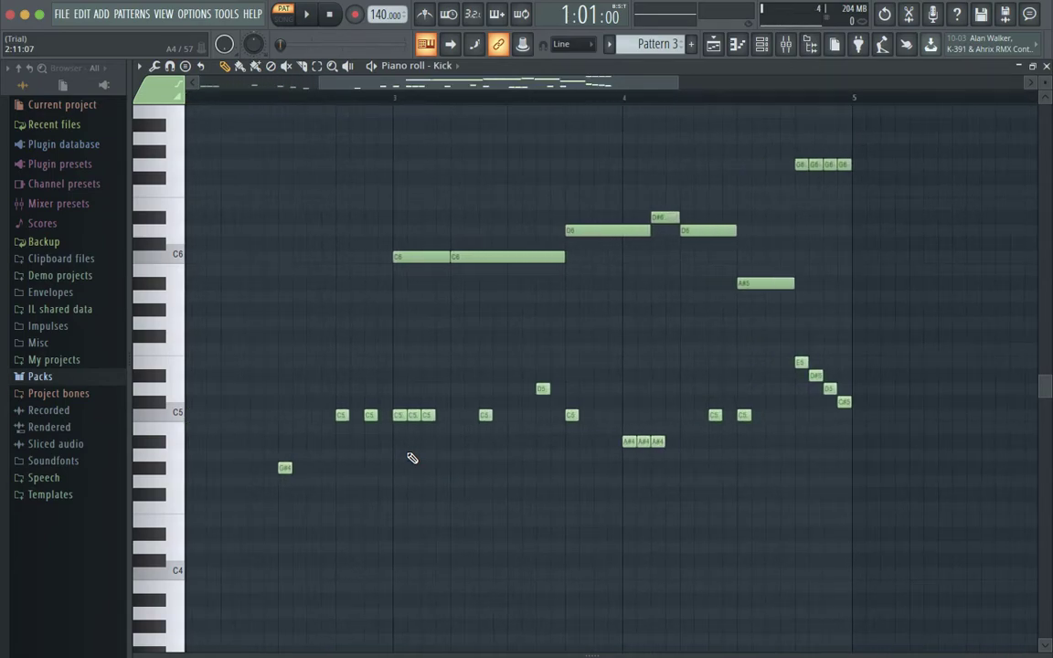
pyautogui.scroll(-2, 397, 415)
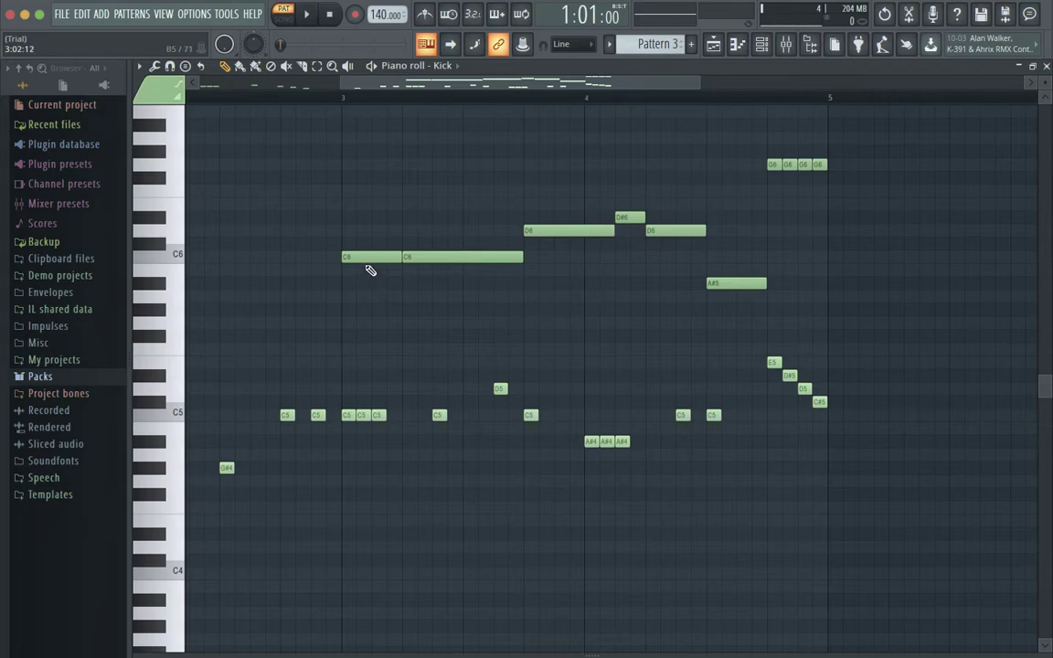
pyautogui.scroll(-2, 370, 274)
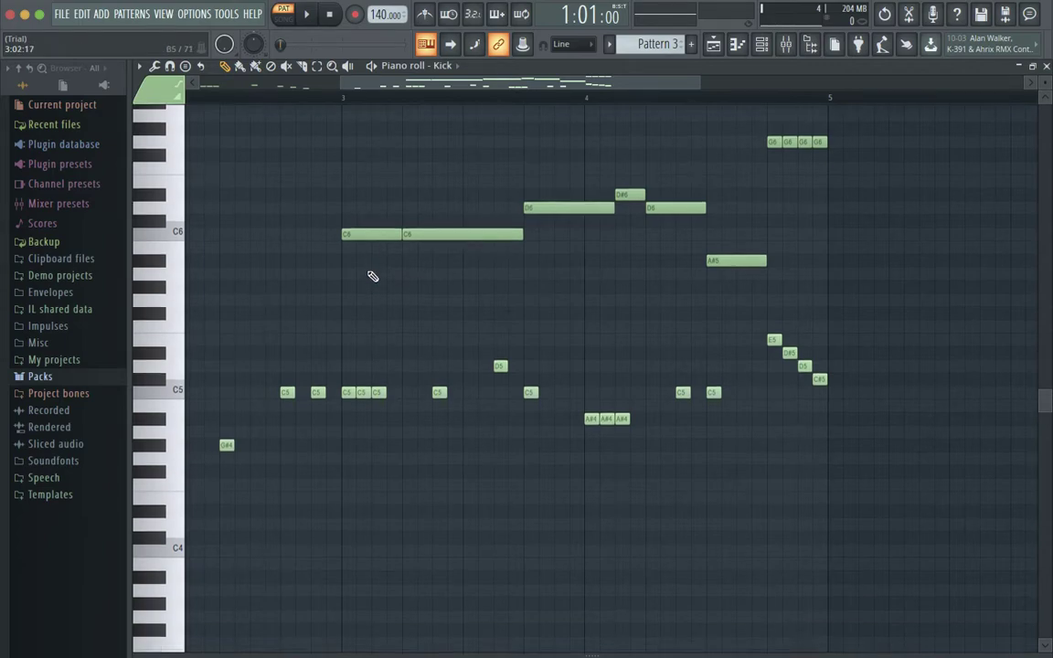
pyautogui.moveTo(400, 223); pyautogui.dragTo(346, 223)
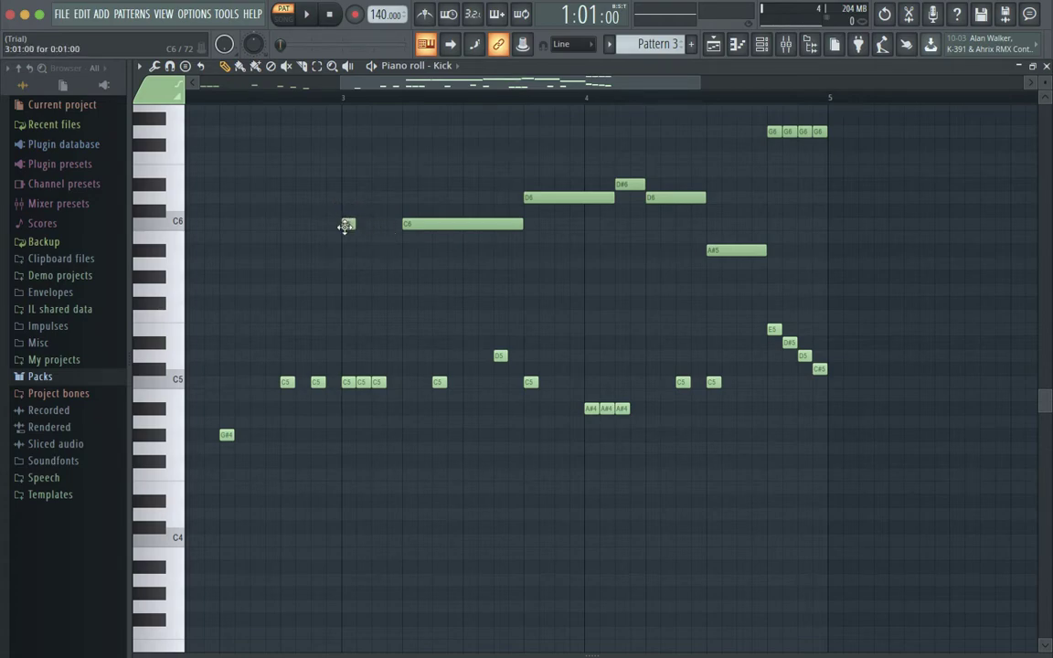
pyautogui.rightClick(348, 227)
pyautogui.moveTo(456, 224)
pyautogui.mouseDown()
pyautogui.moveTo(485, 228)
pyautogui.moveTo(468, 223)
pyautogui.mouseUp()
pyautogui.moveTo(548, 223); pyautogui.dragTo(446, 223)
# Align the long D6 with step 11 of bar 3 and the D#6 with bar 4's start, and delete both and the short C6
pyautogui.moveTo(555, 197); pyautogui.dragTo(523, 198)
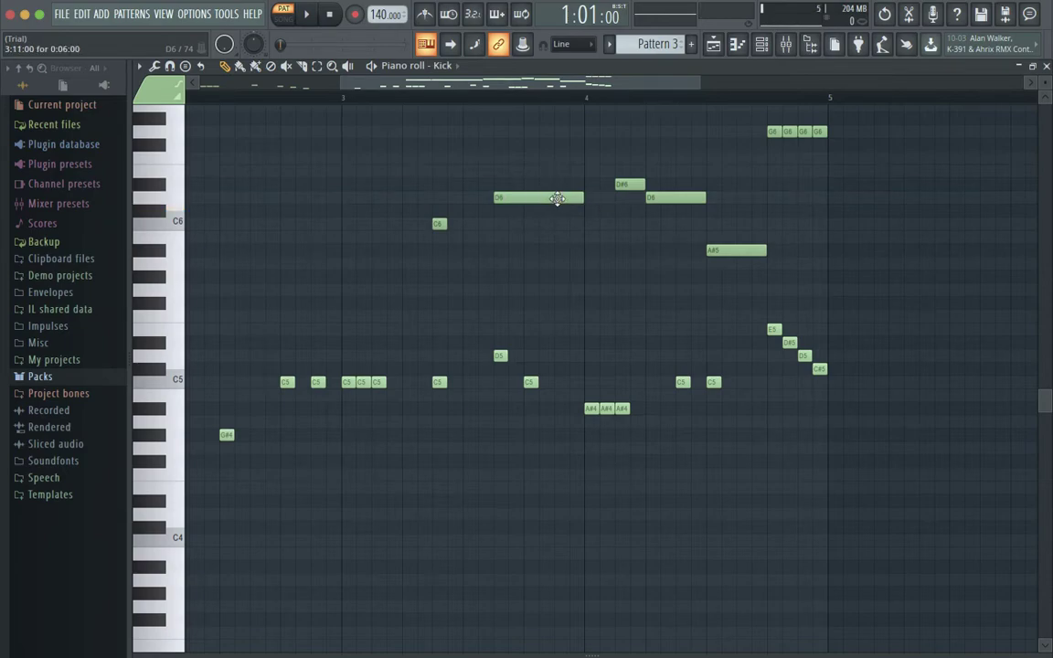
pyautogui.rightClick(557, 198)
pyautogui.moveTo(625, 184); pyautogui.dragTo(603, 184)
pyautogui.rightClick(595, 184)
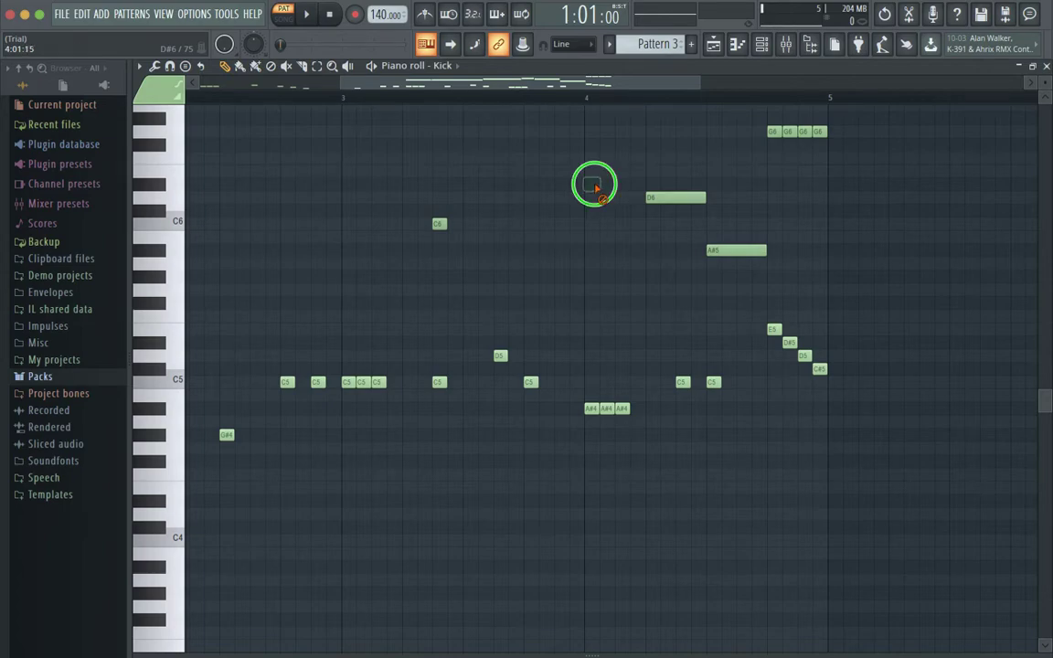
pyautogui.rightClick(440, 223)
# Delete the remaining pasted D6, A#5 and G6 notes in bar 4 above the kicks
pyautogui.moveTo(680, 197); pyautogui.dragTo(711, 194)
pyautogui.rightClick(710, 197)
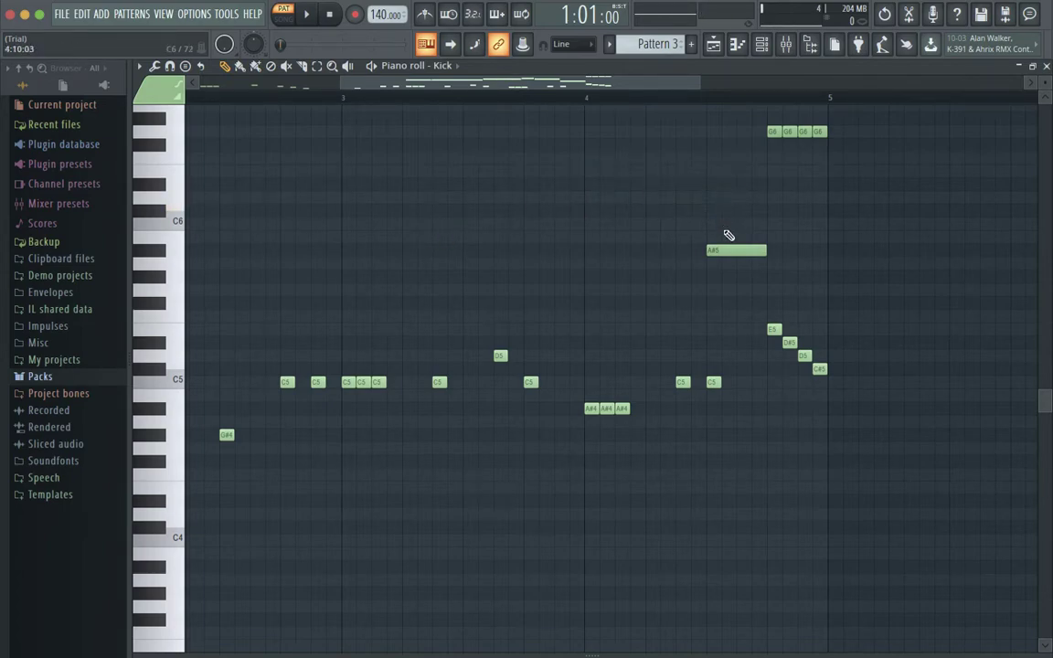
pyautogui.rightClick(728, 250)
pyautogui.scroll(-3, 729, 252)
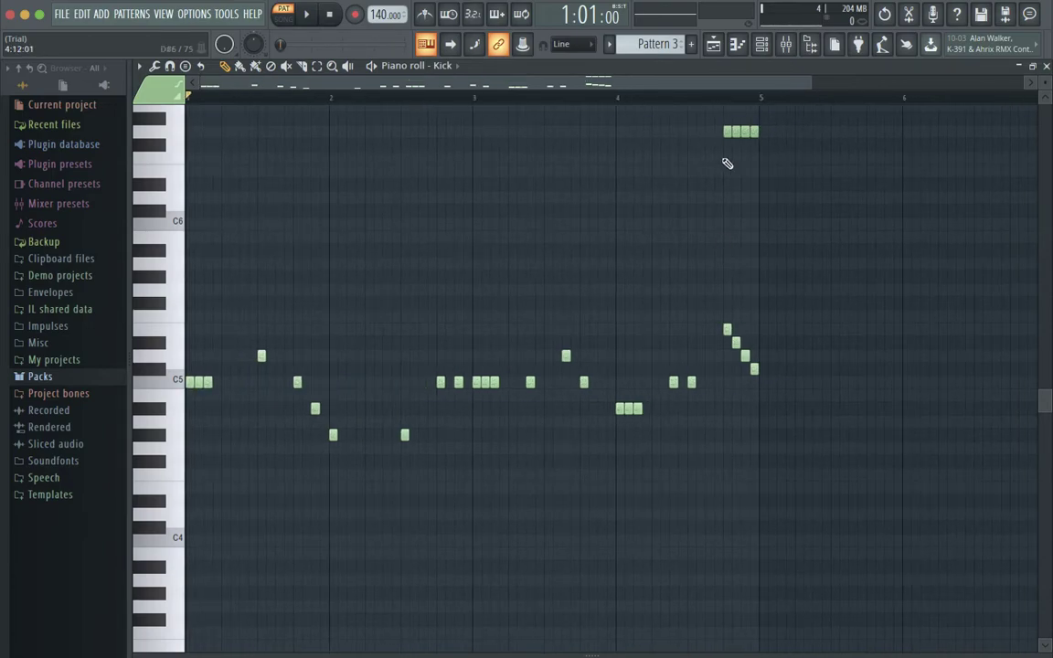
pyautogui.click(727, 133)
pyautogui.rightClick(727, 134)
pyautogui.scroll(-3, 691, 146)
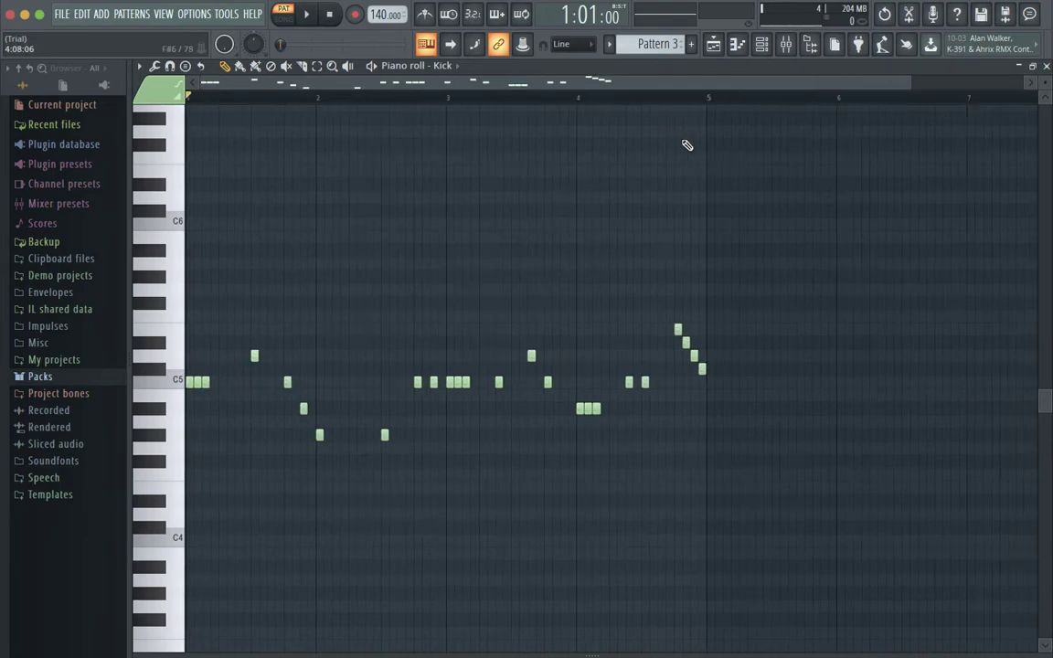
# Paste the copied melody over the Kick notes, undo the duplicate paste, and raise the remaining copy one octave before deleting it
pyautogui.scroll(-3, 682, 147)
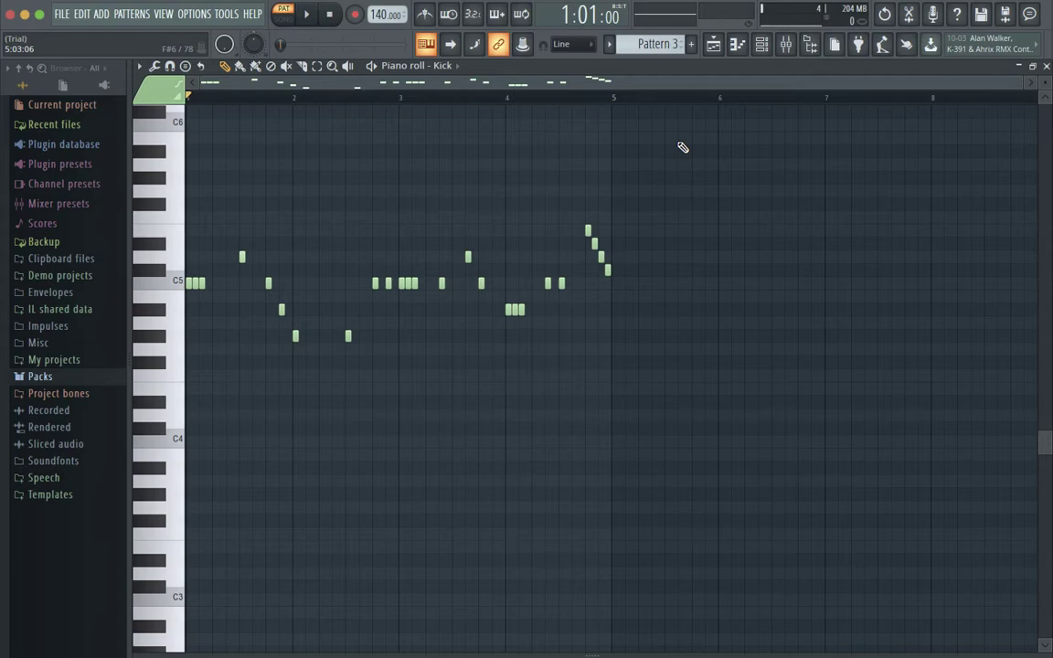
pyautogui.scroll(5, 682, 148)
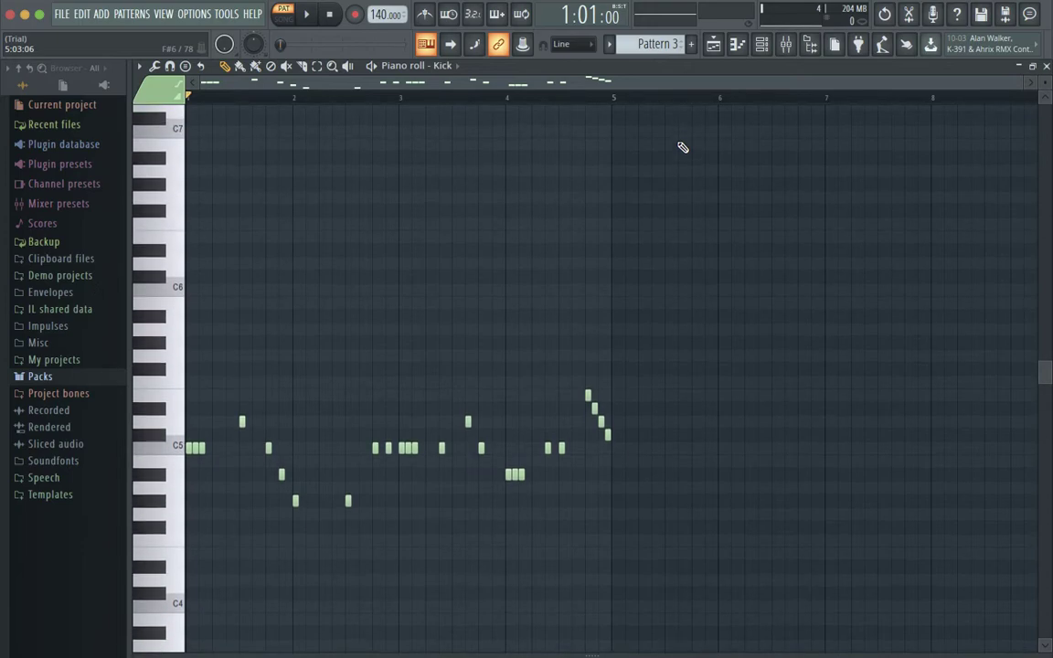
pyautogui.scroll(-1, 682, 147)
pyautogui.hotkey('ctrl', 'v')
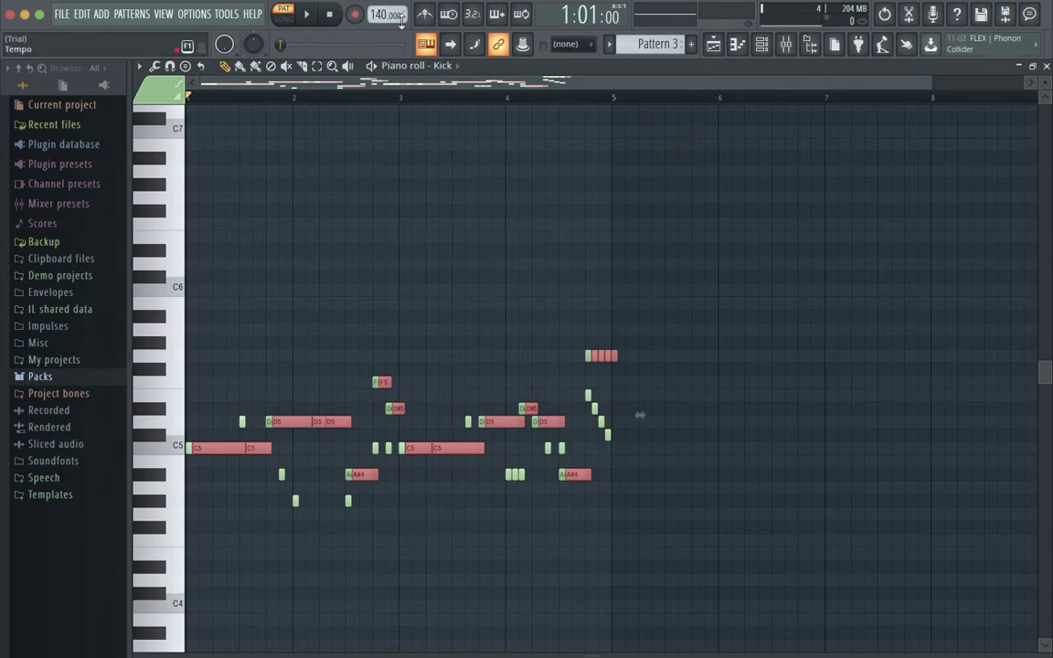
pyautogui.click(82, 14)
pyautogui.click(91, 39)
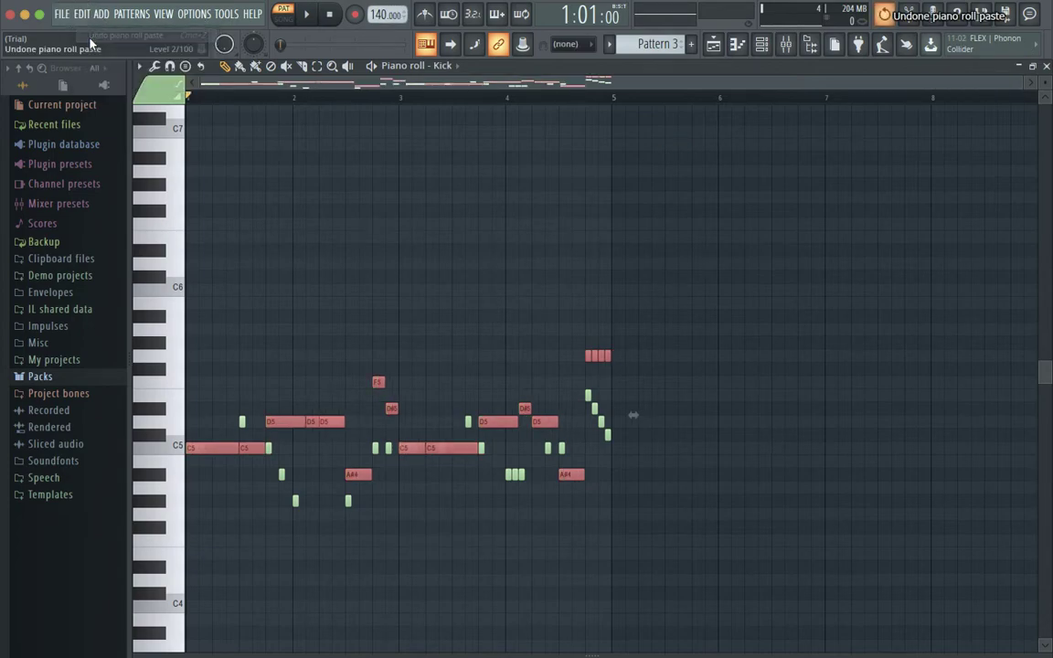
pyautogui.moveTo(209, 447); pyautogui.dragTo(197, 291)
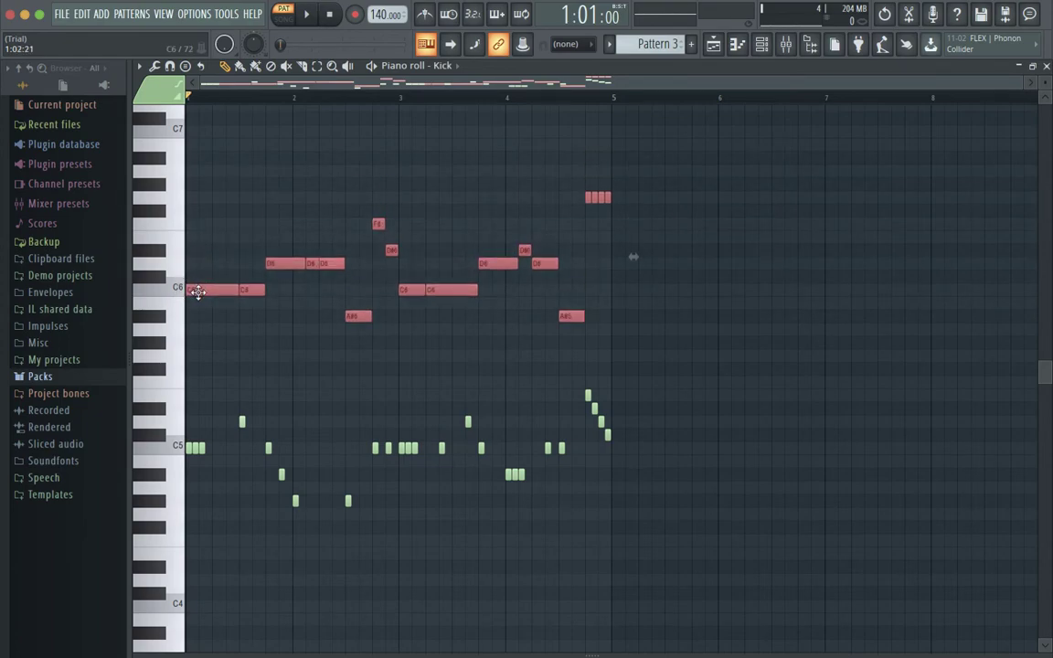
pyautogui.press('Delete')
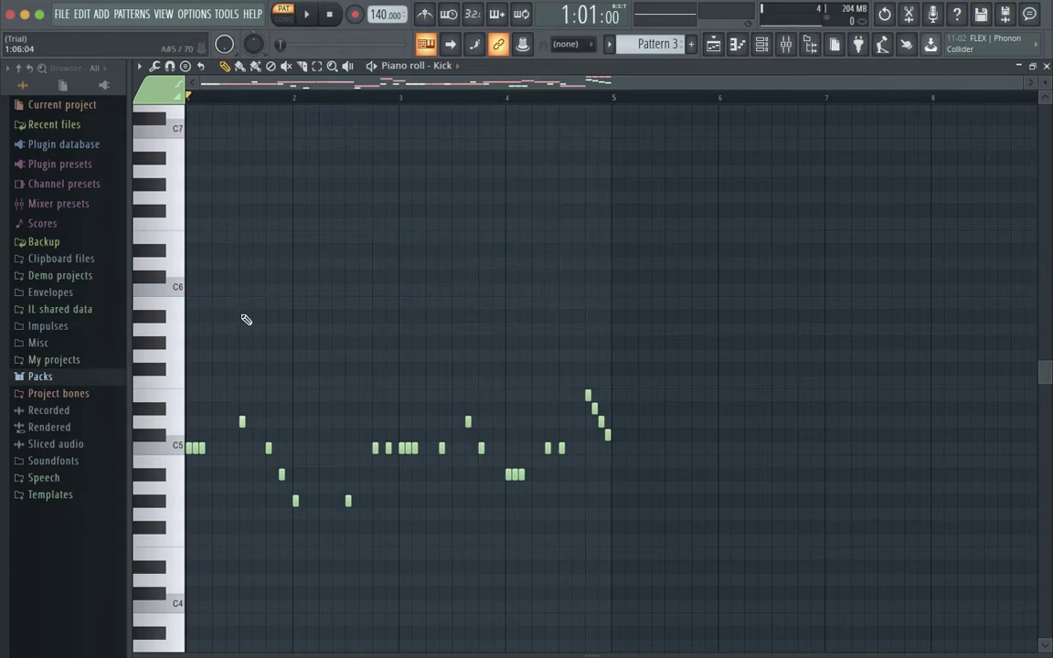
# Audition the Kick notes of Pattern 3 in short playbacks
pyautogui.scroll(-5, 240, 424)
pyautogui.scroll(4, 239, 425)
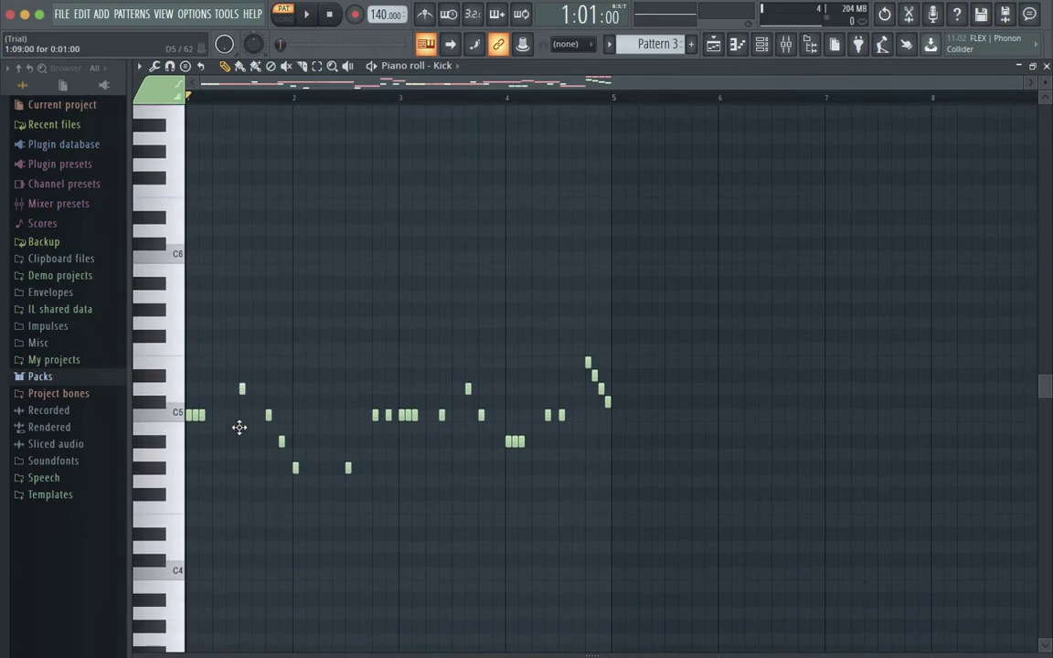
pyautogui.scroll(-1, 240, 426)
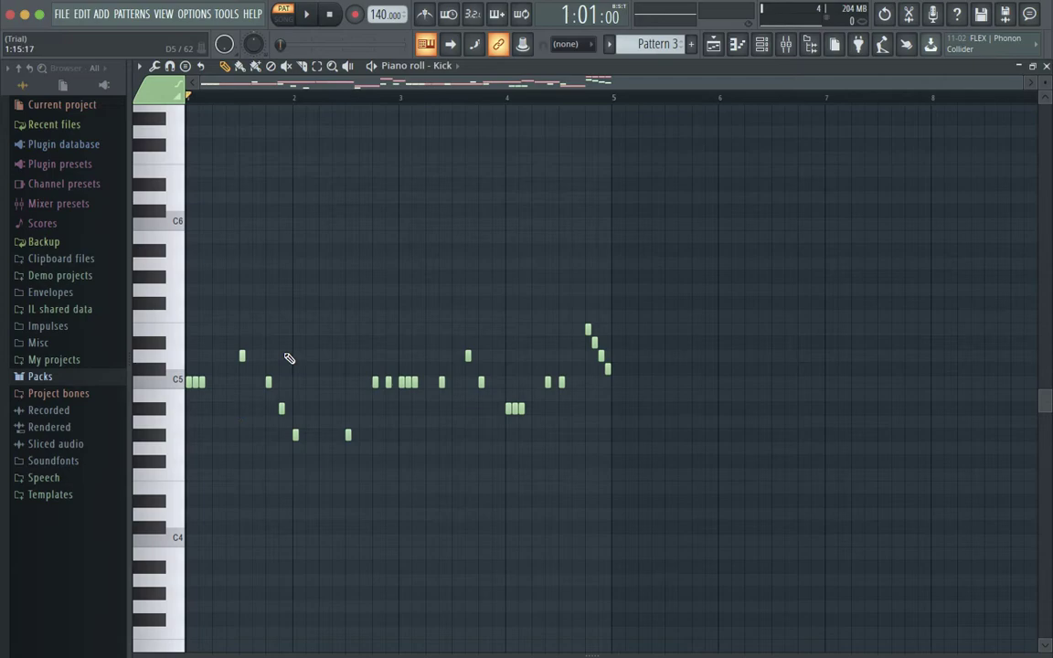
pyautogui.press('space')
pyautogui.press('space')
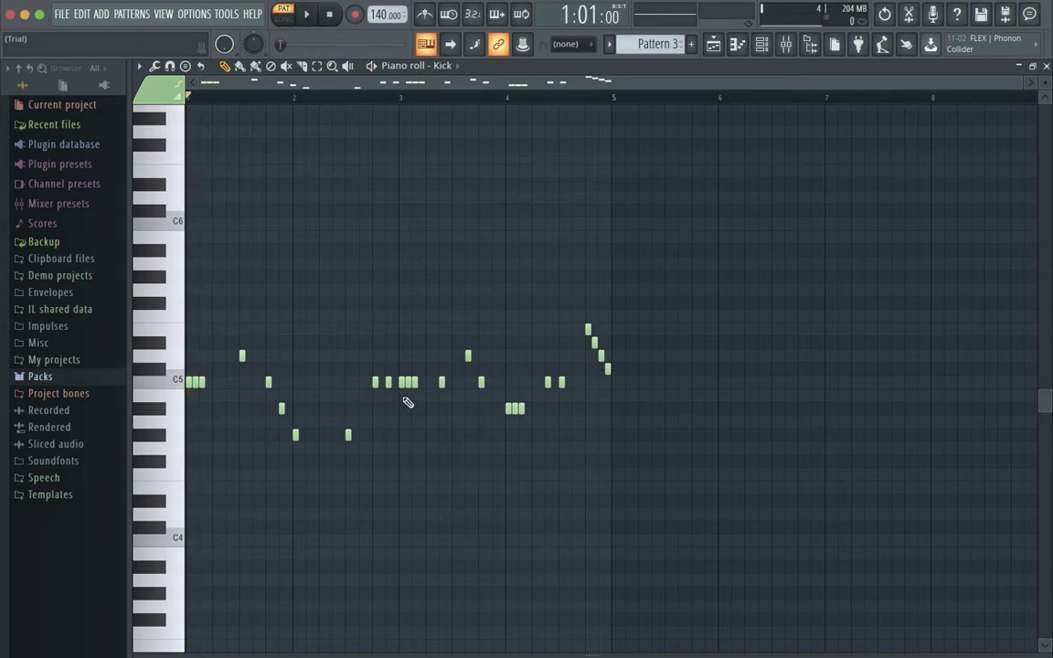
pyautogui.press('space')
pyautogui.press('space')
# Return to the playlist, reopen Pattern 3's Kick piano roll from its bar 13 clip, and briefly play it
pyautogui.click(1048, 65)
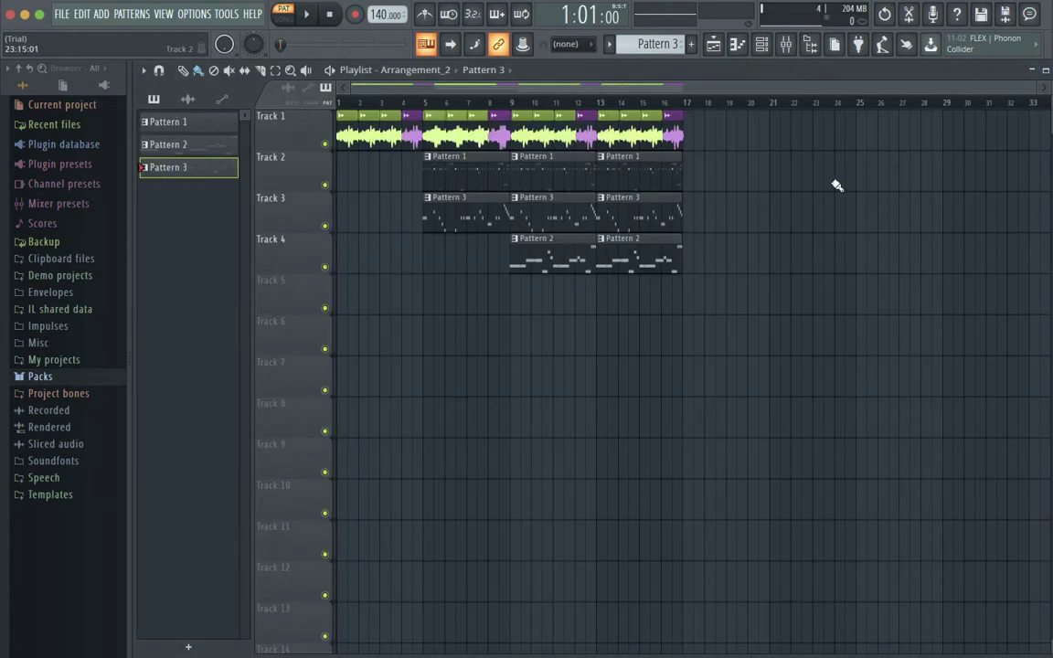
pyautogui.doubleClick(636, 206)
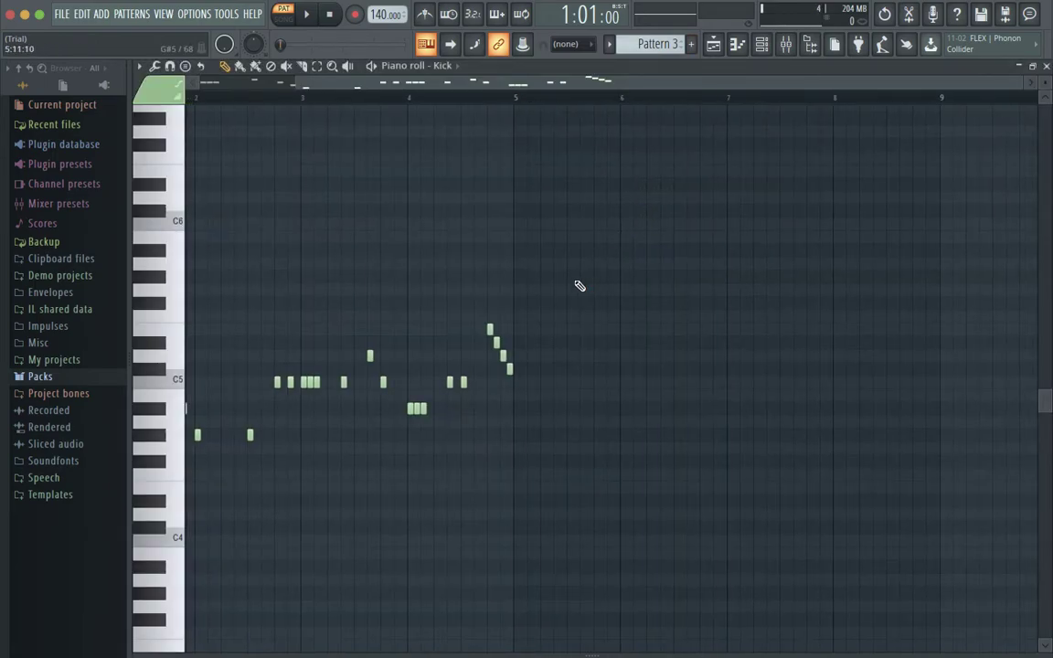
pyautogui.scroll(2, 580, 286)
pyautogui.scroll(-5, 580, 286)
pyautogui.scroll(7, 579, 286)
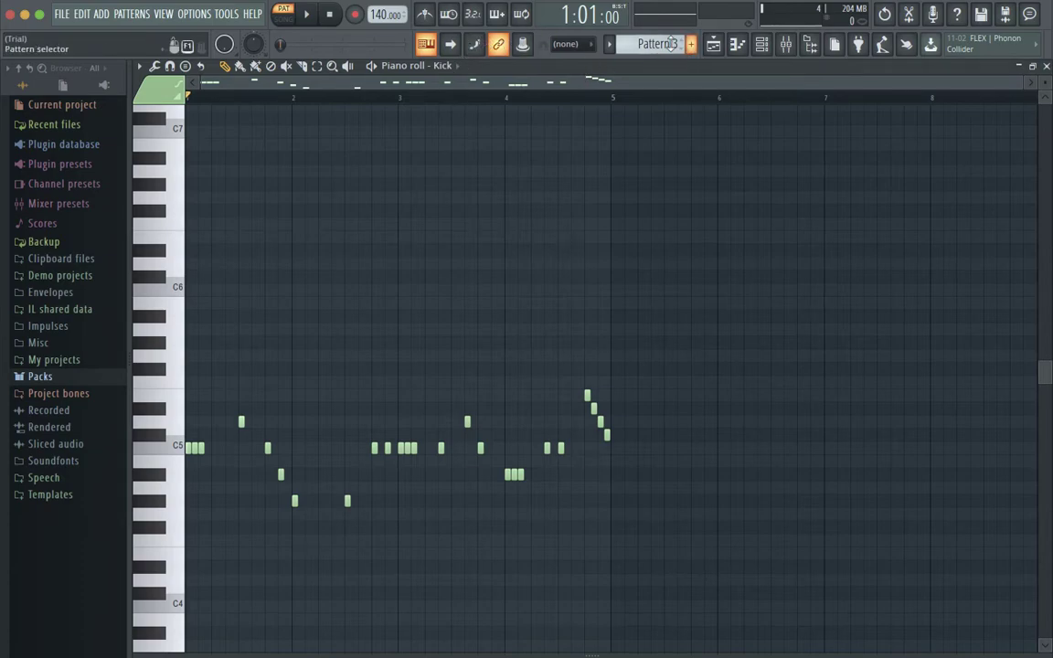
pyautogui.press('space')
pyautogui.press('space')
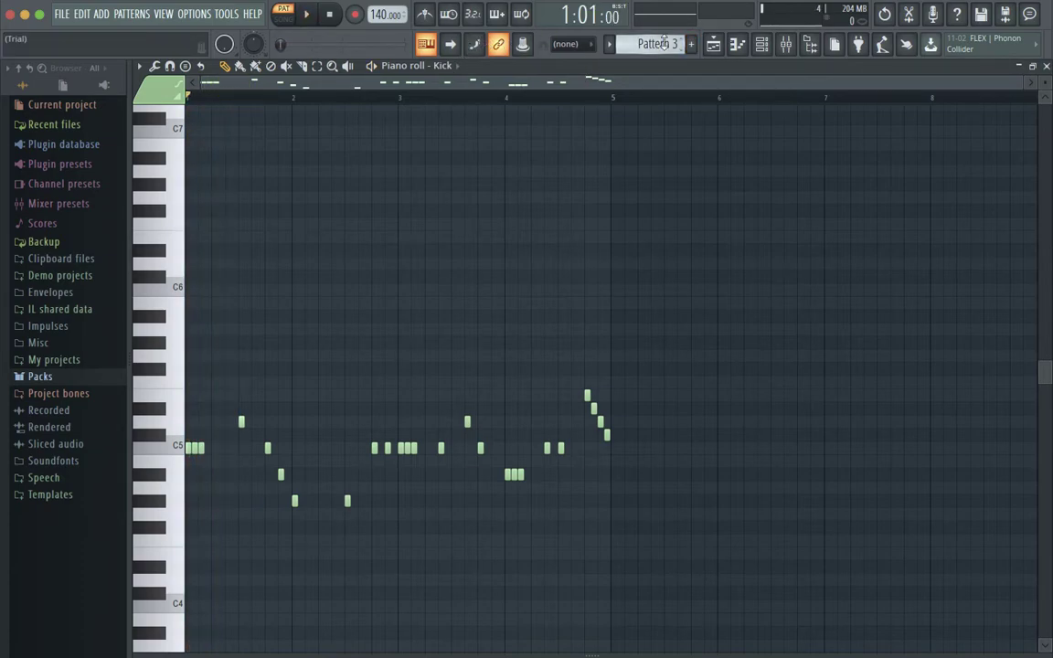
# Play Pattern 3 from the channel rack and follow its Kick notes in the piano roll until stopping playback
pyautogui.press('F5')
pyautogui.click(763, 44)
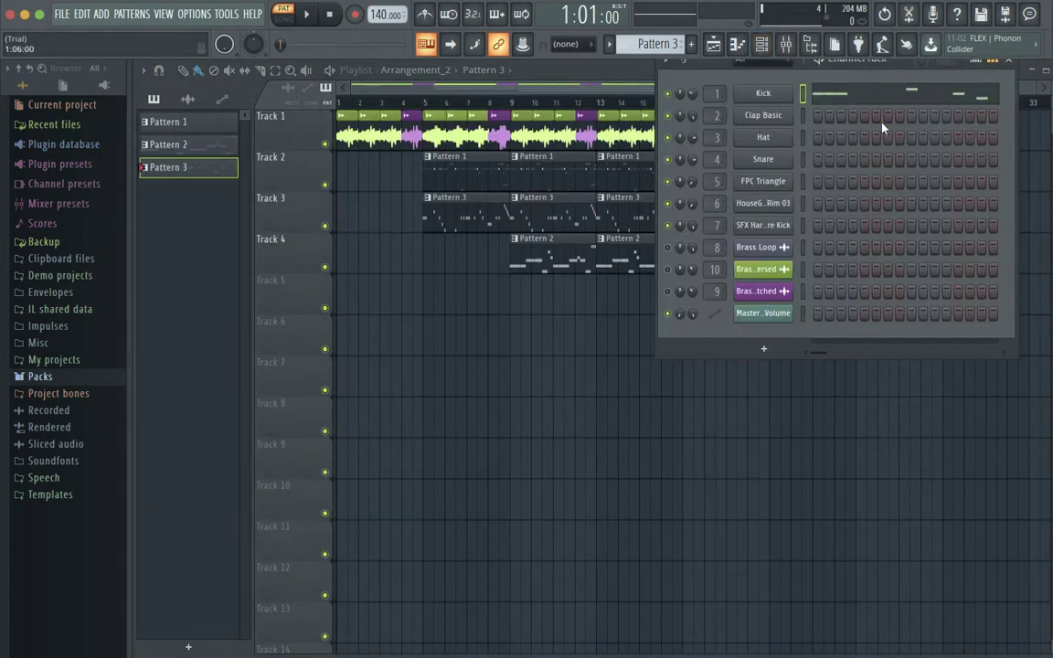
pyautogui.press('space')
pyautogui.click(761, 45)
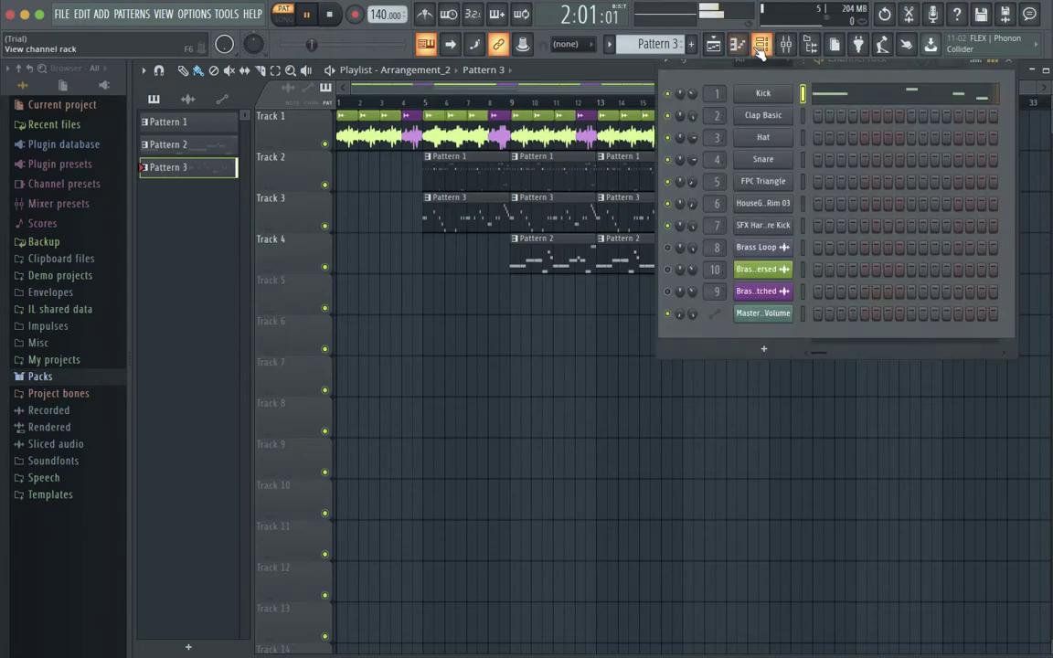
pyautogui.click(845, 96)
pyautogui.scroll(-2, 709, 244)
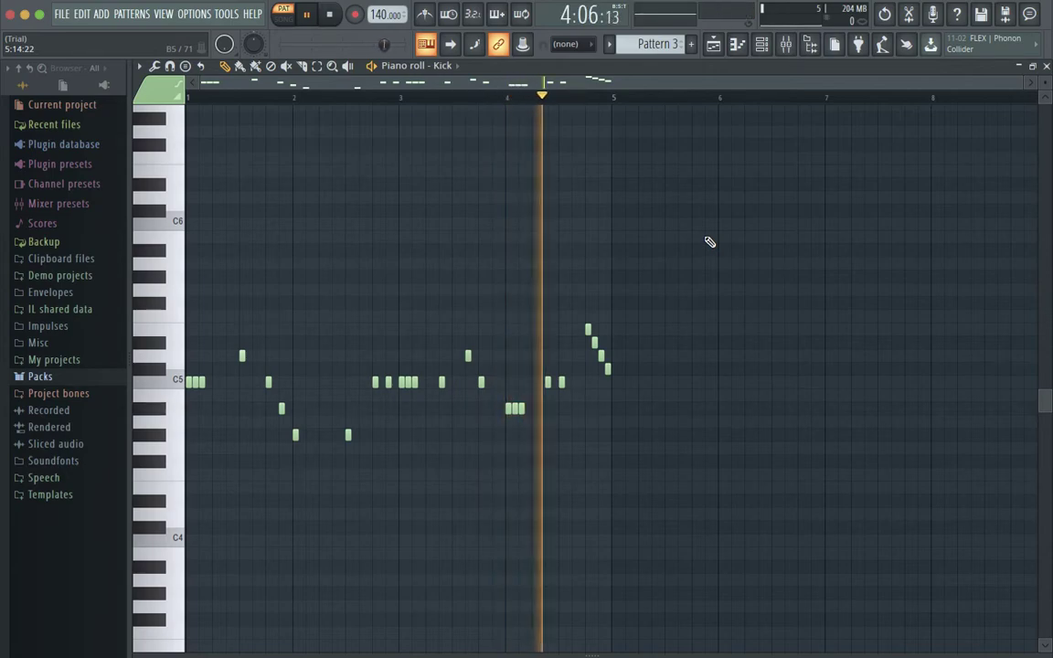
pyautogui.press('space')
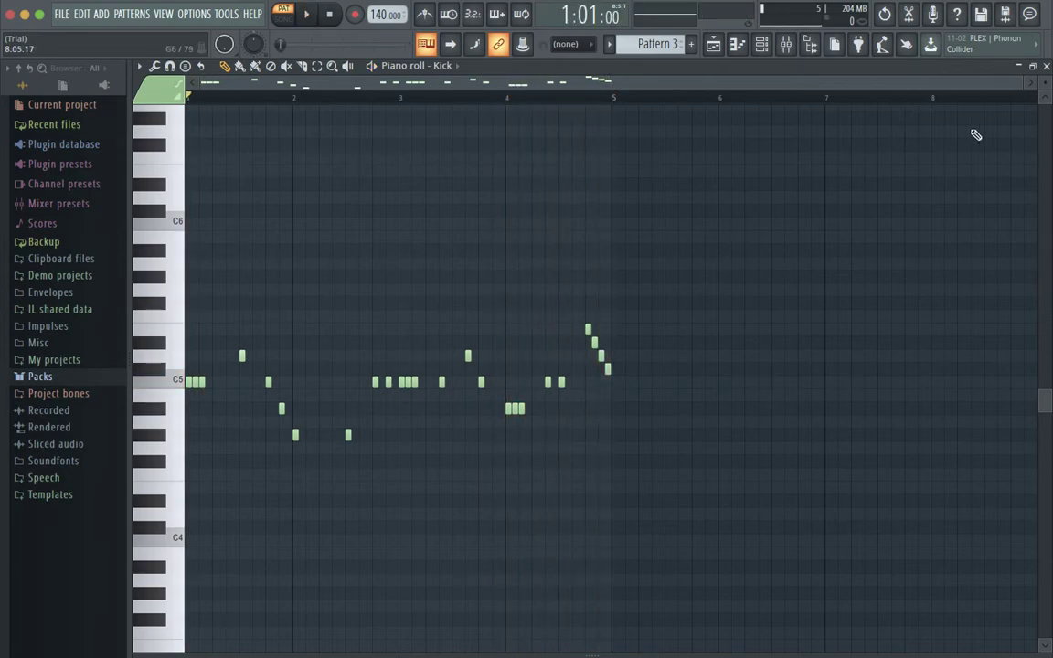
# Return to the channel rack and mute the Clap Basic, Hat, Snare, FPC Triangle and HouseGen Rim 03 channels
pyautogui.press('F7')
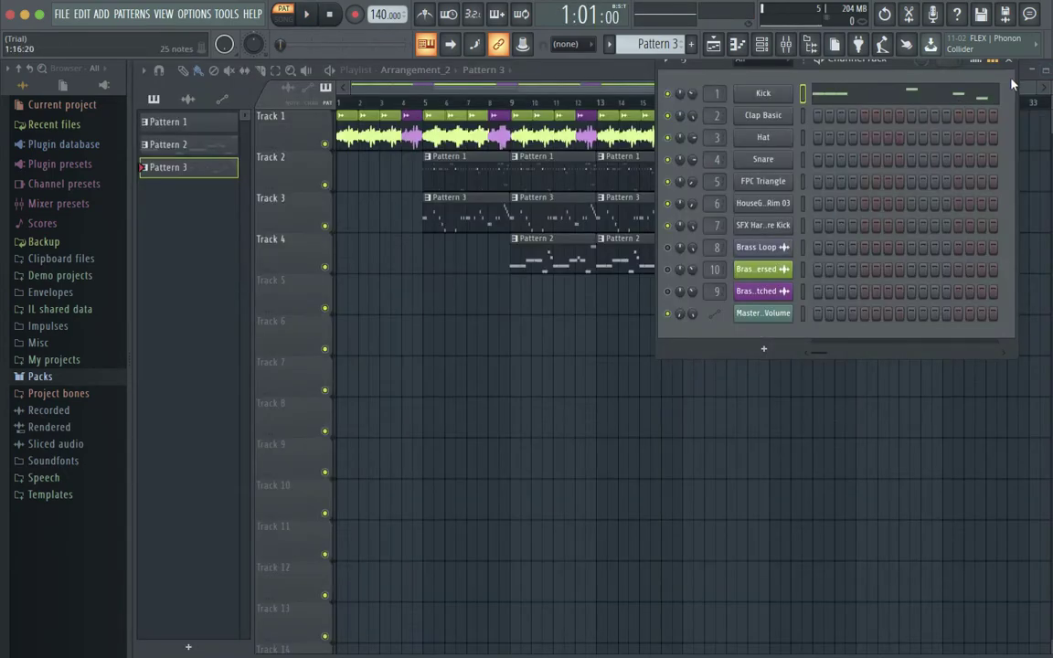
pyautogui.press('F6')
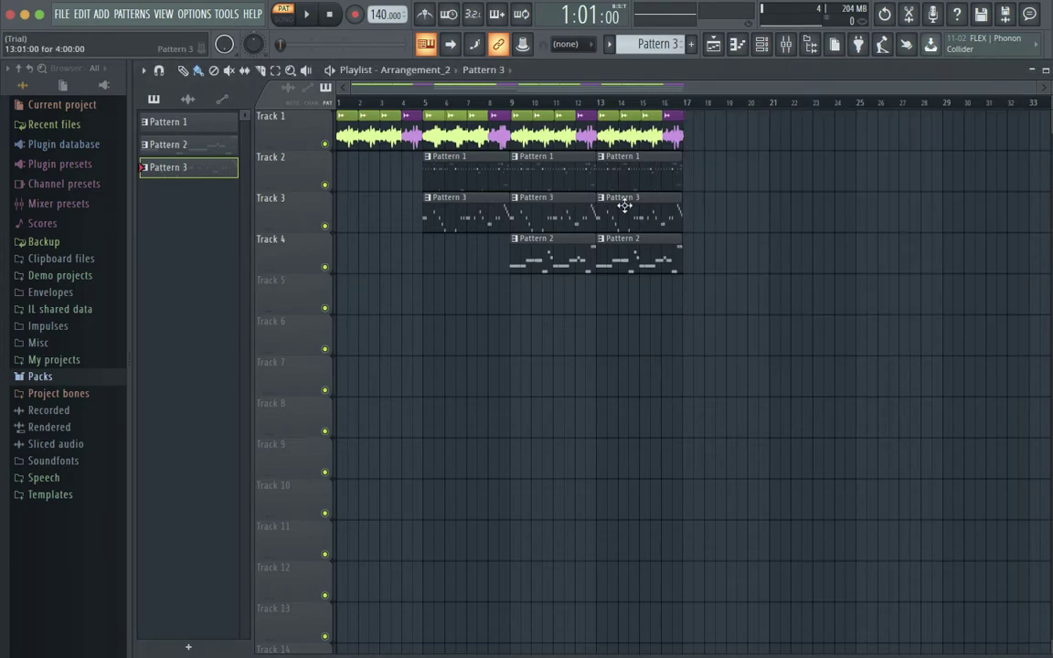
pyautogui.click(761, 44)
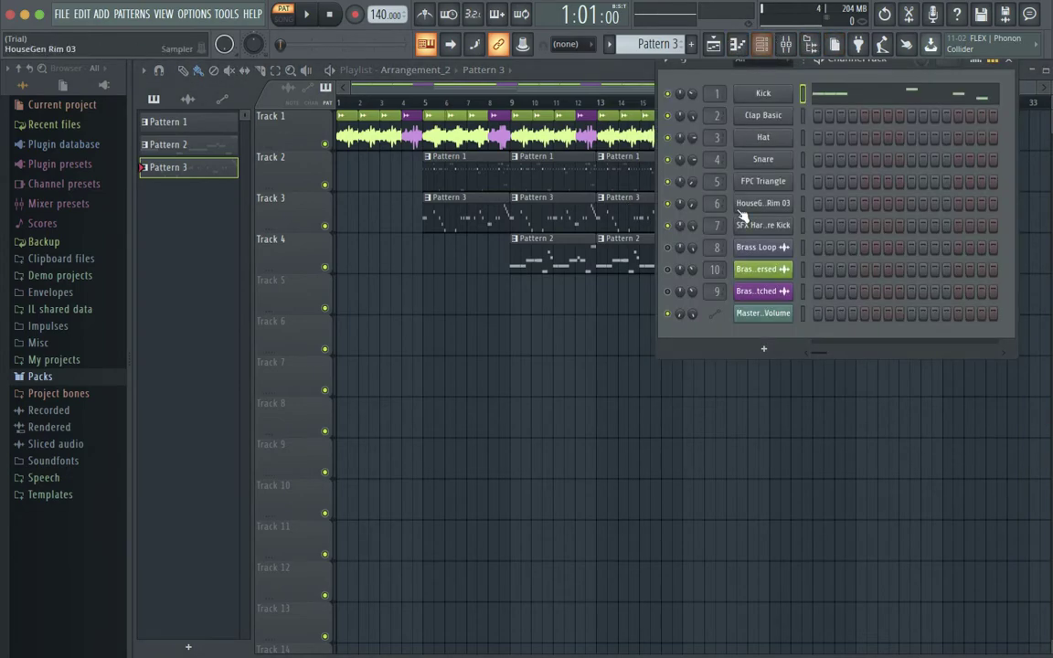
pyautogui.click(666, 138)
pyautogui.moveTo(666, 139); pyautogui.dragTo(668, 203)
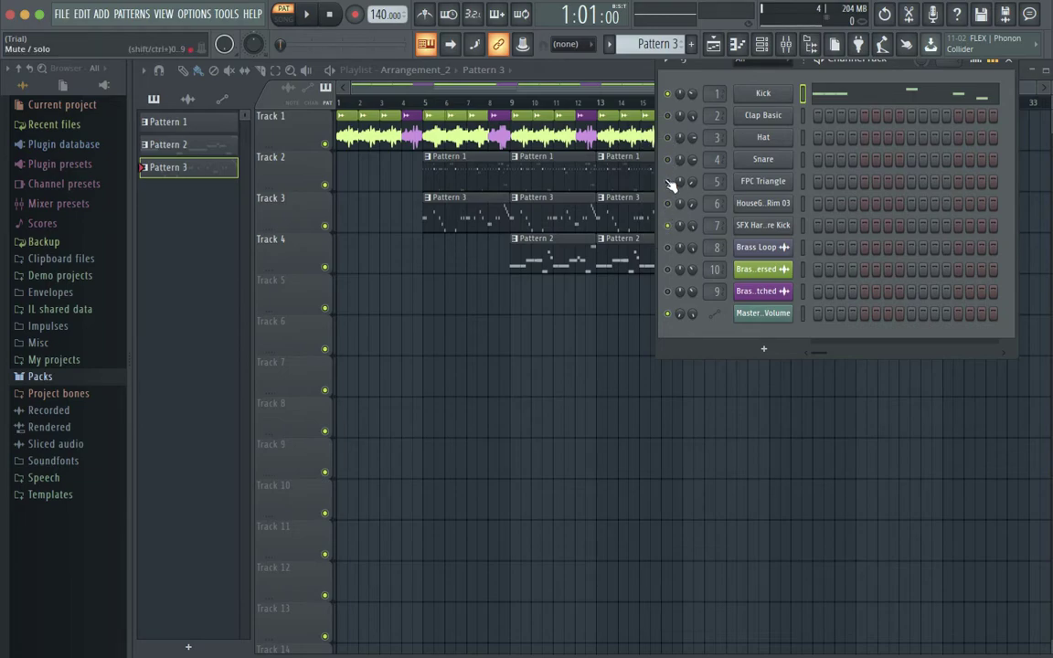
# Switch to song mode and play the arrangement from bar 13 to hear the Kick together with the SFX Hardcore Kick
pyautogui.press('F6')
pyautogui.press('l')
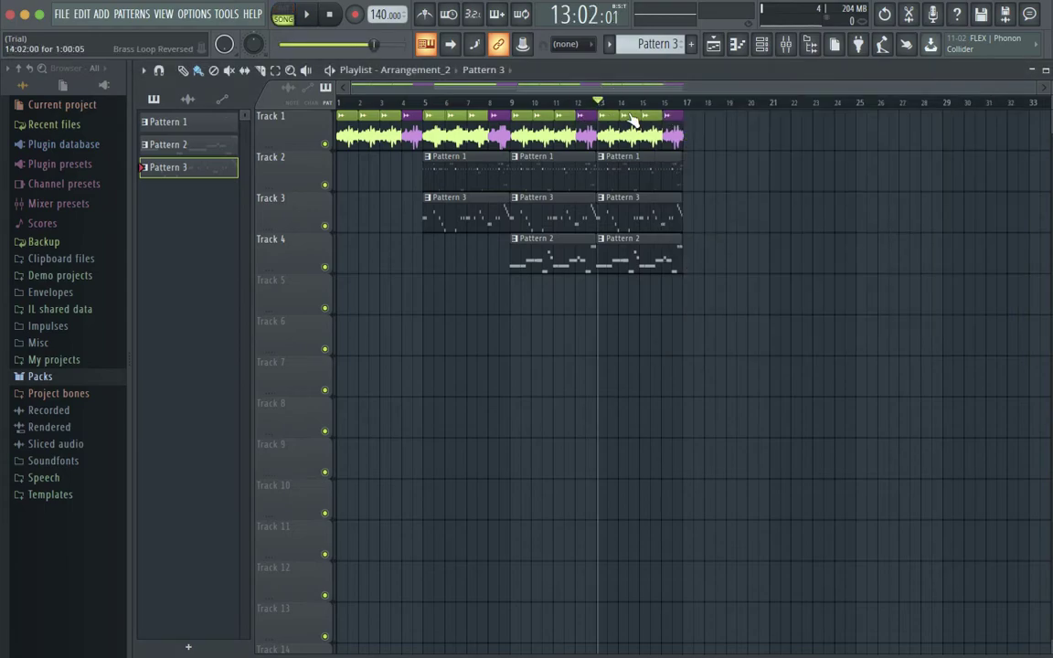
pyautogui.press('space')
pyautogui.click(764, 45)
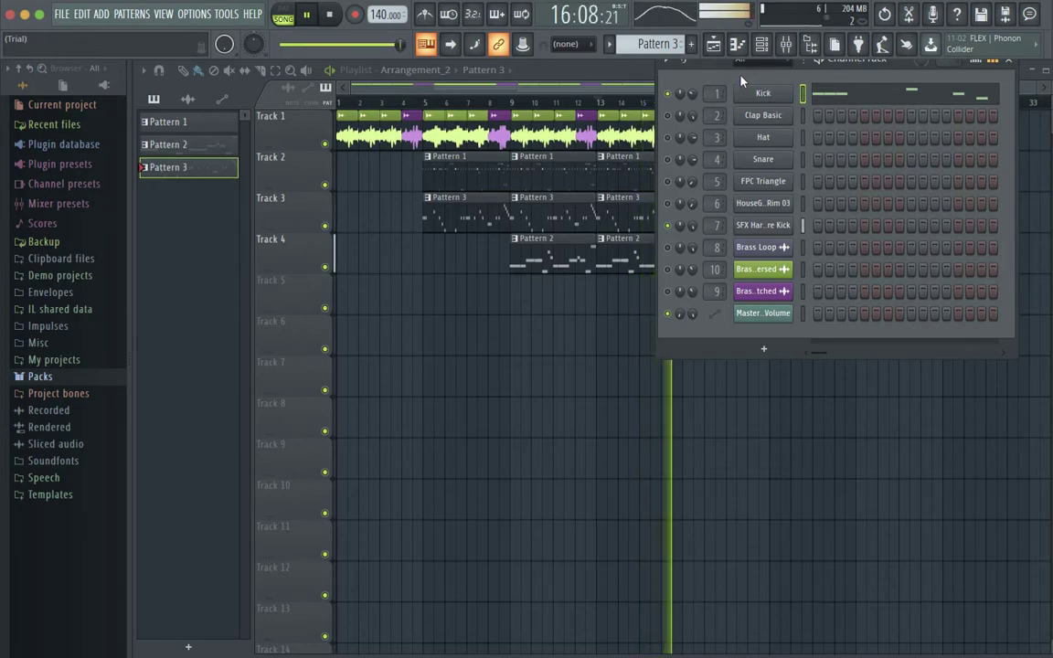
pyautogui.press('space')
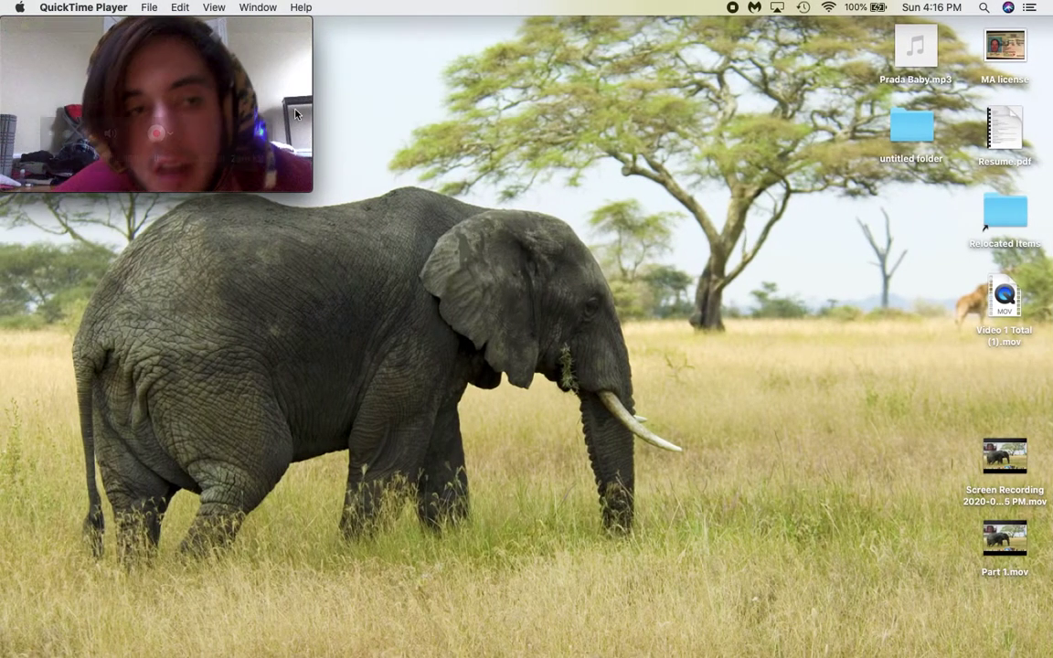
pyautogui.moveTo(117, 183)
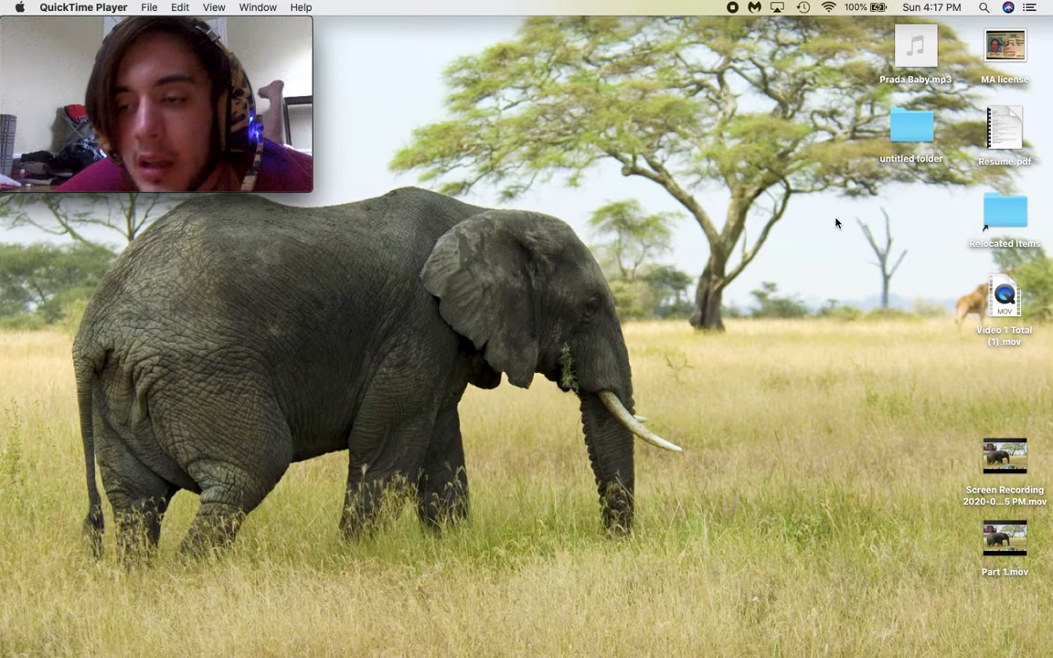
# Switch back to FL Studio, show the mixer and channel rack, and inspect the Fruity Compressor on Insert 1
pyautogui.hotkey('ctrl', 'Right')
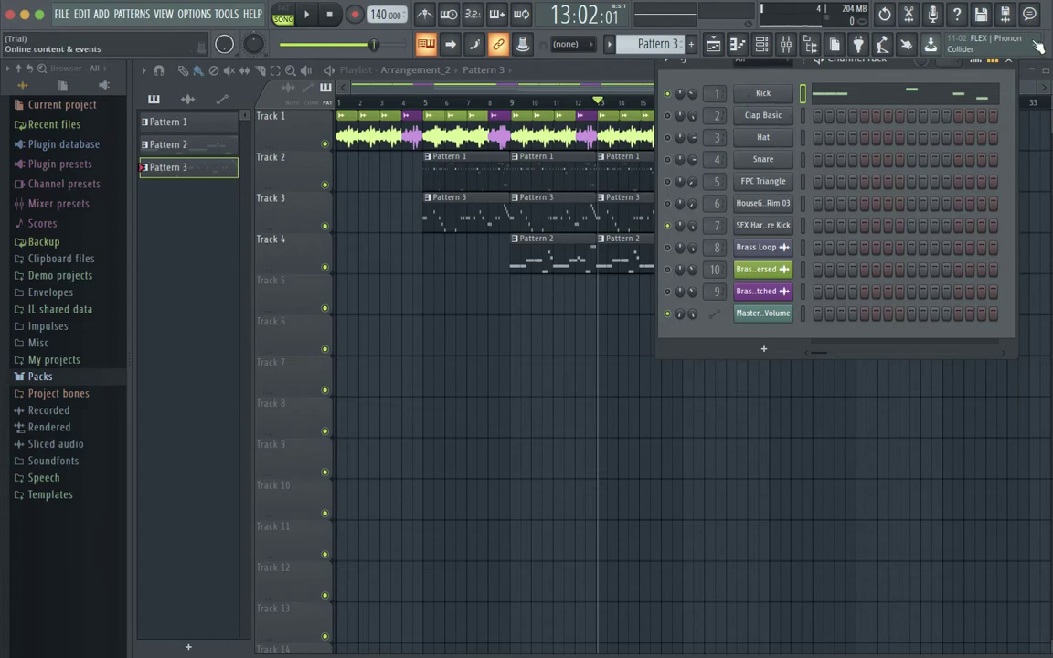
pyautogui.click(1011, 62)
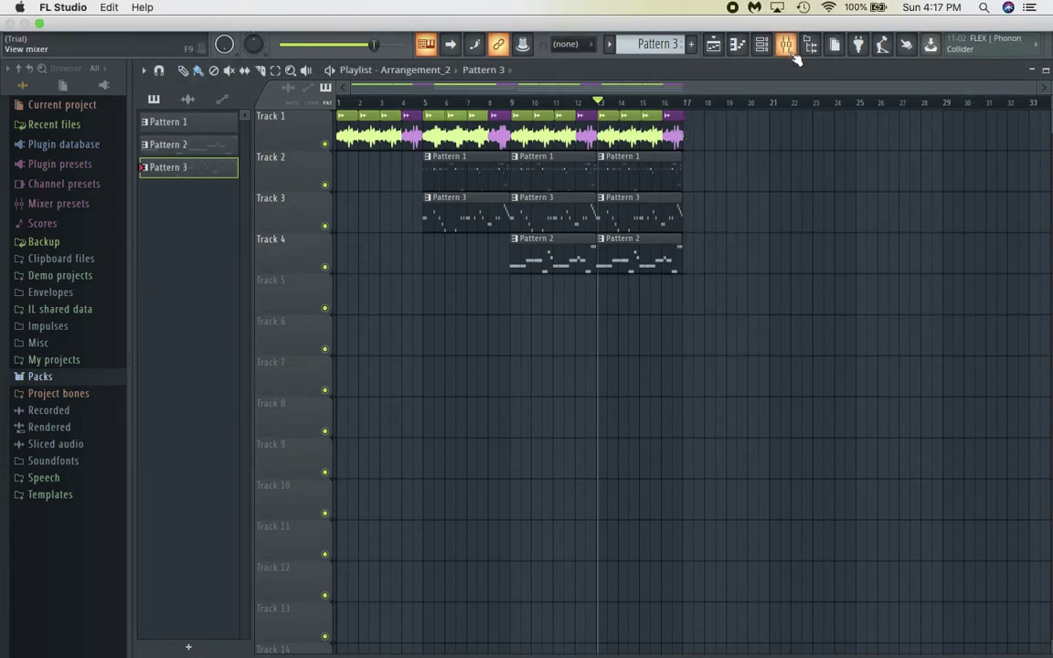
pyautogui.click(787, 45)
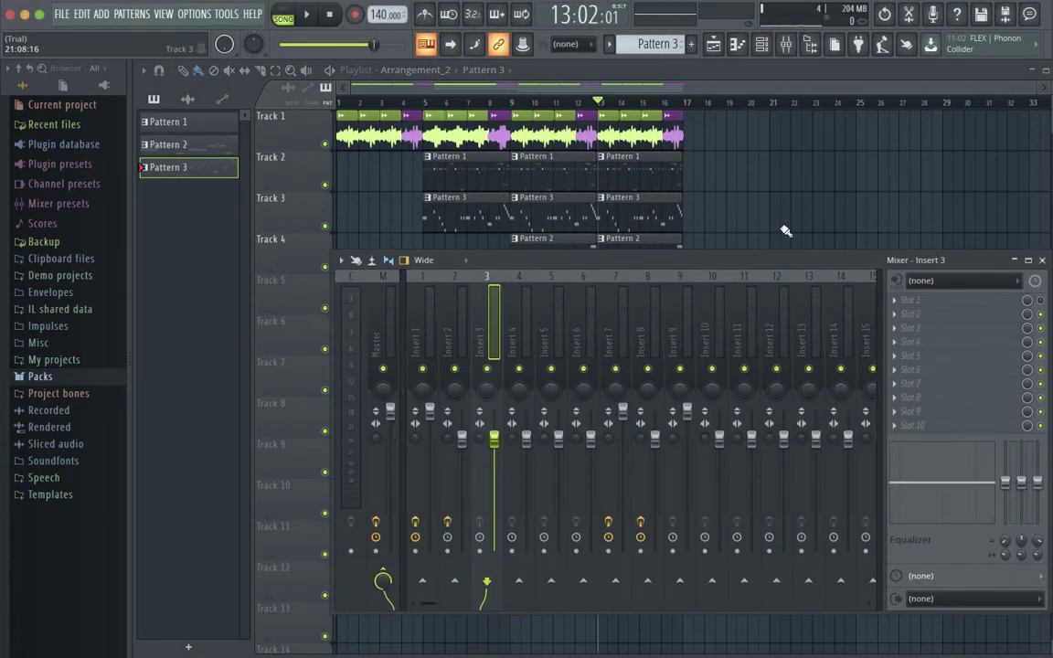
pyautogui.click(764, 46)
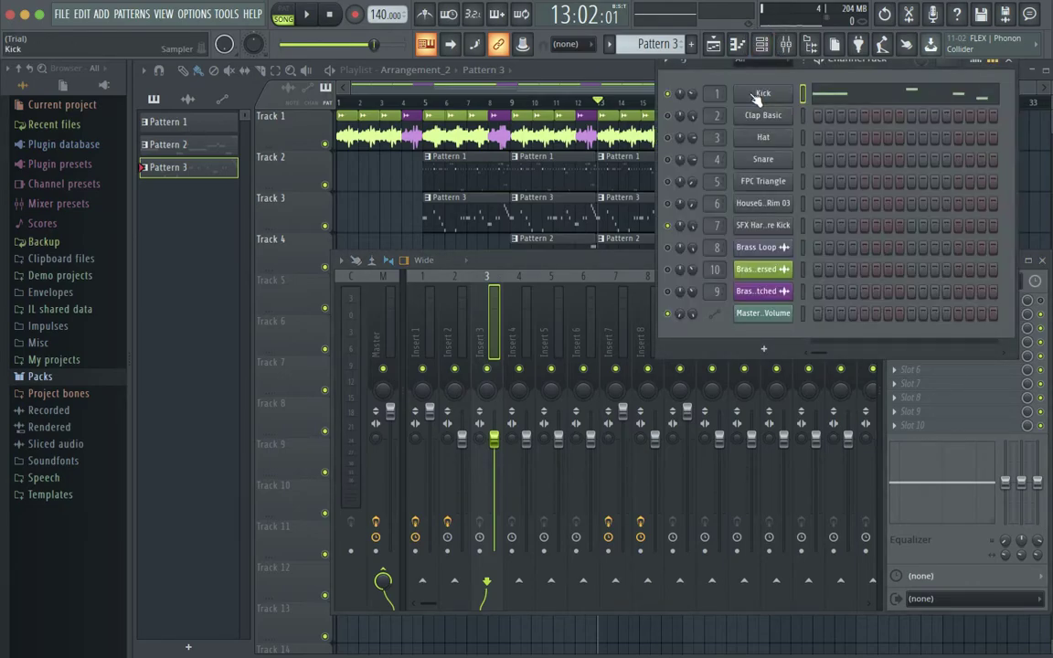
pyautogui.click(428, 311)
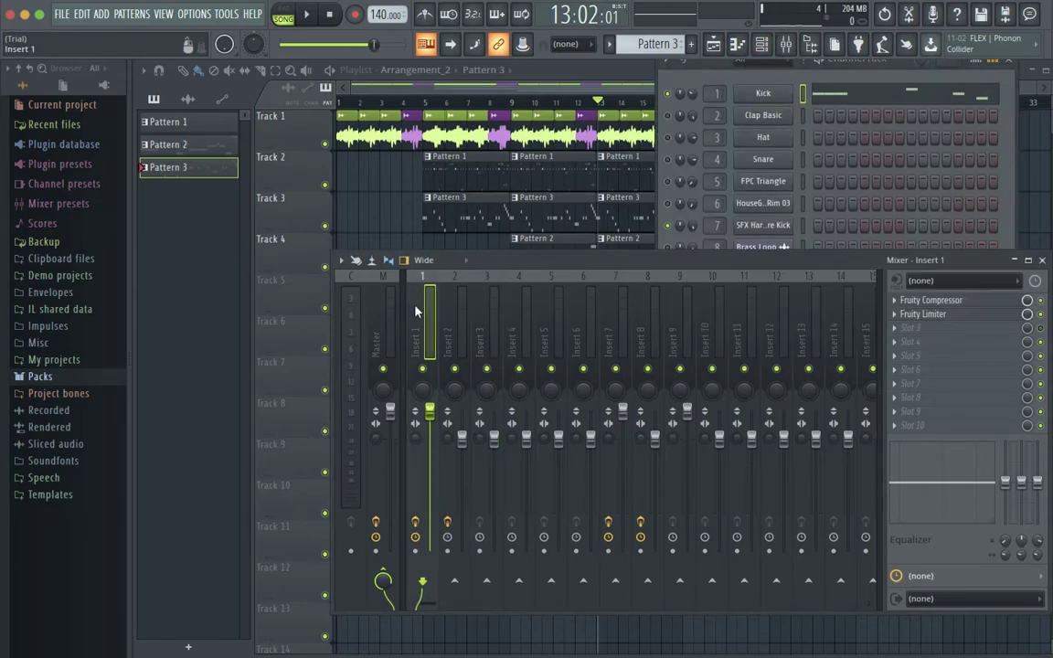
pyautogui.click(925, 302)
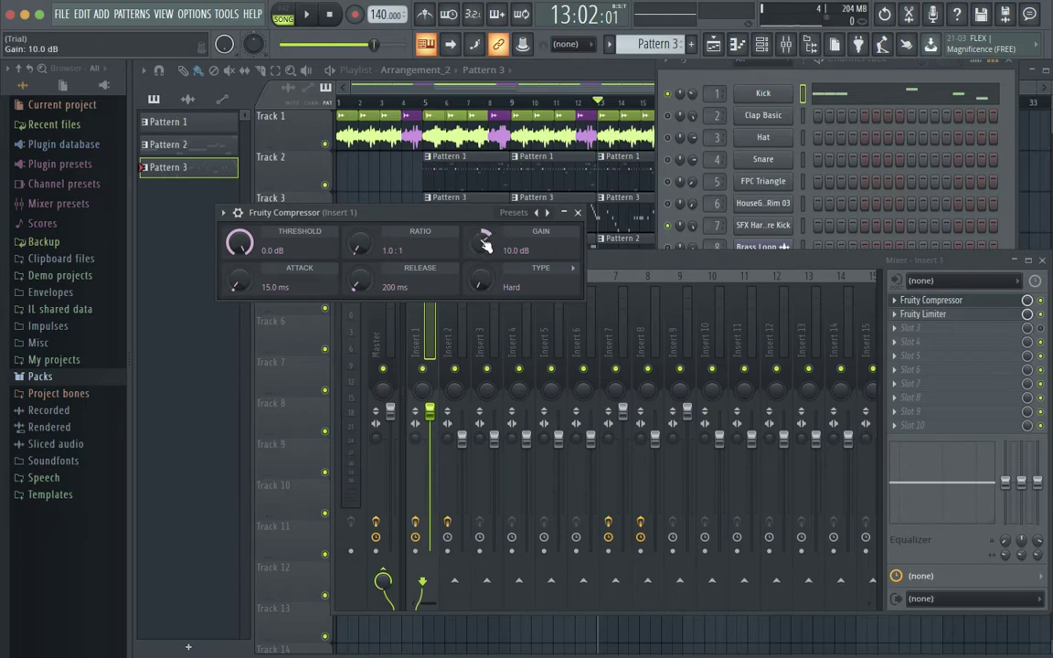
pyautogui.click(577, 212)
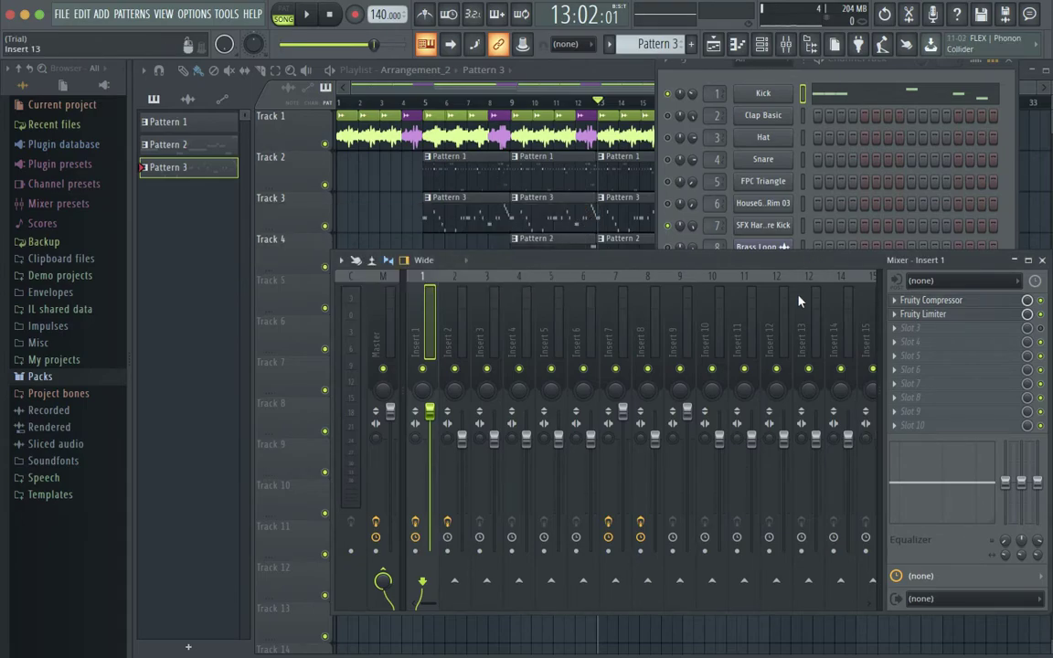
# Review the Fruity Limiter on Insert 1, covering its noise gate, saturation, ceiling and compressor controls, and close it
pyautogui.click(923, 313)
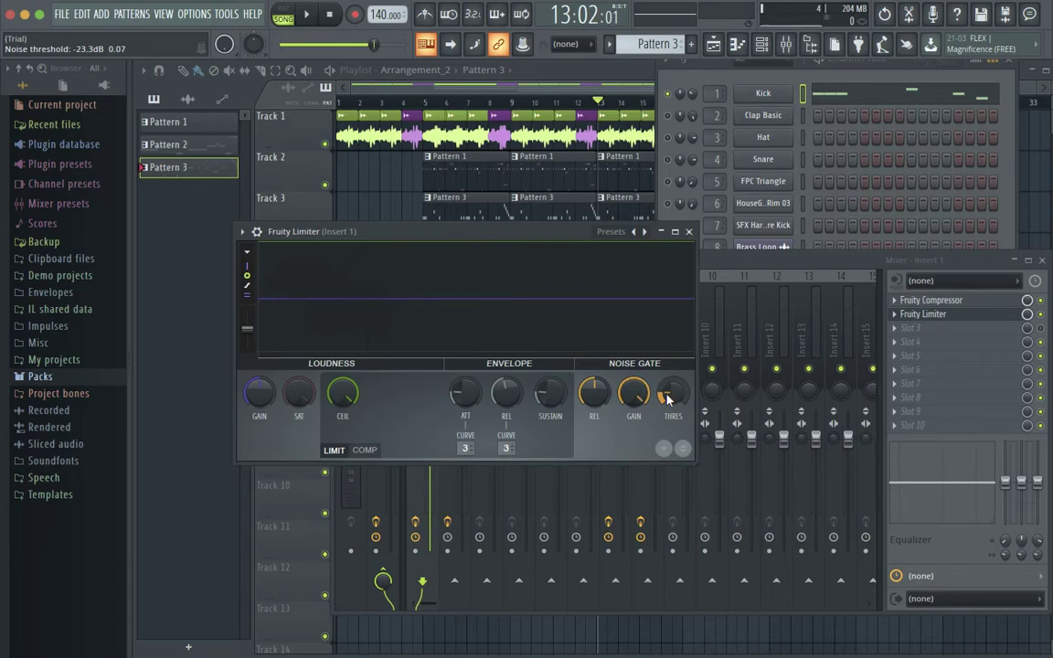
pyautogui.scroll(-4, 667, 399)
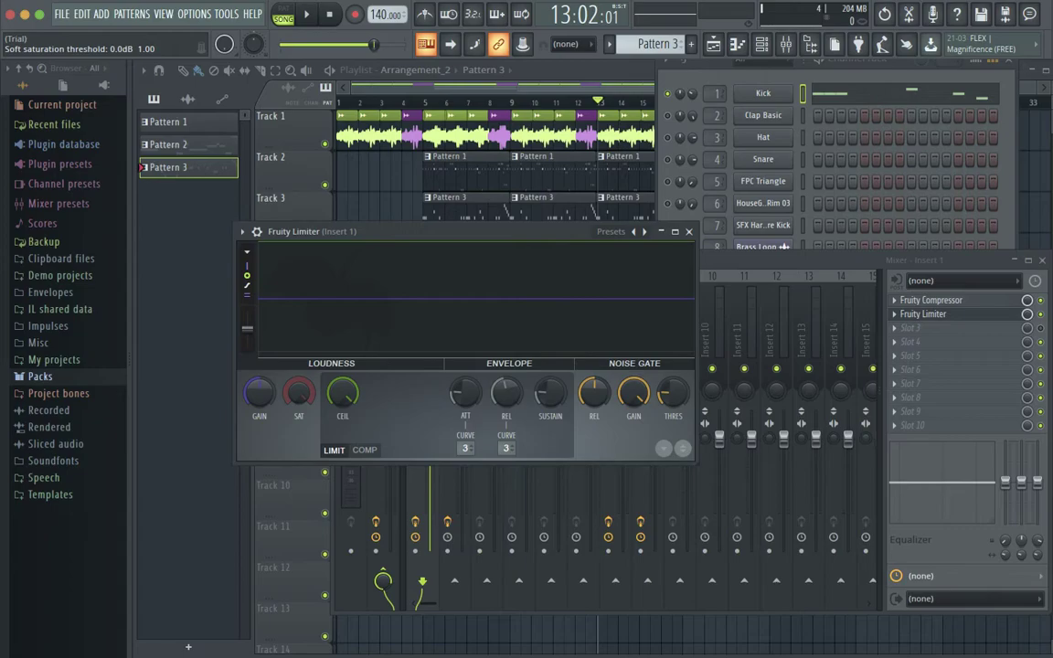
pyautogui.moveTo(299, 393)
pyautogui.mouseDown()
pyautogui.moveTo(299, 442)
pyautogui.moveTo(299, 392)
pyautogui.mouseUp()
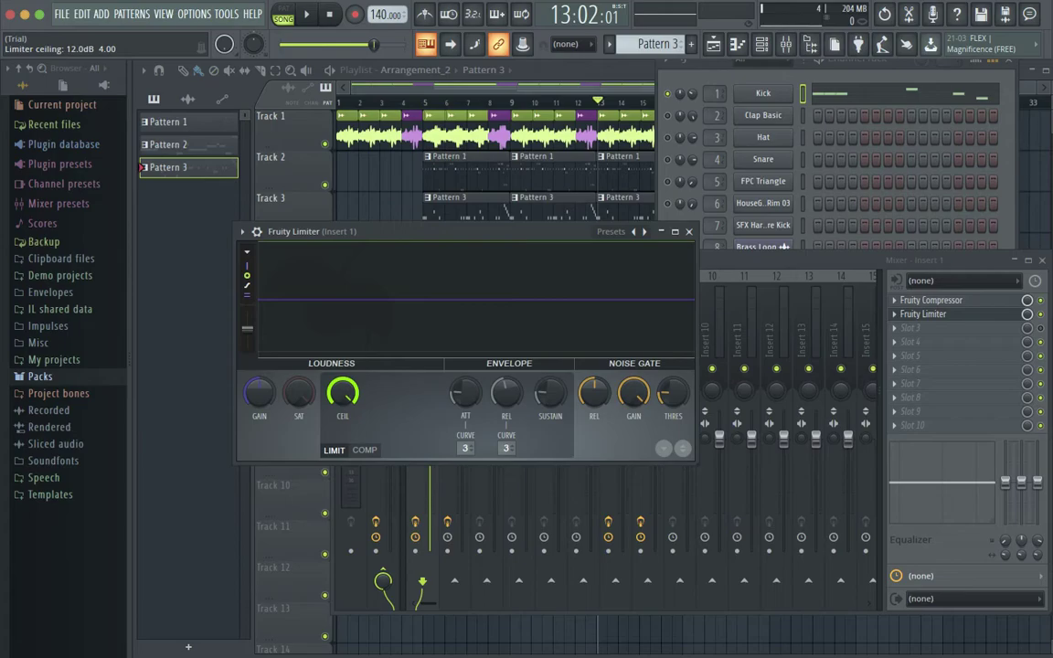
pyautogui.click(365, 450)
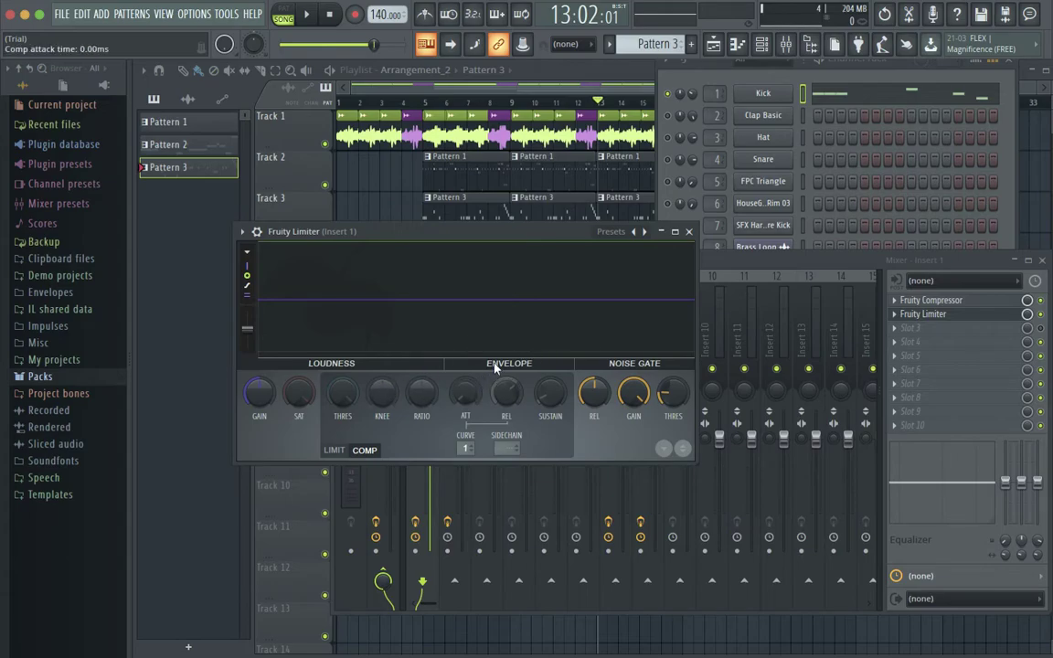
pyautogui.click(690, 233)
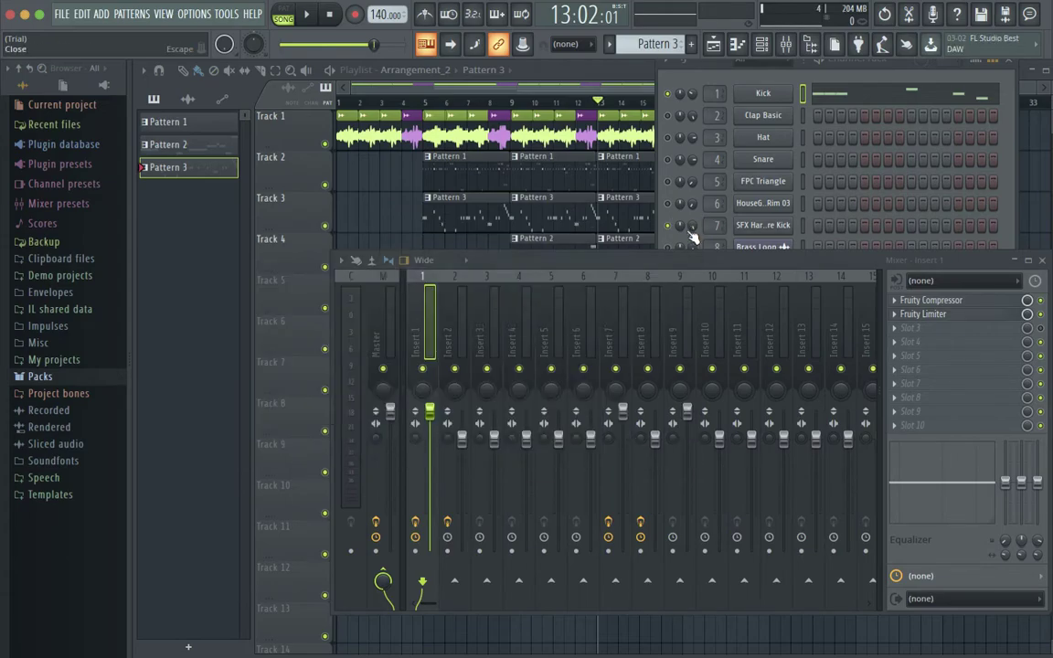
# Select Insert 2 in the mixer, move the channel rack over the mixer, and play Pattern 3
pyautogui.click(447, 314)
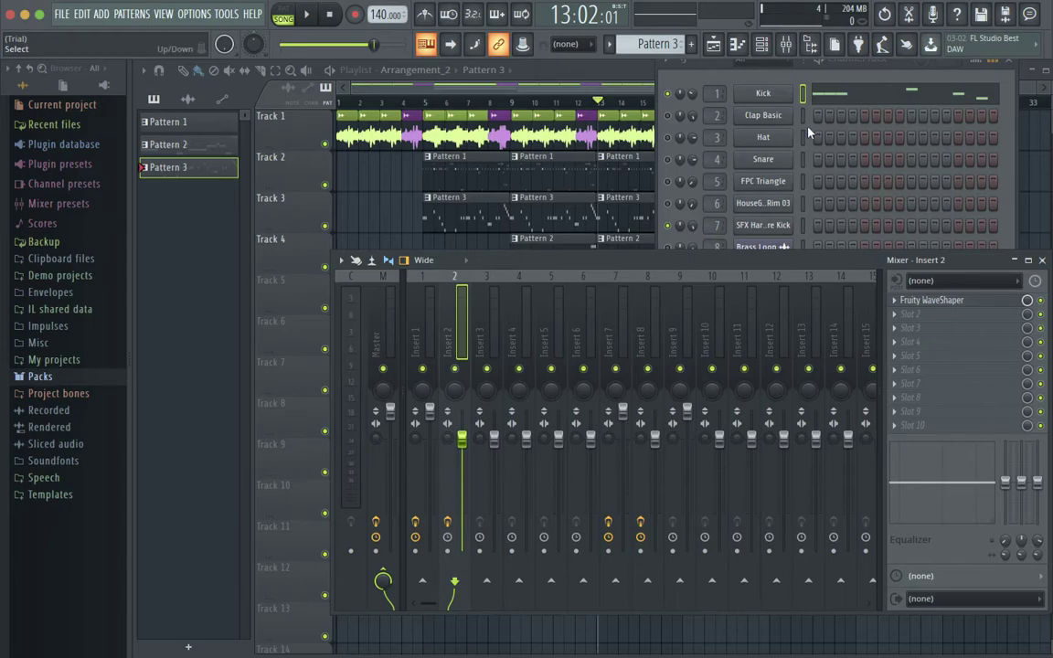
pyautogui.click(805, 68)
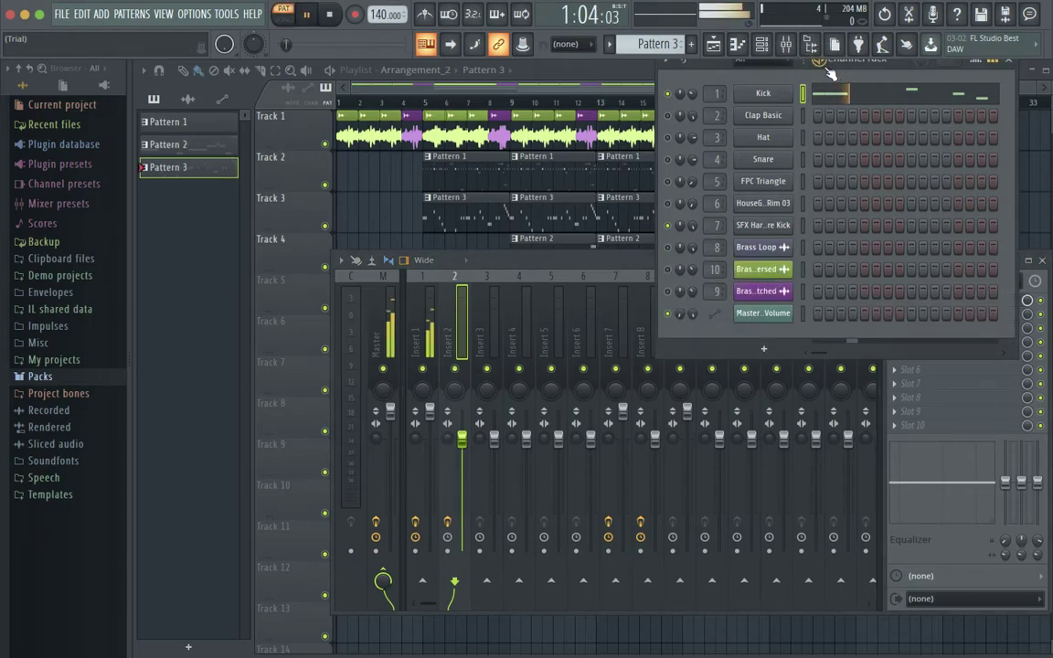
pyautogui.press('space')
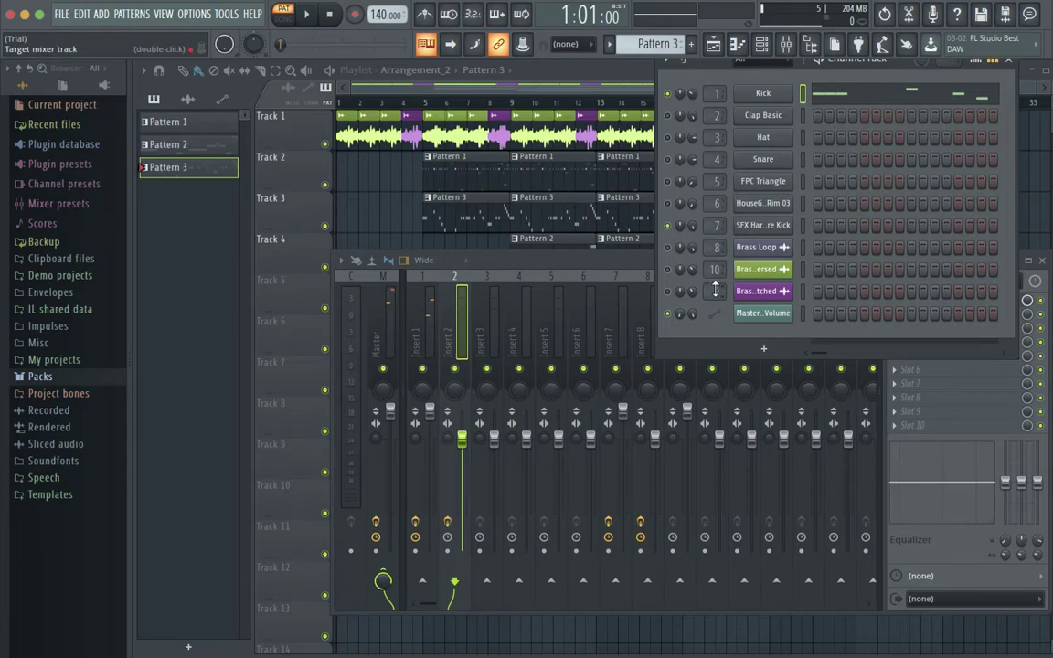
pyautogui.moveTo(715, 68); pyautogui.dragTo(605, 294)
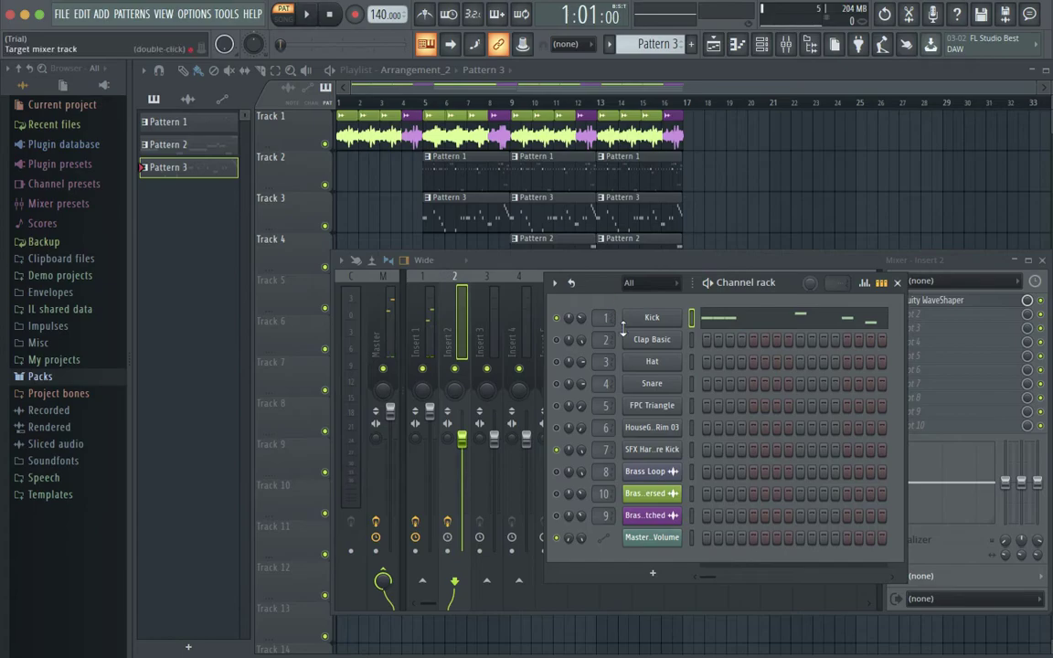
pyautogui.press('space')
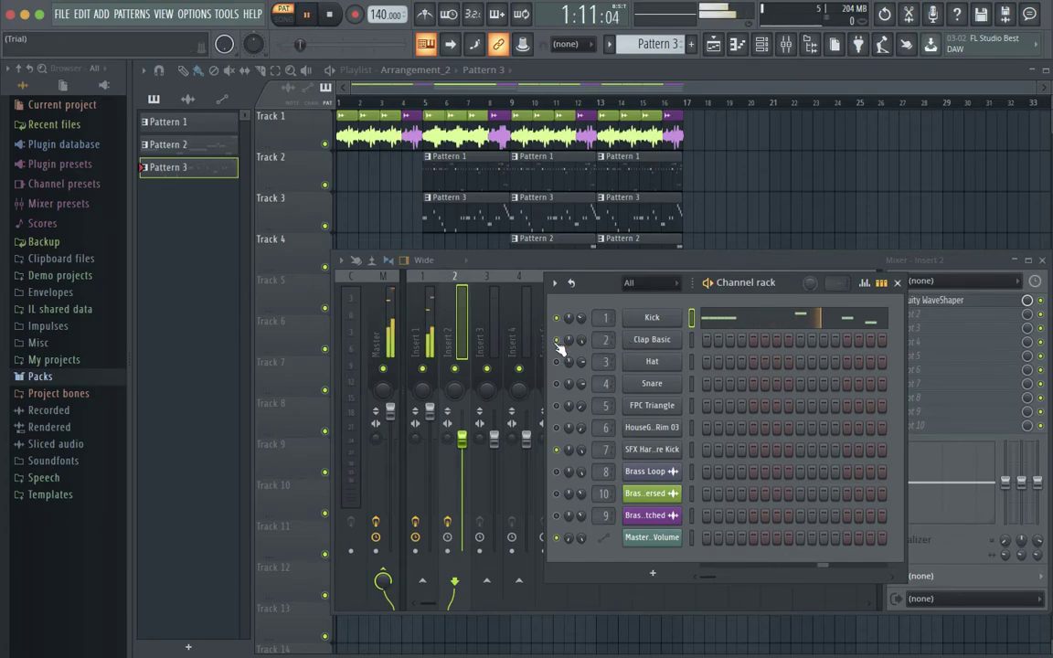
# Mute the Kick channel, unmute Clap Basic, switch to Pattern 1, and play it to hear the clap
pyautogui.click(556, 318)
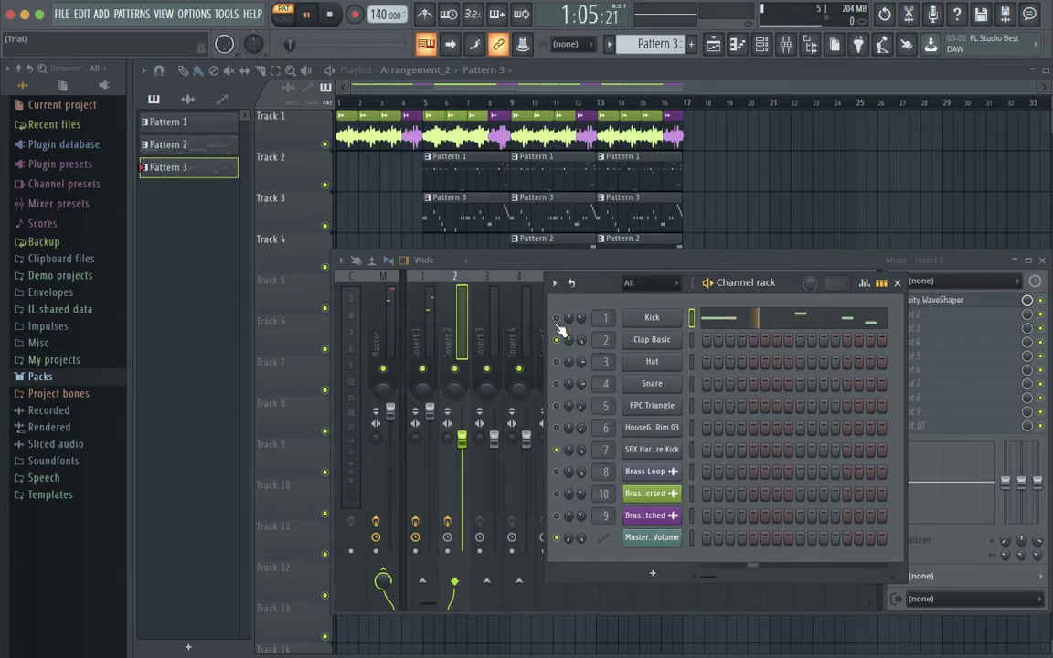
pyautogui.press('space')
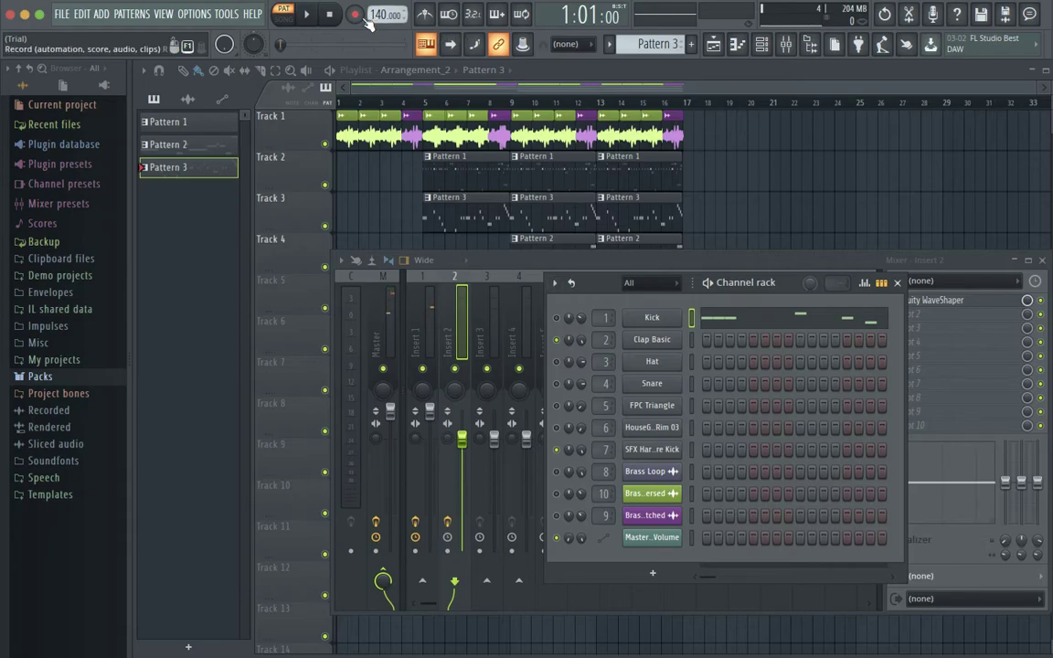
pyautogui.press('space')
pyautogui.moveTo(644, 46); pyautogui.dragTo(643, 65)
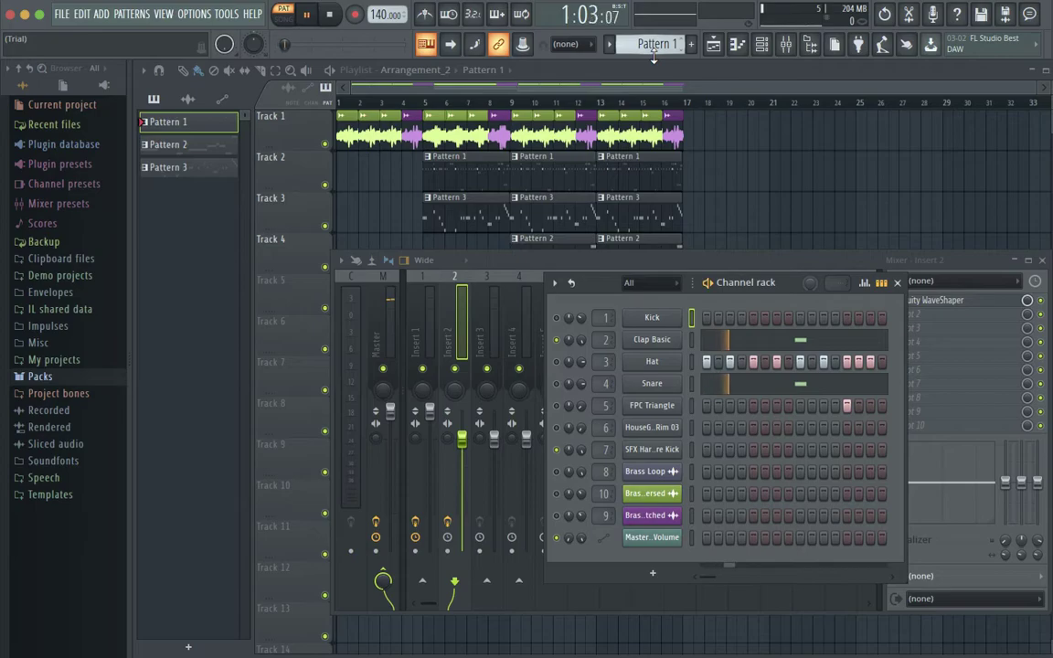
pyautogui.press('space')
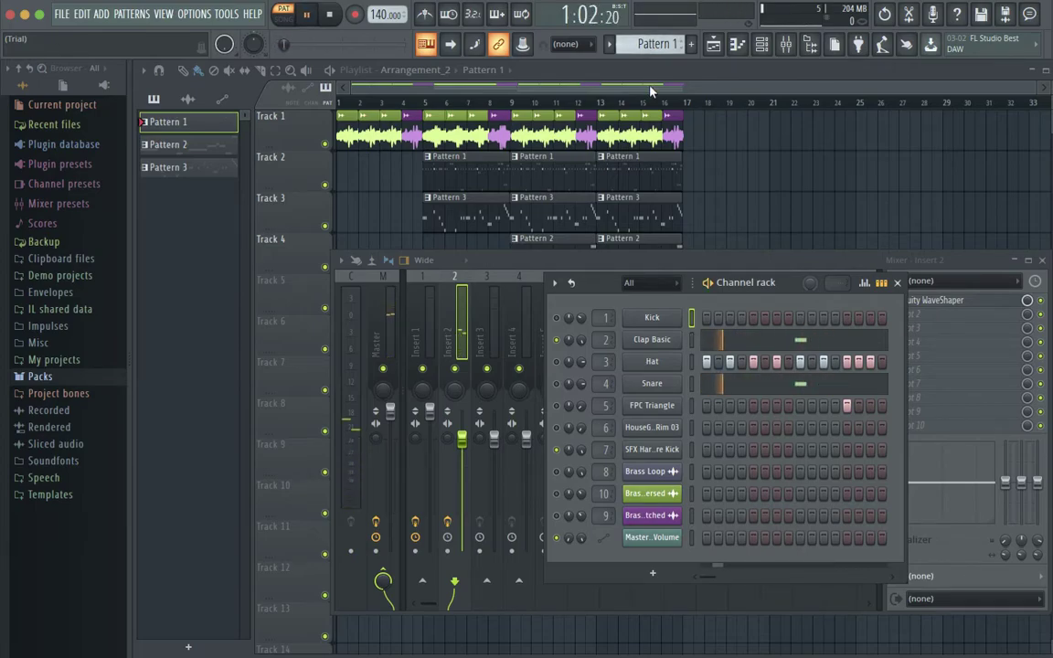
pyautogui.press('space')
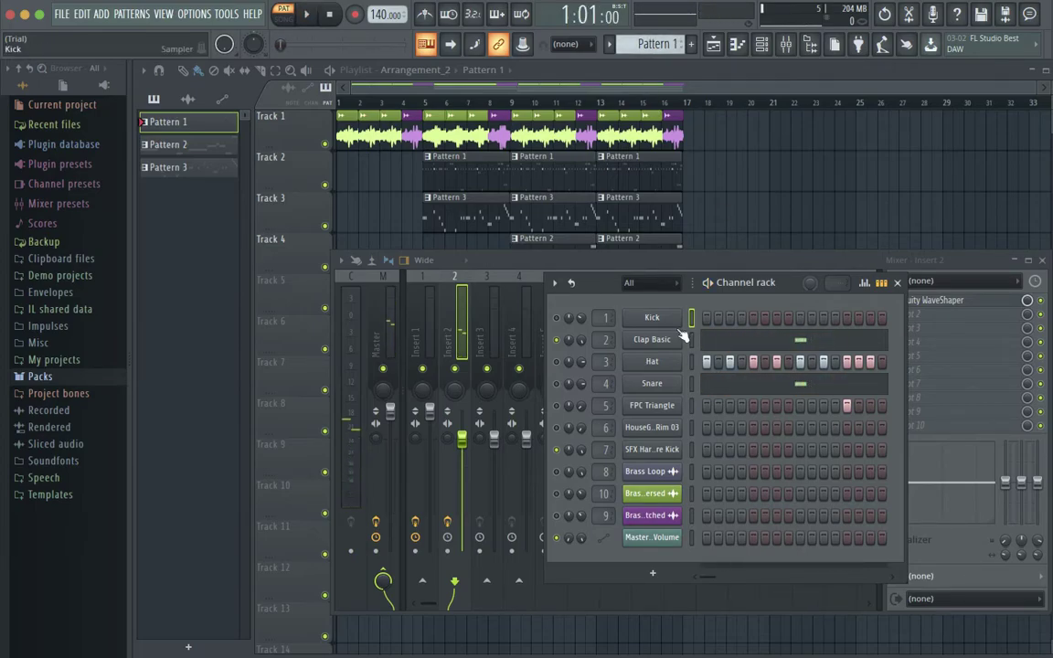
# Close the channel rack, bypass the Fruity WaveShaper on Insert 2, and play Pattern 1 without the effect
pyautogui.click(897, 283)
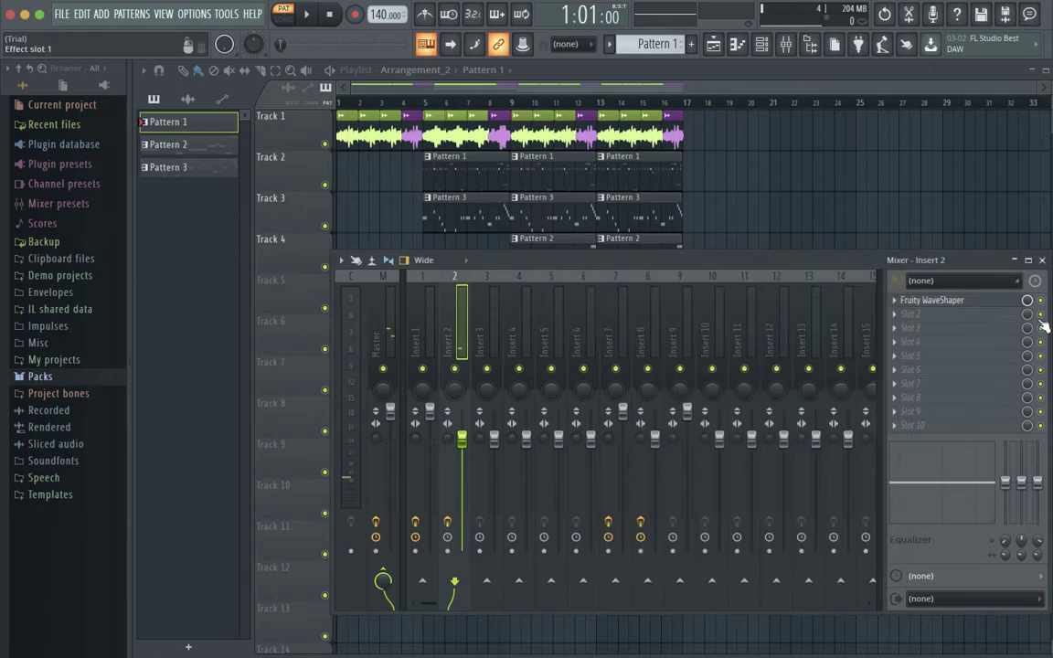
pyautogui.press('space')
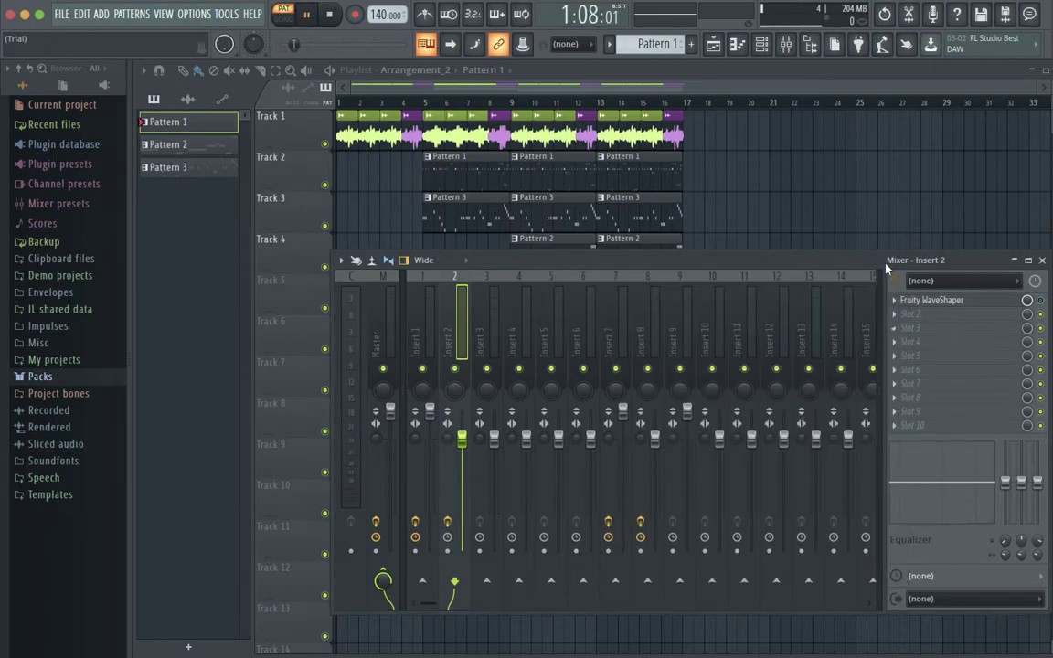
pyautogui.press('space')
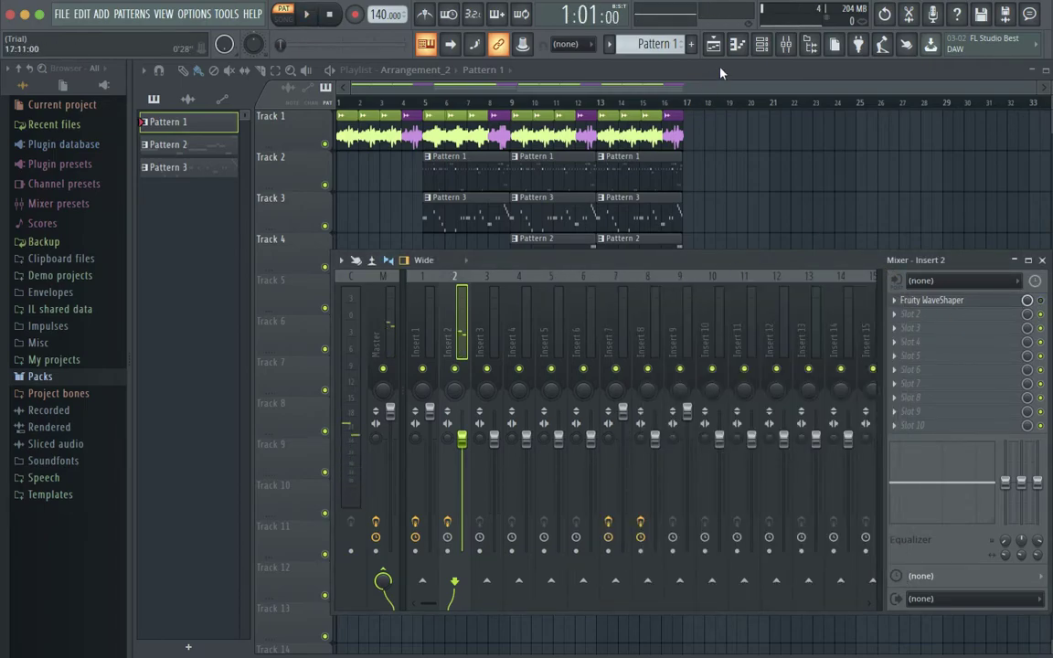
# Route the green reversed brass channel to mixer track 9 and the purple brass channel to track 10
pyautogui.click(761, 45)
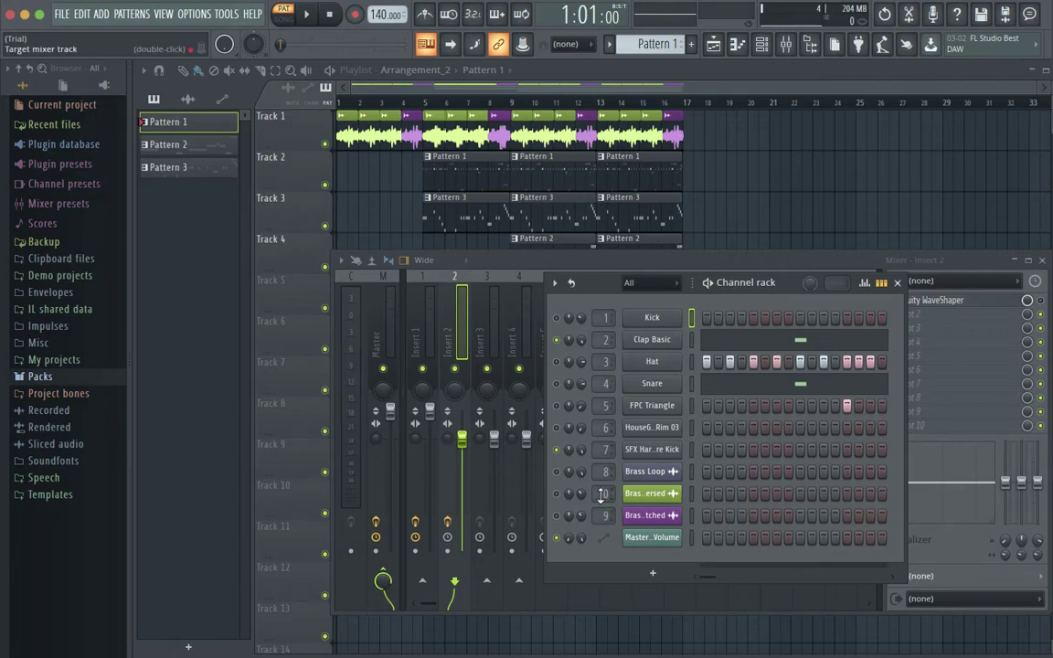
pyautogui.moveTo(603, 493); pyautogui.dragTo(603, 508)
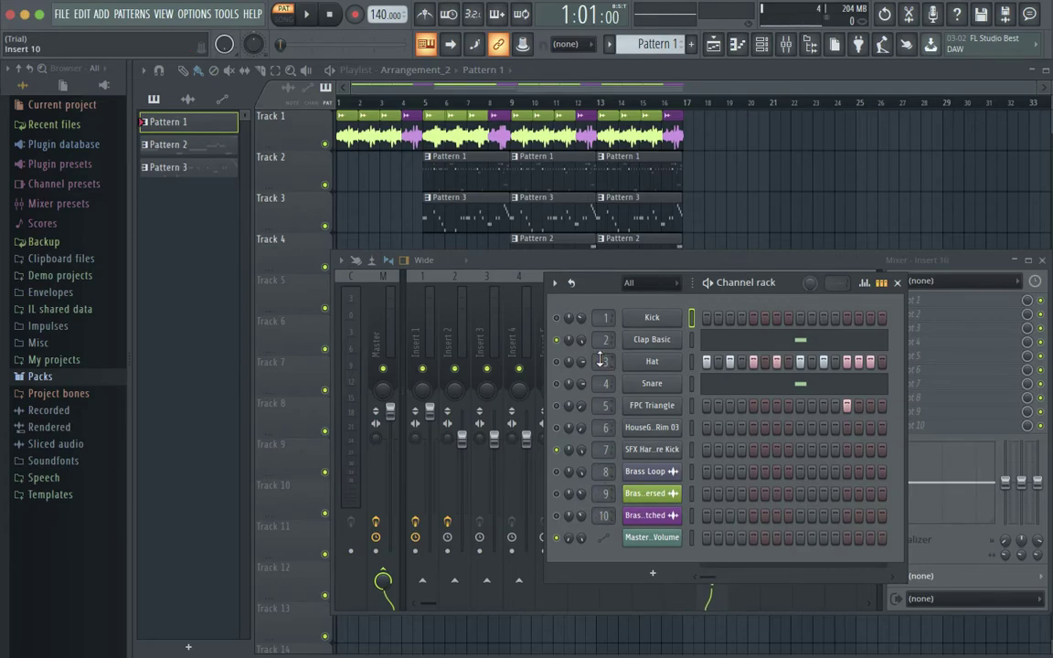
pyautogui.click(912, 268)
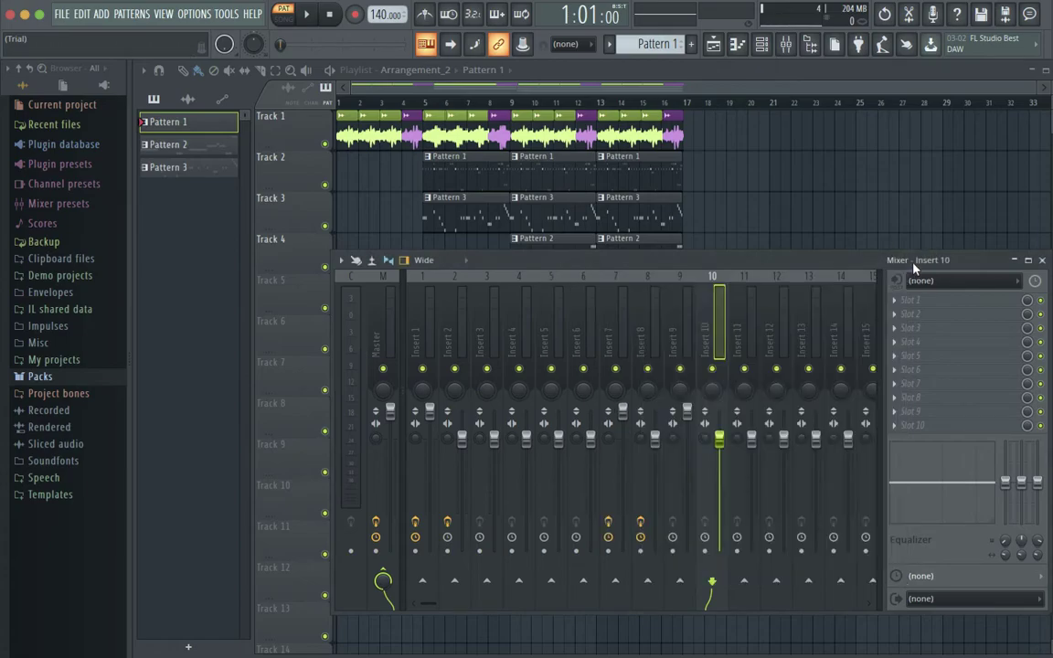
# Mute Insert 1, select Insert 2, and play Pattern 1 to compare the clap with and without Fruity WaveShaper
pyautogui.click(446, 352)
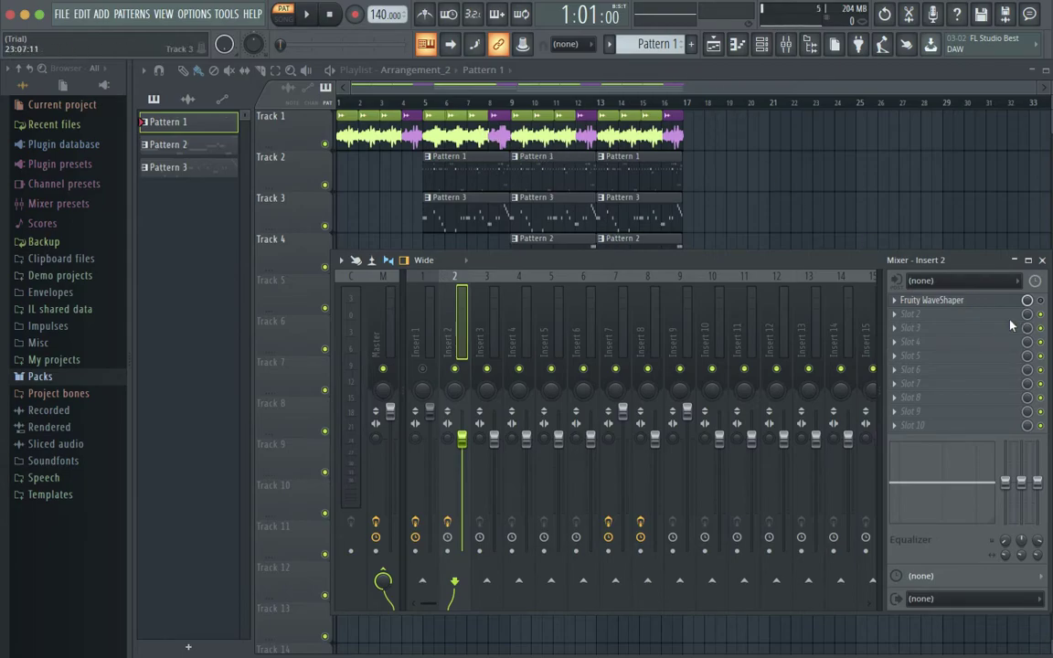
pyautogui.click(763, 46)
pyautogui.press('space')
pyautogui.press('space')
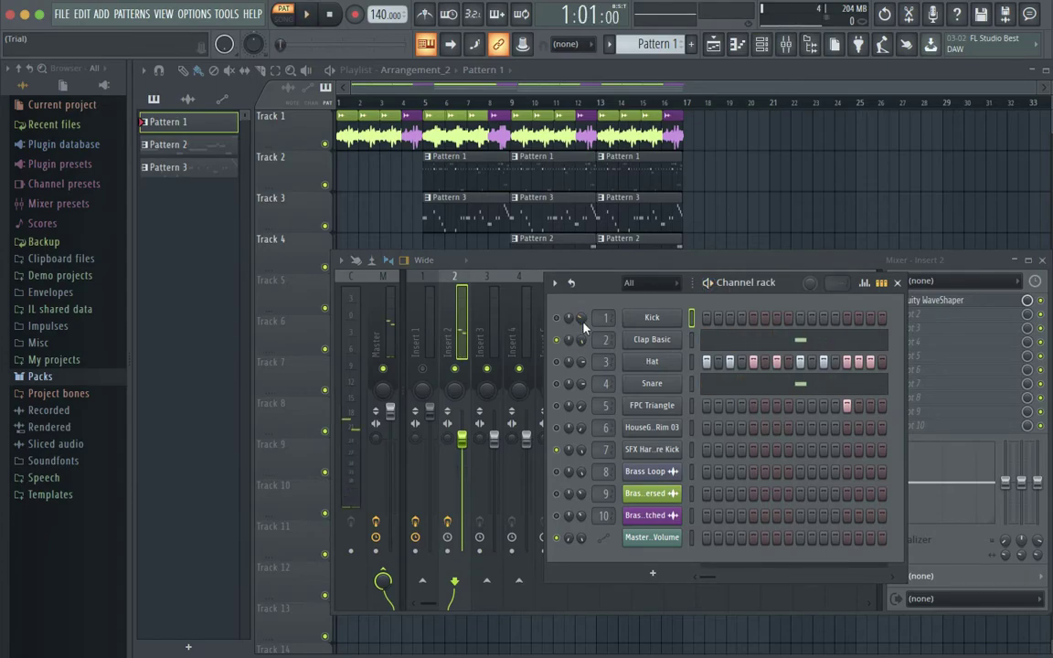
pyautogui.click(898, 284)
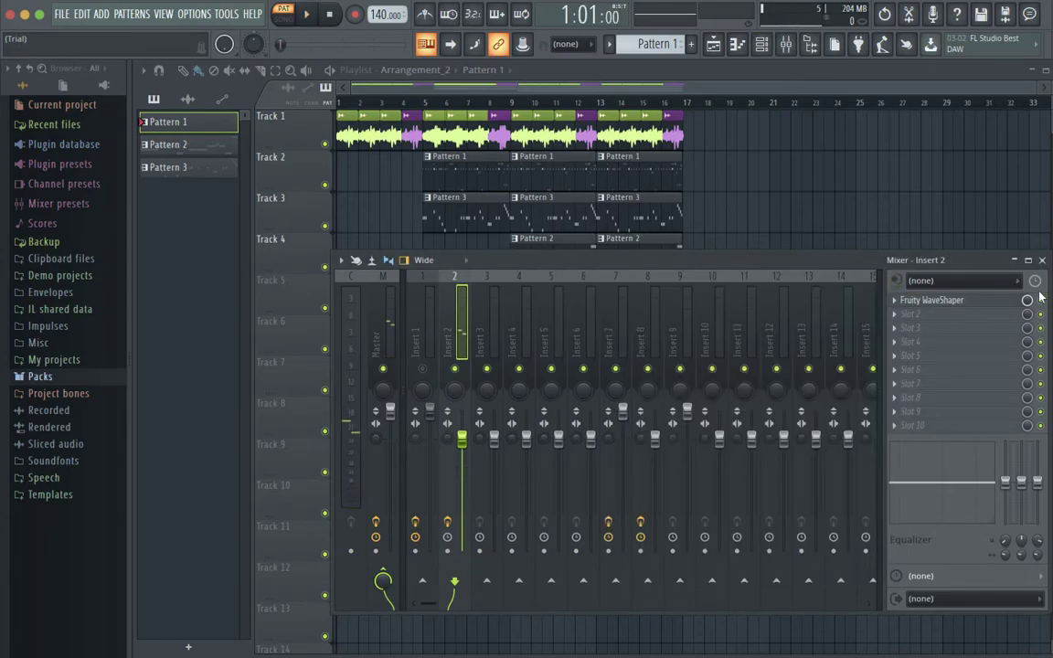
pyautogui.press('space')
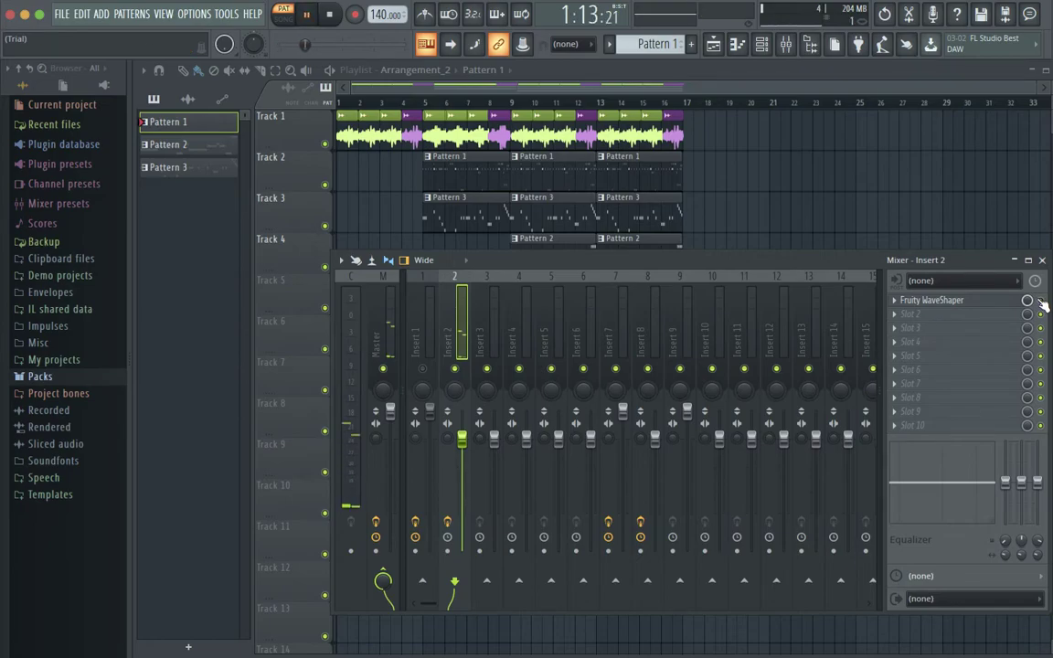
pyautogui.press('space')
pyautogui.click(905, 300)
pyautogui.click(902, 304)
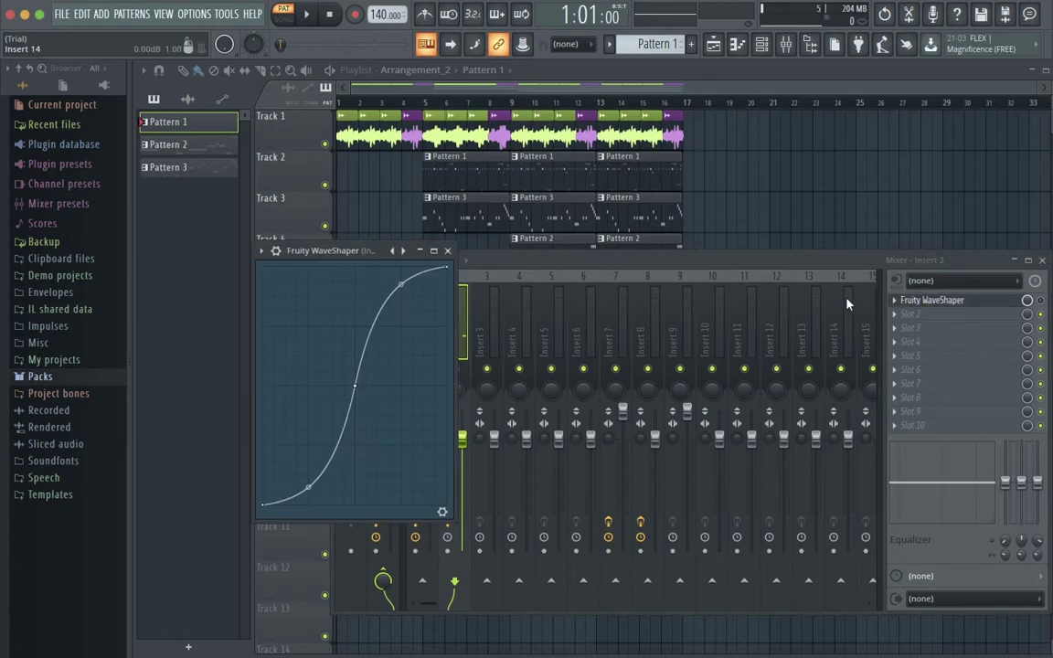
pyautogui.click(447, 250)
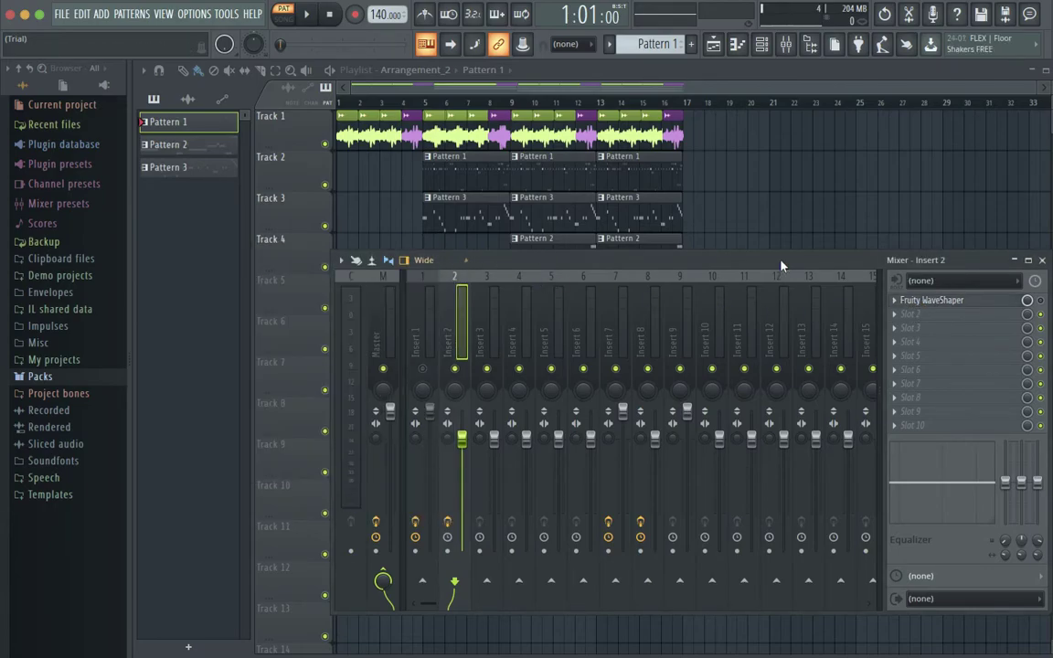
pyautogui.rightClick(918, 302)
pyautogui.click(914, 330)
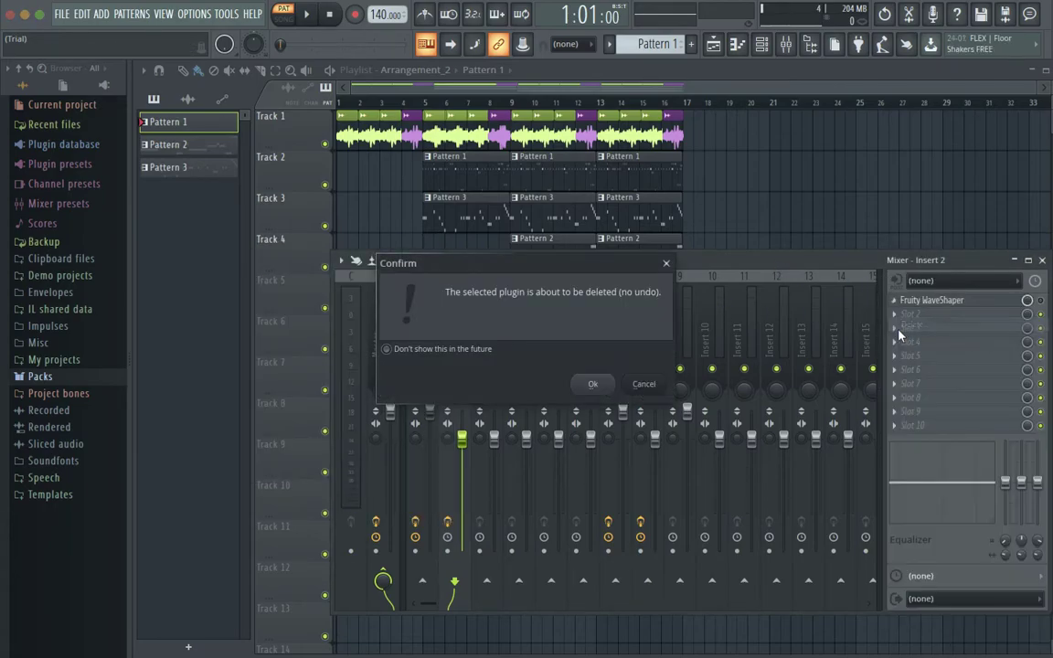
pyautogui.click(665, 263)
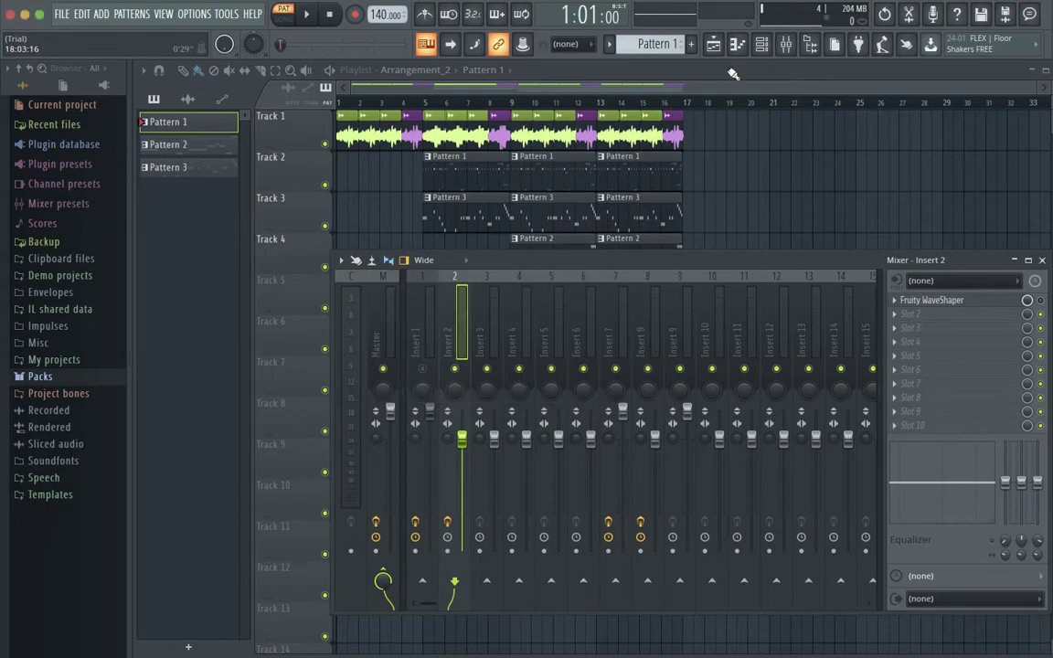
# Check the channel rack, close it, and delete the Fruity WaveShaper from Insert 2
pyautogui.click(761, 47)
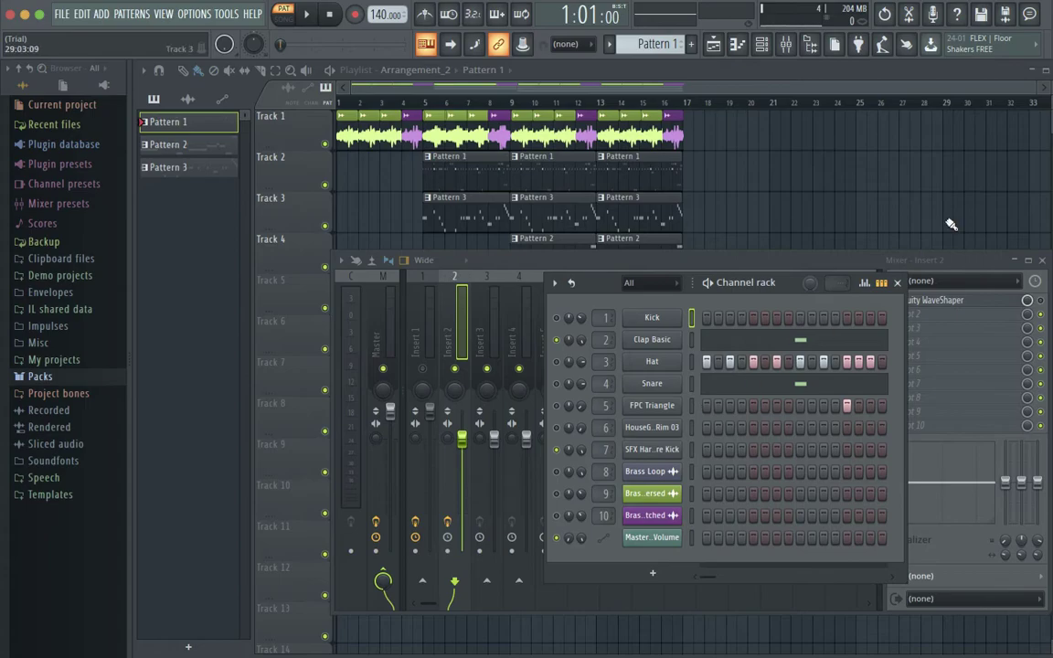
pyautogui.click(896, 283)
pyautogui.rightClick(910, 307)
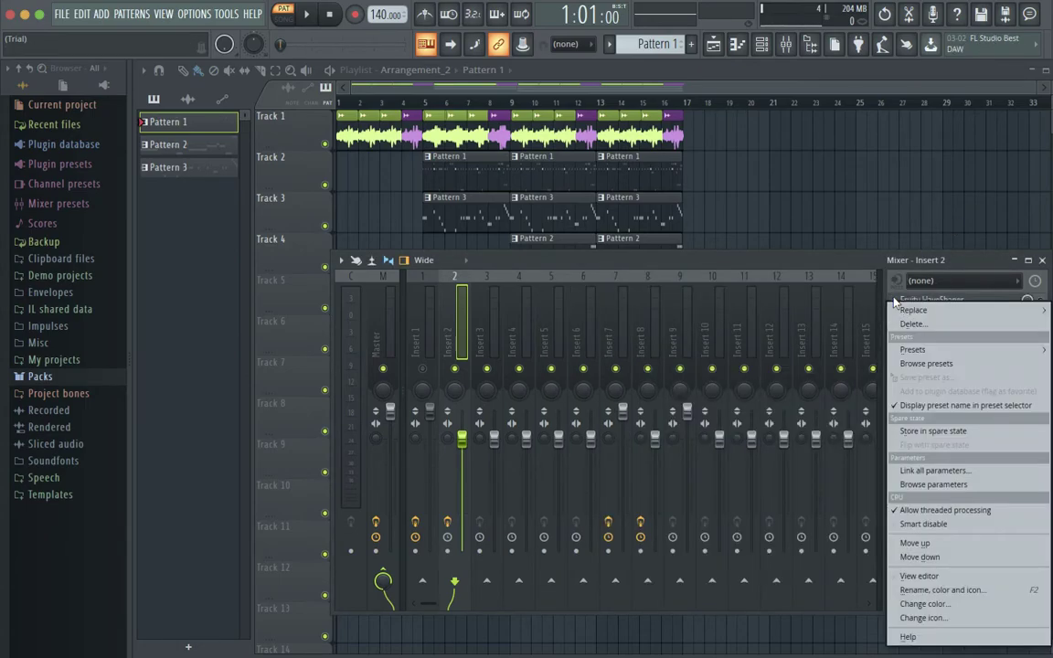
pyautogui.click(905, 327)
pyautogui.click(591, 382)
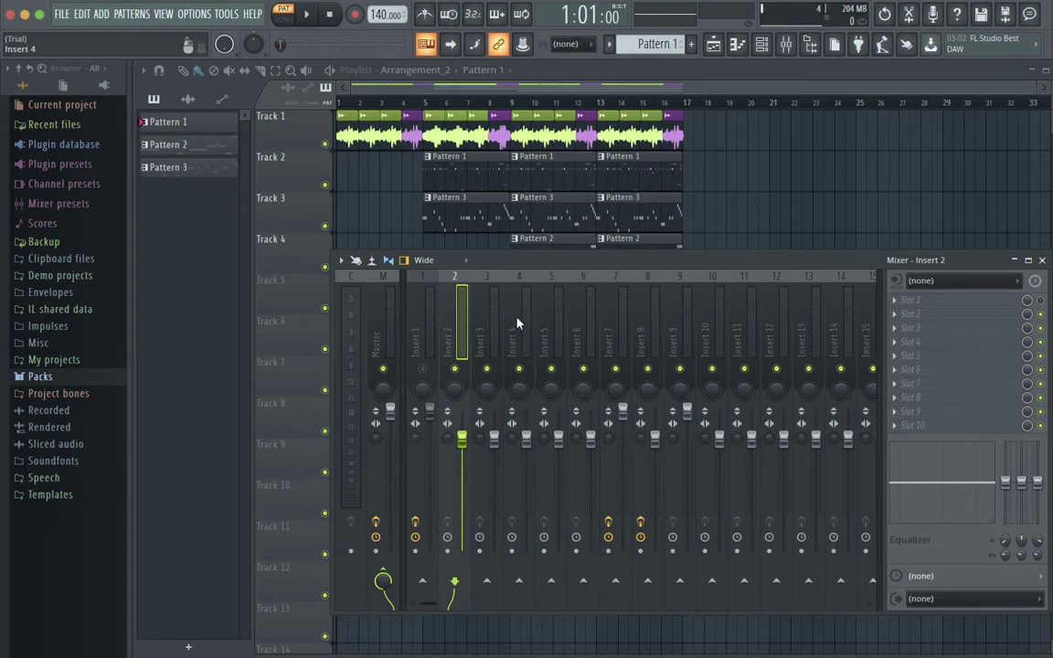
# Look over the channel rack and the effect slots of mixer Inserts 1 to 5
pyautogui.click(518, 319)
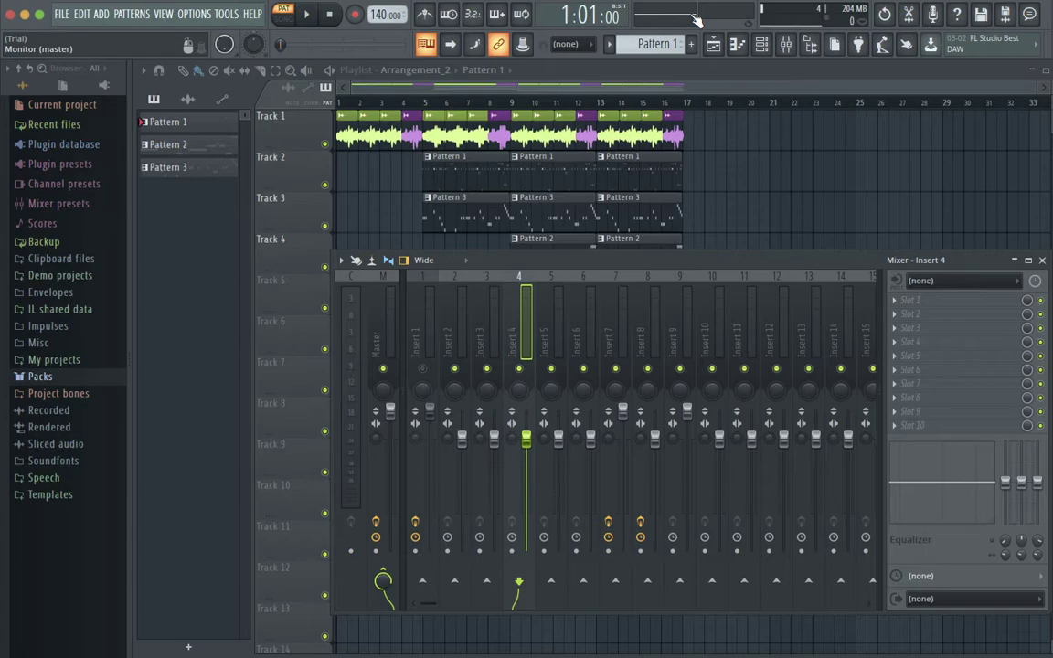
pyautogui.click(786, 42)
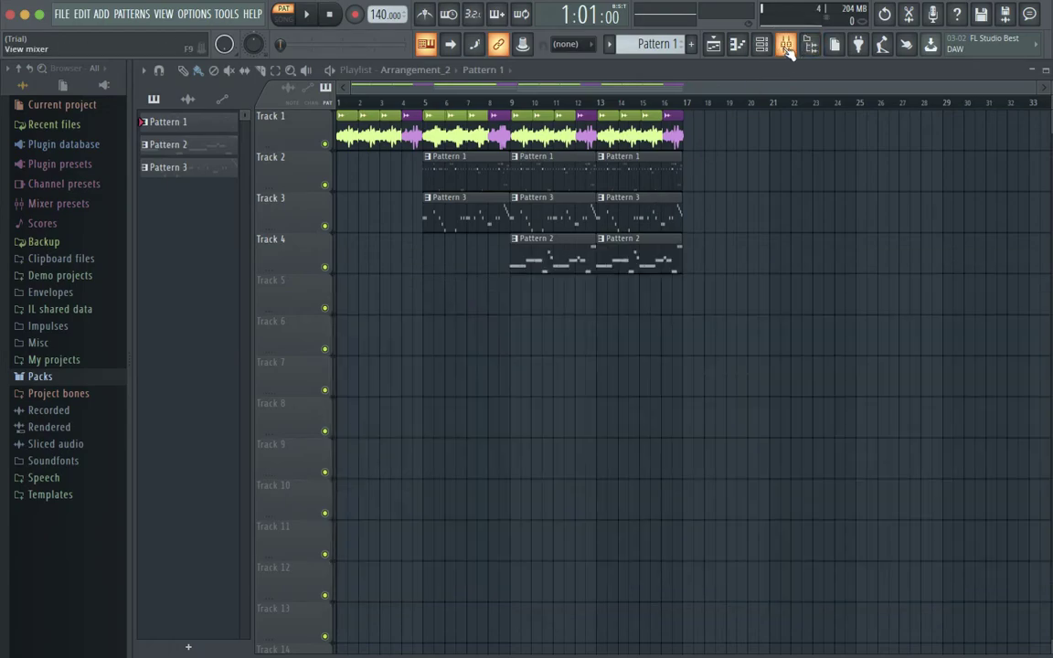
pyautogui.click(786, 42)
pyautogui.click(760, 42)
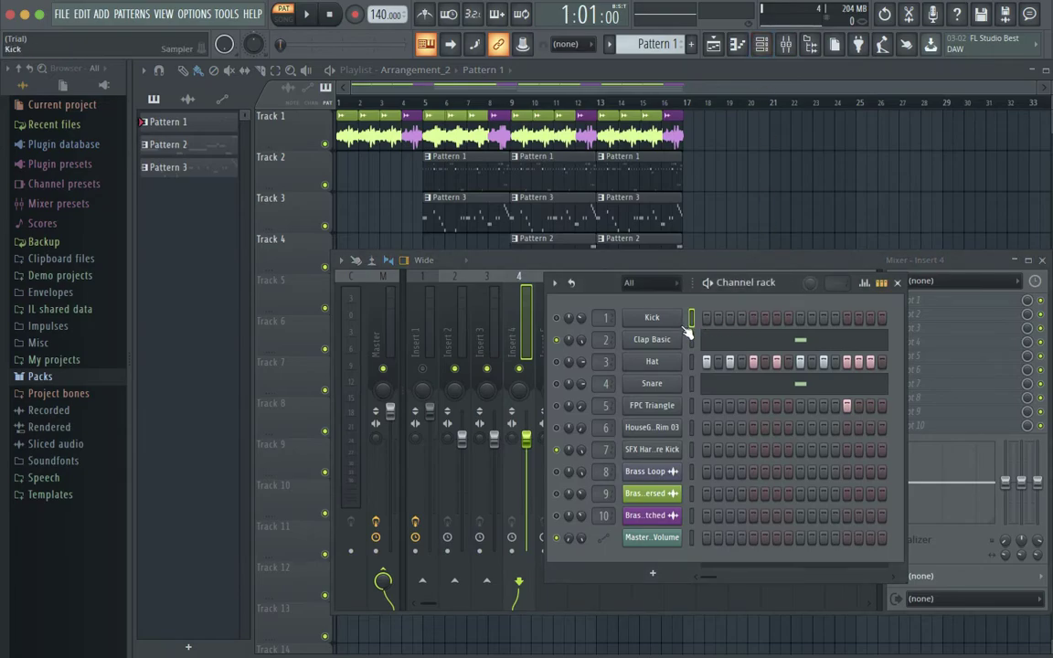
pyautogui.click(421, 349)
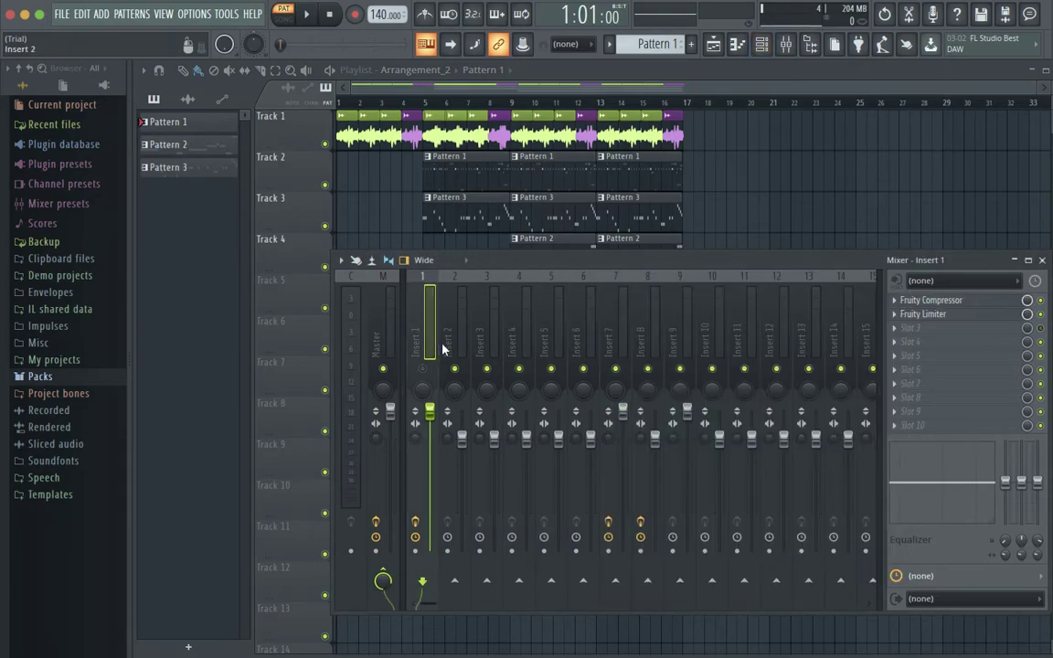
pyautogui.click(457, 351)
pyautogui.click(487, 352)
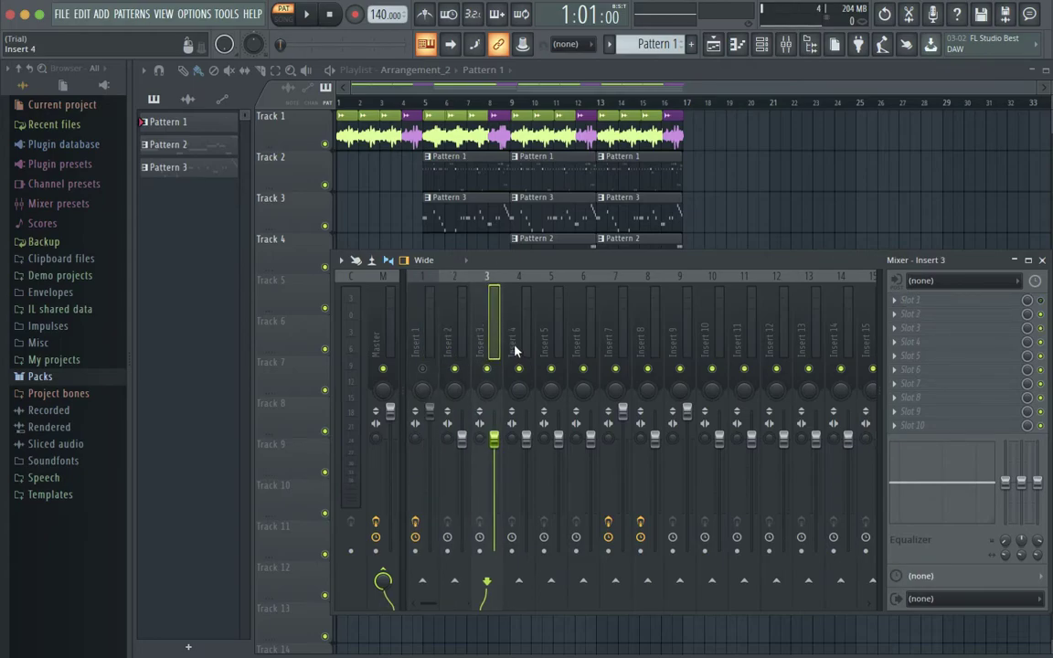
pyautogui.click(523, 350)
pyautogui.click(551, 345)
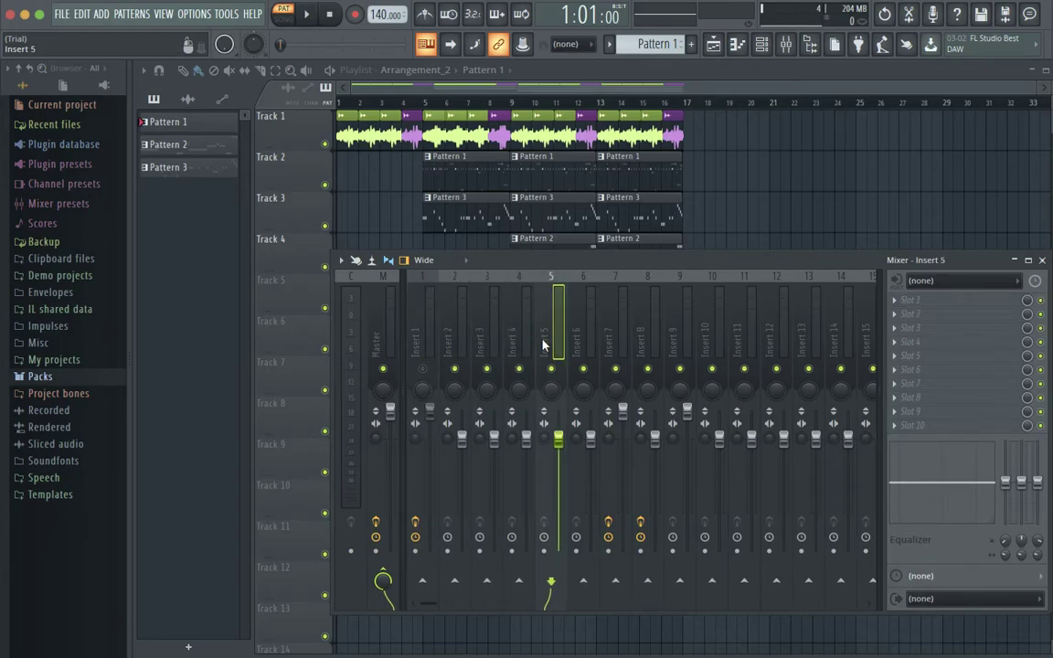
# Show the channel rack above the mixer and check the effect slots of Inserts 6 and 7
pyautogui.click(760, 46)
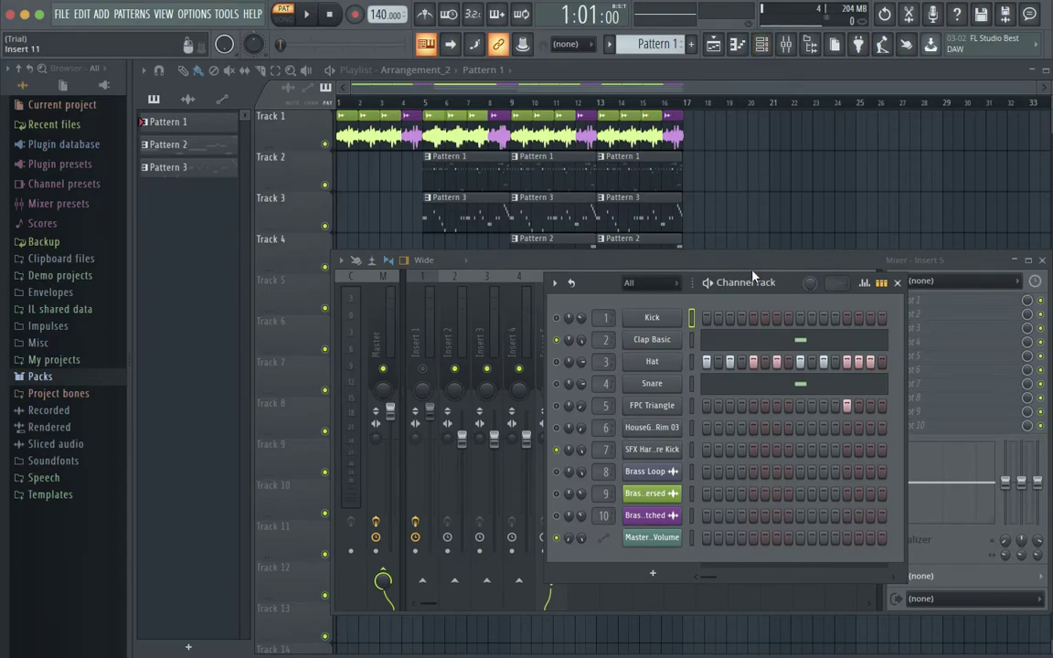
pyautogui.moveTo(785, 284); pyautogui.dragTo(820, 7)
pyautogui.click(599, 380)
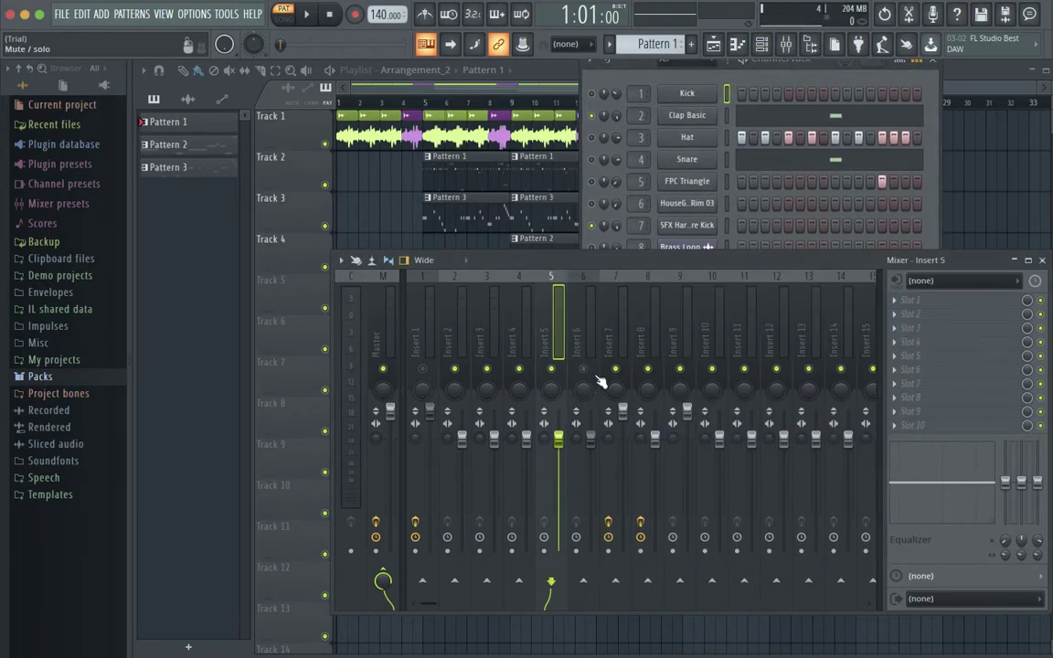
pyautogui.click(575, 331)
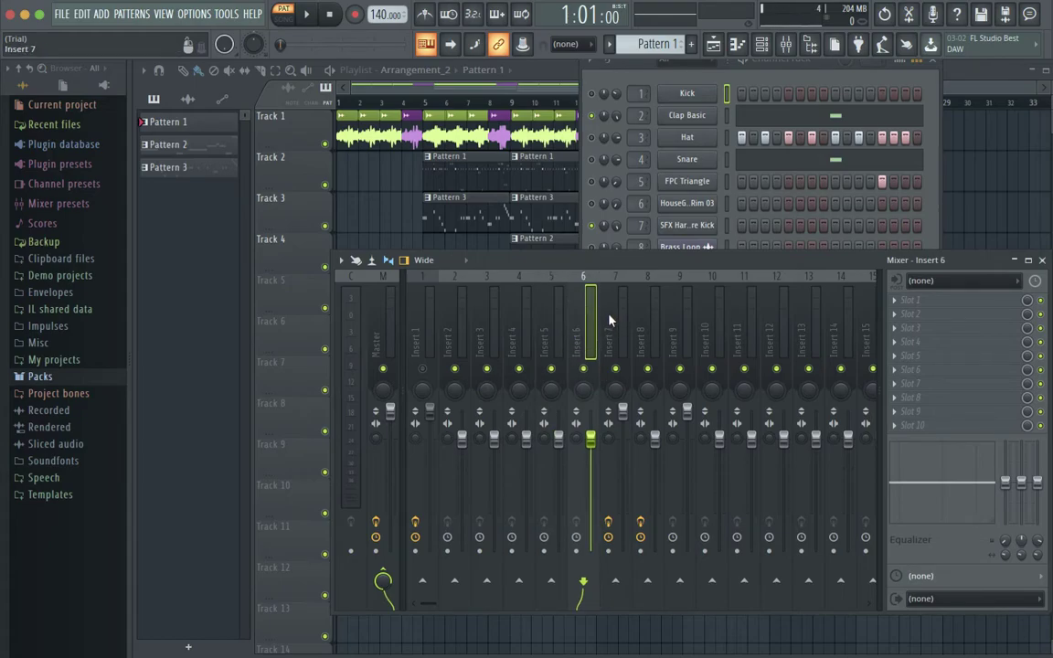
pyautogui.click(610, 320)
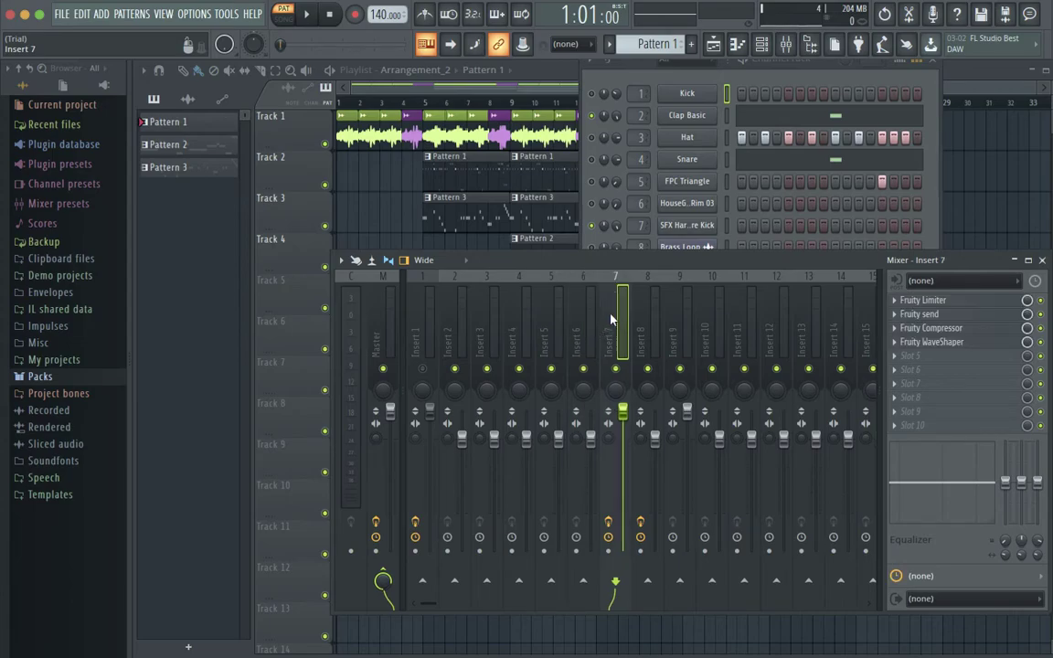
# Compare the channel rack's routing with the effect slots of Inserts 9, 10 and 7
pyautogui.click(735, 82)
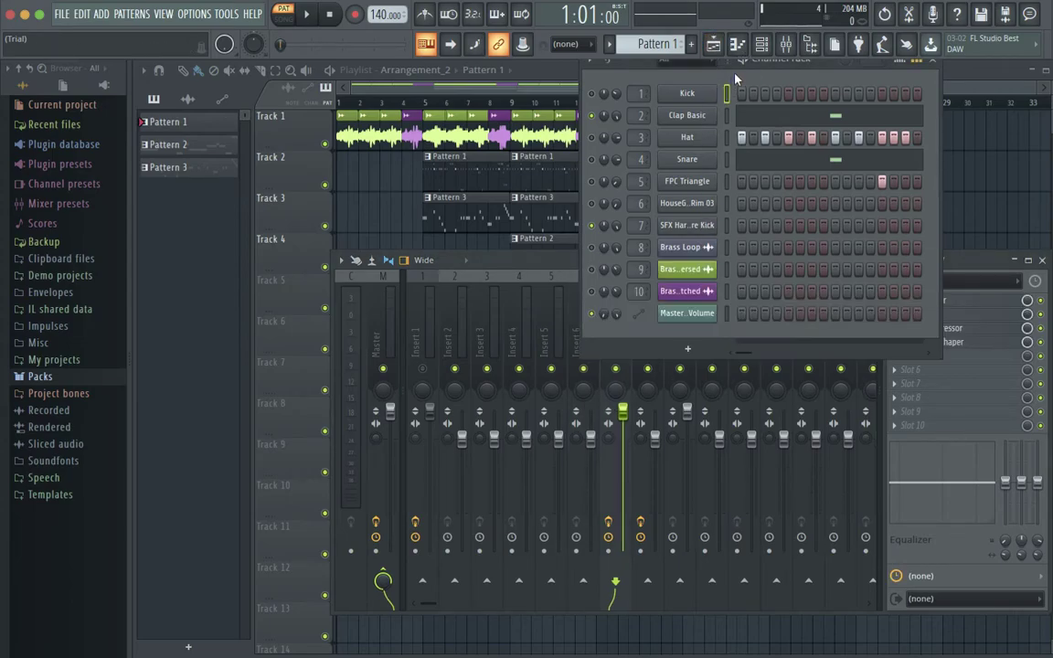
pyautogui.click(676, 380)
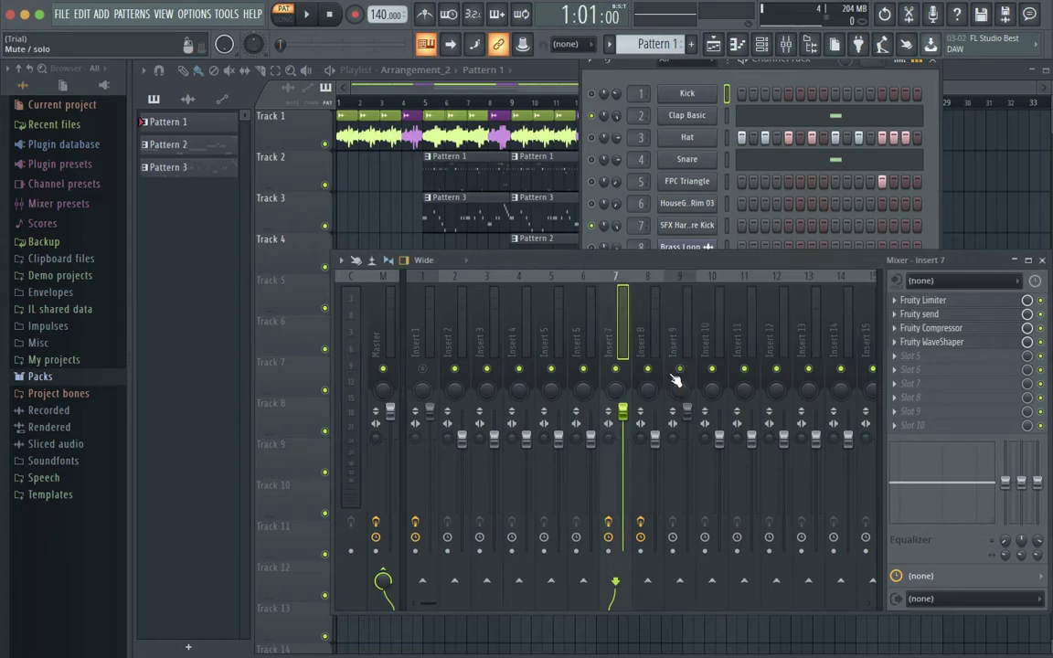
pyautogui.click(681, 320)
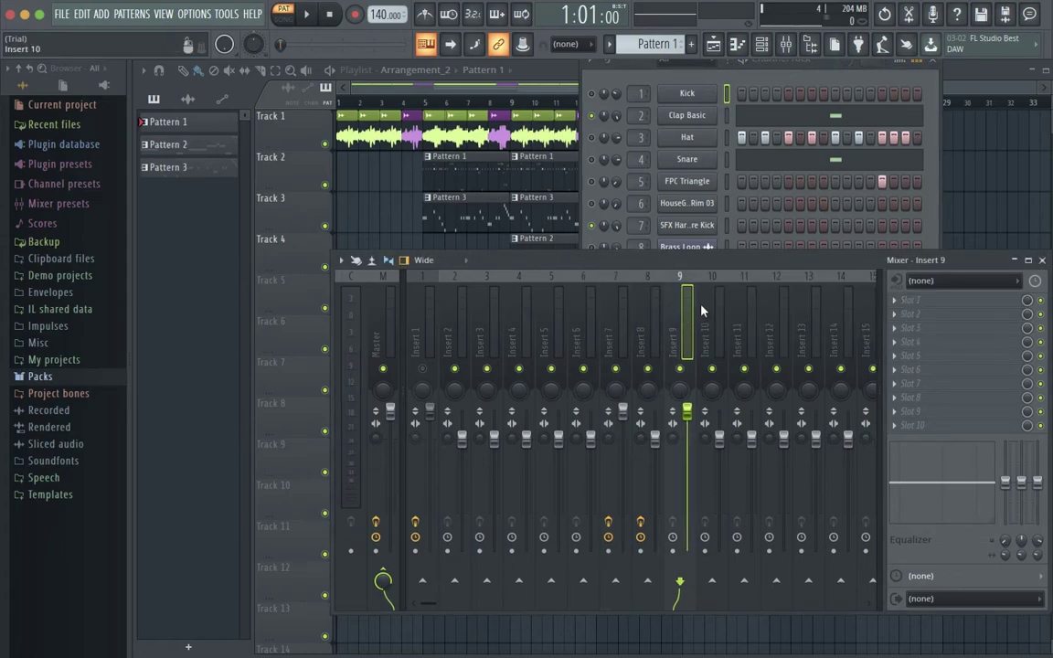
pyautogui.click(708, 309)
pyautogui.click(612, 313)
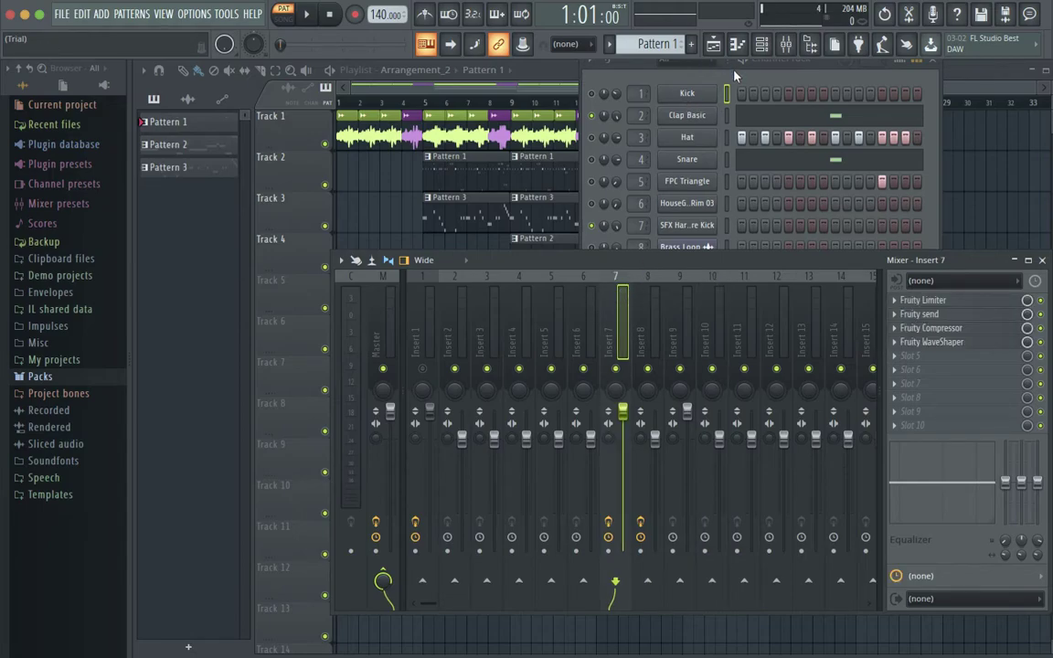
# Move the channel rack fully into view and check the settings windows of the green and purple brass channels
pyautogui.click(660, 61)
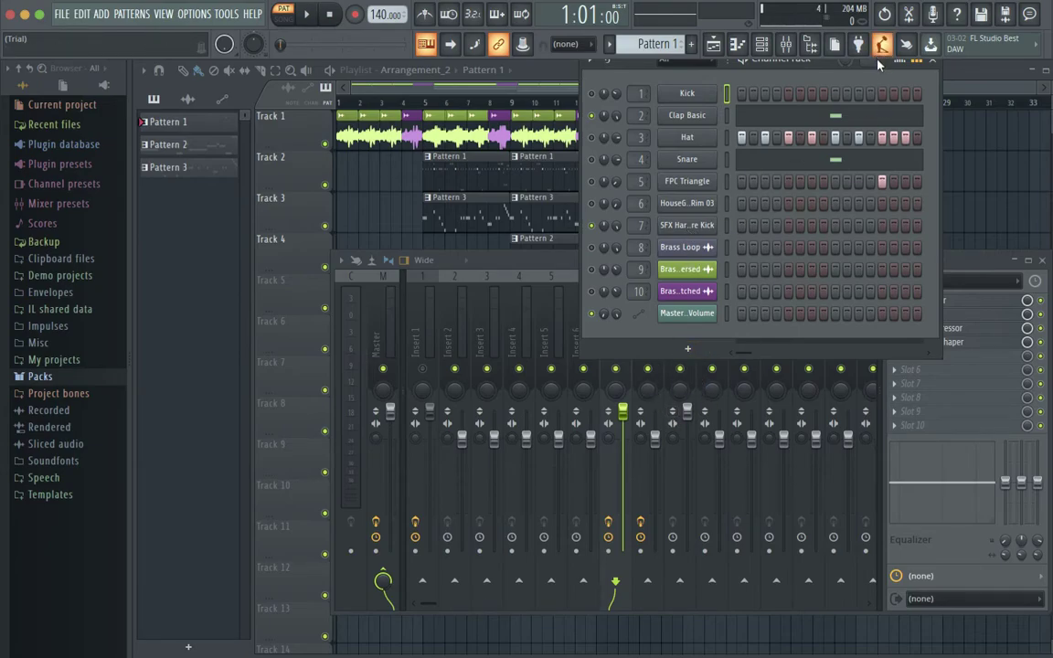
pyautogui.moveTo(721, 60); pyautogui.dragTo(832, 75)
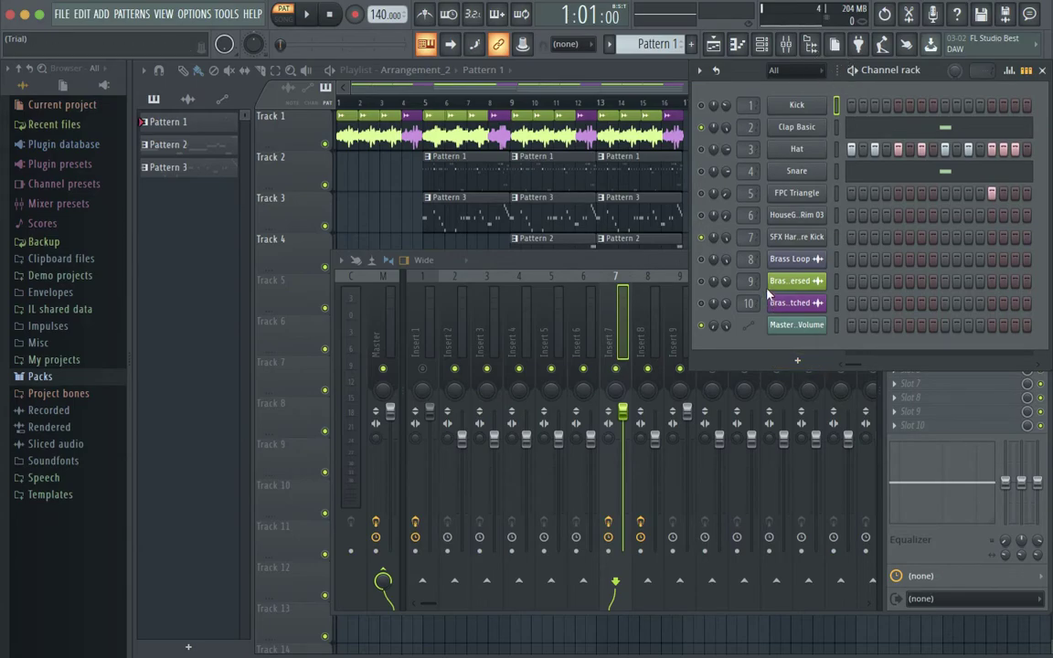
pyautogui.click(796, 282)
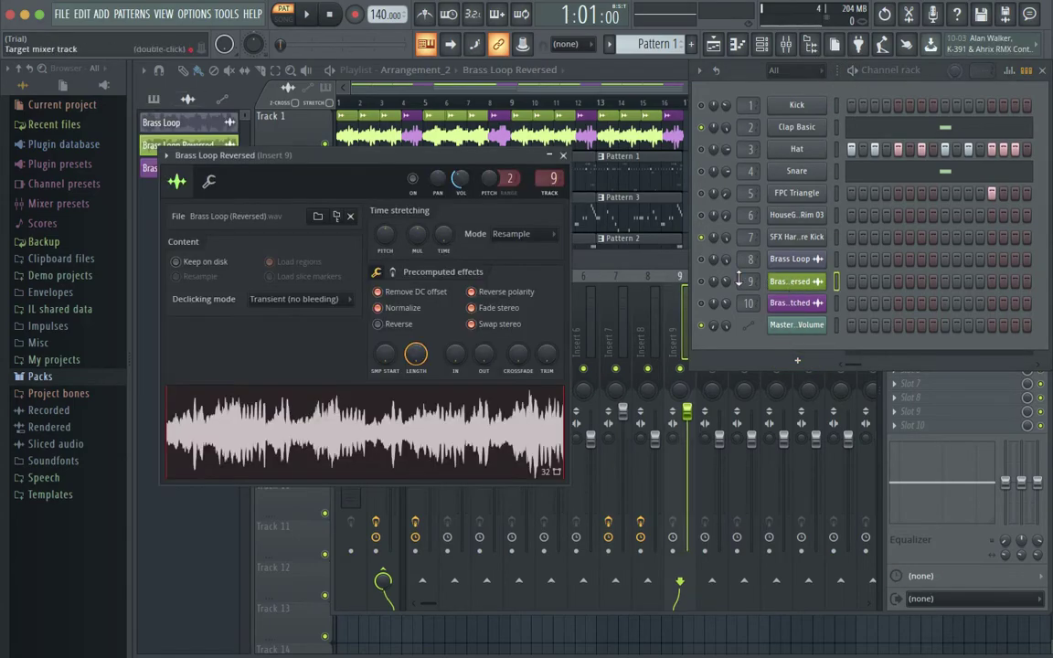
pyautogui.click(561, 157)
pyautogui.click(795, 302)
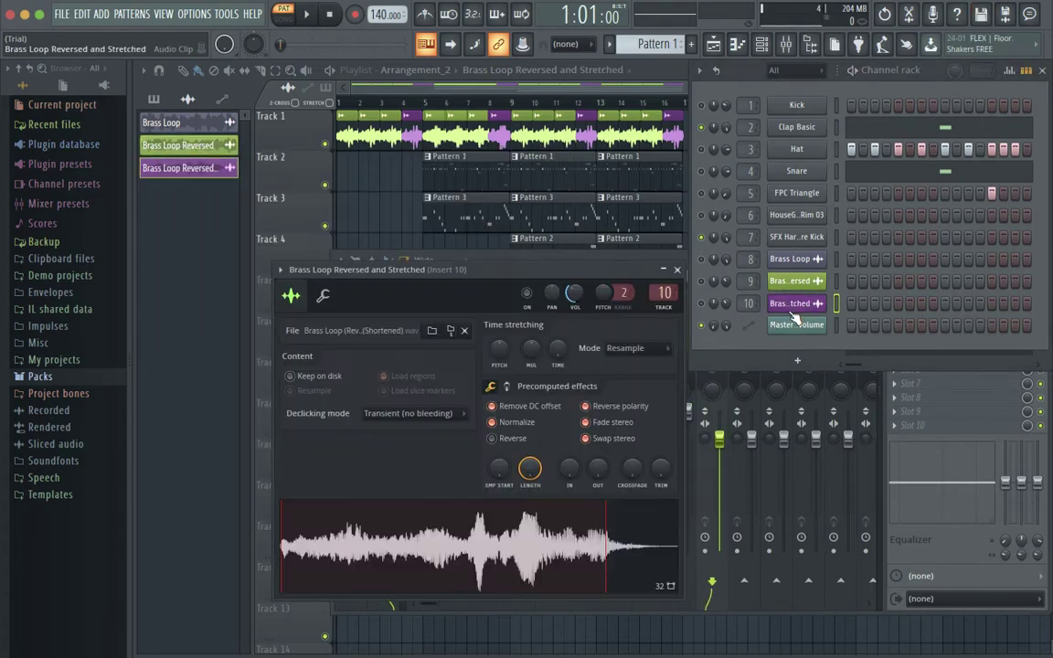
pyautogui.click(676, 270)
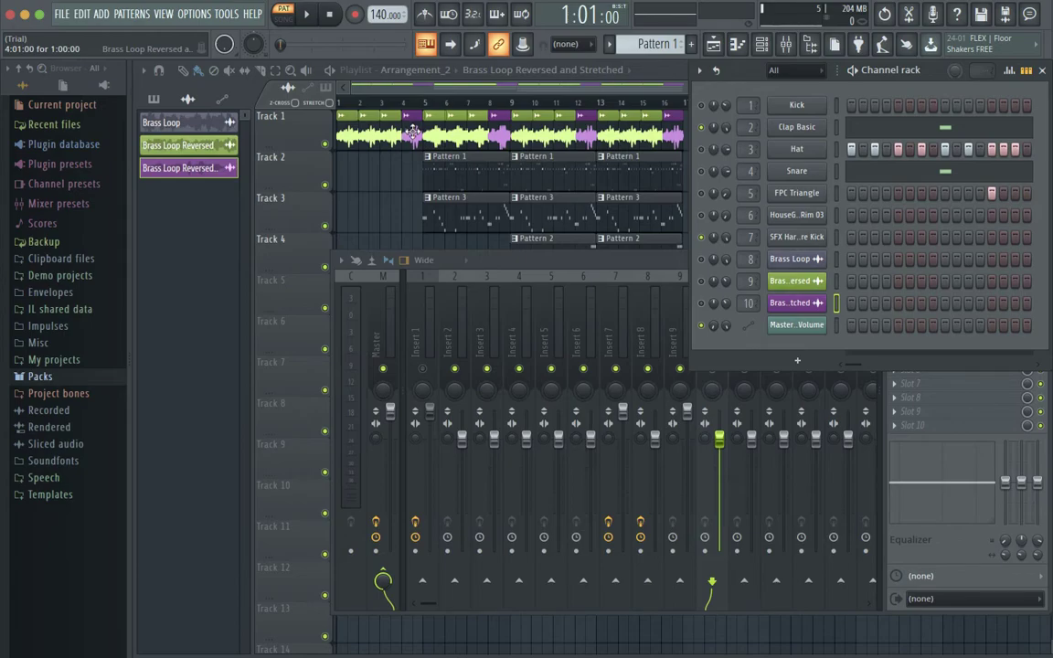
# View the SFX Hardcore Kick channel's settings, then close them and the channel rack
pyautogui.click(811, 237)
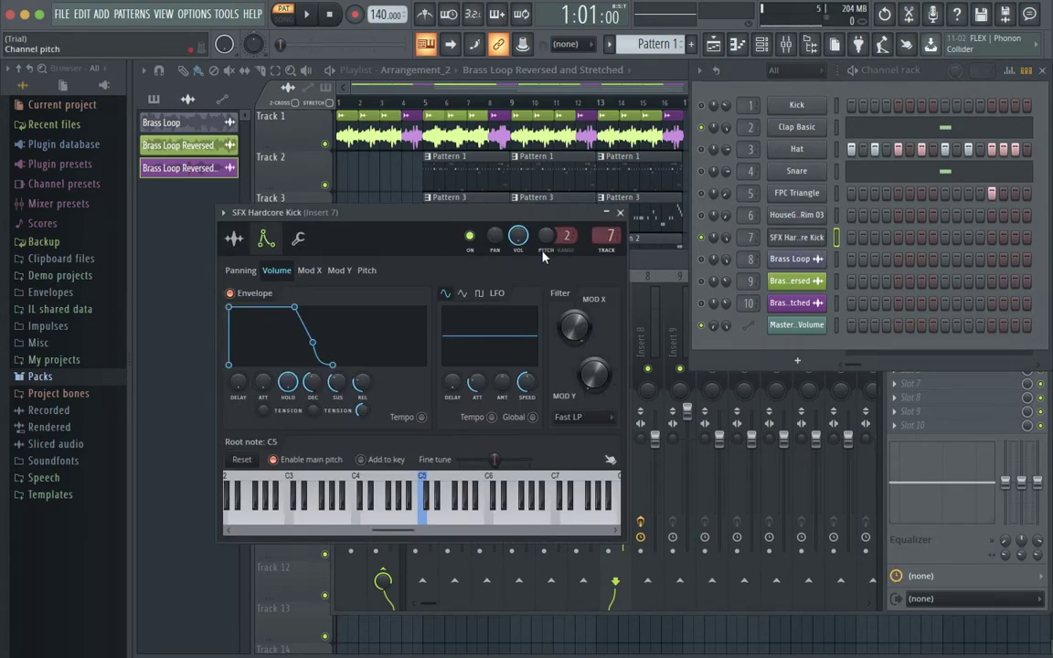
pyautogui.click(619, 213)
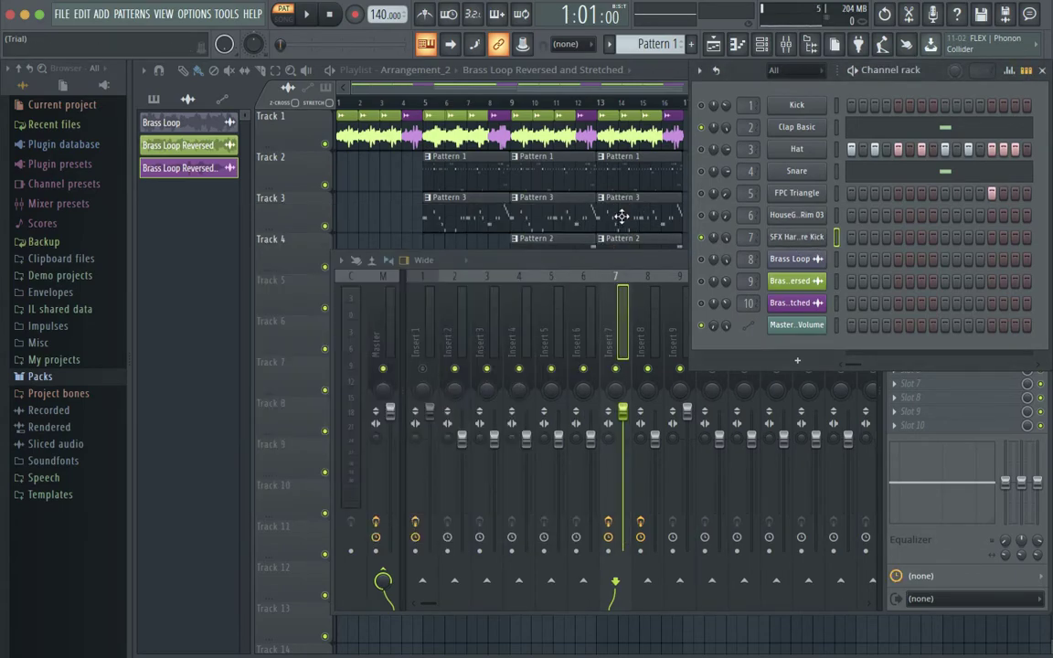
pyautogui.click(1042, 70)
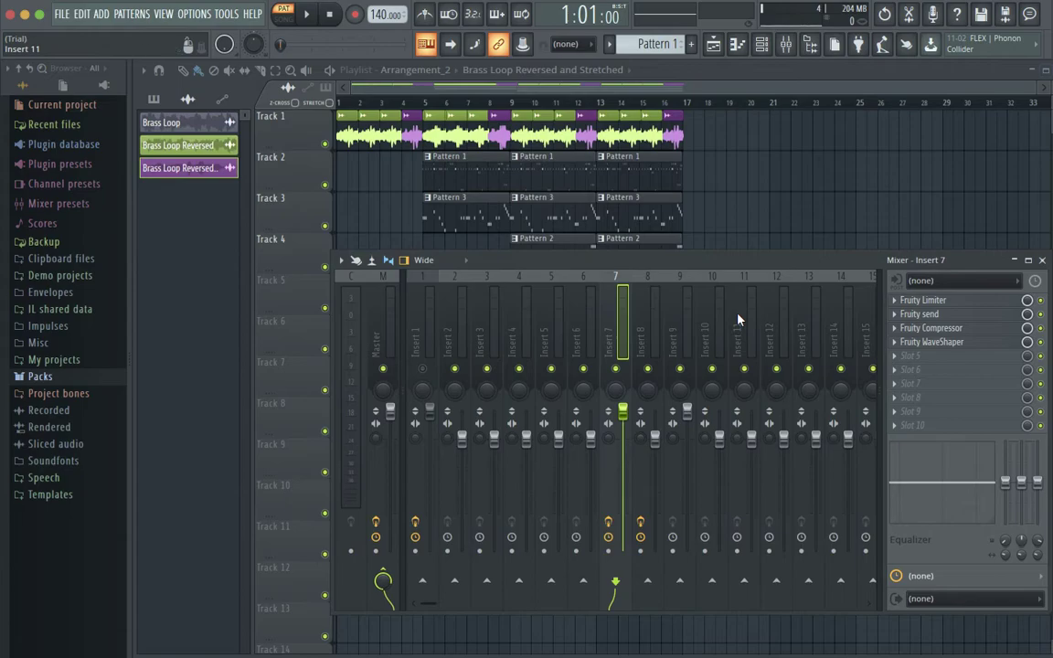
# Examine the settings of Fruity send, Fruity Compressor and Fruity WaveShaper on Insert 7, closing each one
pyautogui.click(917, 314)
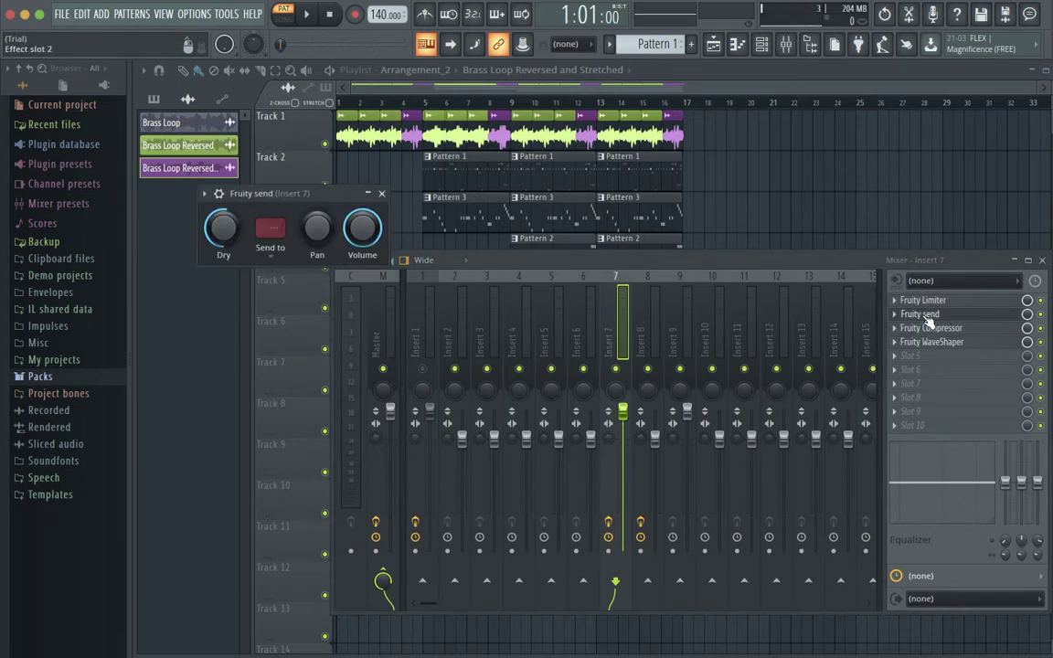
pyautogui.click(382, 197)
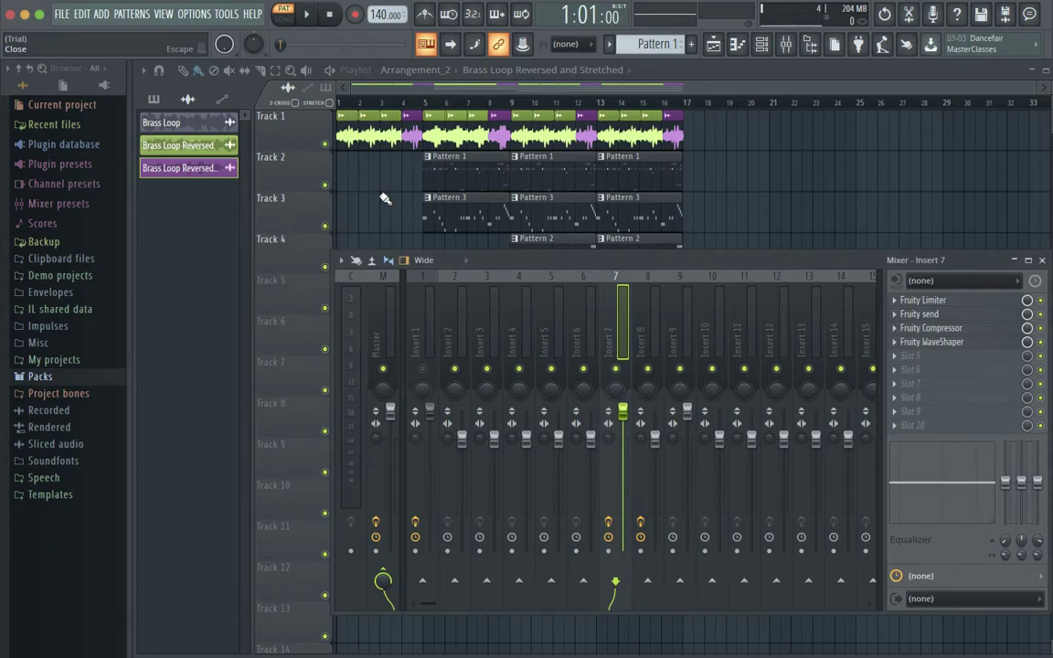
pyautogui.click(940, 329)
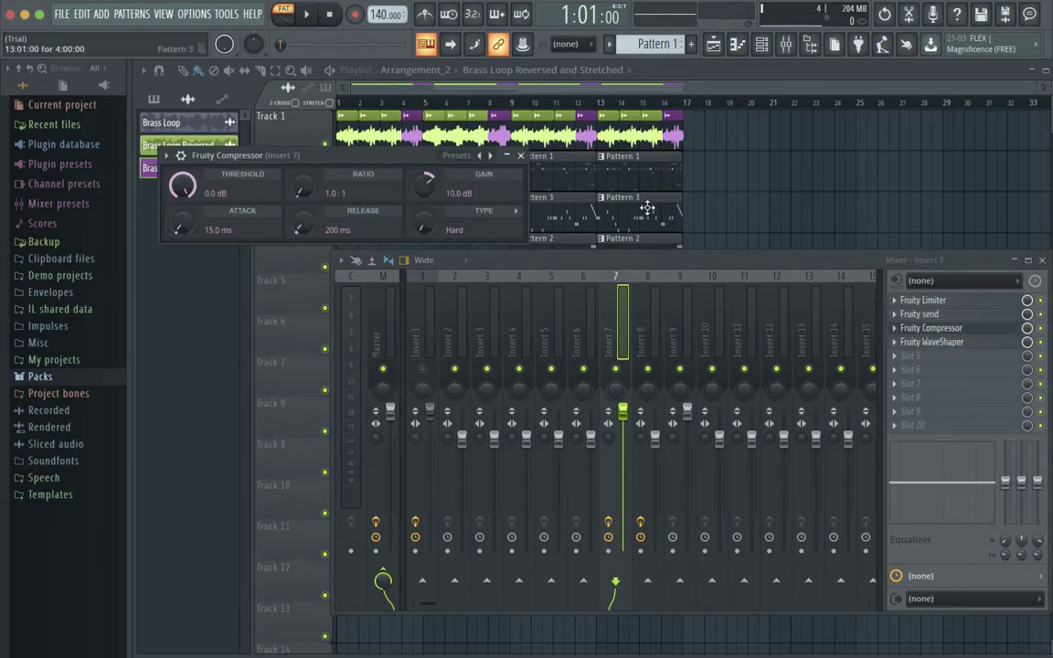
pyautogui.click(522, 159)
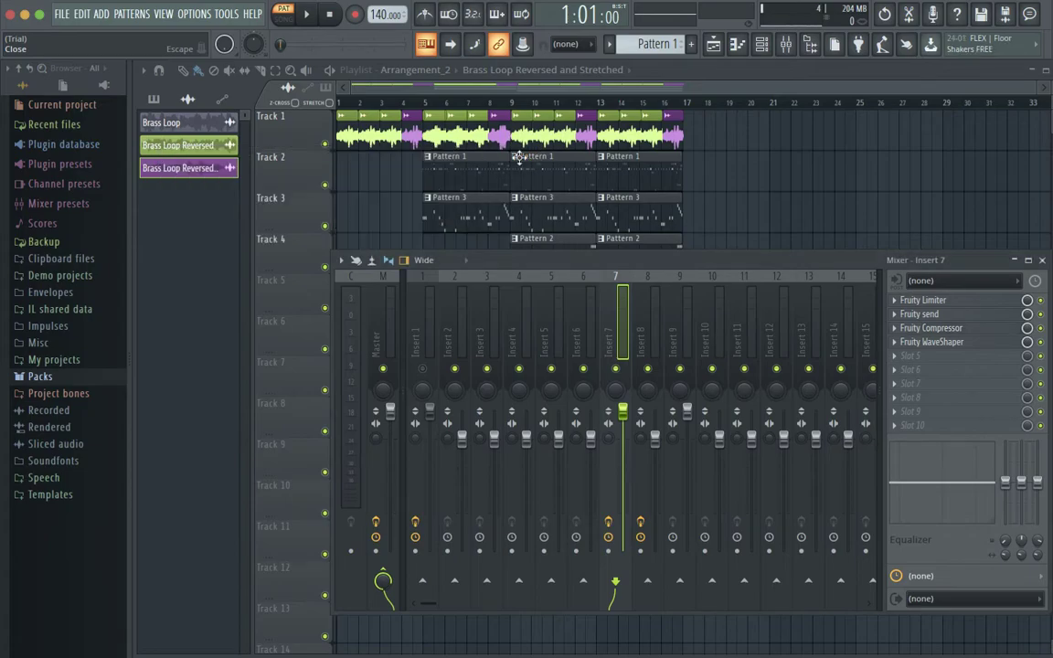
pyautogui.click(950, 346)
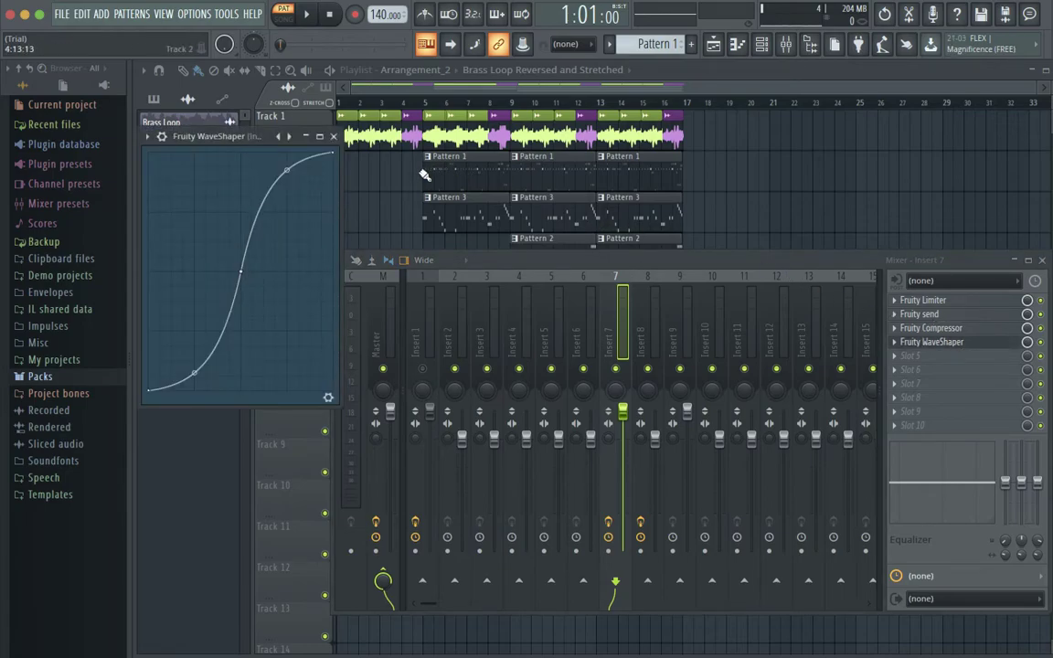
pyautogui.click(334, 138)
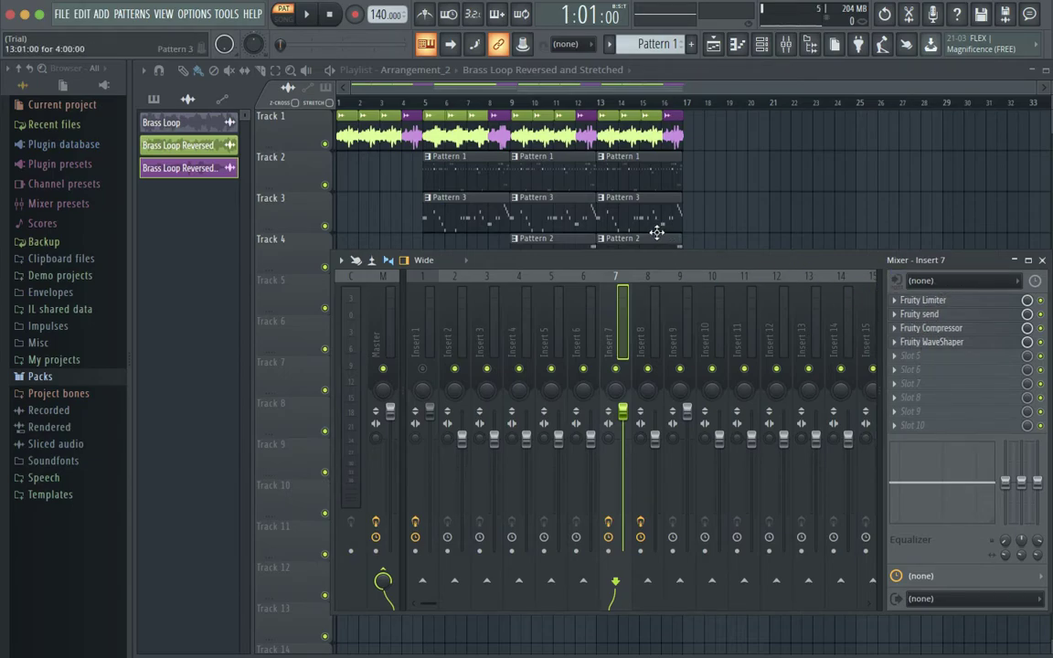
# Examine the SFX Hardcore Kick channel's sample, envelope and miscellaneous settings in the channel rack, then close its window
pyautogui.press('F6')
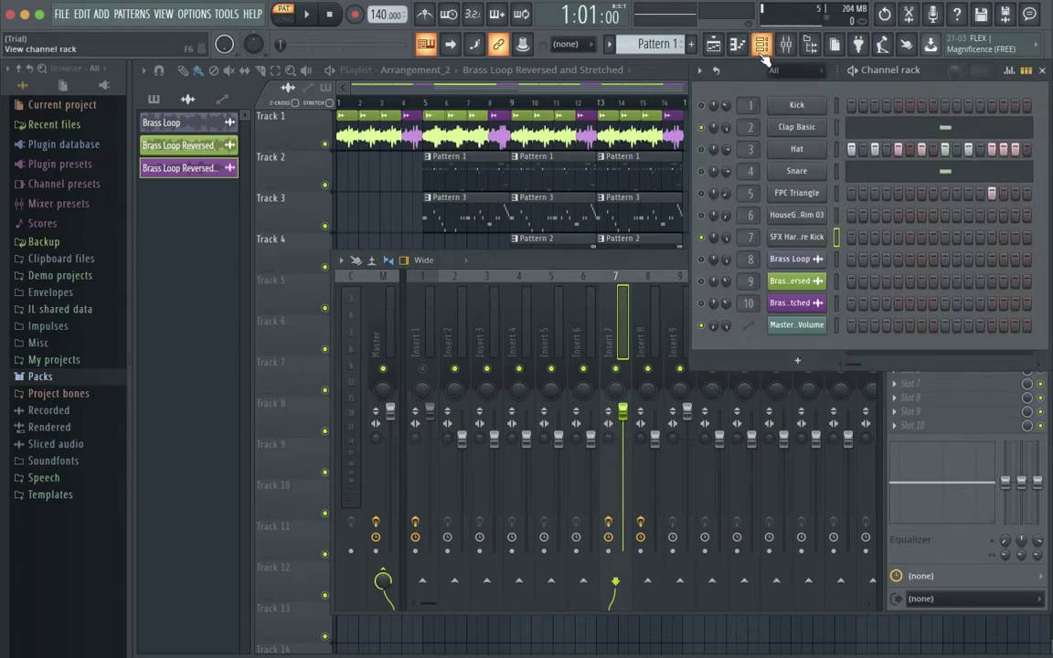
pyautogui.click(797, 236)
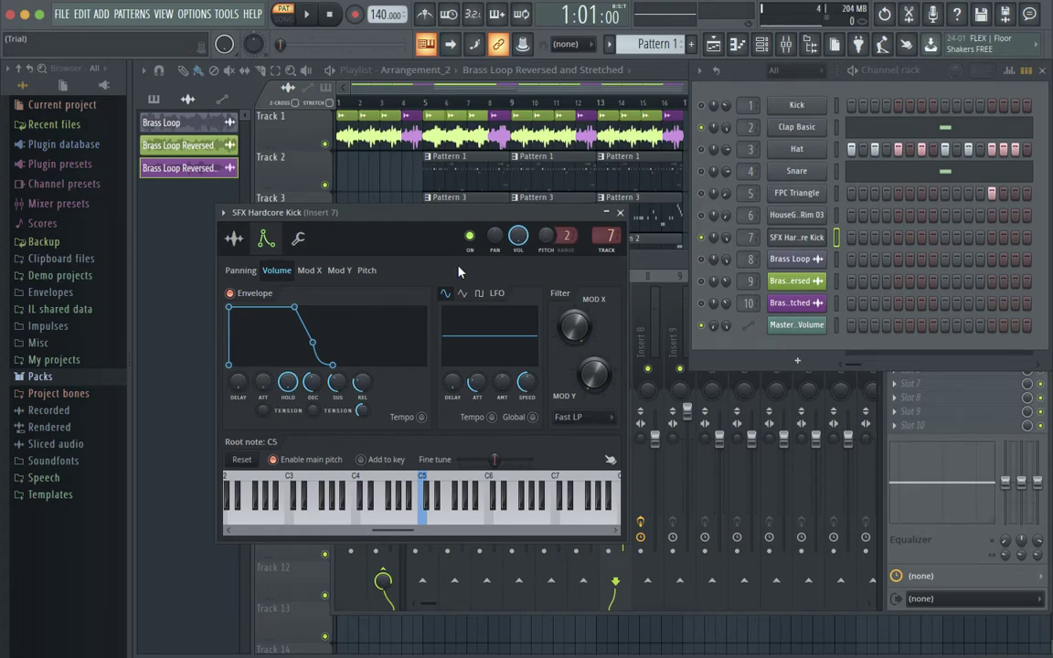
pyautogui.click(235, 240)
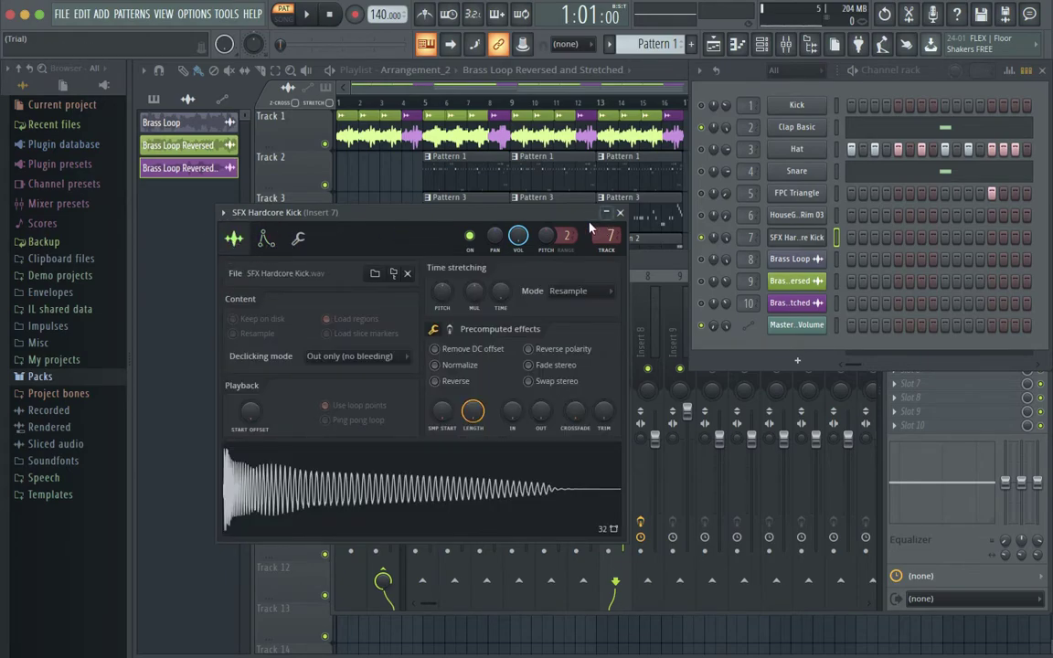
pyautogui.click(266, 239)
pyautogui.click(298, 238)
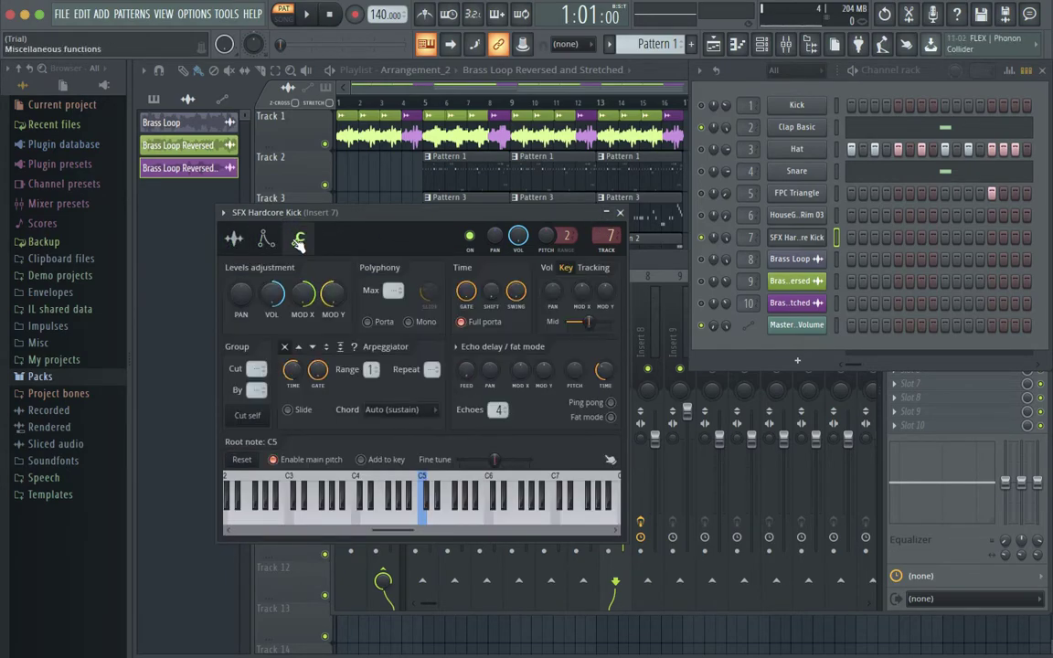
pyautogui.click(237, 238)
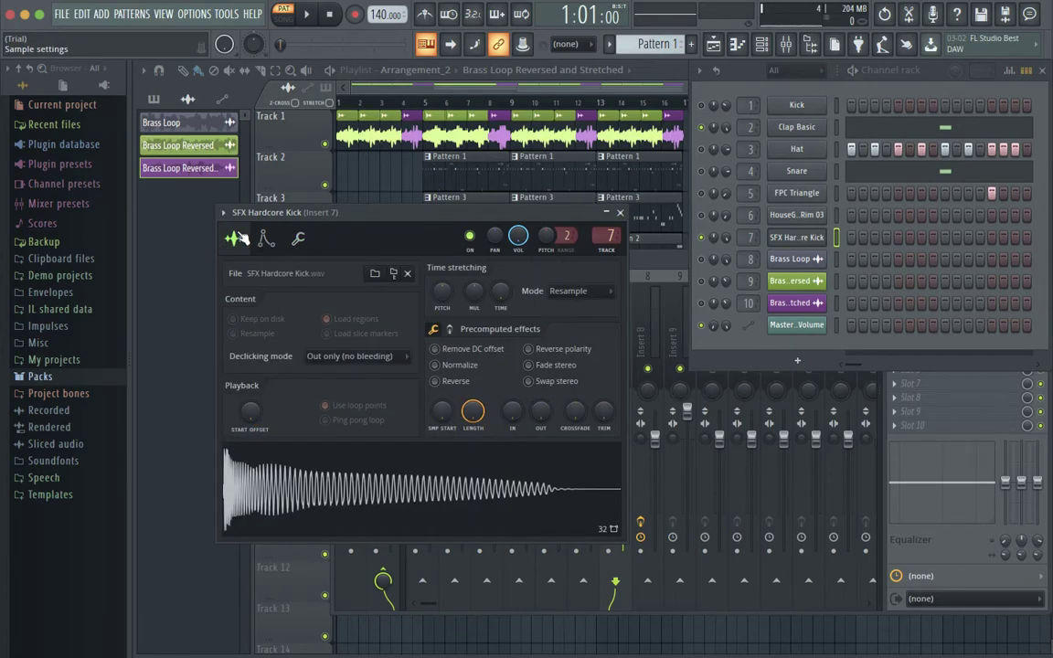
pyautogui.click(620, 213)
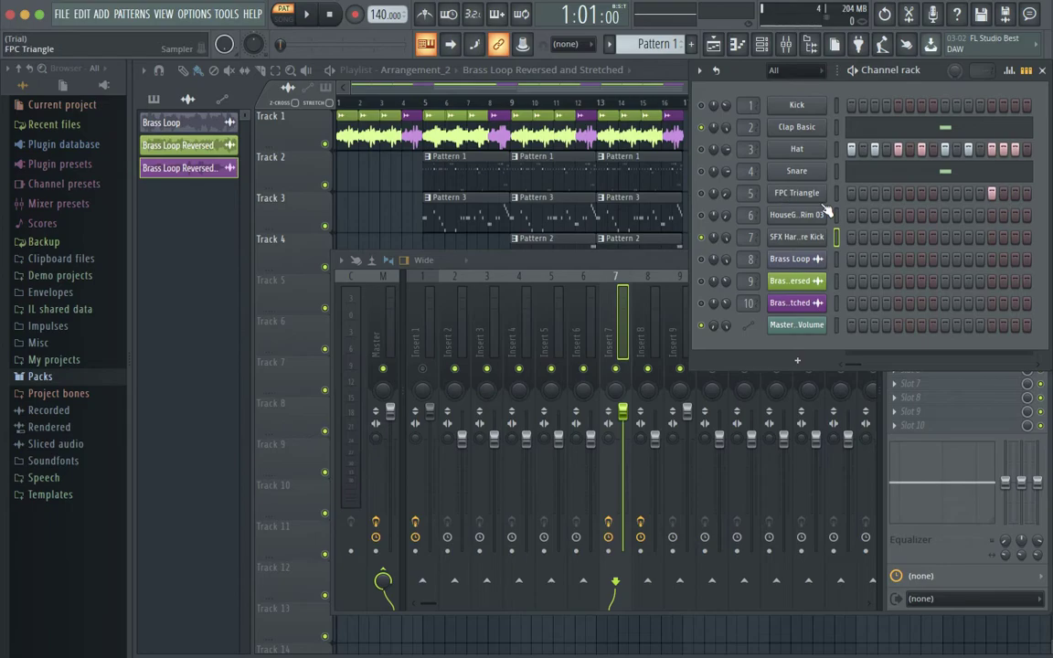
# Compare the Hat channel's sample settings with those of SFX Hardcore Kick, closing each window
pyautogui.click(796, 149)
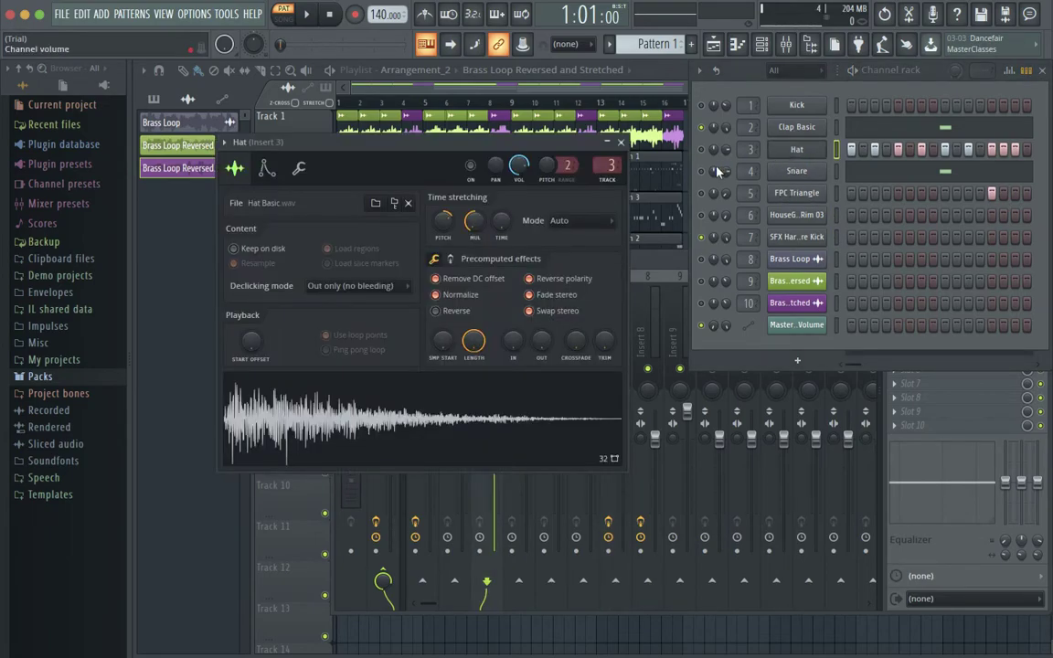
pyautogui.click(620, 143)
pyautogui.click(796, 237)
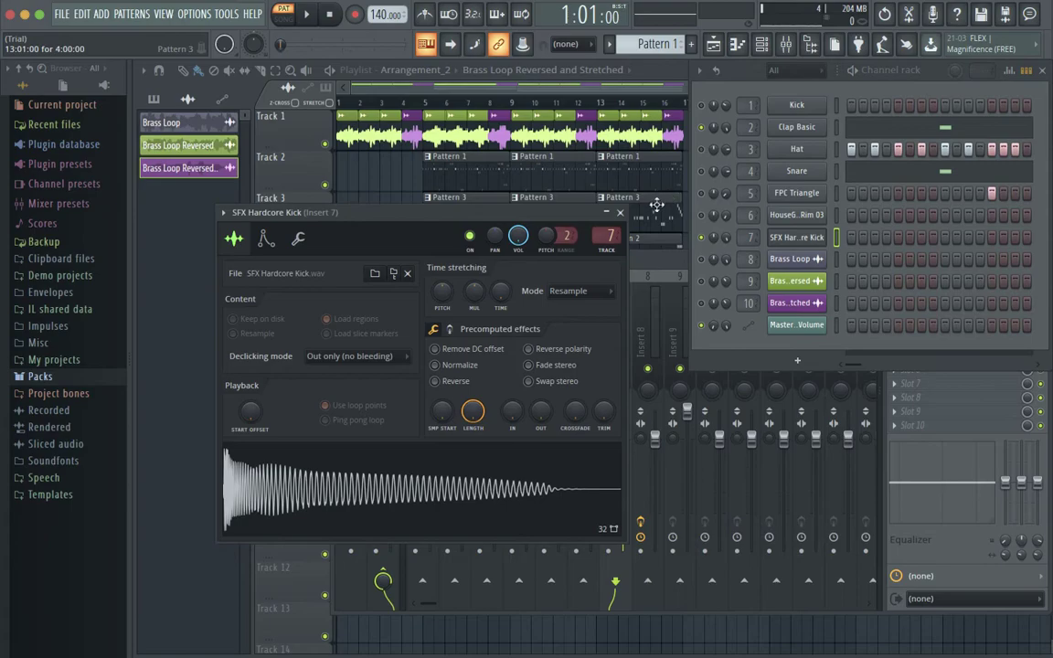
pyautogui.click(620, 212)
# Show the SFX Hardcore Kick notes of Pattern 2 in the piano roll
pyautogui.rightClick(777, 236)
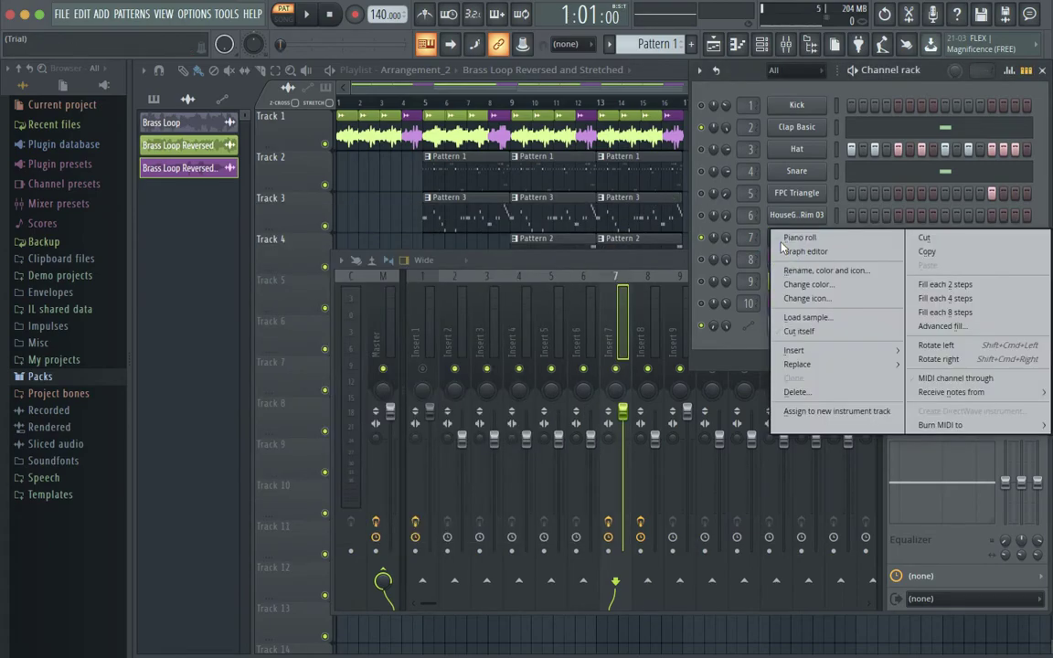
pyautogui.click(796, 238)
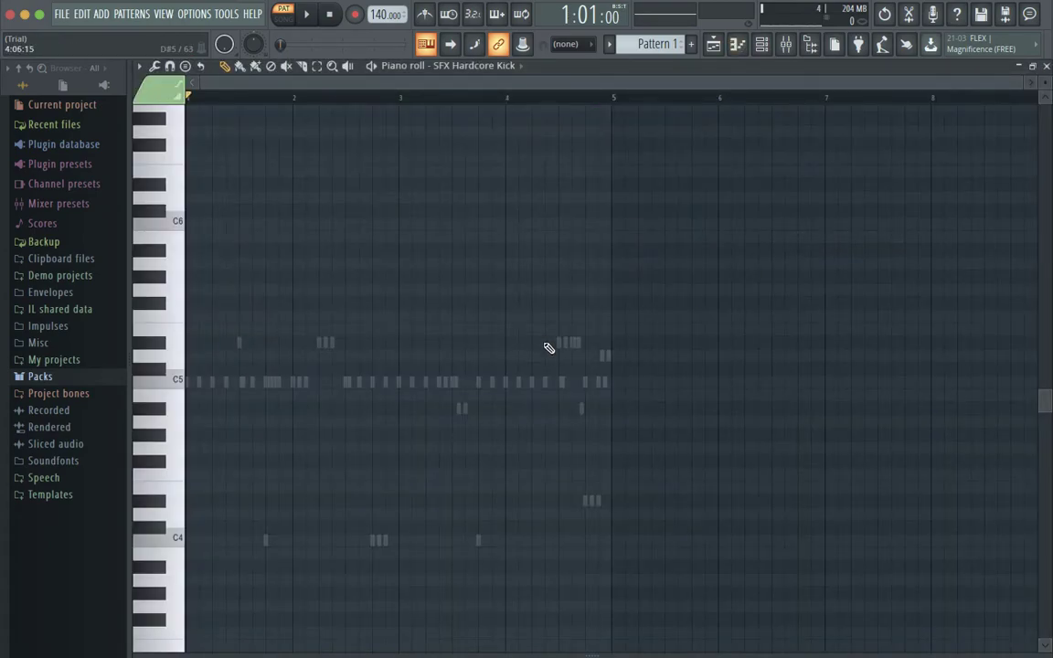
pyautogui.scroll(-1, 658, 44)
pyautogui.scroll(-1, 658, 44)
pyautogui.scroll(1, 658, 44)
pyautogui.scroll(-1, 658, 44)
pyautogui.scroll(1, 659, 44)
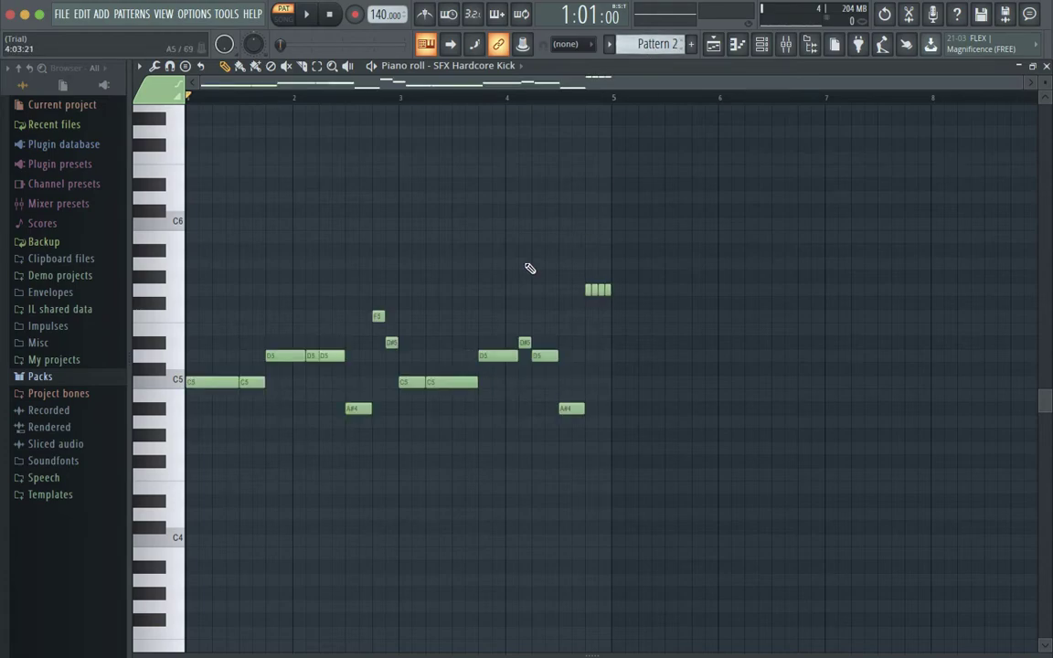
pyautogui.scroll(-1, 529, 268)
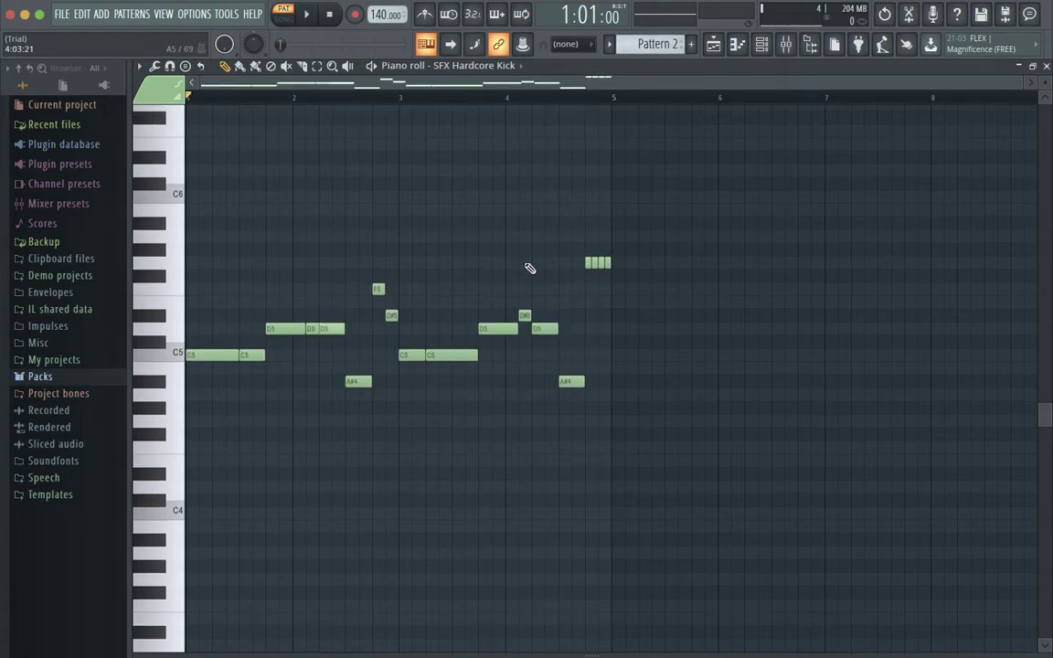
# Audition the first C5 note of Pattern 2 and inspect its note properties, closing them without changes
pyautogui.doubleClick(219, 349)
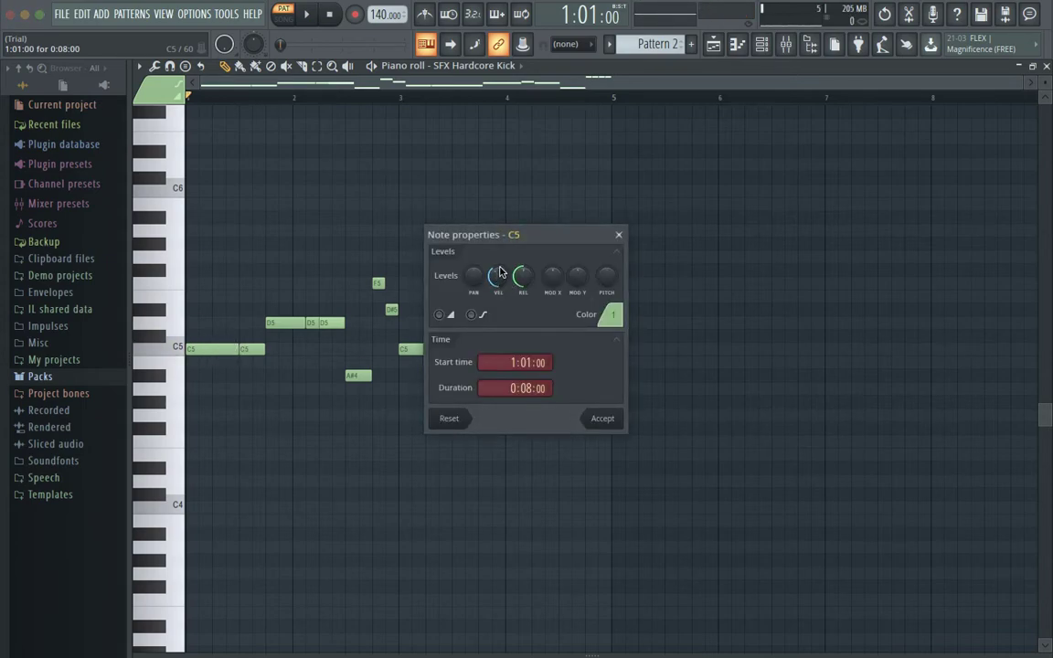
pyautogui.click(617, 236)
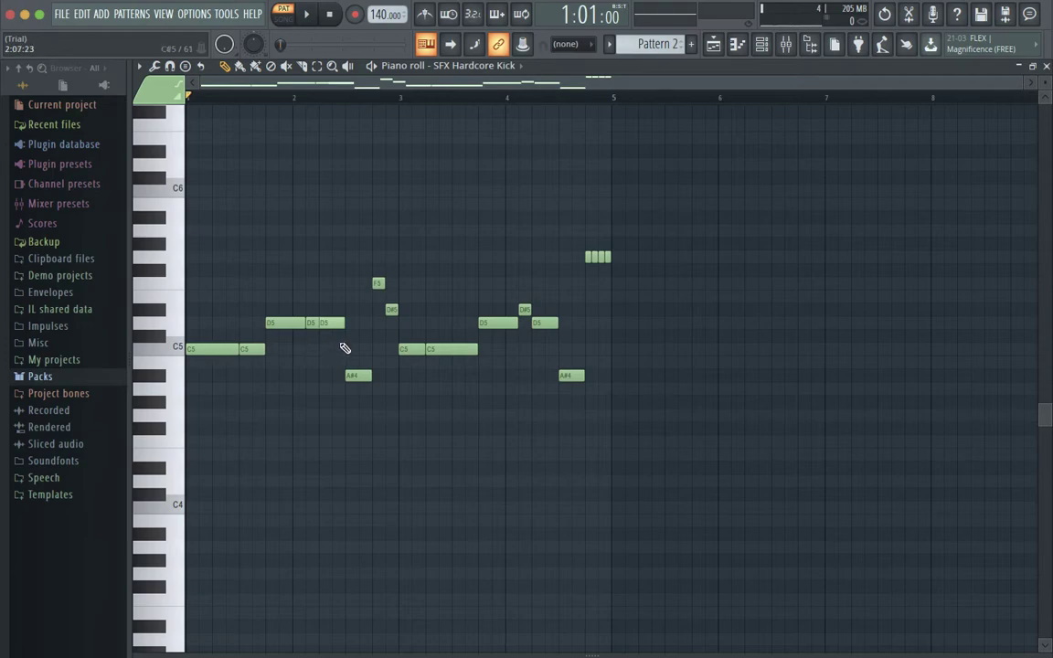
pyautogui.click(213, 348)
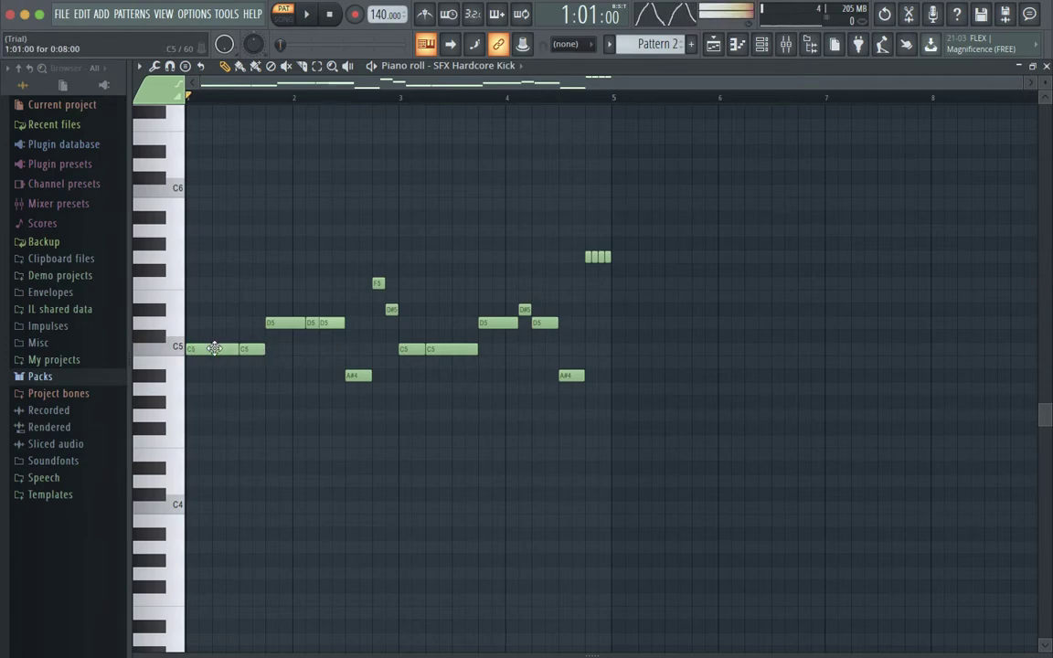
pyautogui.doubleClick(214, 348)
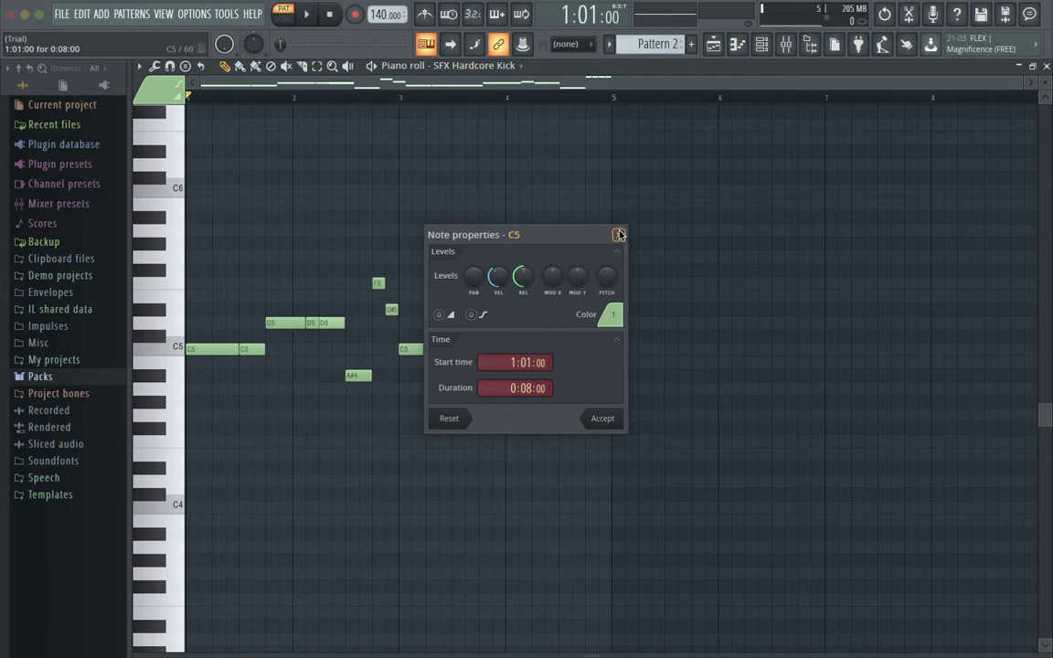
pyautogui.click(617, 340)
pyautogui.click(617, 340)
pyautogui.click(619, 237)
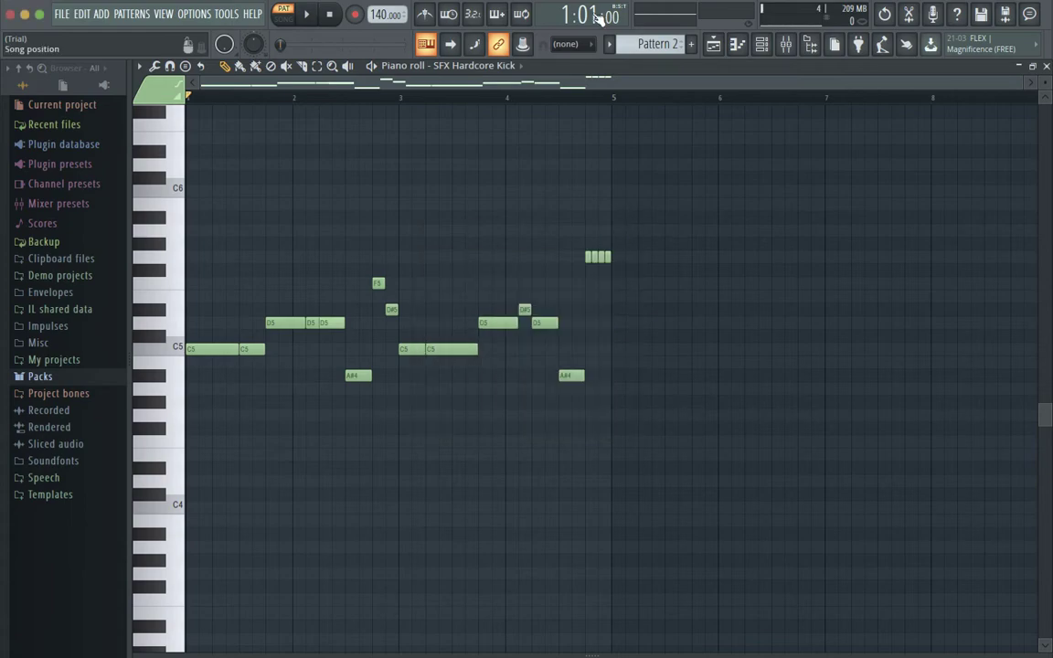
# Select Pattern 1, switch playback to song mode and return to the playlist
pyautogui.scroll(1, 656, 44)
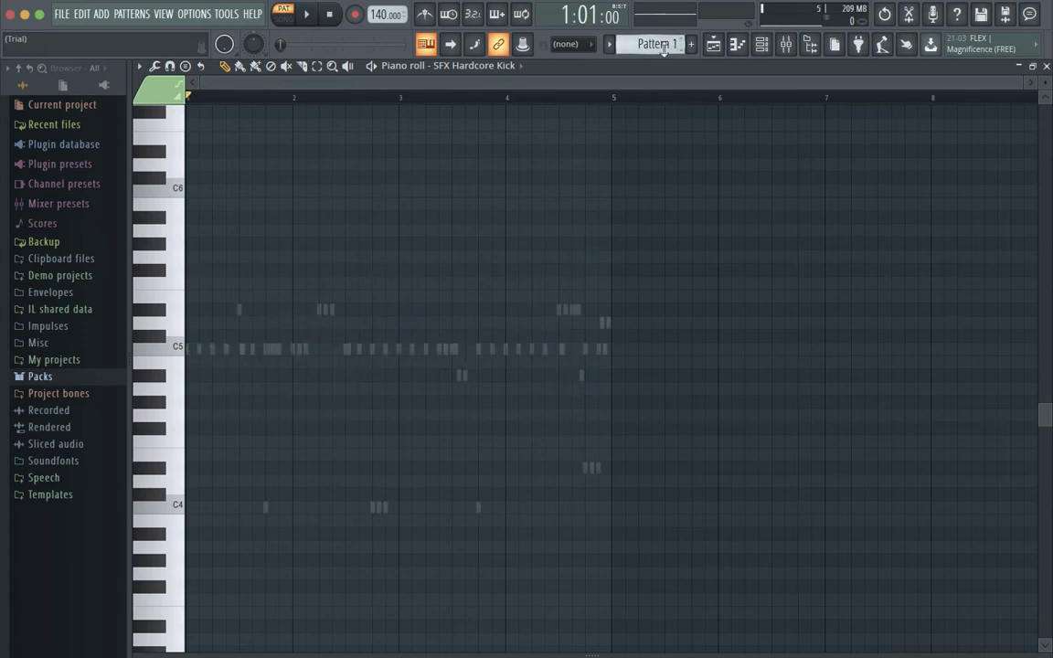
pyautogui.click(295, 20)
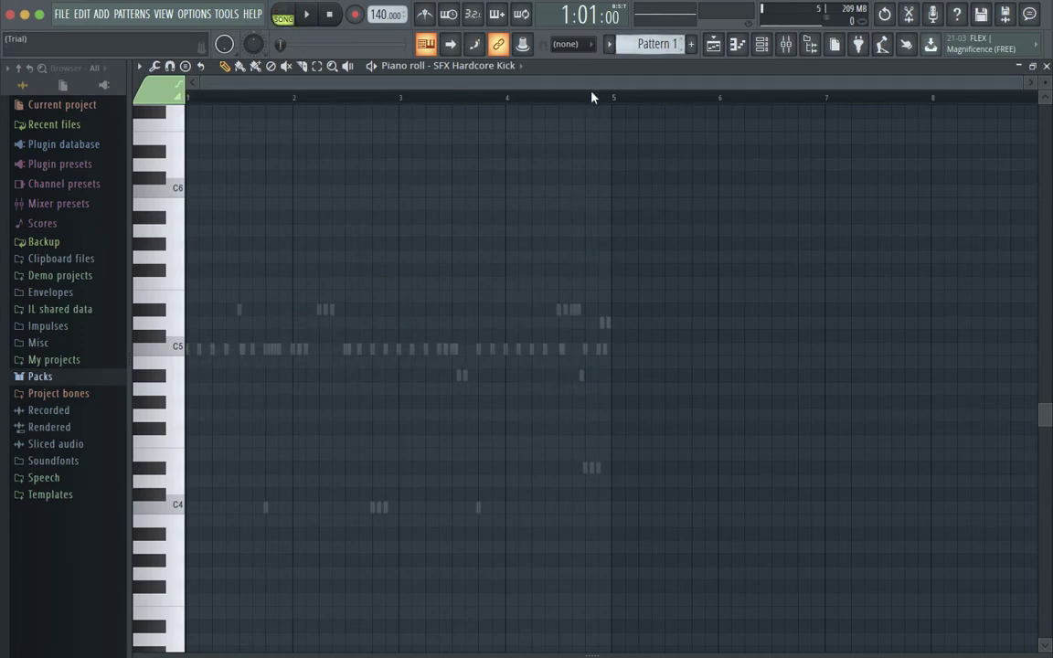
pyautogui.click(714, 46)
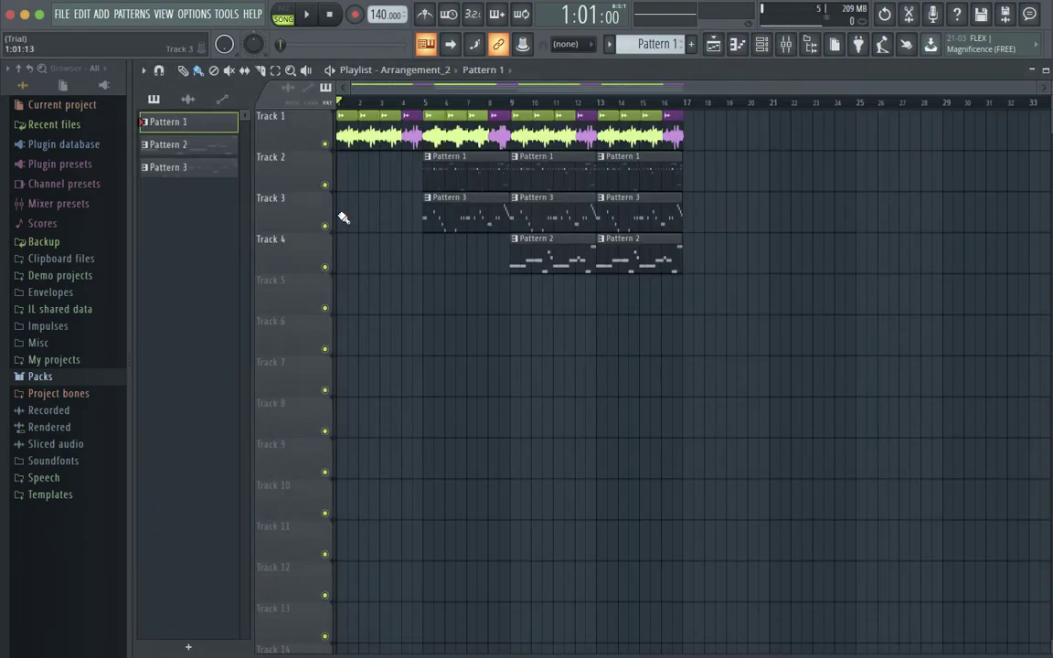
# Unmute the Hat, Snare, FPC Triangle, House rim and the three brass channels, then close the channel rack
pyautogui.click(761, 45)
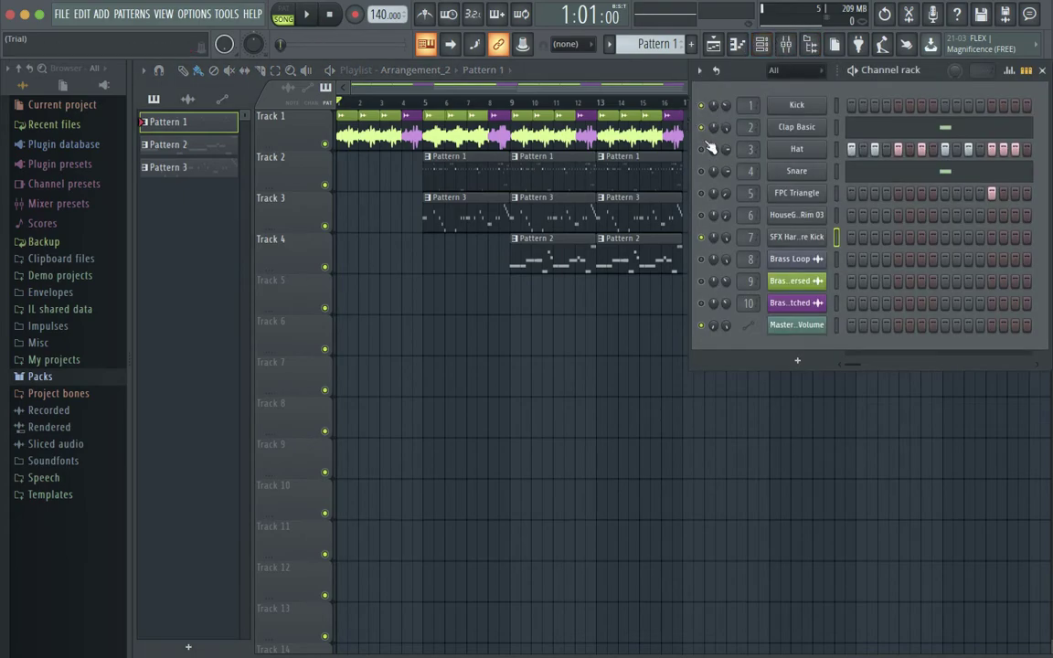
pyautogui.click(701, 149)
pyautogui.click(701, 171)
pyautogui.click(702, 216)
pyautogui.click(701, 259)
pyautogui.click(702, 280)
pyautogui.click(1042, 70)
# Play the arrangement from the start while adjusting the computer's output volume
pyautogui.press('space')
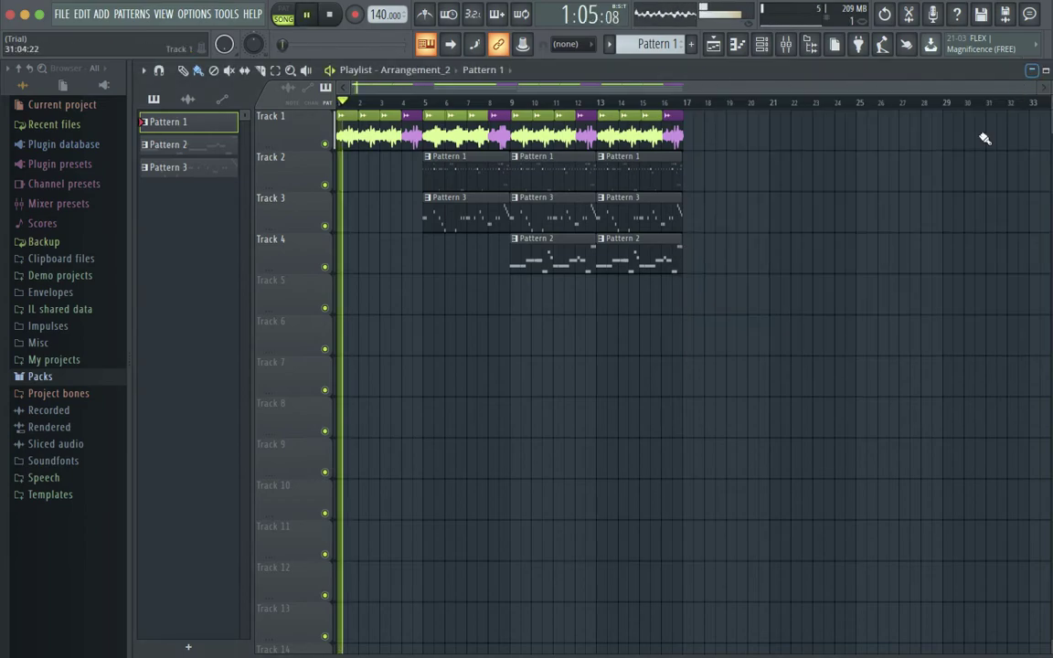
pyautogui.press('XF86AudioRaiseVolume')
pyautogui.press('XF86AudioLowerVolume')
pyautogui.press('XF86AudioLowerVolume')
pyautogui.press('XF86AudioLowerVolume')
pyautogui.press('XF86AudioLowerVolume')
pyautogui.press('XF86AudioLowerVolume')
pyautogui.press('XF86AudioRaiseVolume')
pyautogui.press('XF86AudioRaiseVolume')
pyautogui.press('XF86AudioRaiseVolume')
pyautogui.press('XF86AudioRaiseVolume')
pyautogui.press('XF86AudioRaiseVolume')
pyautogui.press('XF86AudioRaiseVolume')
pyautogui.press('XF86AudioRaiseVolume')
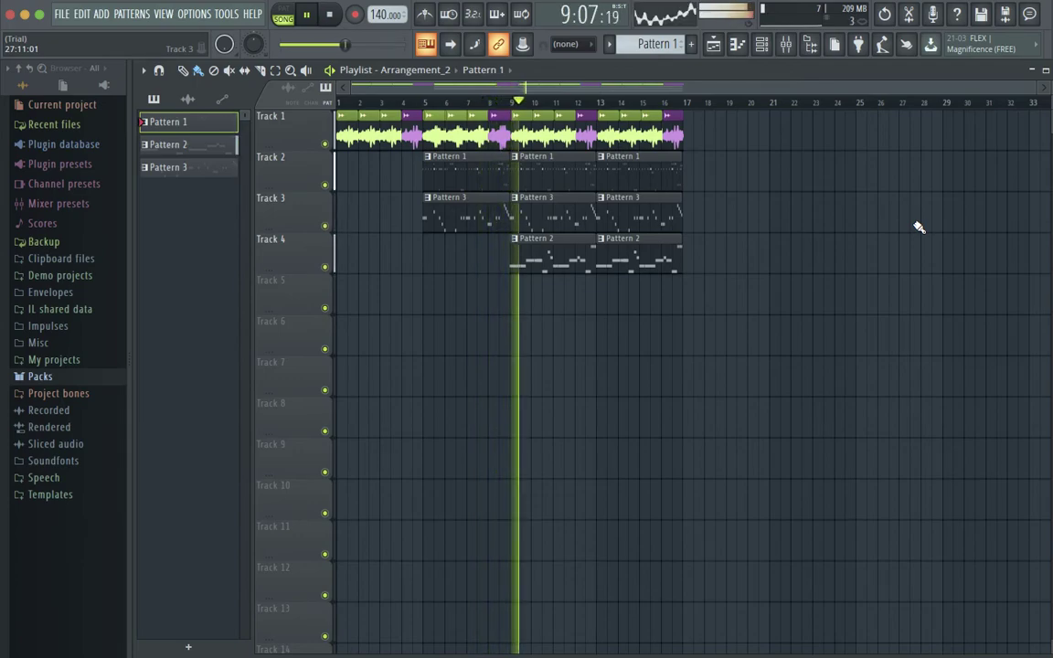
# Select Pattern 3 and set the Kick channel's volume to 50% while the song plays, keeping the channel rack open
pyautogui.click(539, 205)
pyautogui.click(761, 45)
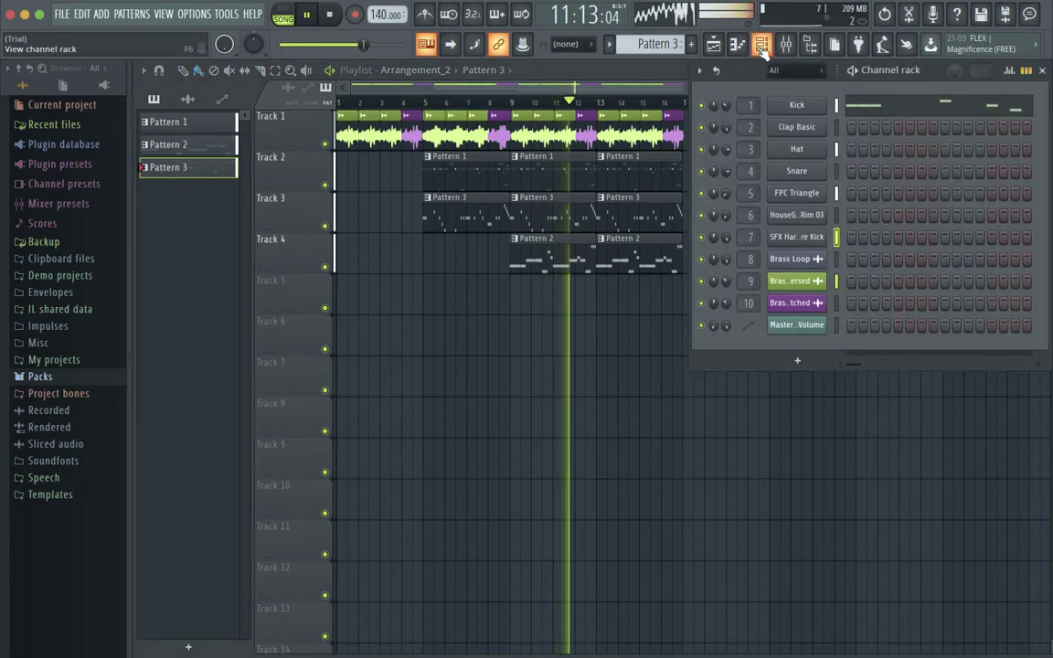
pyautogui.moveTo(723, 151); pyautogui.dragTo(725, 71)
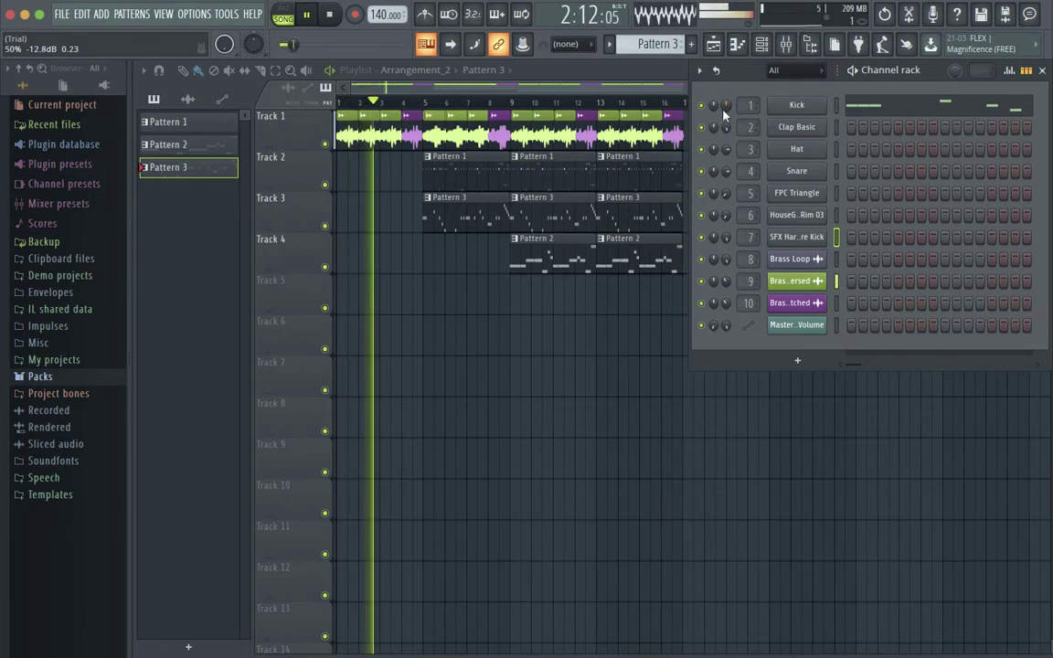
pyautogui.press('F6')
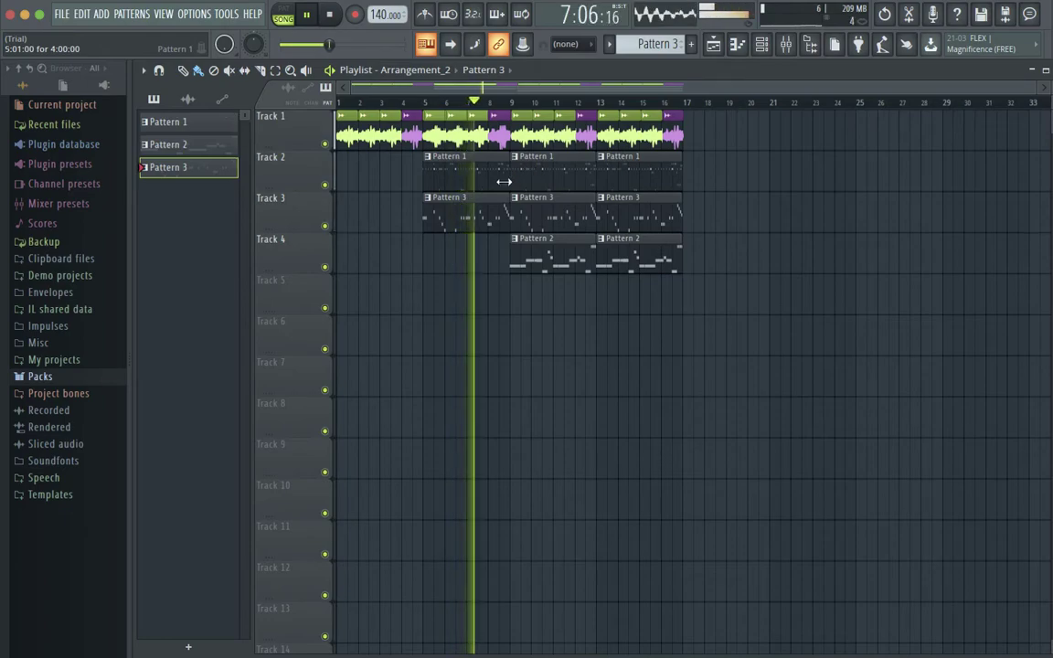
pyautogui.click(762, 47)
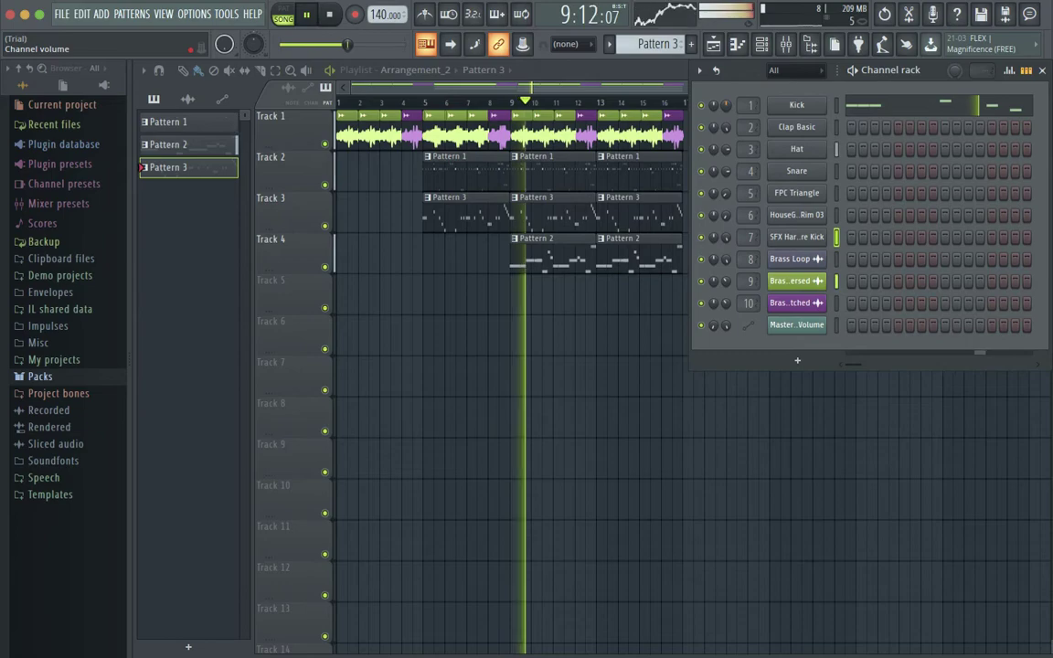
# Stop playback and mute every instrument and brass channel except the Kick
pyautogui.press('space')
pyautogui.click(703, 127)
pyautogui.click(703, 171)
pyautogui.click(702, 192)
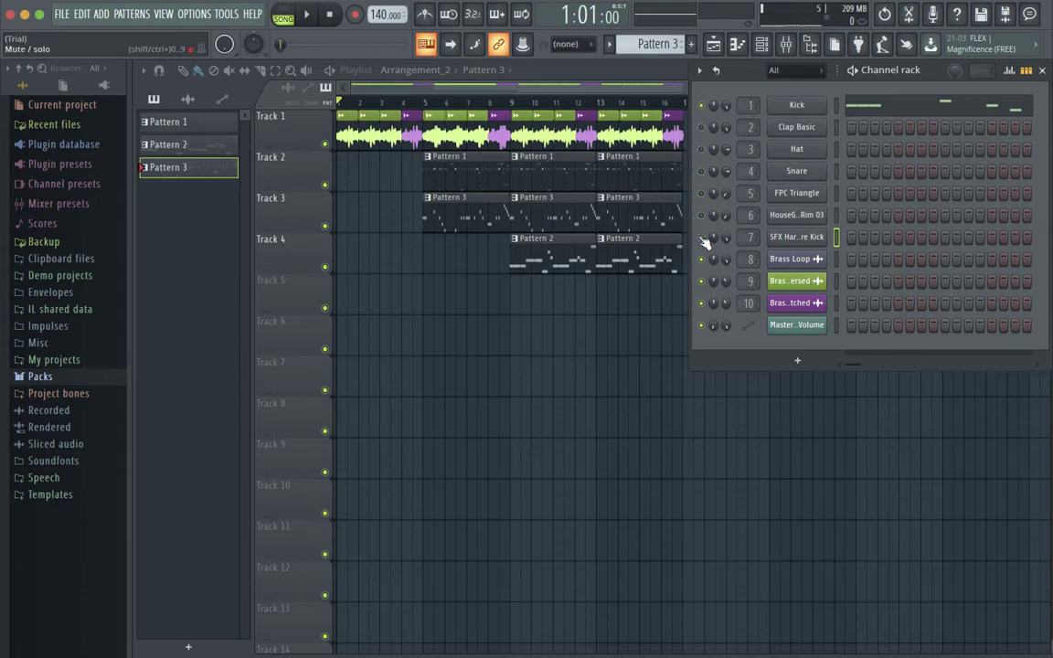
pyautogui.click(702, 281)
pyautogui.click(702, 303)
# Open the Kick notes of Pattern 3 in the piano roll and listen to them in pattern mode
pyautogui.moveTo(426, 107); pyautogui.dragTo(427, 107)
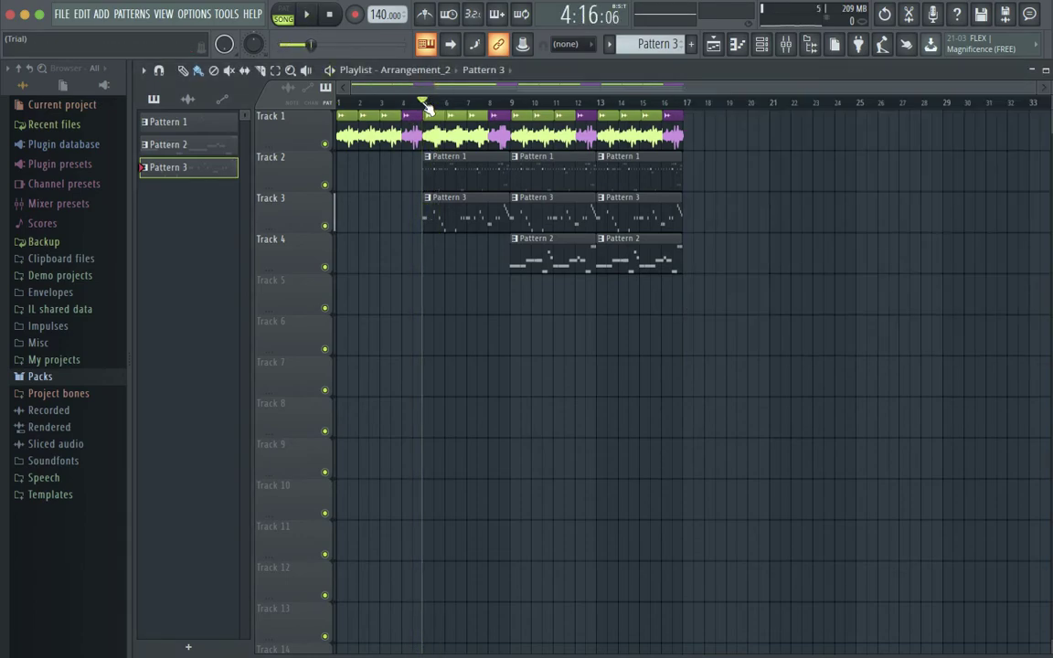
pyautogui.doubleClick(459, 212)
pyautogui.moveTo(258, 380); pyautogui.dragTo(193, 387)
pyautogui.scroll(3, 192, 387)
pyautogui.scroll(2, 193, 387)
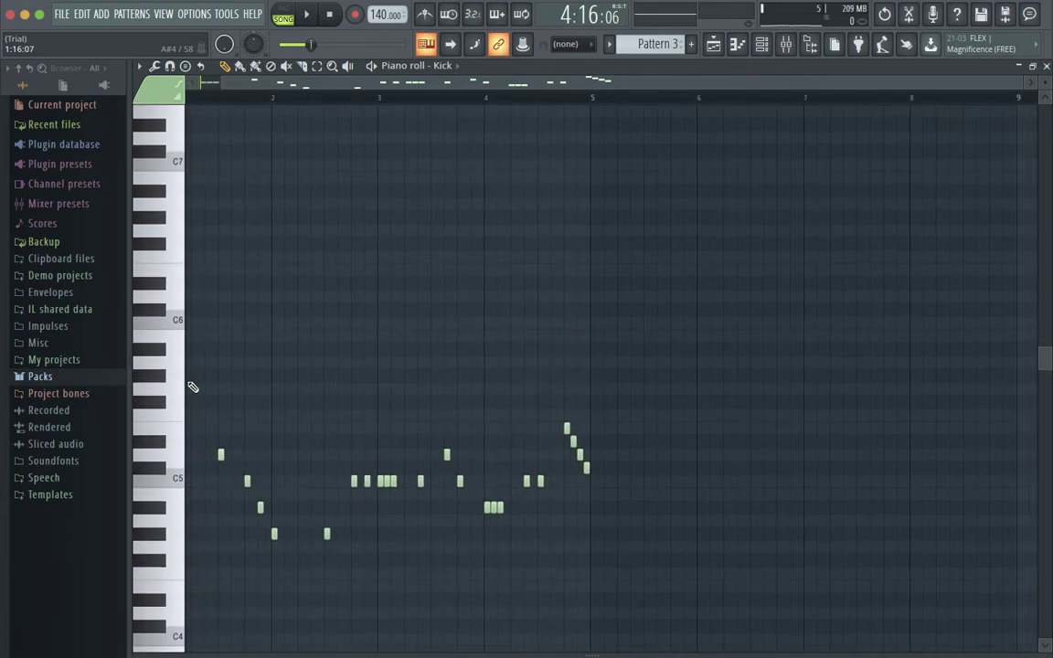
pyautogui.hscroll(-2, 193, 386)
pyautogui.scroll(-8, 193, 387)
pyautogui.scroll(3, 193, 383)
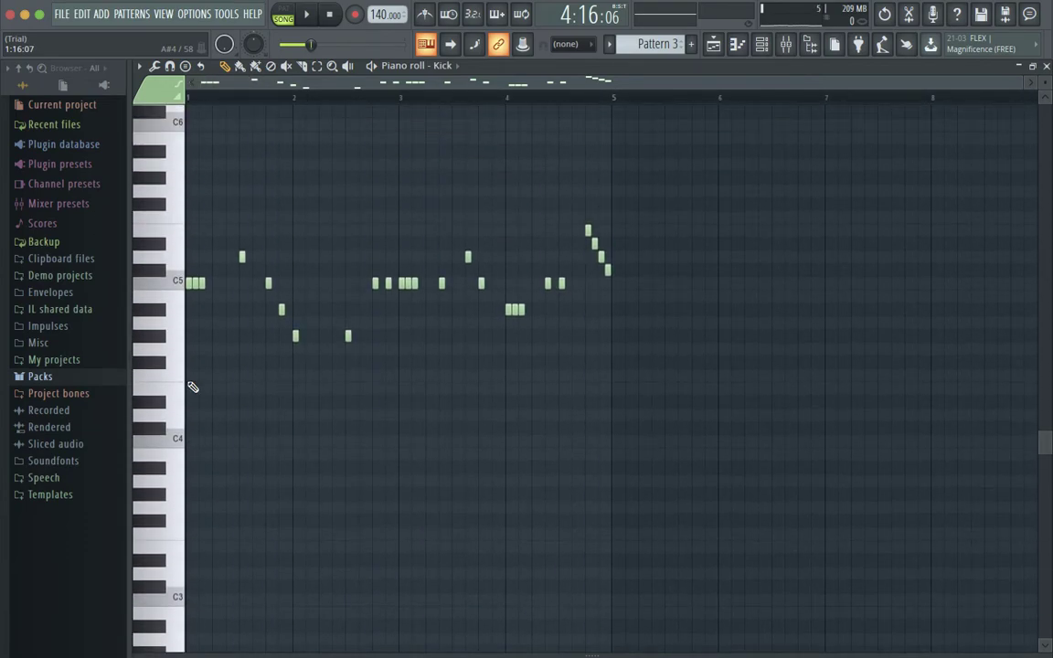
pyautogui.click(284, 15)
pyautogui.press('space')
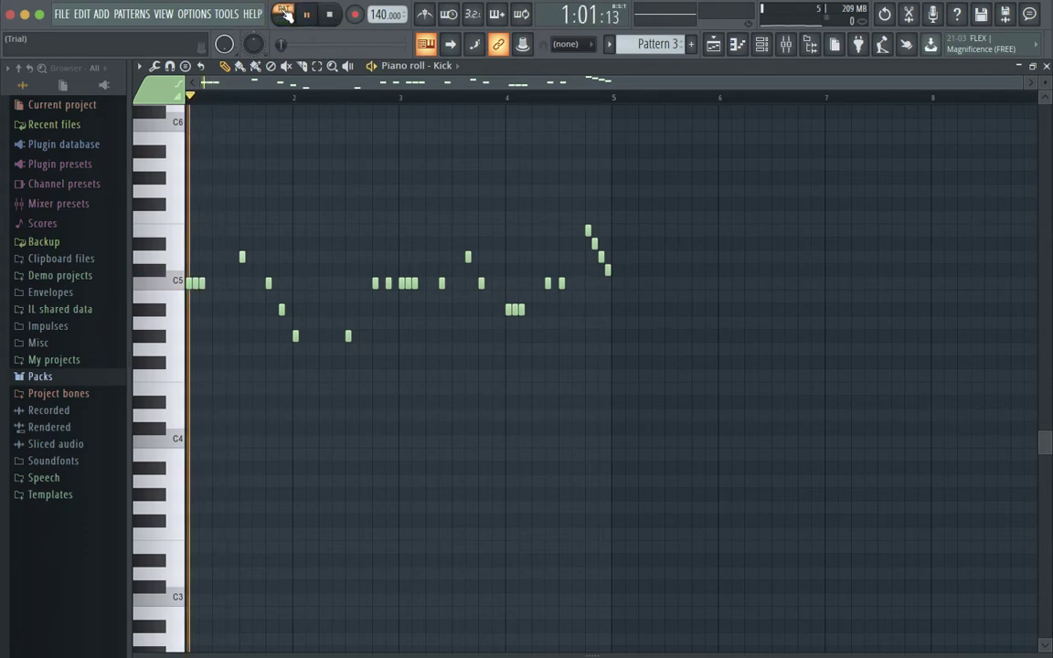
pyautogui.press('space')
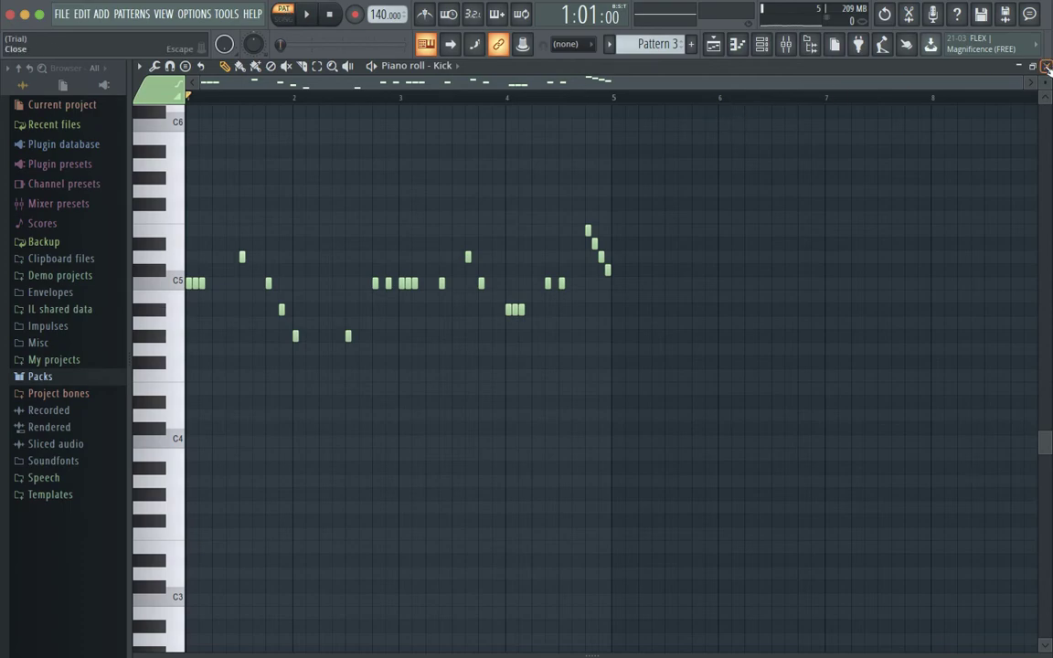
# Close the piano roll and review the Kick channel's sample, envelope and miscellaneous settings
pyautogui.click(1046, 68)
pyautogui.click(796, 106)
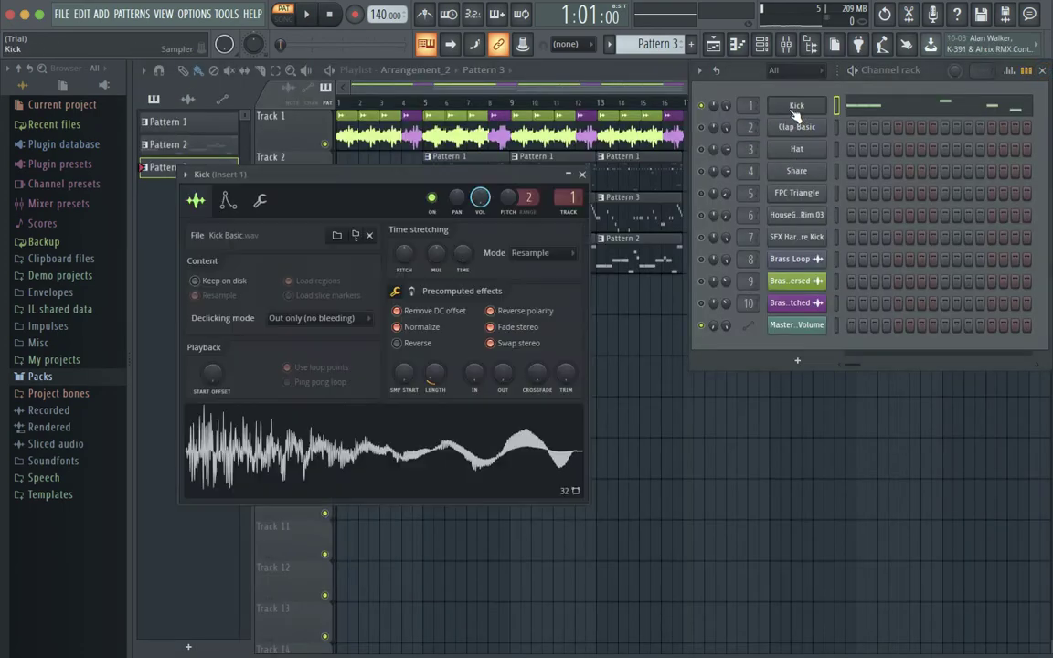
pyautogui.click(229, 201)
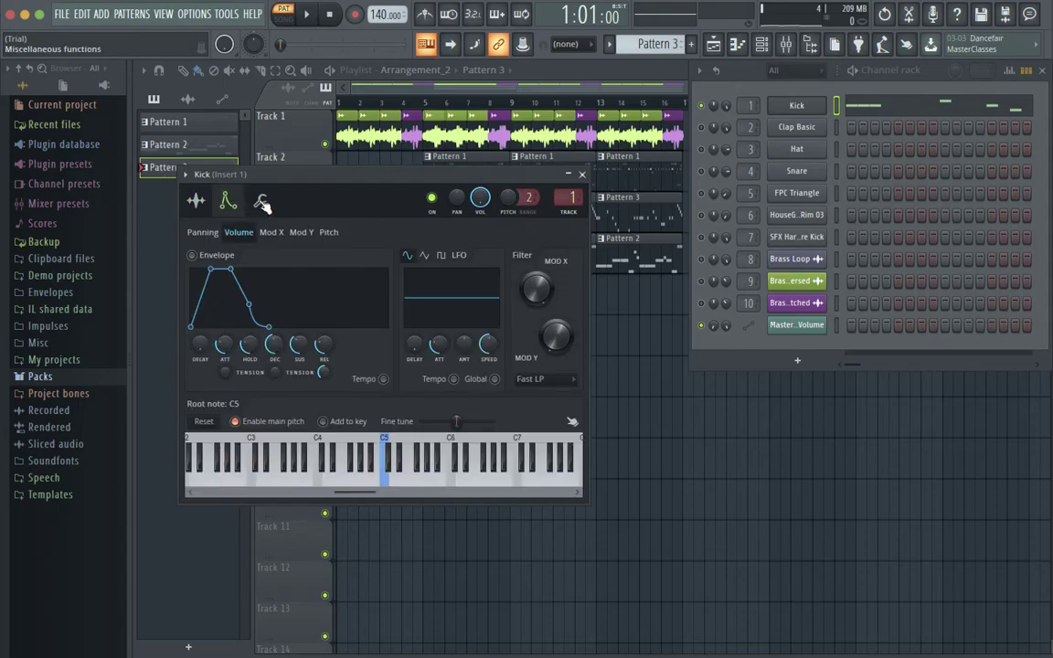
pyautogui.click(262, 201)
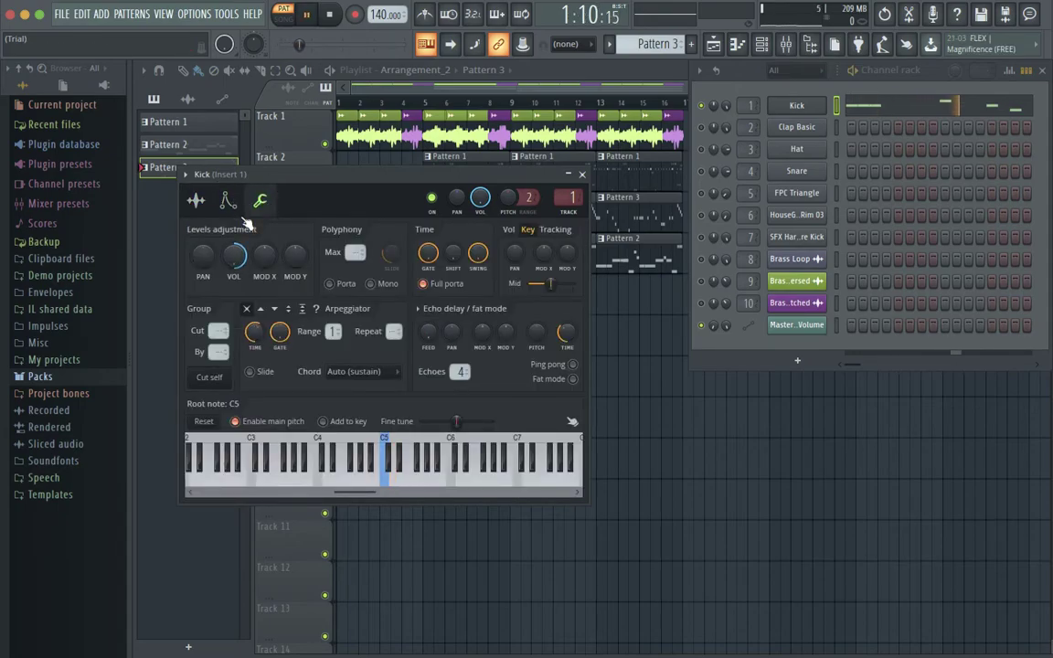
# Play Pattern 3 with the Kick settings open while adjusting the computer's output volume, and close the settings
pyautogui.press('space')
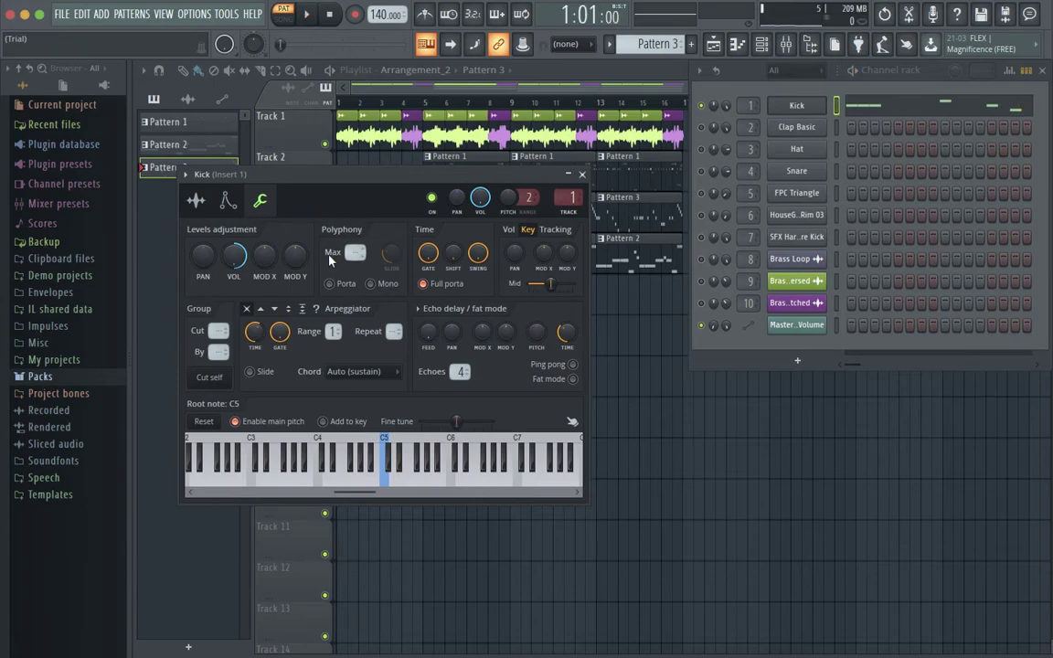
pyautogui.press('XF86AudioRaiseVolume')
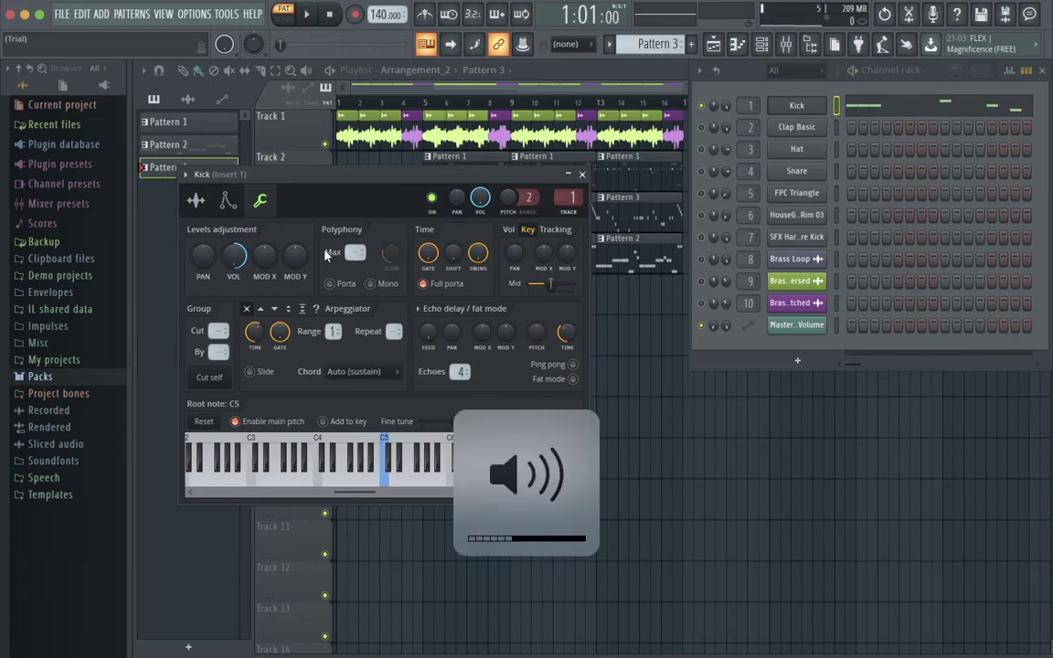
pyautogui.press('space')
pyautogui.press('XF86AudioRaiseVolume')
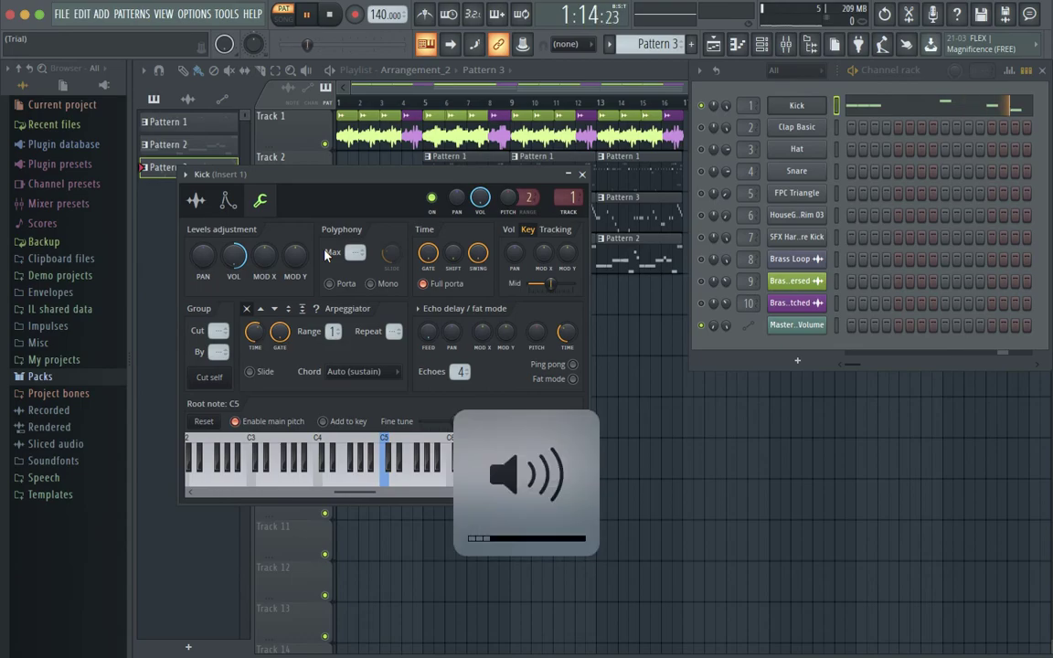
pyautogui.press('space')
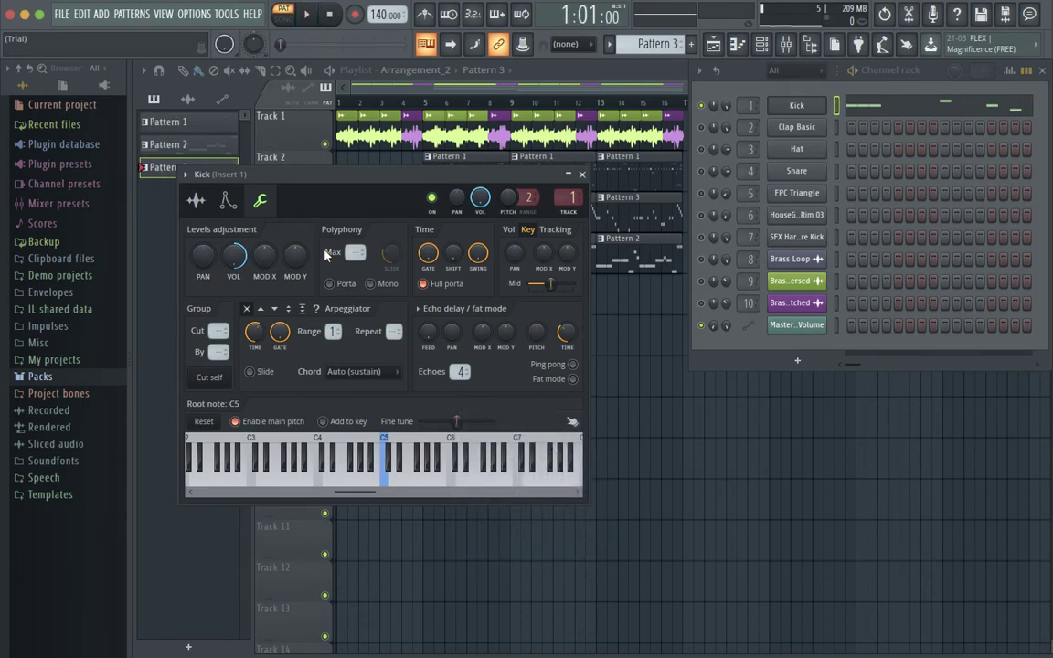
pyautogui.click(582, 175)
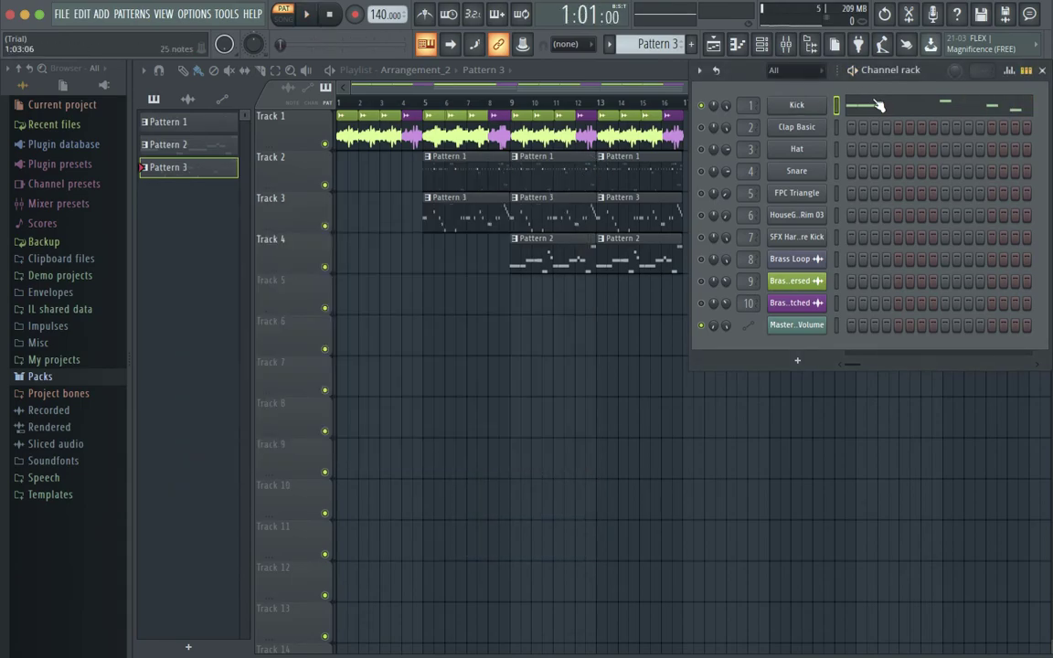
# Open the mixer and reduce the Kick channel's volume to 24%, checking its sample settings
pyautogui.click(785, 44)
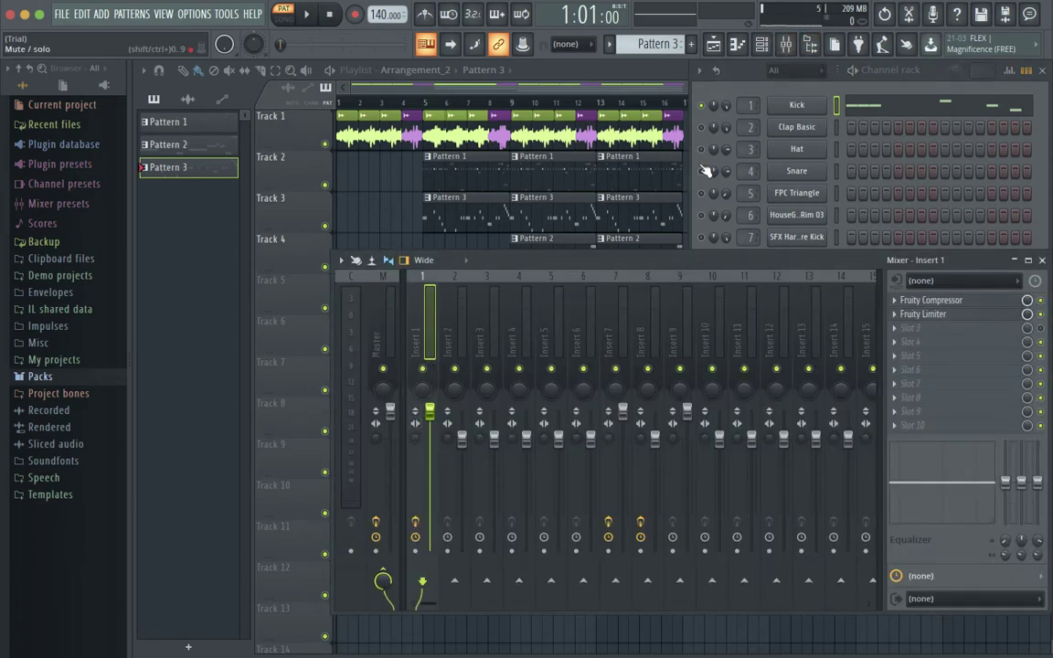
pyautogui.click(727, 106)
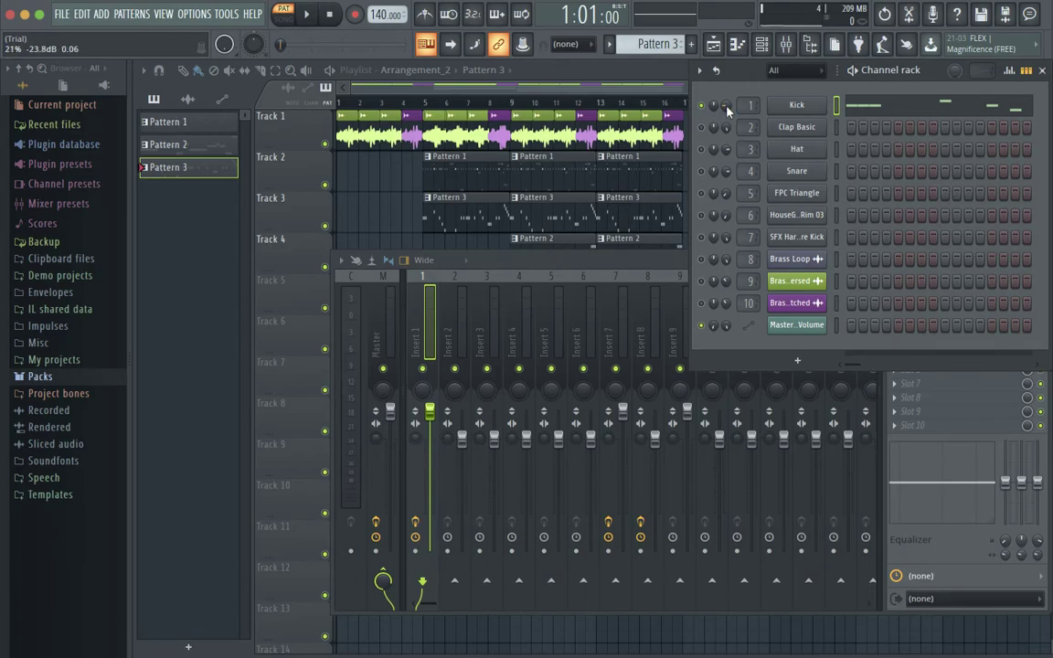
pyautogui.click(813, 107)
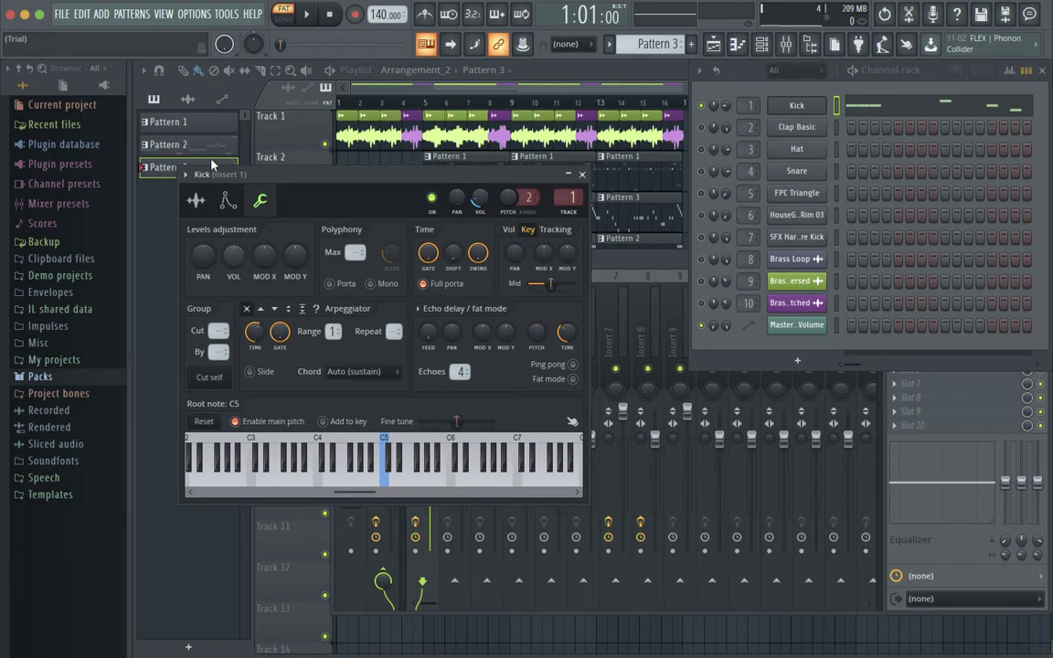
pyautogui.click(194, 206)
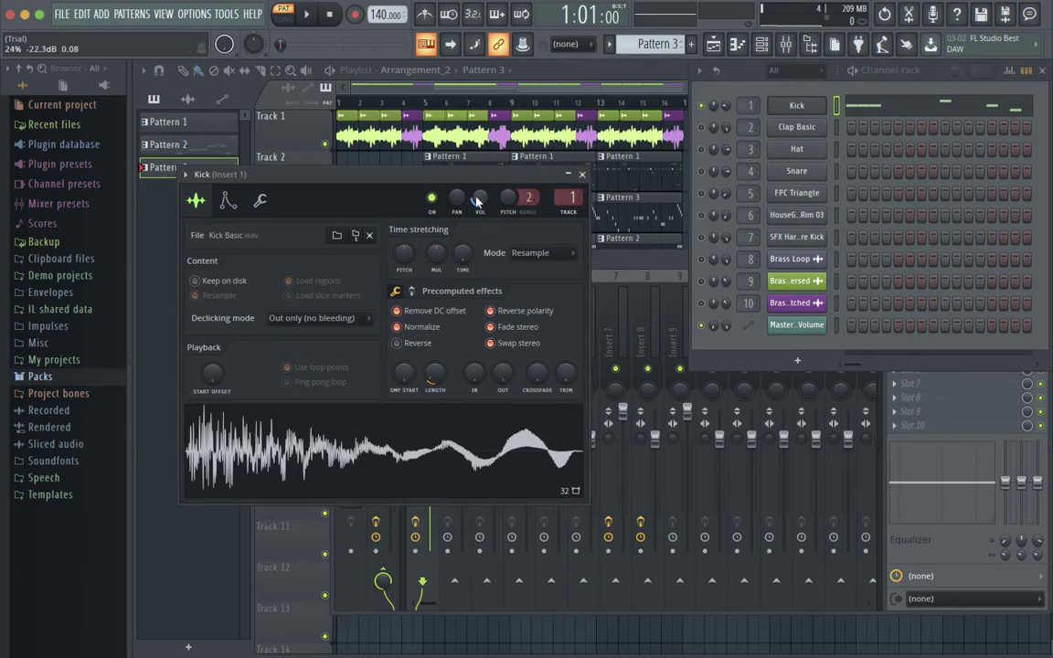
pyautogui.click(581, 174)
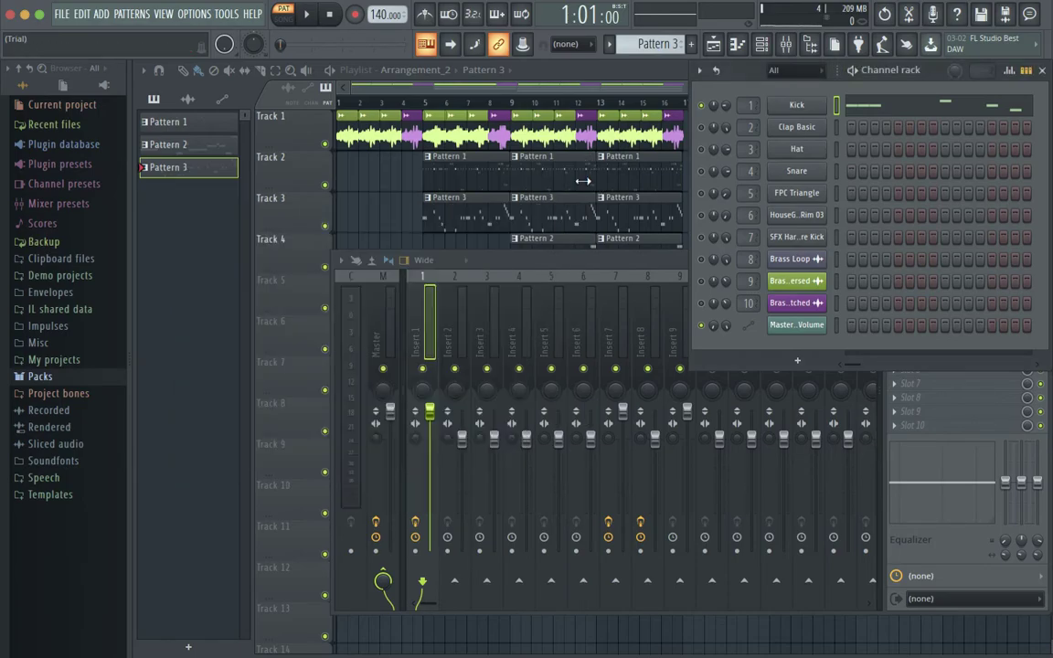
# Check the effects on mixer Insert 1, and close the mixer and the channel rack
pyautogui.click(644, 265)
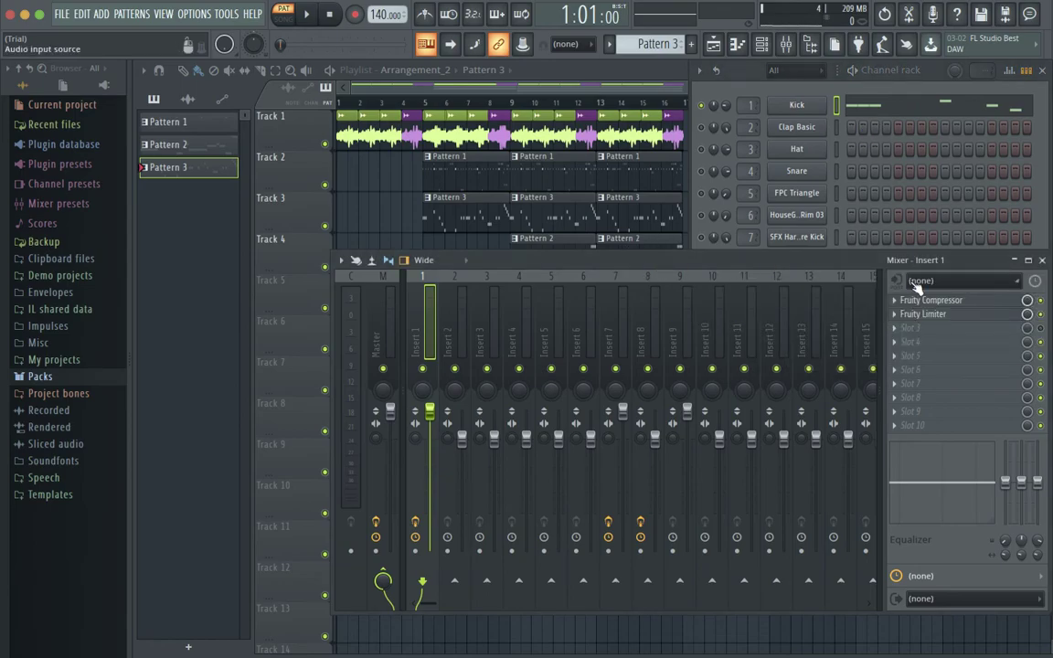
pyautogui.click(1043, 260)
pyautogui.click(1044, 71)
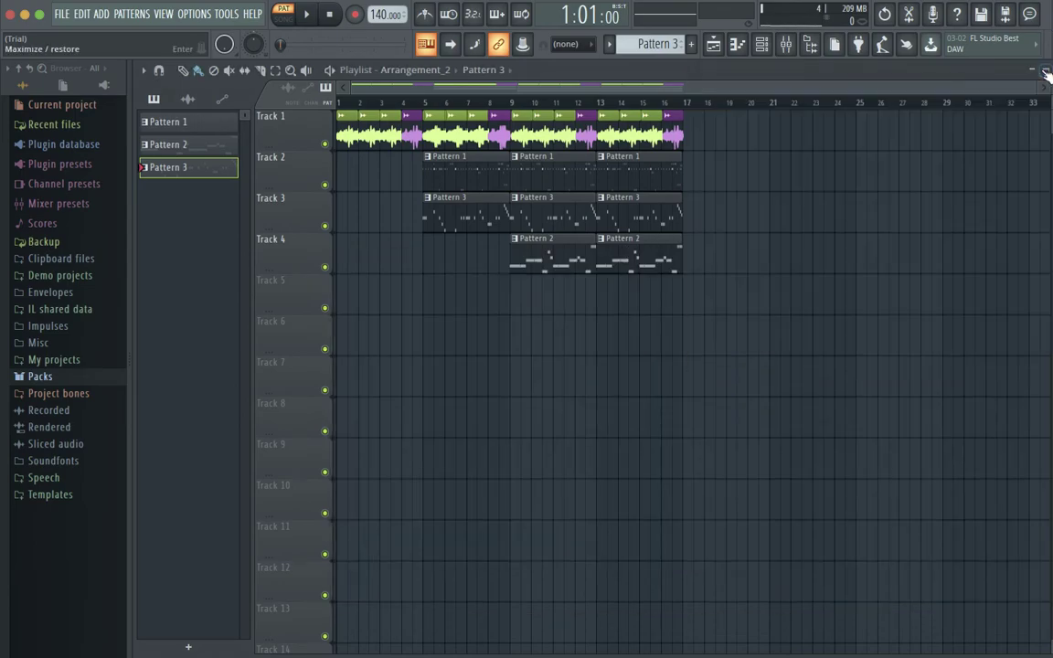
# Switch playback to song mode and review Insert 1's effect slots in the mixer
pyautogui.press('space')
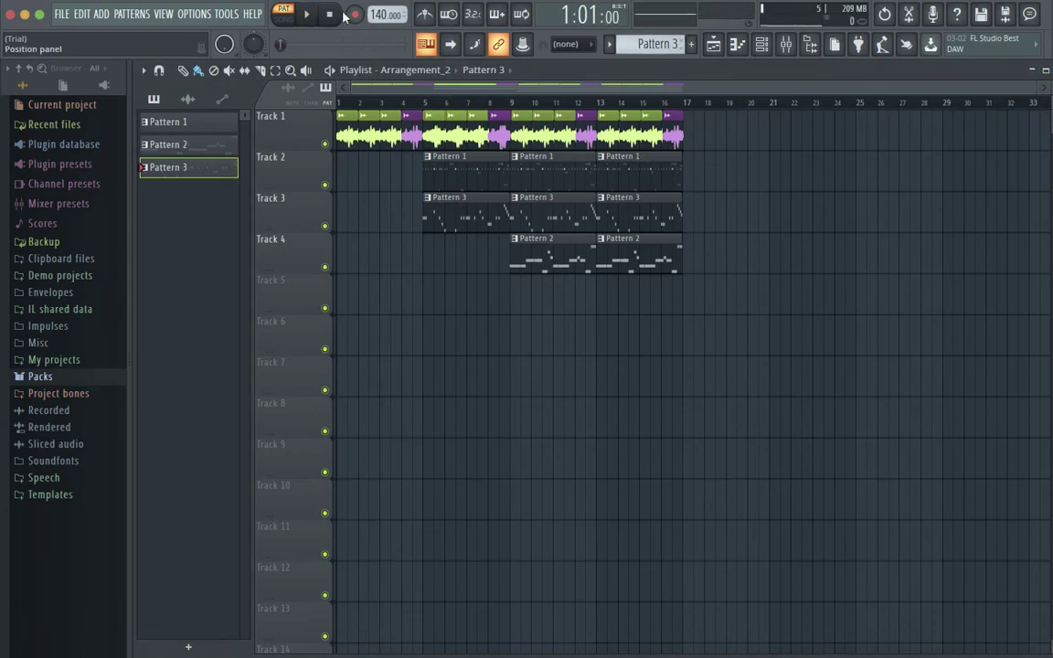
pyautogui.click(283, 18)
pyautogui.press('space')
pyautogui.press('space')
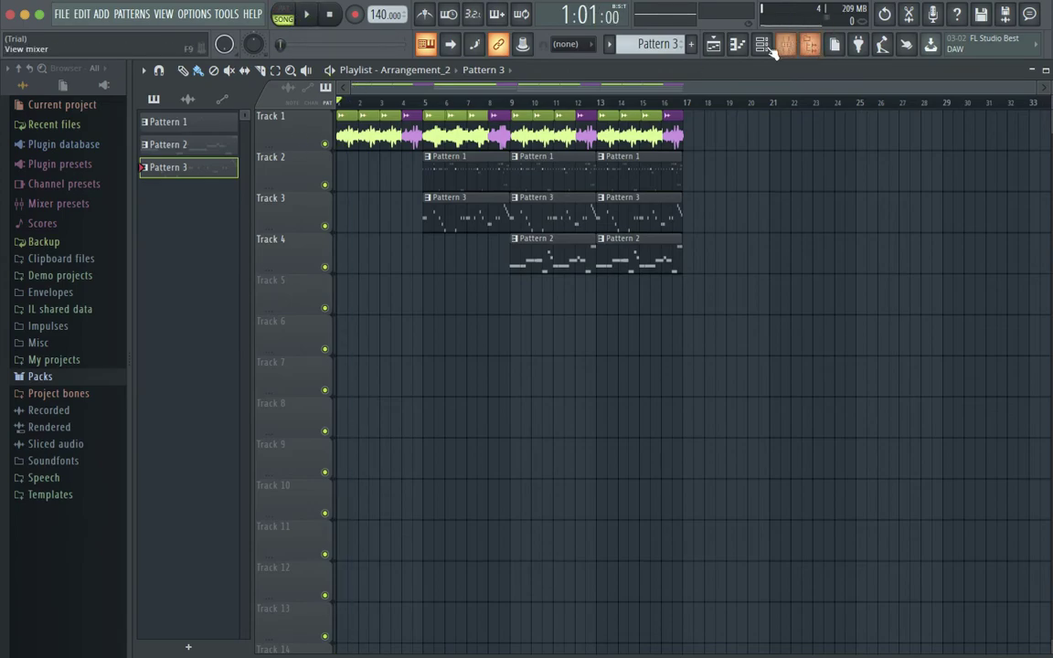
pyautogui.press('F9')
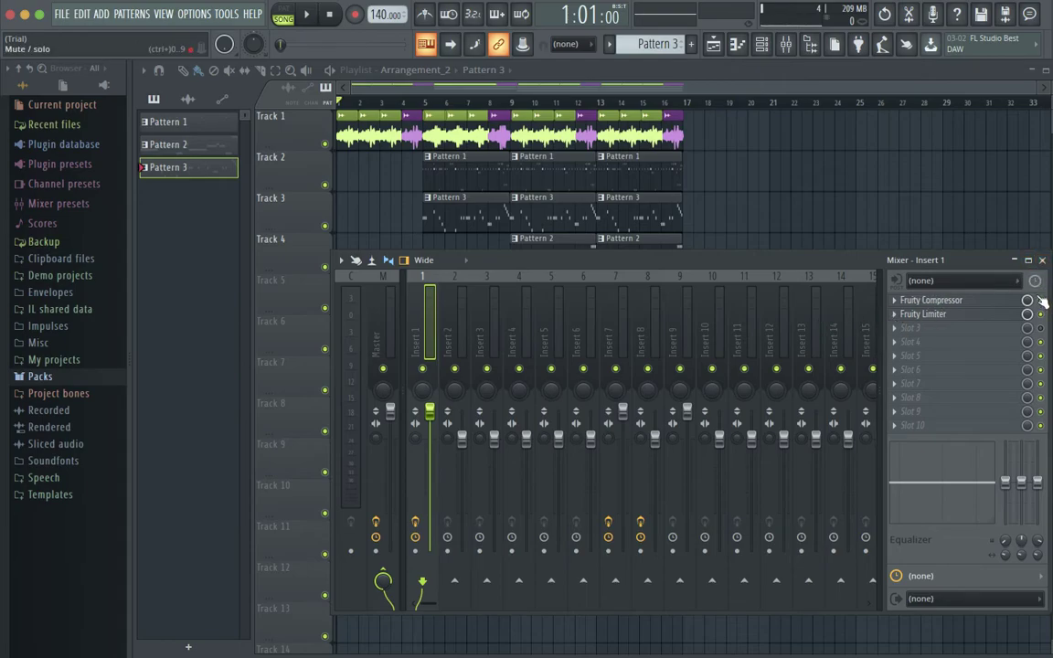
pyautogui.click(1039, 329)
pyautogui.click(1042, 260)
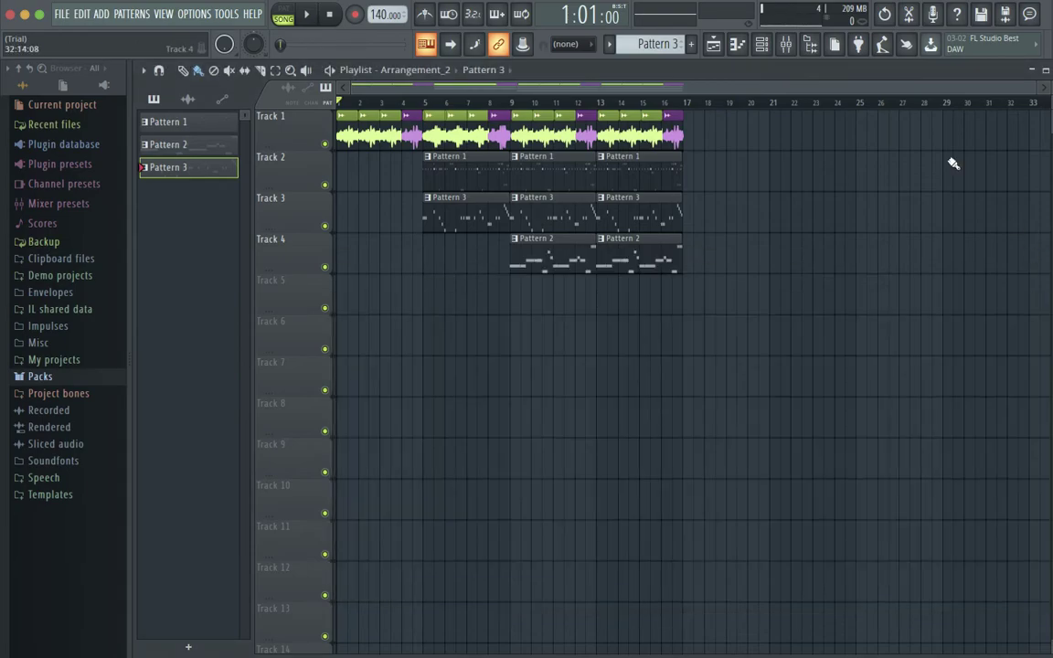
# Unmute every channel and play the arrangement from the start while adjusting the computer's output volume
pyautogui.click(762, 45)
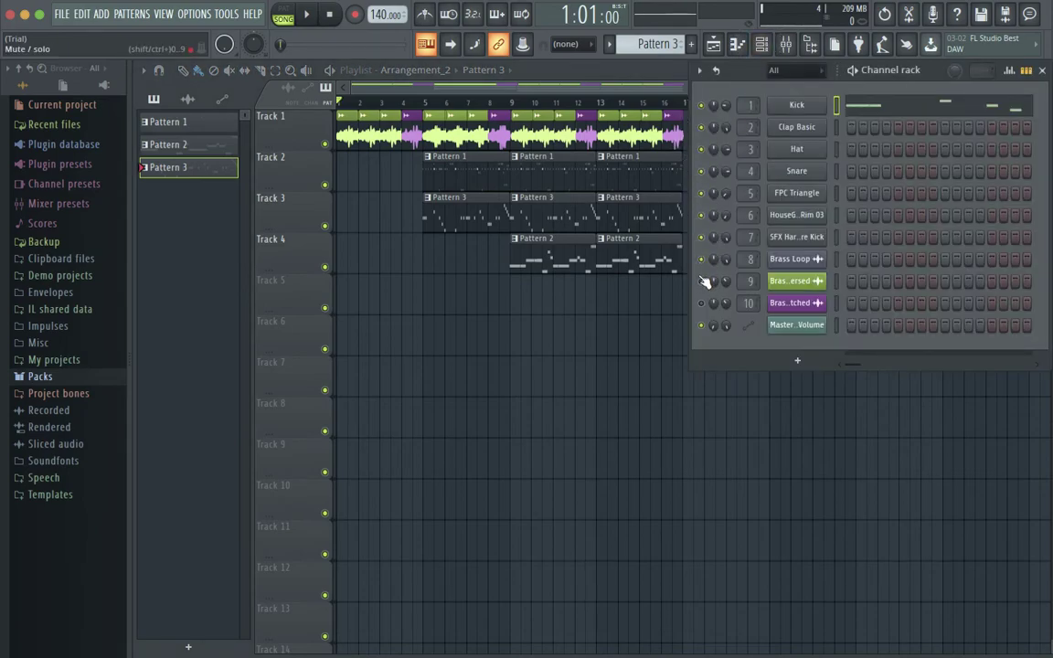
pyautogui.press('space')
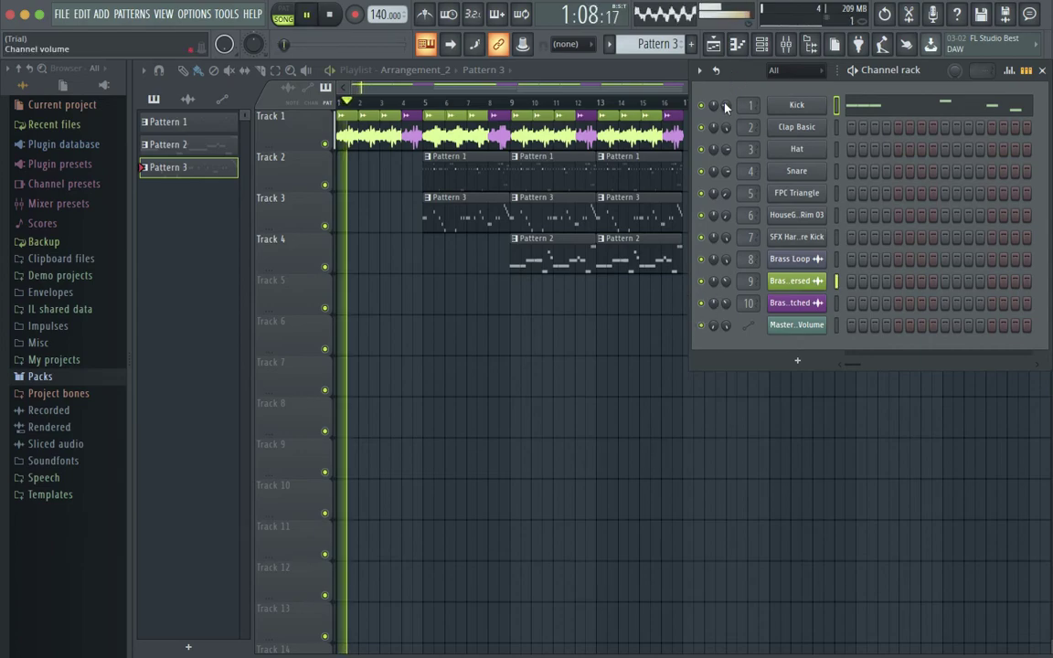
pyautogui.press('XF86AudioRaiseVolume')
pyautogui.press('XF86AudioRaiseVolume')
pyautogui.press('XF86AudioRaiseVolume')
pyautogui.press('XF86AudioRaiseVolume')
pyautogui.press('XF86AudioRaiseVolume')
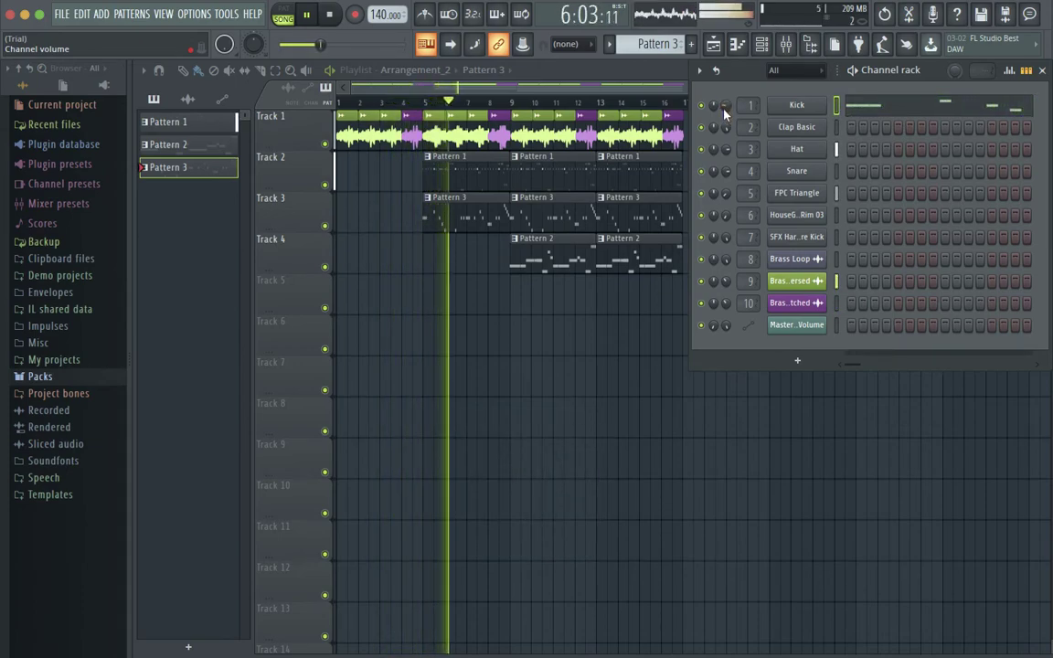
# Lower the Kick channel's volume while the song plays, stop playback and close the channel rack
pyautogui.moveTo(725, 111); pyautogui.dragTo(724, 136)
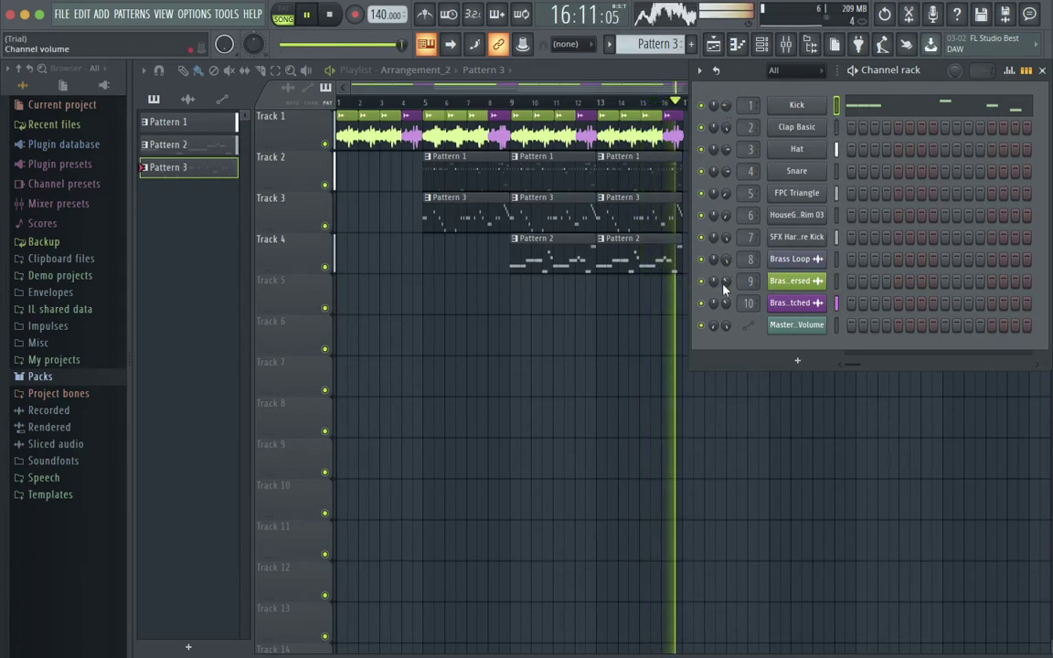
pyautogui.press('space')
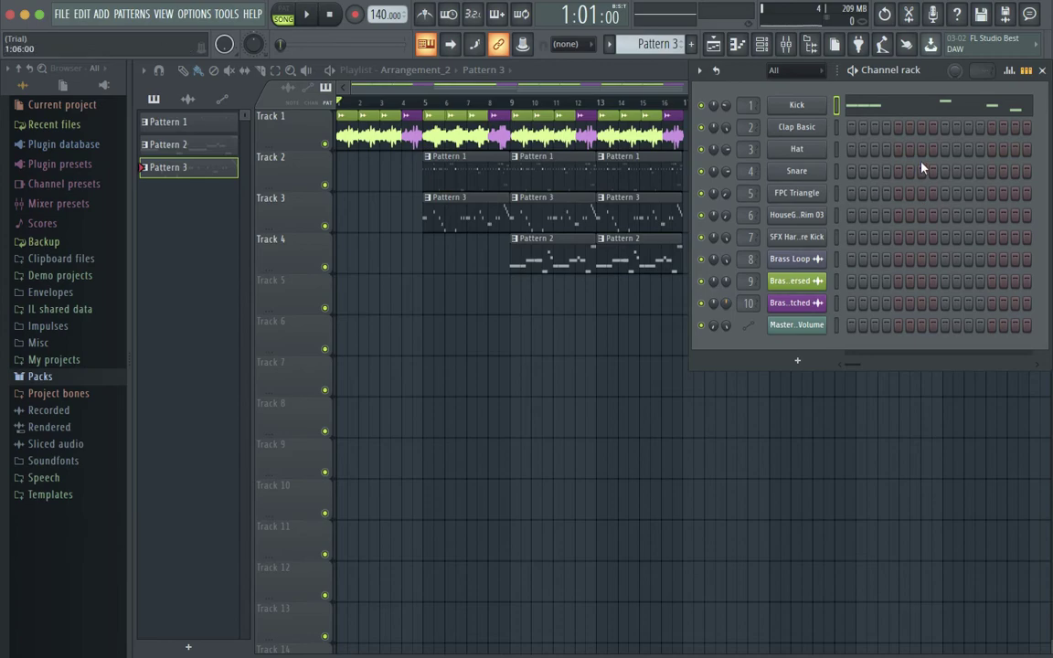
pyautogui.click(1043, 71)
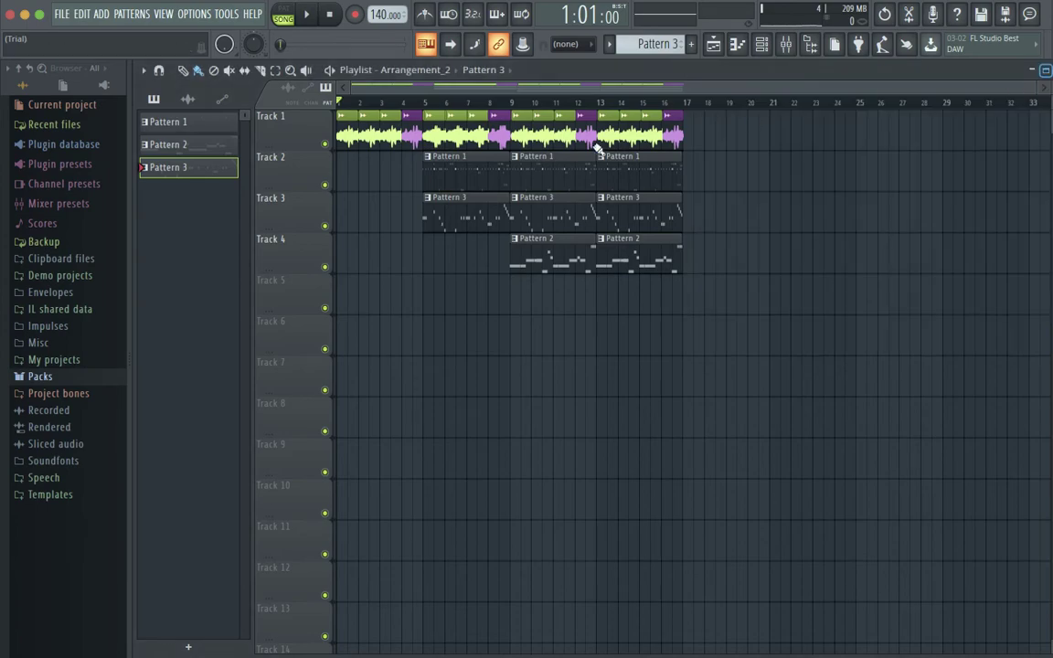
# Play the arrangement from bar 9 while examining where the clips end near bar 17
pyautogui.click(427, 105)
pyautogui.click(517, 105)
pyautogui.press('space')
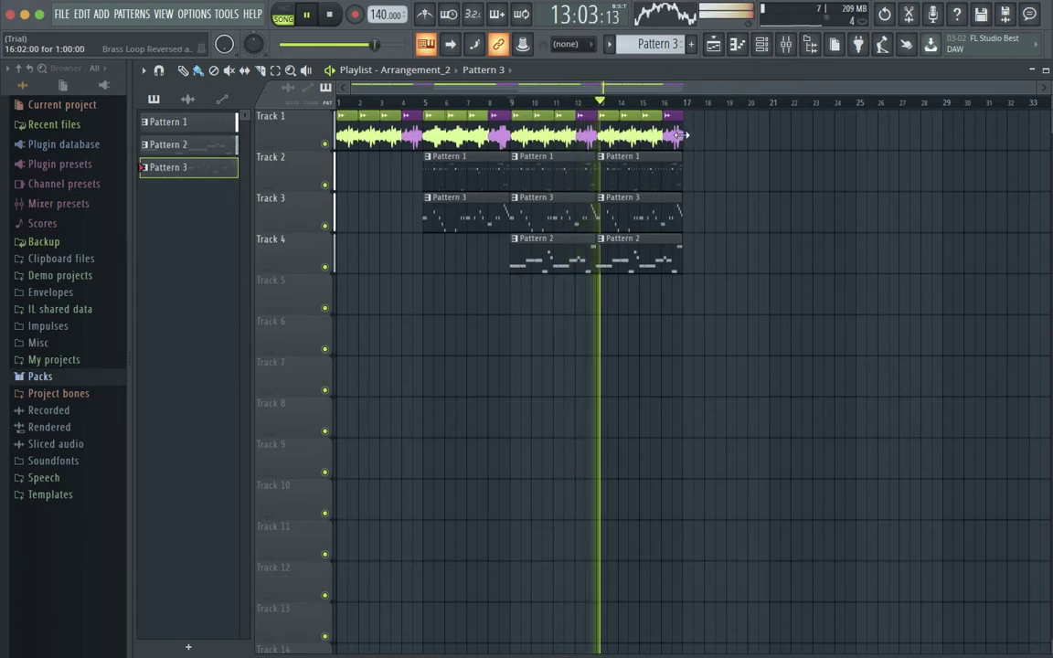
pyautogui.scroll(6, 695, 106)
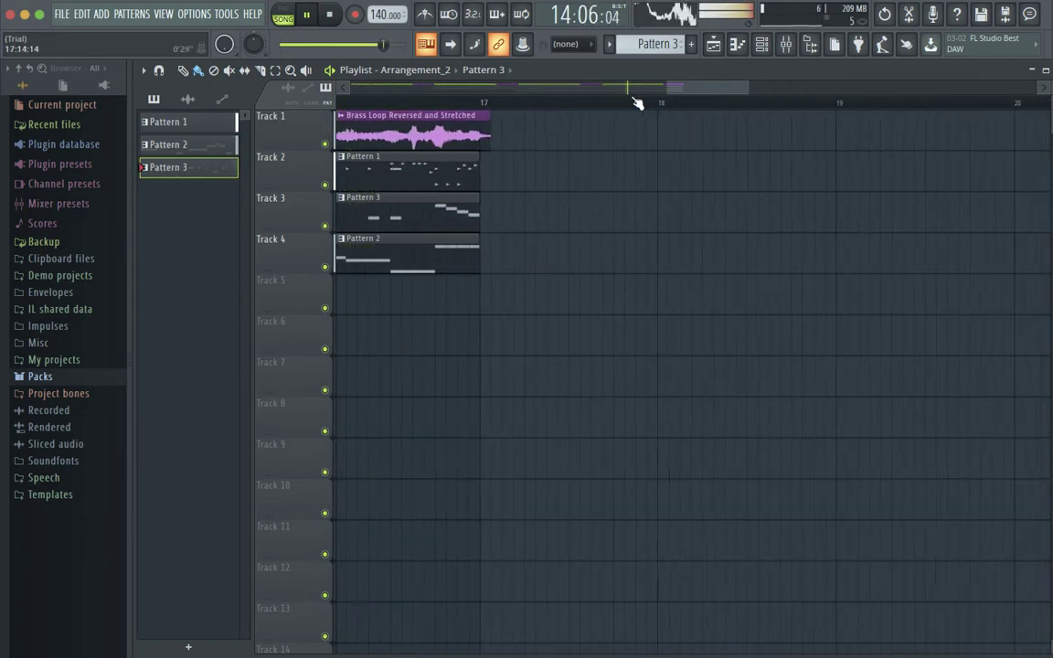
pyautogui.scroll(-3, 530, 188)
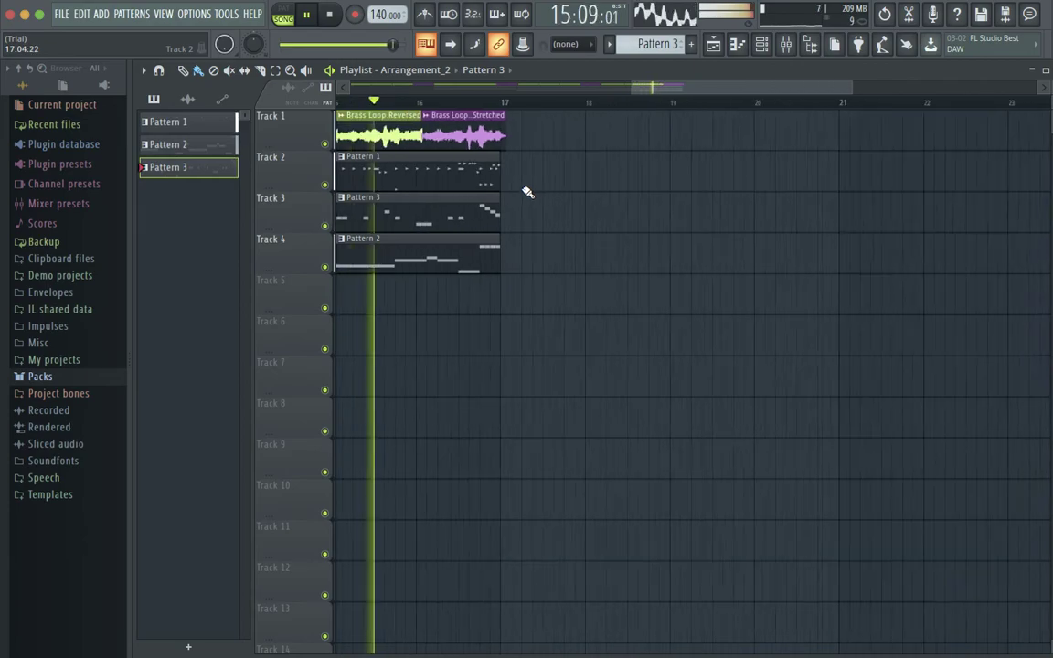
pyautogui.scroll(-5, 527, 192)
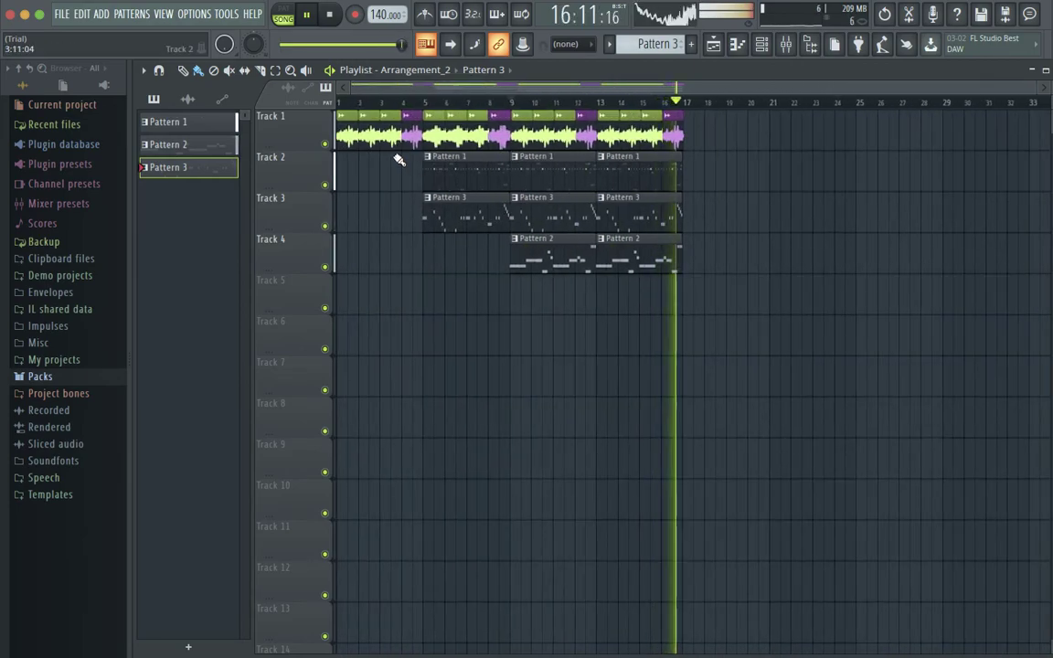
pyautogui.press('space')
# Move the second Brass Loop Reversed clip down to Track 2 and set the snap to Line
pyautogui.scroll(8, 375, 144)
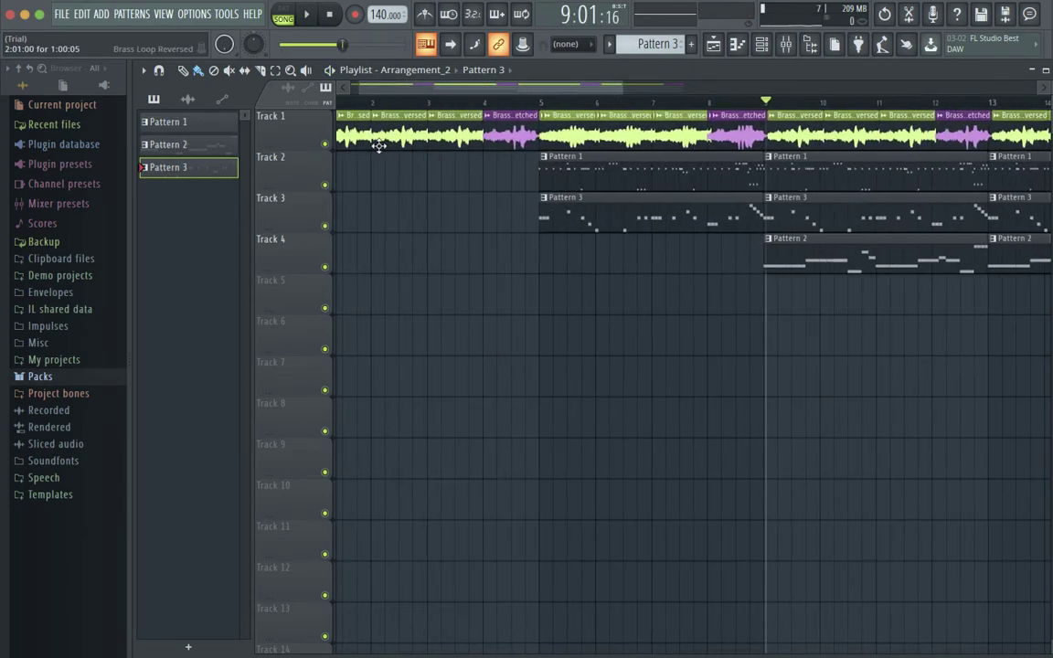
pyautogui.scroll(3, 378, 146)
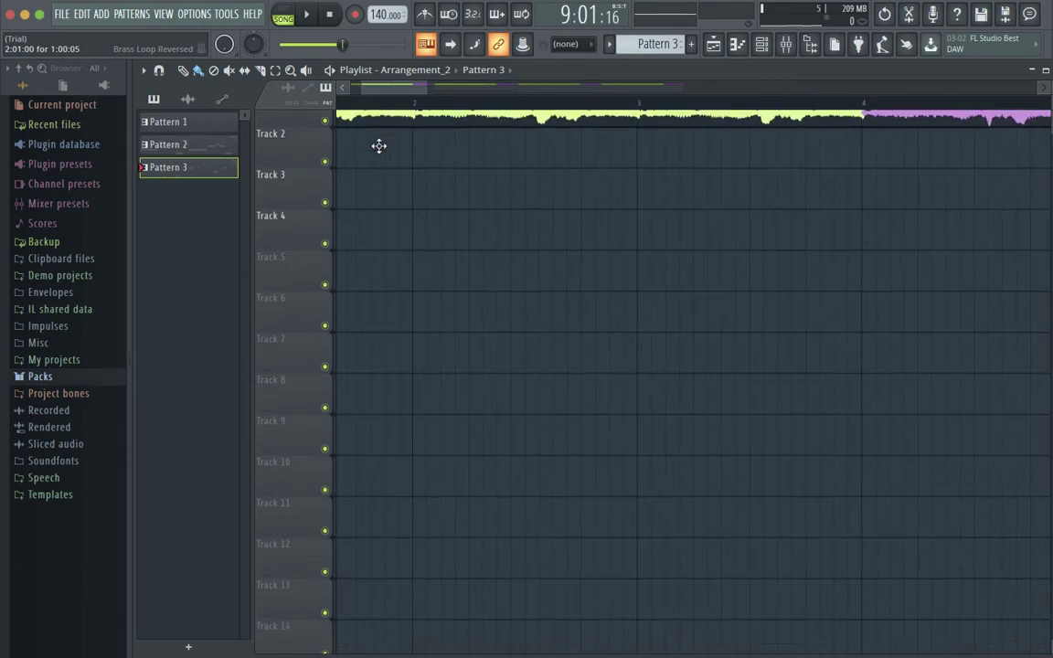
pyautogui.scroll(-3, 379, 146)
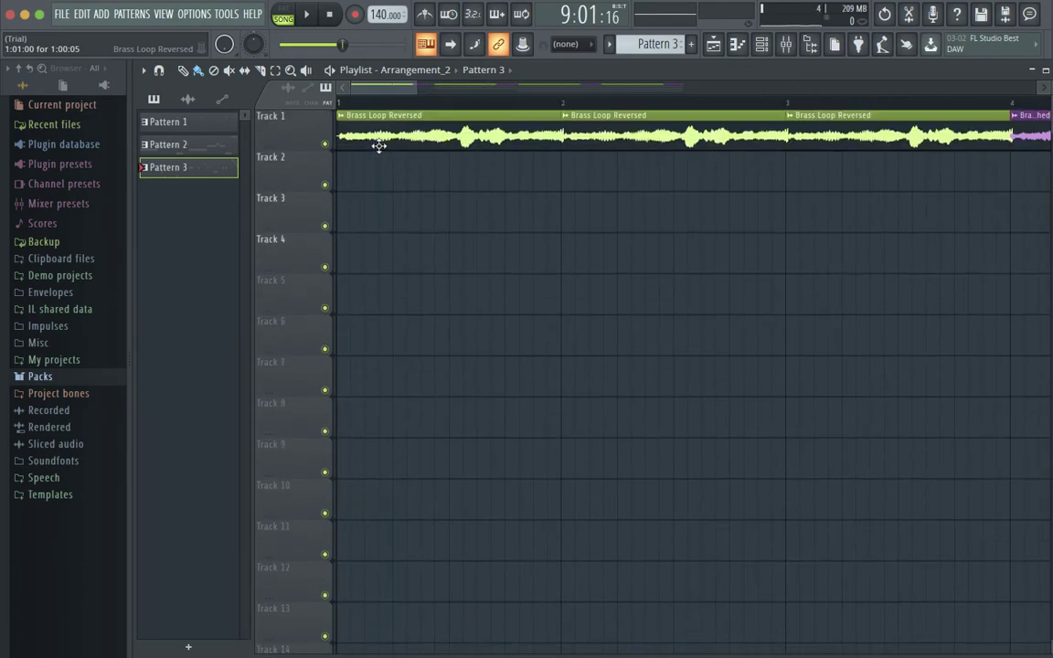
pyautogui.moveTo(616, 138); pyautogui.dragTo(616, 189)
pyautogui.click(565, 44)
pyautogui.click(564, 74)
pyautogui.scroll(3, 578, 107)
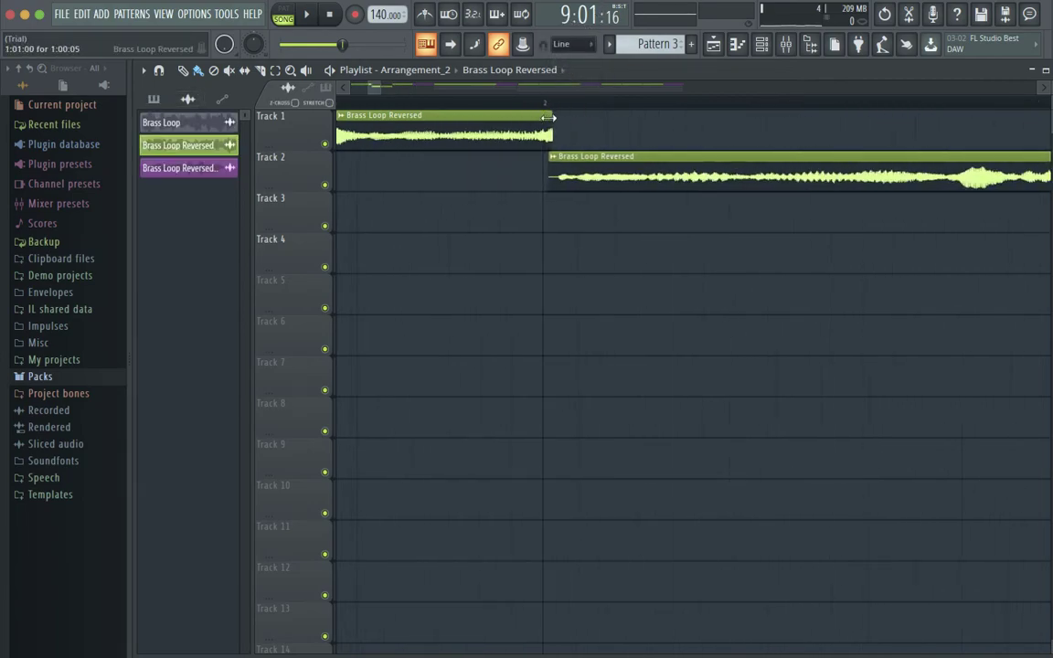
# Trim the first Brass Loop Reversed clip to end exactly at bar 2 and delete the clip on Track 2
pyautogui.moveTo(568, 121); pyautogui.dragTo(538, 128)
pyautogui.scroll(-6, 539, 128)
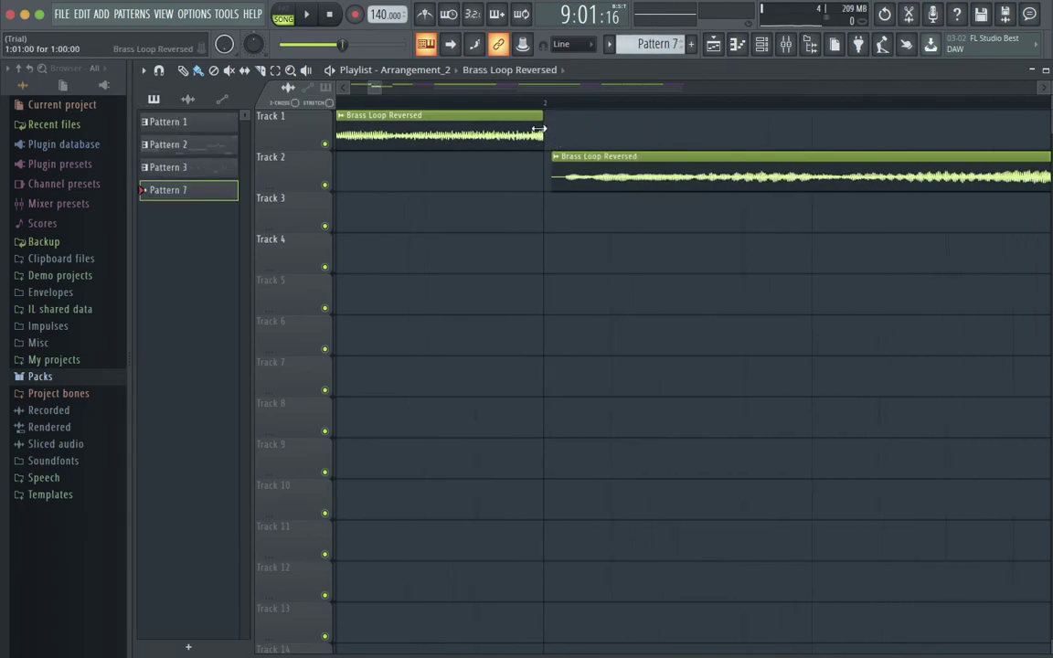
pyautogui.rightClick(598, 182)
pyautogui.scroll(-6, 601, 175)
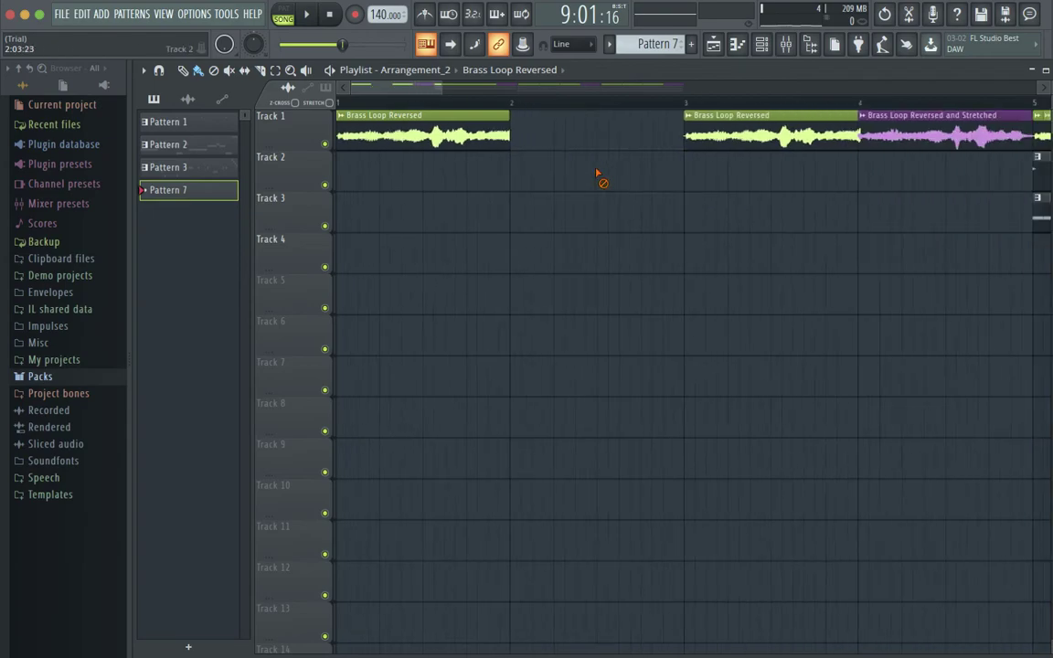
# Replace the clip at bar 3 and fill bar 2 with copies of the trimmed Brass Loop Reversed clip on Track 1
pyautogui.click(459, 130)
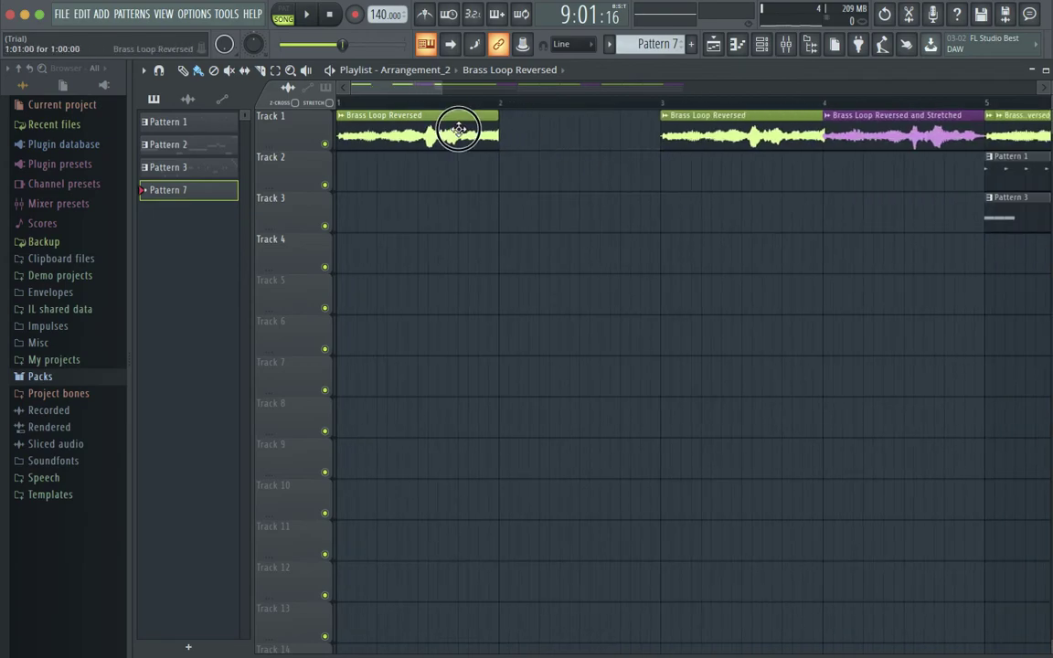
pyautogui.click(507, 134)
pyautogui.scroll(-3, 534, 136)
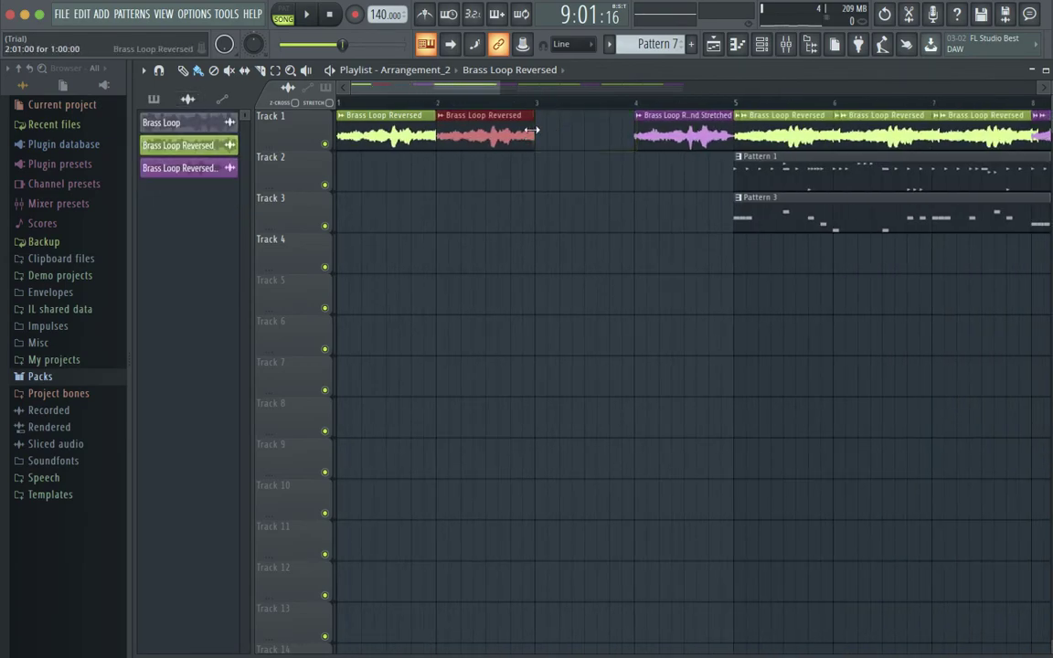
pyautogui.click(541, 130)
pyautogui.scroll(-3, 558, 135)
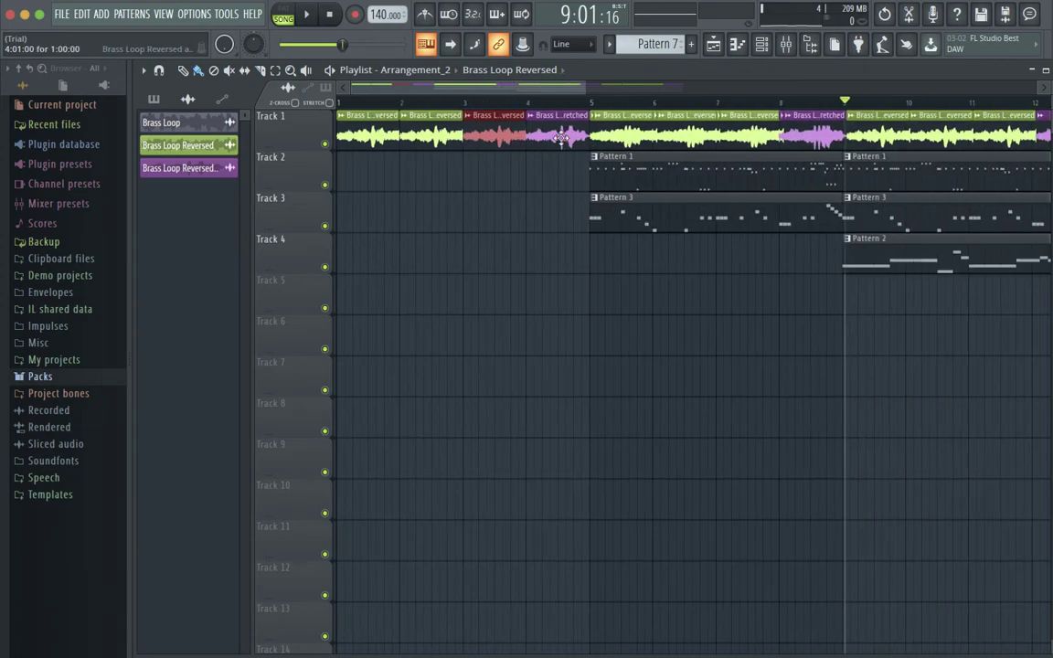
# Delete all brass clips on Track 1 from bar 5 to bar 17
pyautogui.rightClick(606, 126)
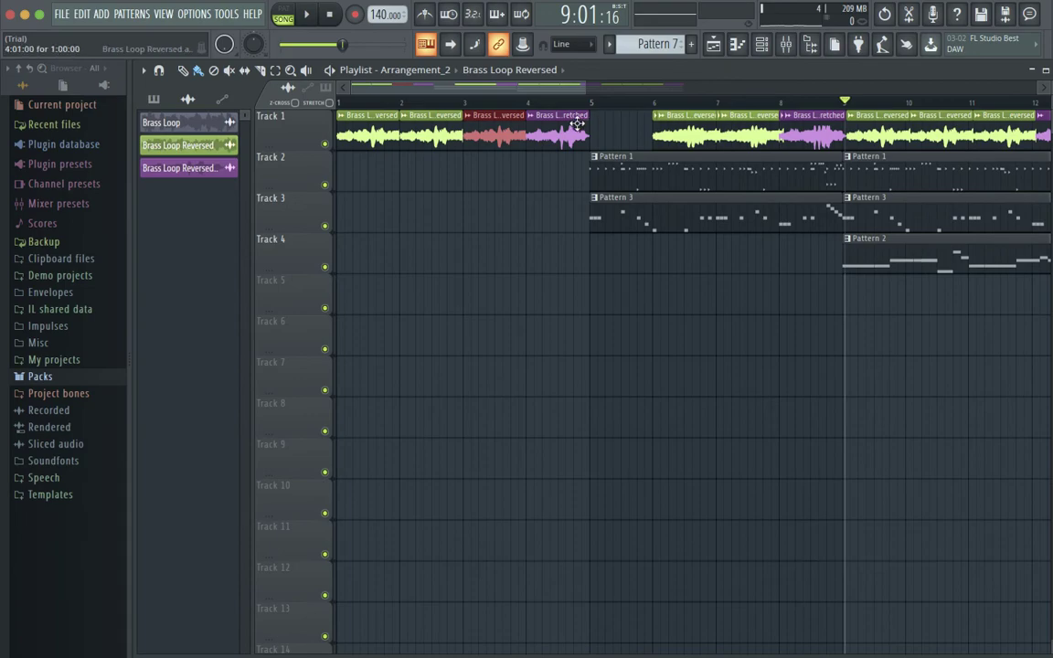
pyautogui.scroll(3, 585, 119)
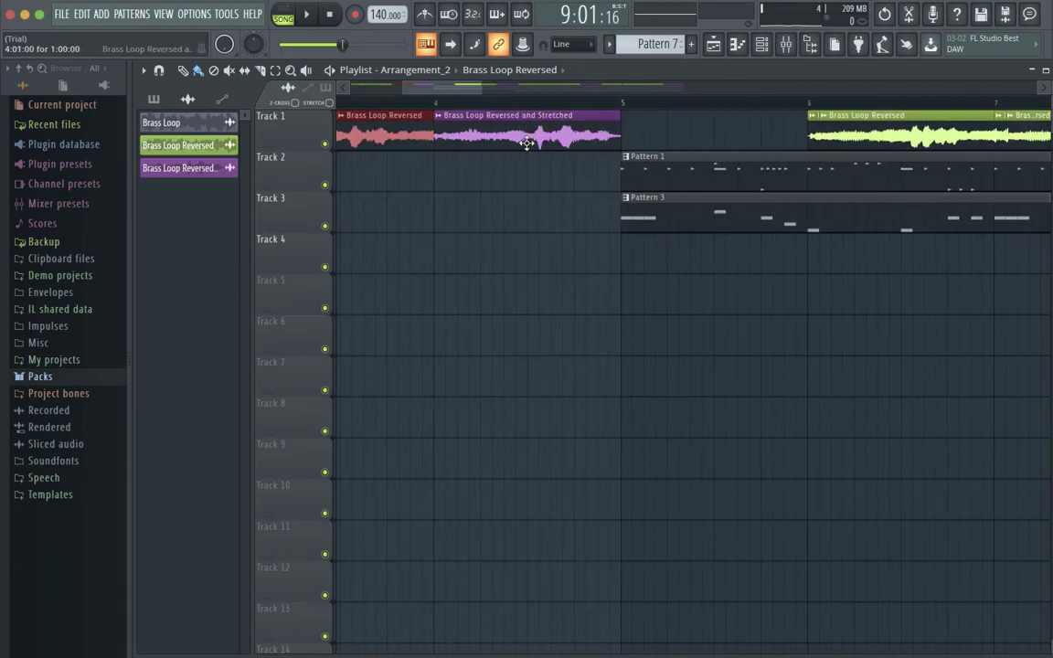
pyautogui.scroll(2, 534, 126)
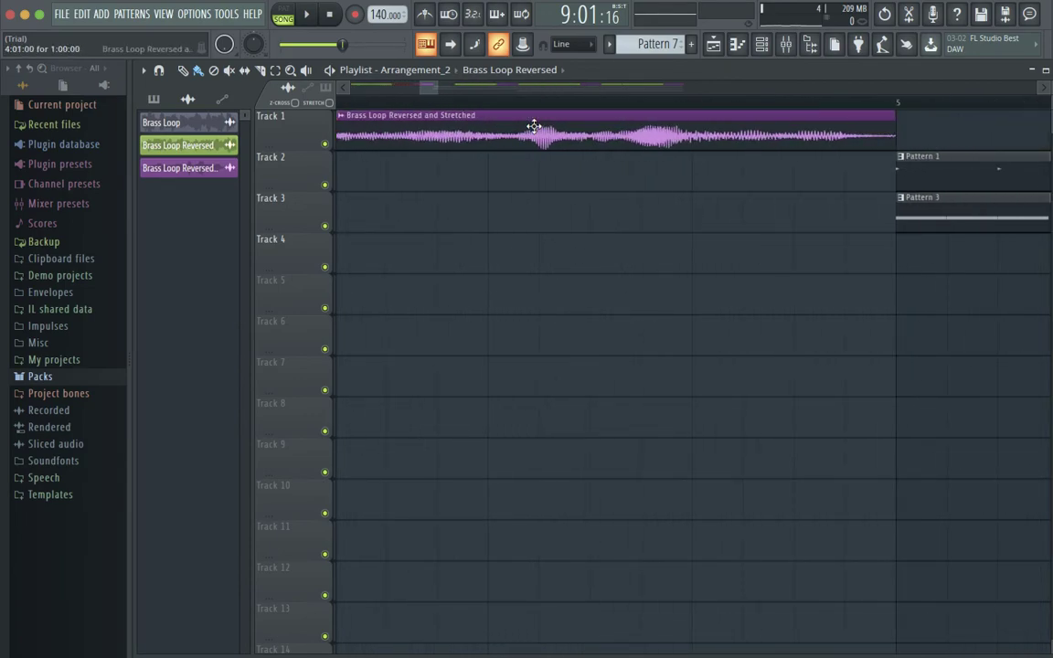
pyautogui.hscroll(-3, 533, 126)
pyautogui.scroll(-2, 534, 126)
pyautogui.moveTo(512, 129)
pyautogui.mouseDown()
pyautogui.moveTo(548, 129)
pyautogui.moveTo(522, 129)
pyautogui.mouseUp()
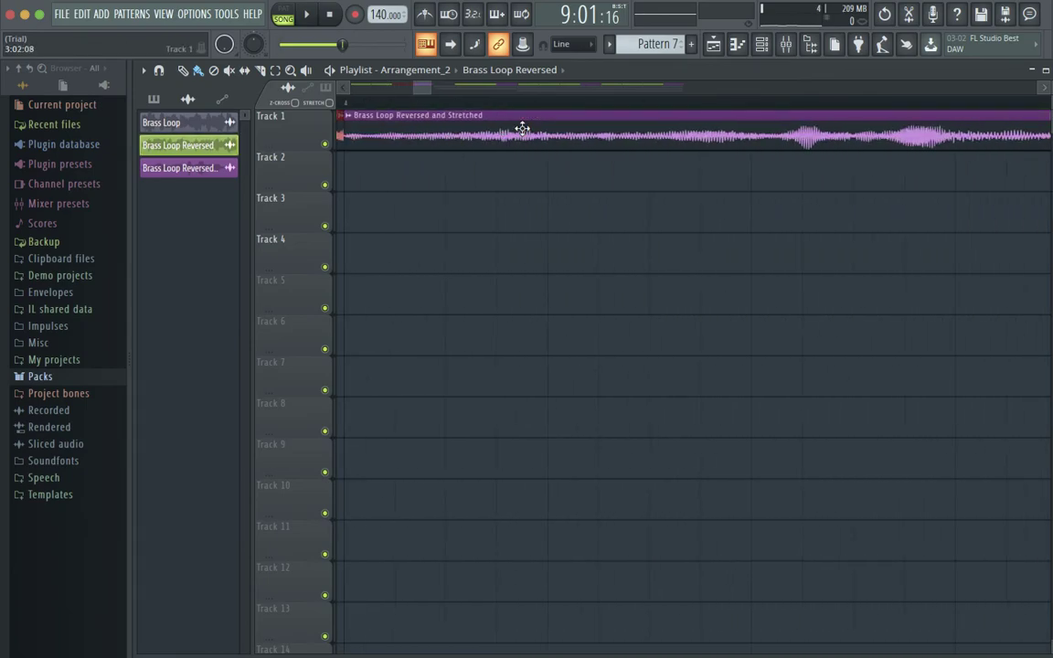
pyautogui.scroll(-3, 522, 129)
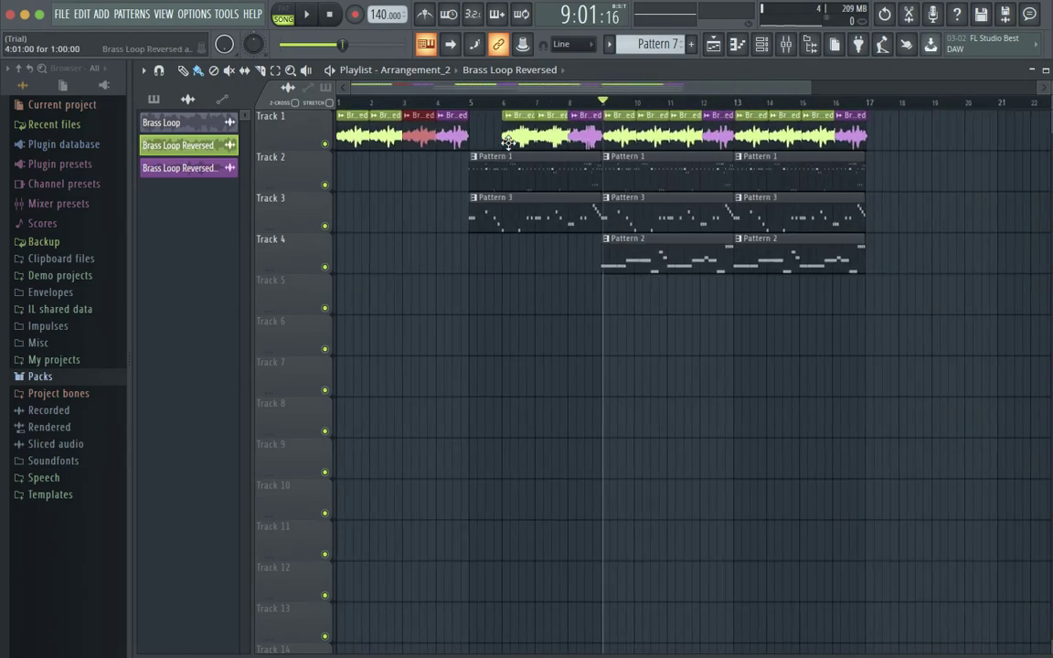
pyautogui.scroll(-2, 507, 142)
pyautogui.moveTo(445, 125); pyautogui.dragTo(519, 128)
pyautogui.moveTo(688, 124)
pyautogui.mouseDown()
pyautogui.moveTo(569, 105)
pyautogui.moveTo(519, 112)
pyautogui.moveTo(573, 128)
pyautogui.moveTo(462, 106)
pyautogui.moveTo(460, 117)
pyautogui.mouseUp()
# Select the four brass clips in bars 1 to 4 and play them from bar 1 to check the loop
pyautogui.click(279, 121)
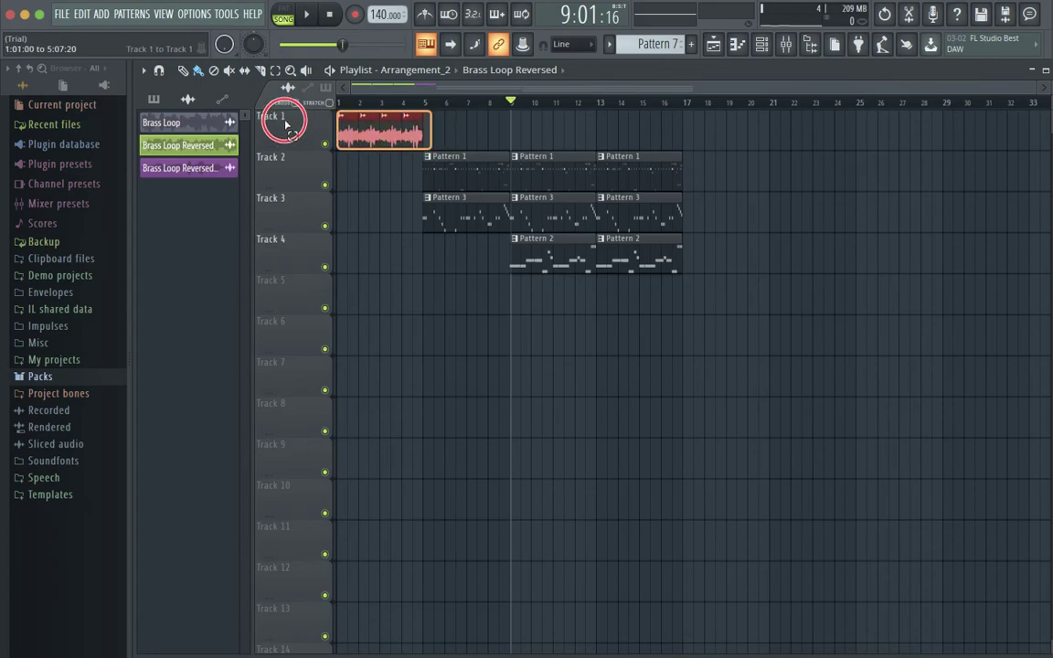
pyautogui.click(335, 104)
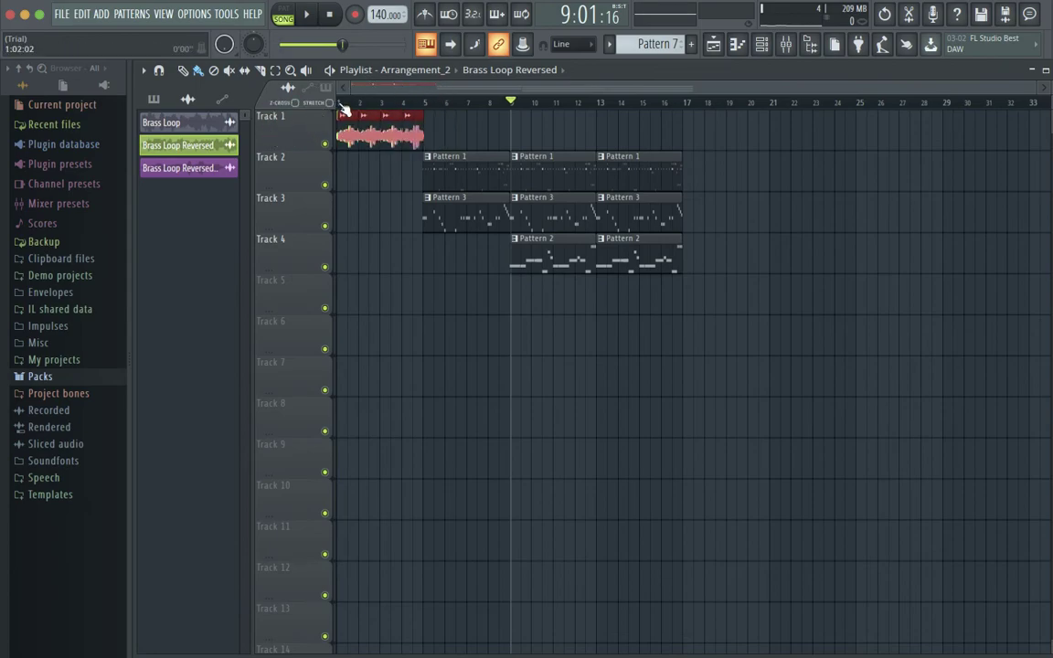
pyautogui.click(339, 103)
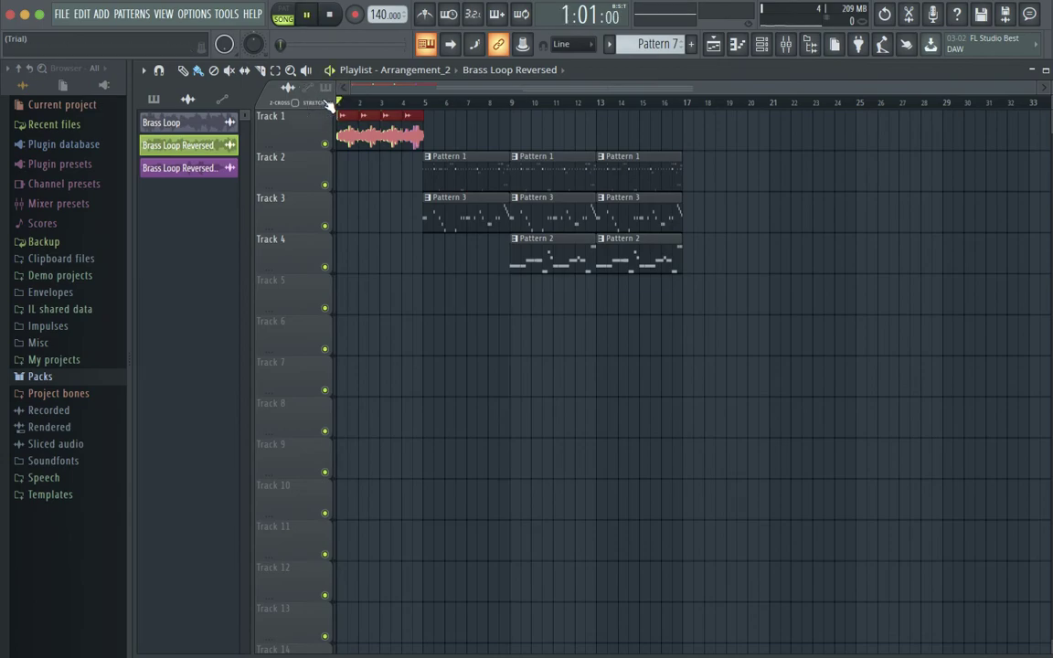
pyautogui.press('space')
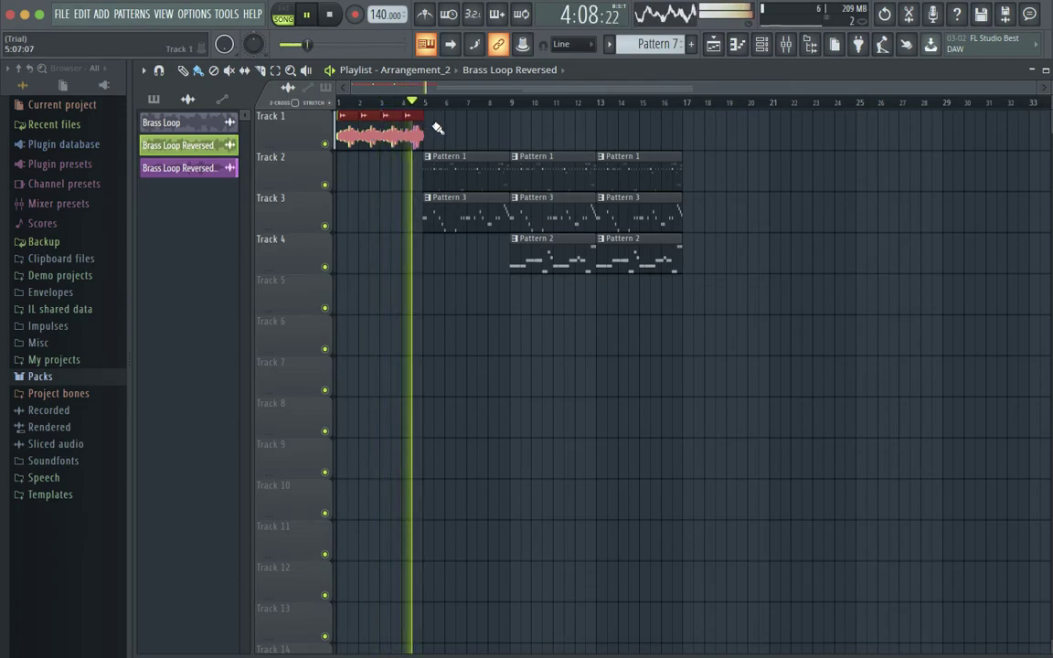
pyautogui.press('space')
# Duplicate the four selected brass clips on Track 1 and align the copies to start at bar 5
pyautogui.moveTo(438, 137); pyautogui.dragTo(338, 114)
pyautogui.click(324, 137)
pyautogui.click(81, 14)
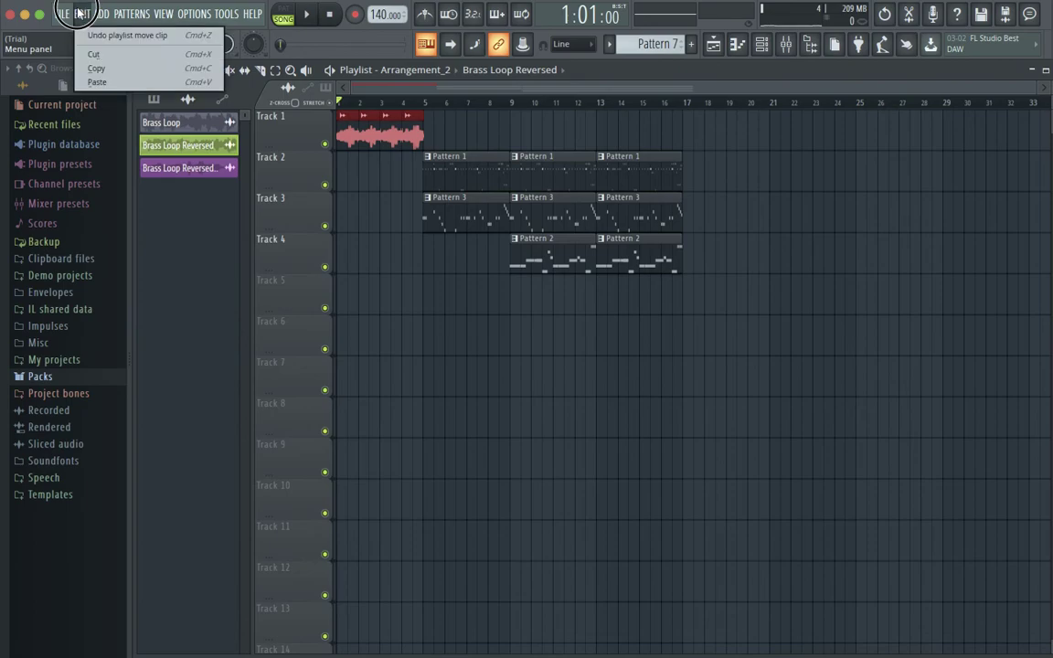
pyautogui.click(76, 30)
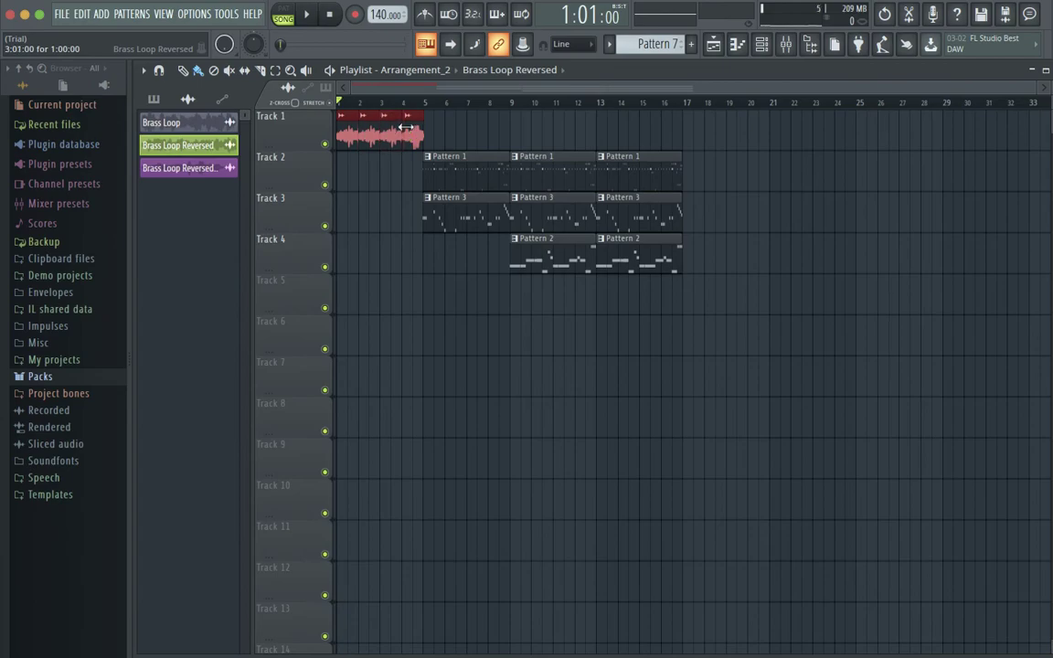
pyautogui.moveTo(390, 130); pyautogui.dragTo(469, 128)
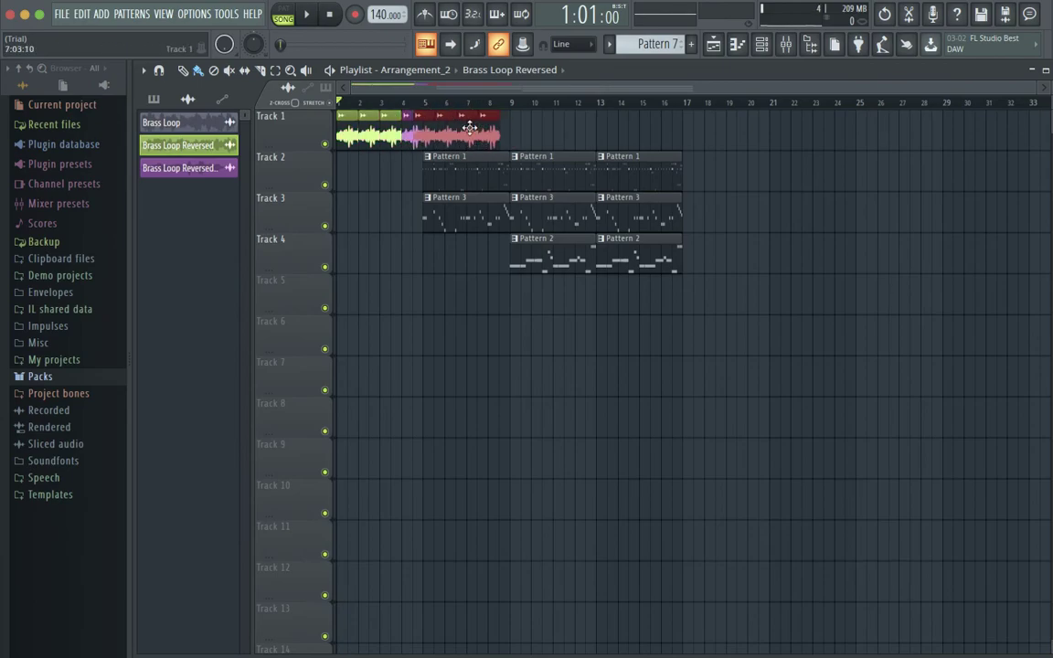
pyautogui.scroll(5, 469, 128)
pyautogui.moveTo(567, 135); pyautogui.dragTo(271, 118)
pyautogui.scroll(-4, 587, 183)
pyautogui.click(535, 131)
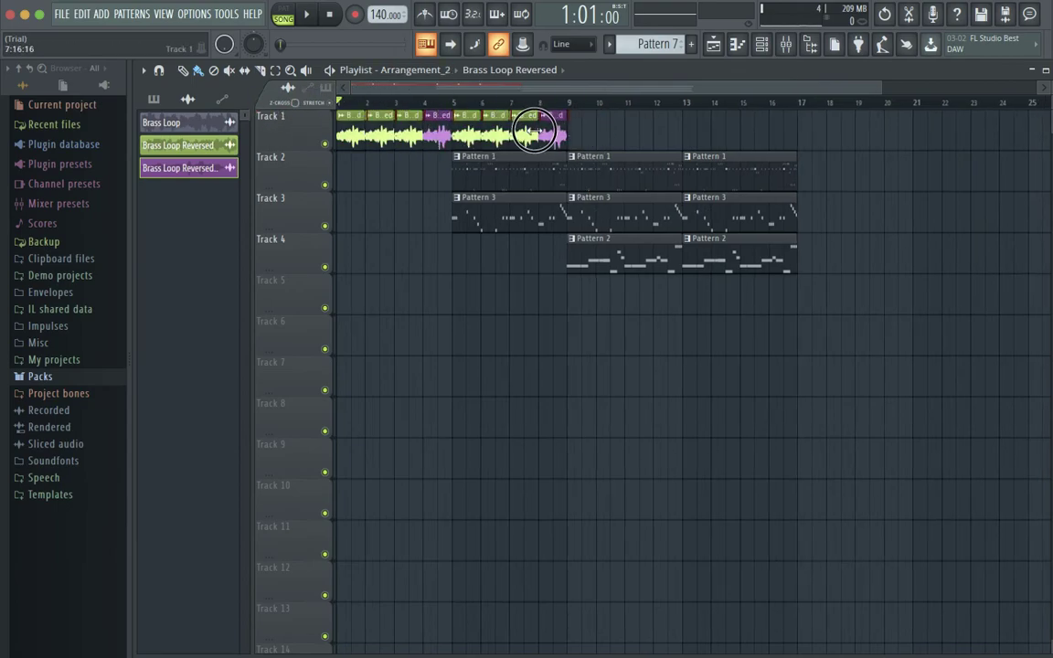
# Duplicate the brass clips of bars 1 to 8 at bar 9 and check their end against bar 17
pyautogui.moveTo(466, 117); pyautogui.dragTo(585, 130)
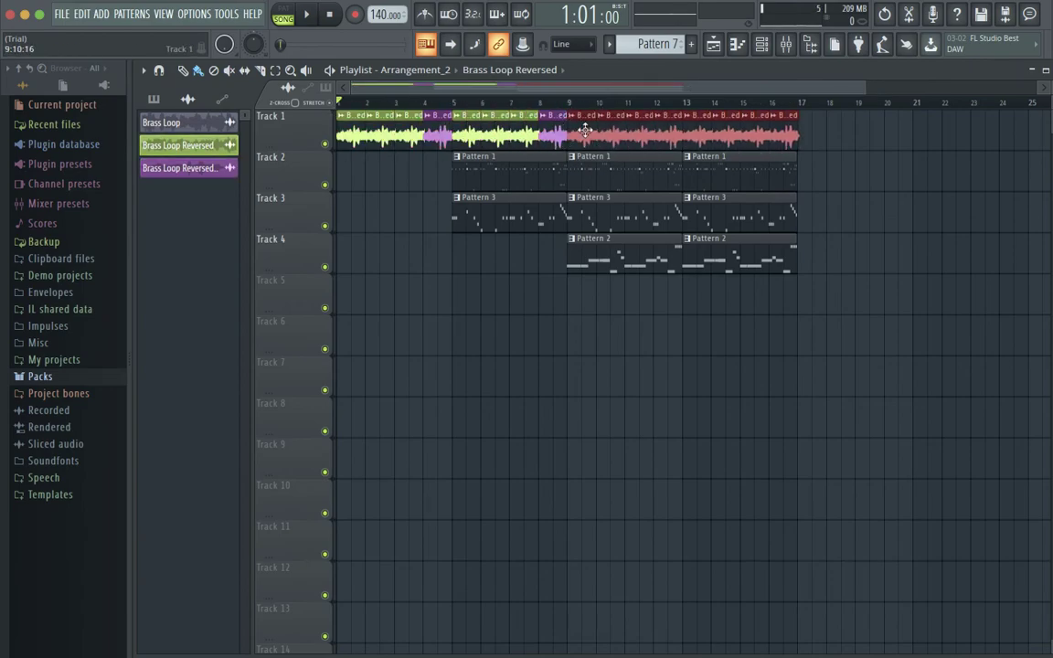
pyautogui.scroll(4, 749, 187)
pyautogui.scroll(-5, 713, 136)
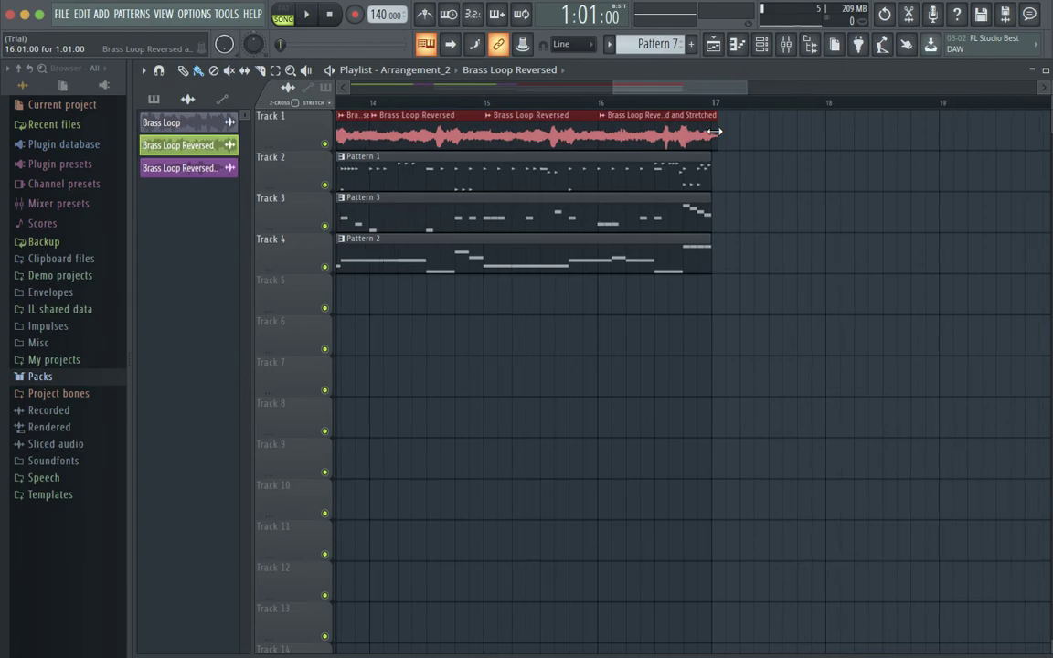
# Delete the copied brass clips on Track 1 from bar 5 onward, checking the clip end against bar 9
pyautogui.moveTo(682, 134); pyautogui.dragTo(531, 130)
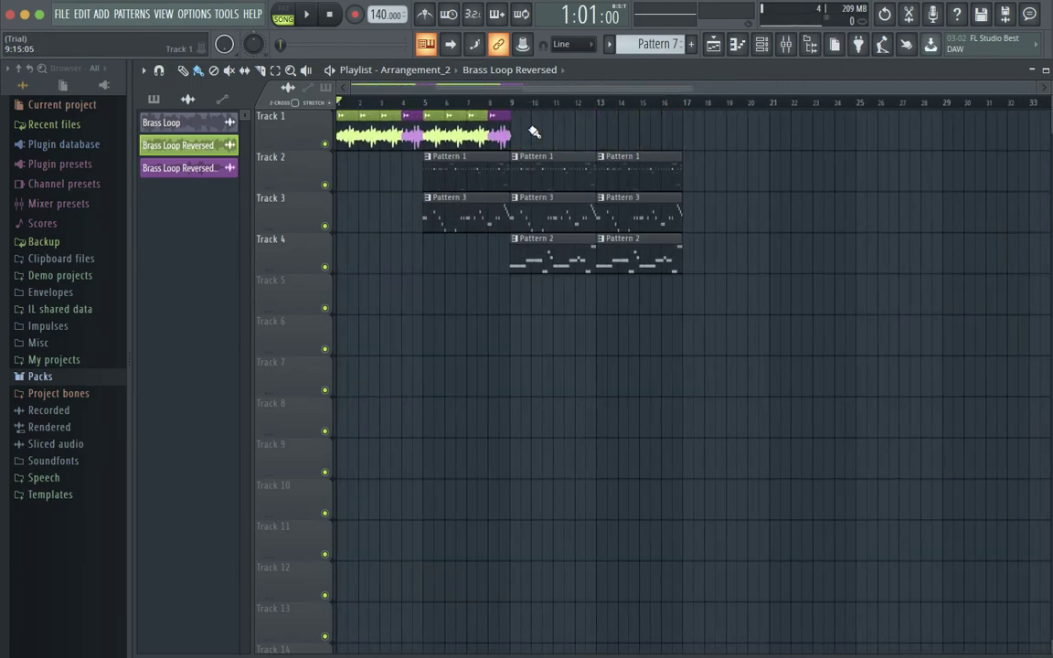
pyautogui.scroll(8, 512, 124)
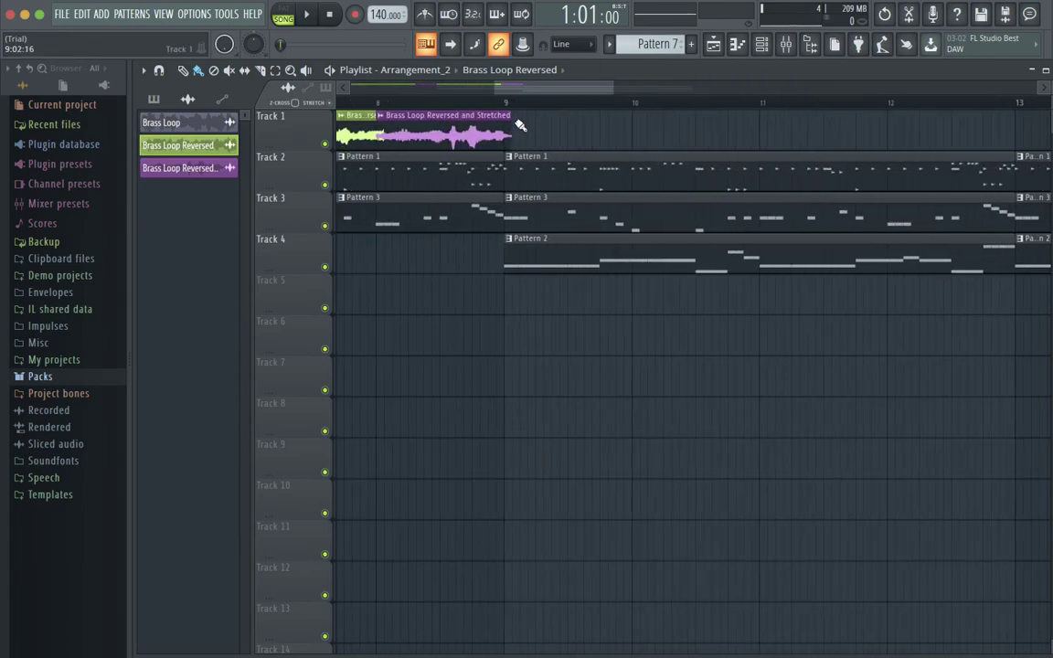
pyautogui.scroll(-8, 480, 174)
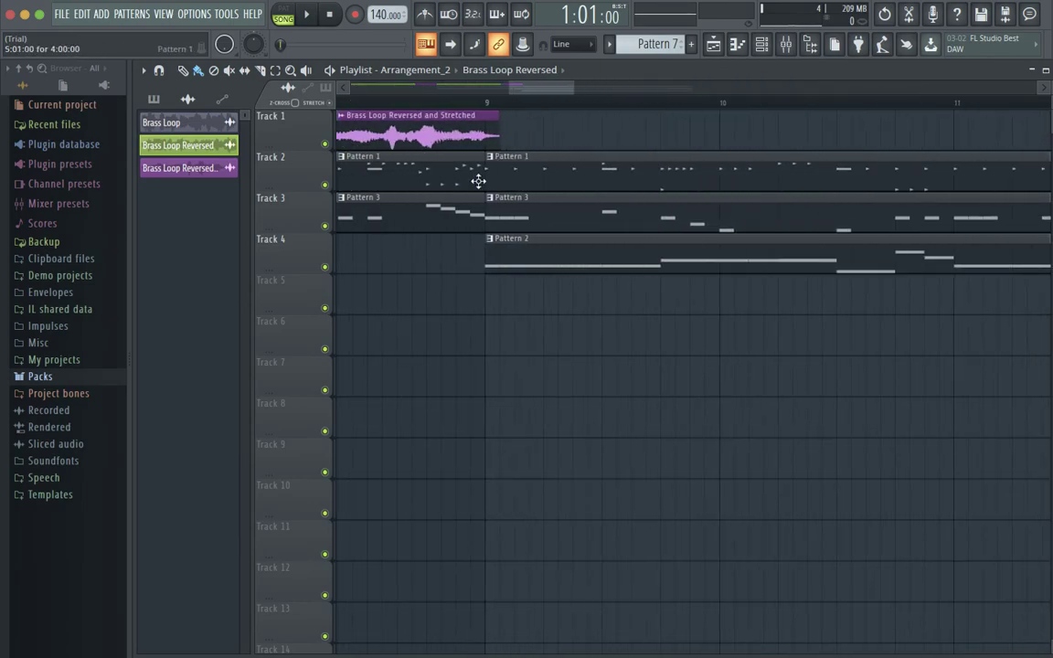
pyautogui.scroll(-2, 460, 218)
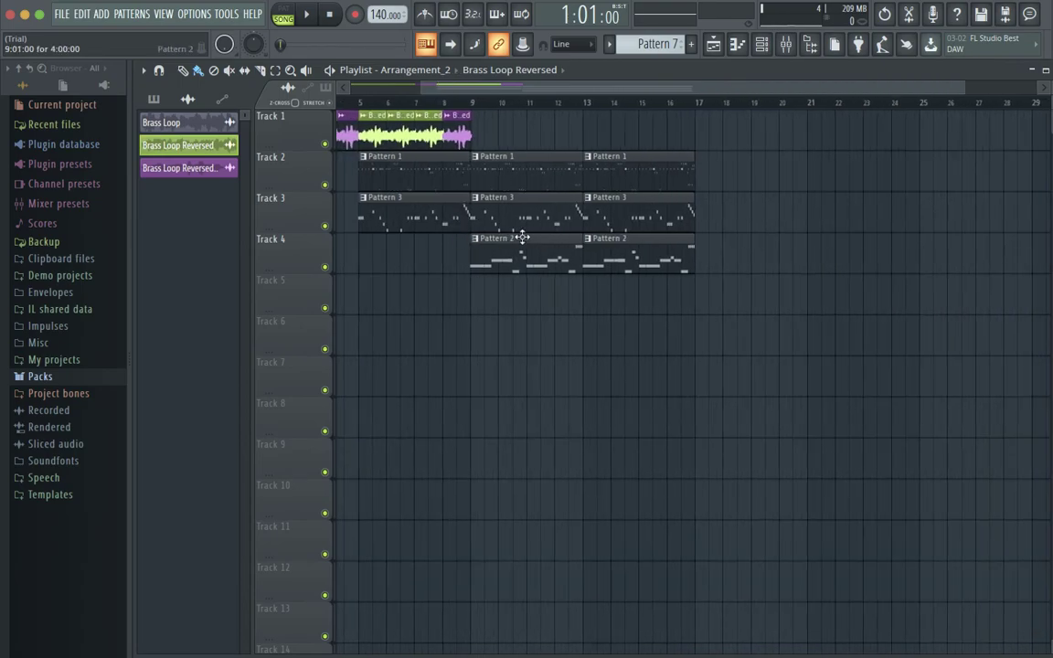
pyautogui.scroll(-2, 511, 315)
pyautogui.rightClick(510, 128)
pyautogui.rightClick(464, 129)
# Shift the Brass Loop Reversed and Stretched clip away from bar 4 to leave a gap before it
pyautogui.scroll(6, 448, 136)
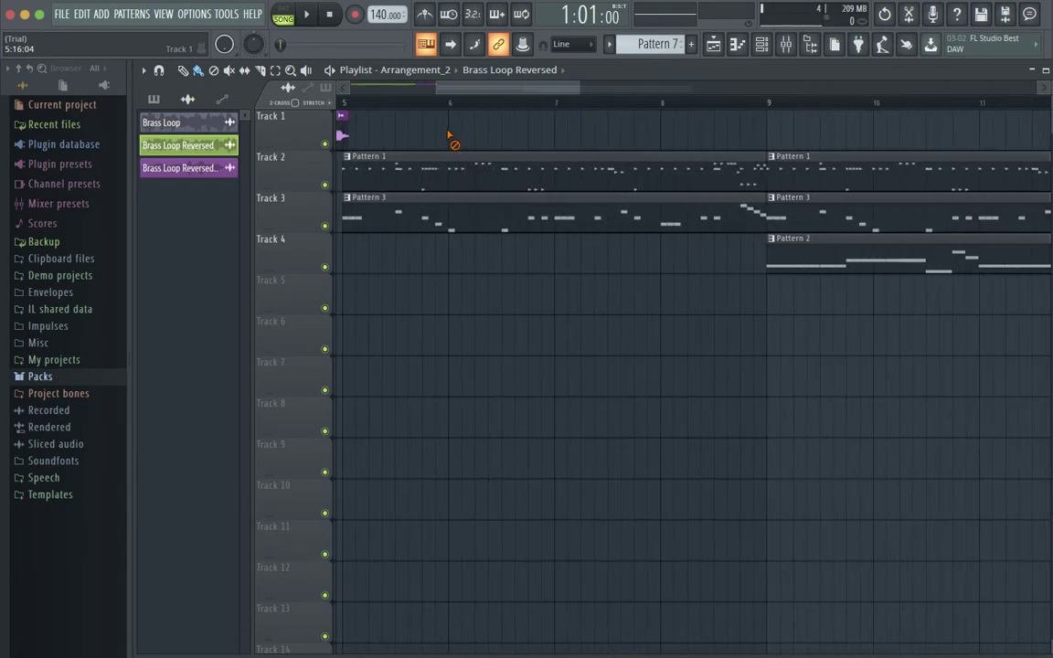
pyautogui.hscroll(-4, 449, 135)
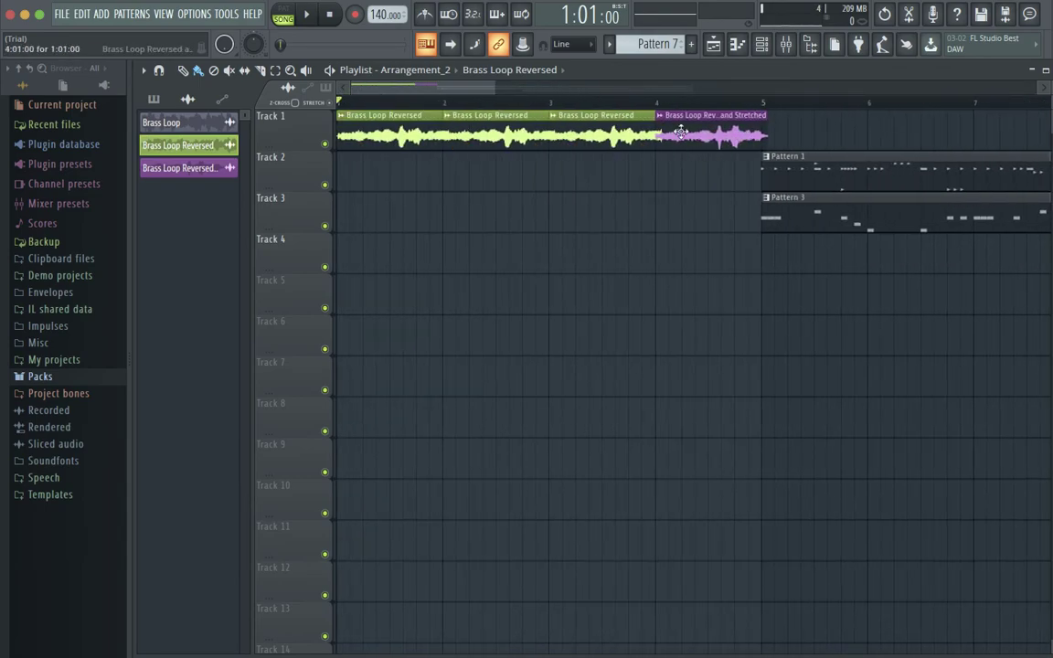
pyautogui.scroll(2, 681, 133)
pyautogui.moveTo(640, 130); pyautogui.dragTo(675, 133)
pyautogui.hscroll(-1, 645, 132)
pyautogui.hscroll(-2, 645, 133)
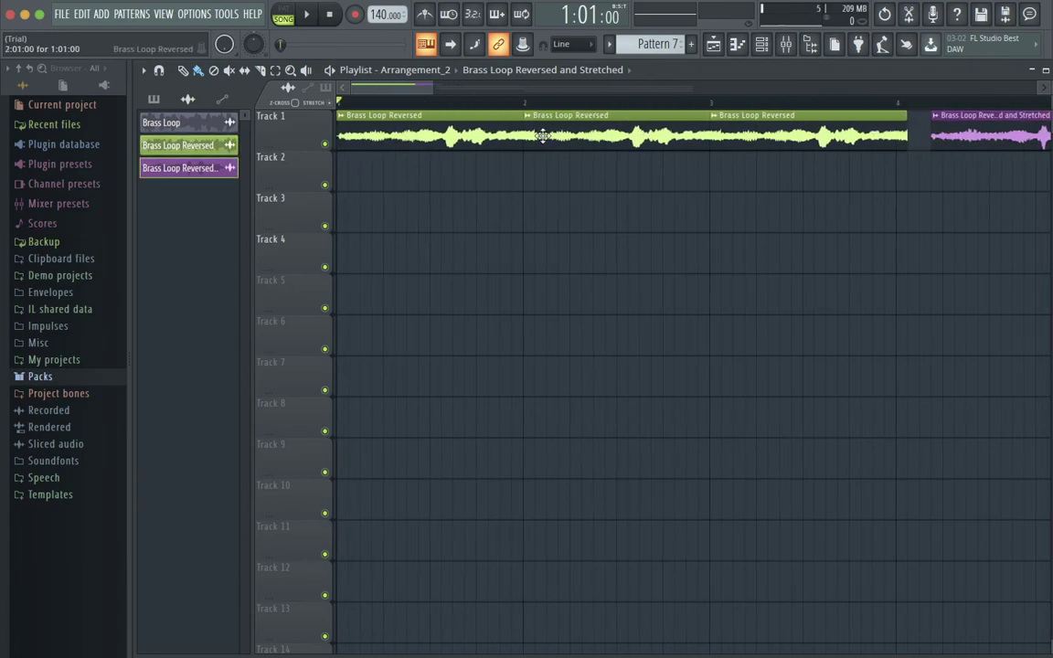
# Trim the first Brass Loop Reversed clip to end at bar 2 and replace the clips at bars 2 and 3 with copies of it
pyautogui.rightClick(576, 139)
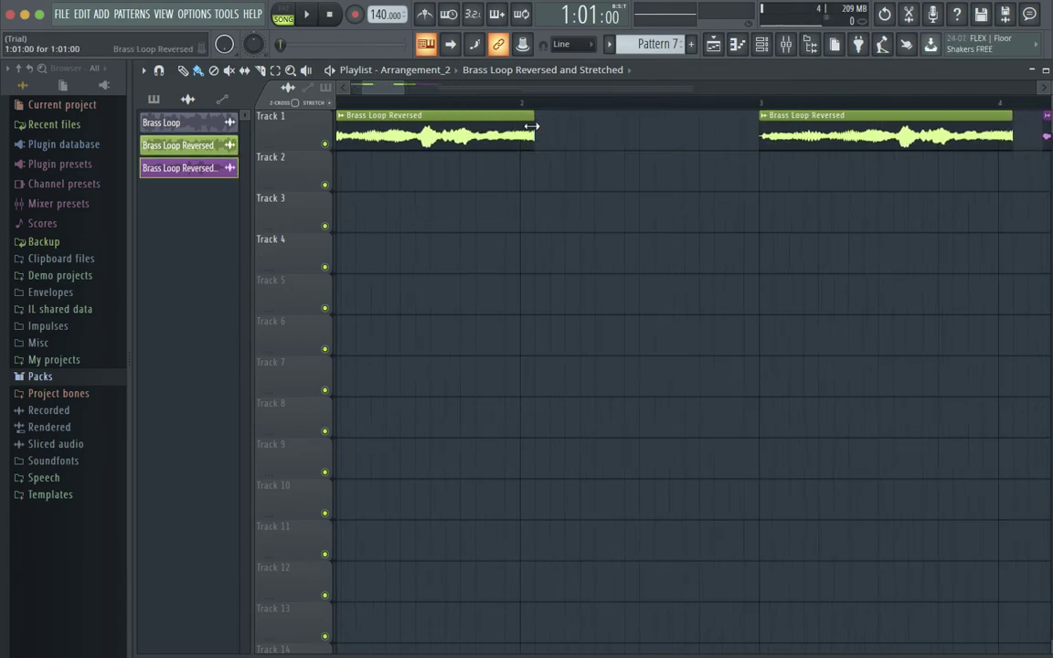
pyautogui.moveTo(535, 125); pyautogui.dragTo(485, 128)
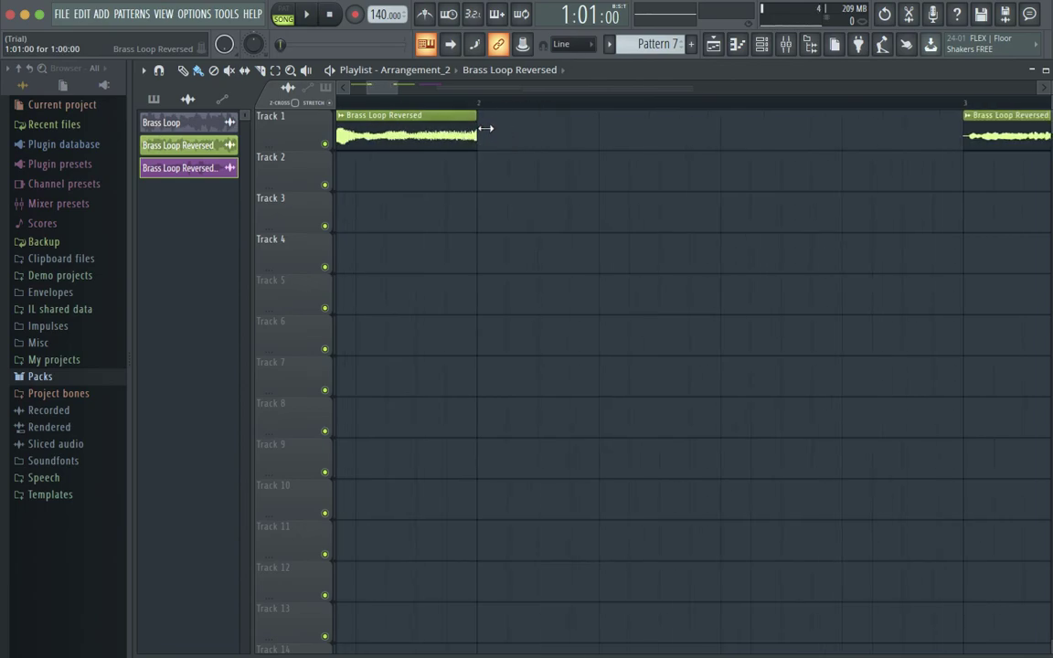
pyautogui.click(407, 132)
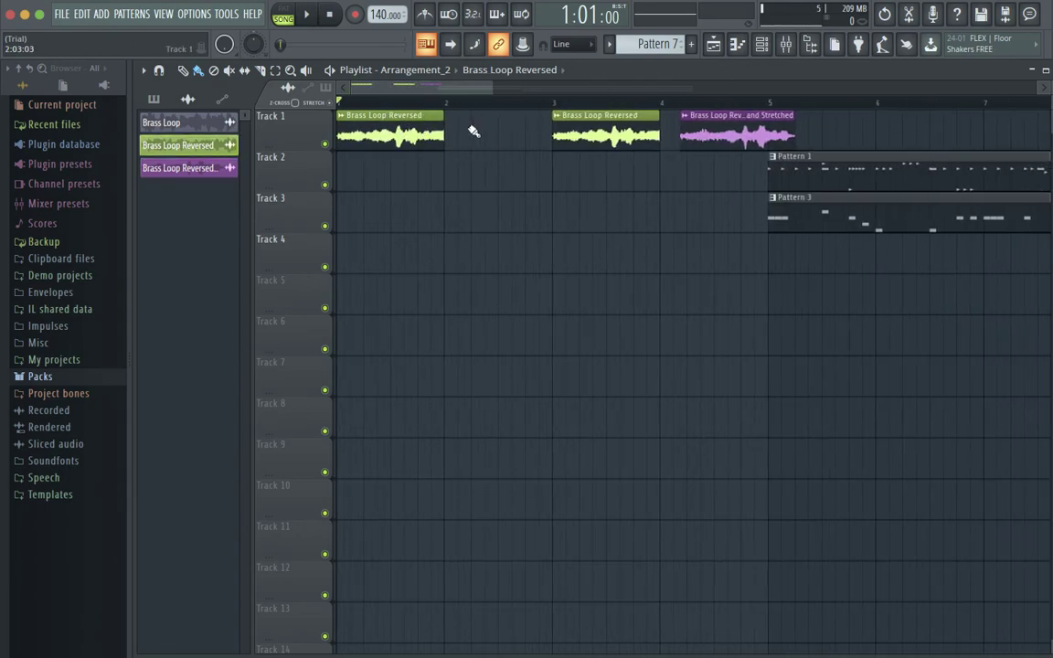
pyautogui.click(457, 129)
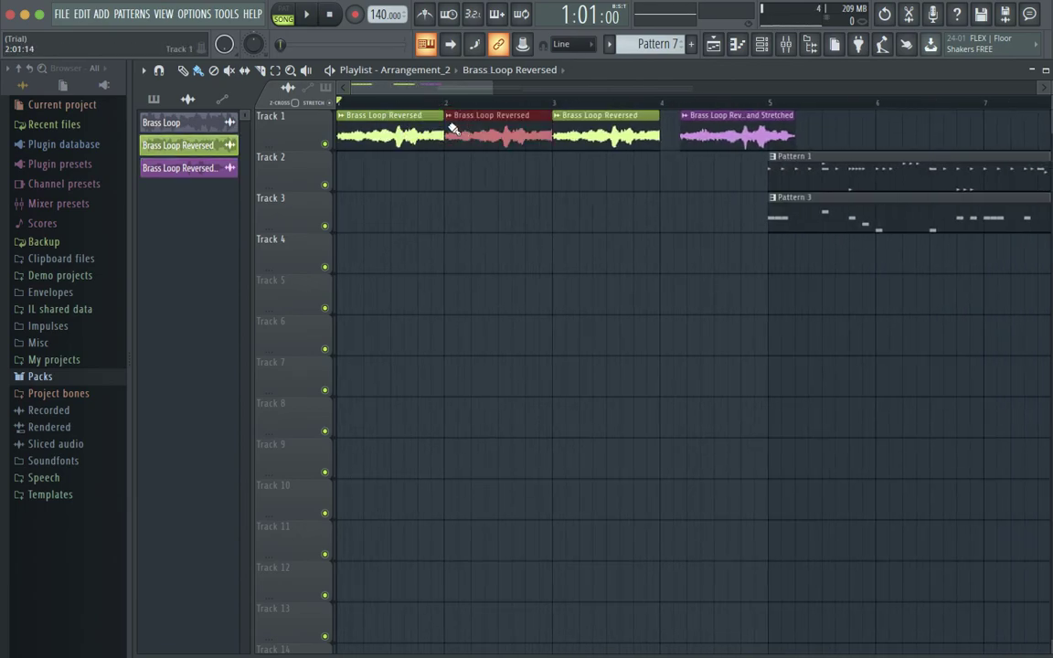
pyautogui.rightClick(585, 139)
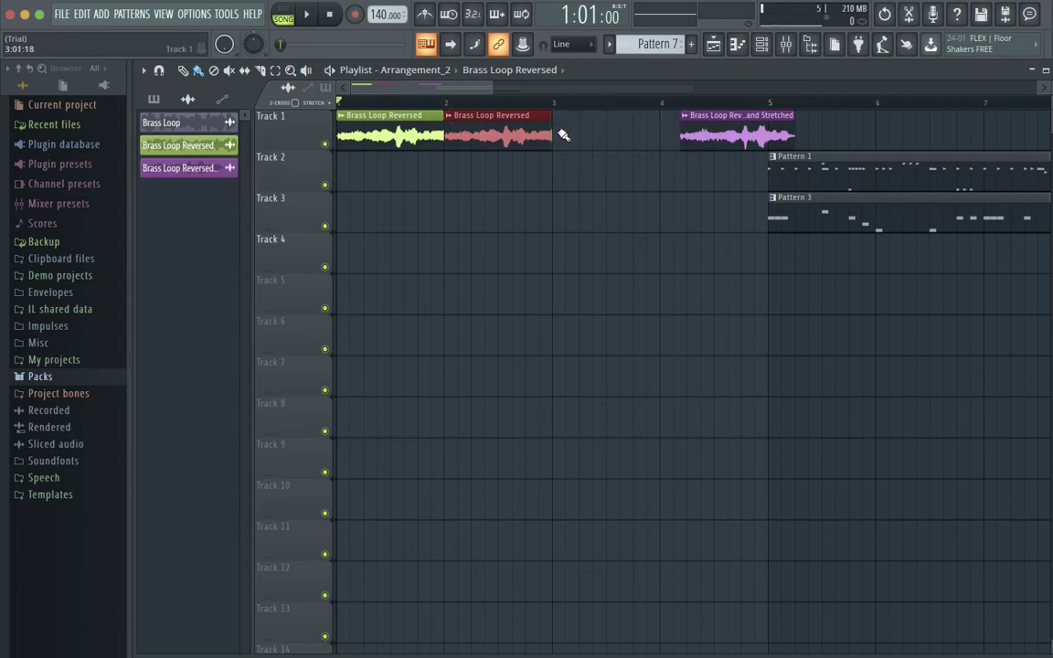
pyautogui.click(563, 135)
# Move the Brass Loop Reversed and Stretched clip to start at bar 4 and trim it to end at bar 5
pyautogui.scroll(-1, 655, 133)
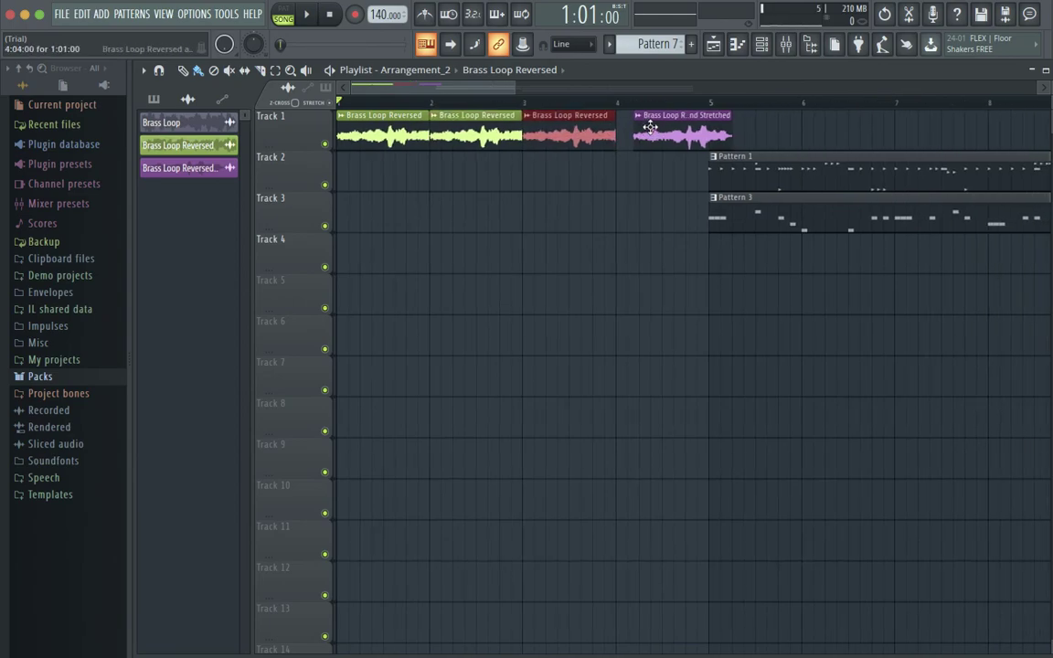
pyautogui.moveTo(652, 131)
pyautogui.mouseDown()
pyautogui.moveTo(630, 135)
pyautogui.moveTo(660, 130)
pyautogui.moveTo(637, 126)
pyautogui.mouseUp()
pyautogui.scroll(4, 670, 134)
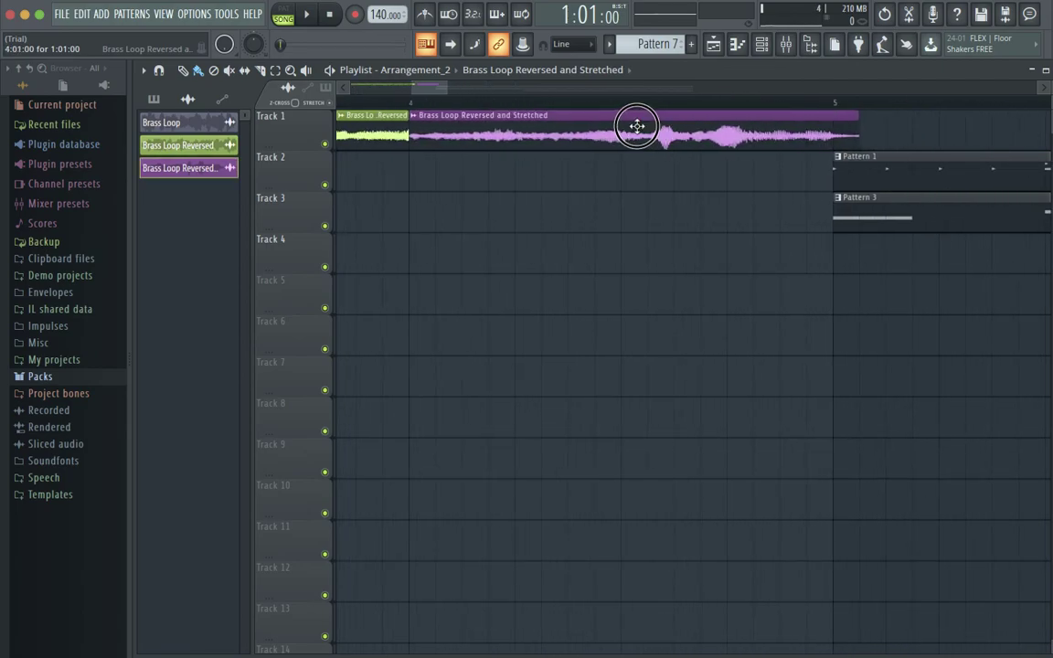
pyautogui.moveTo(857, 135); pyautogui.dragTo(827, 135)
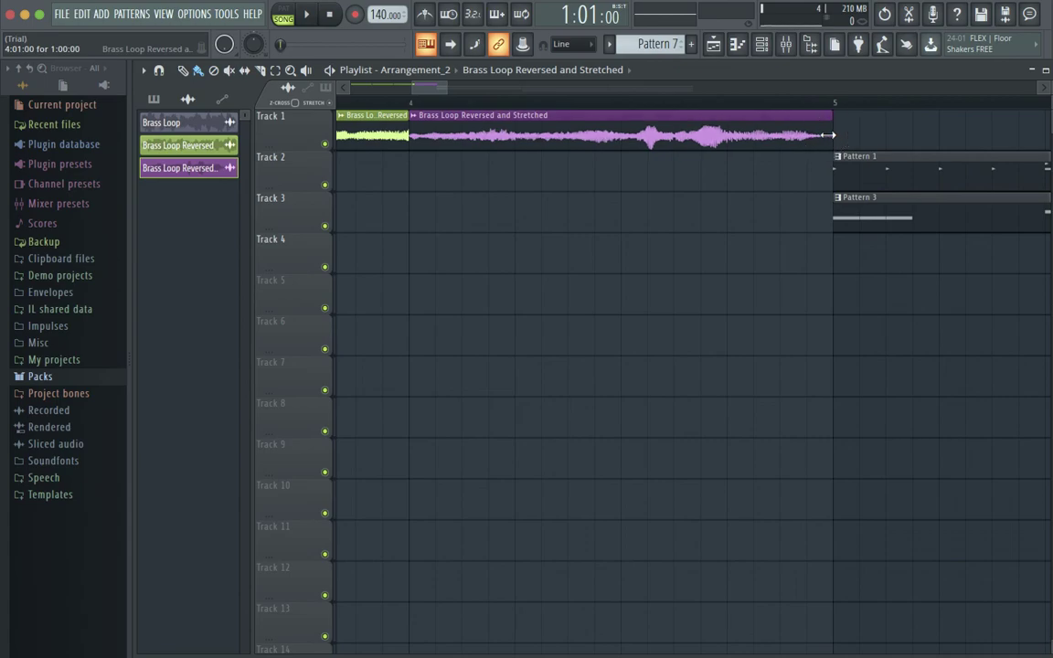
pyautogui.scroll(-6, 828, 137)
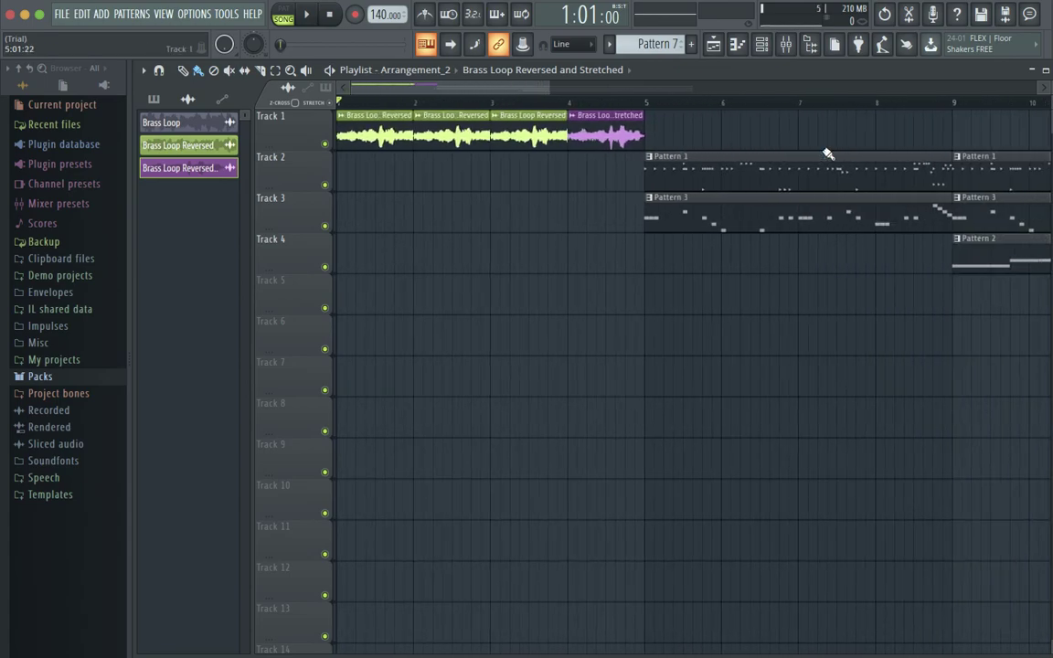
# Copy the four-bar brass sequence on Track 1 to bars 5 through 8, aligning its start with the bar 5 line
pyautogui.moveTo(681, 121)
pyautogui.mouseDown()
pyautogui.moveTo(419, 87)
pyautogui.moveTo(321, 122)
pyautogui.moveTo(700, 139)
pyautogui.moveTo(680, 137)
pyautogui.mouseUp()
pyautogui.scroll(4, 645, 122)
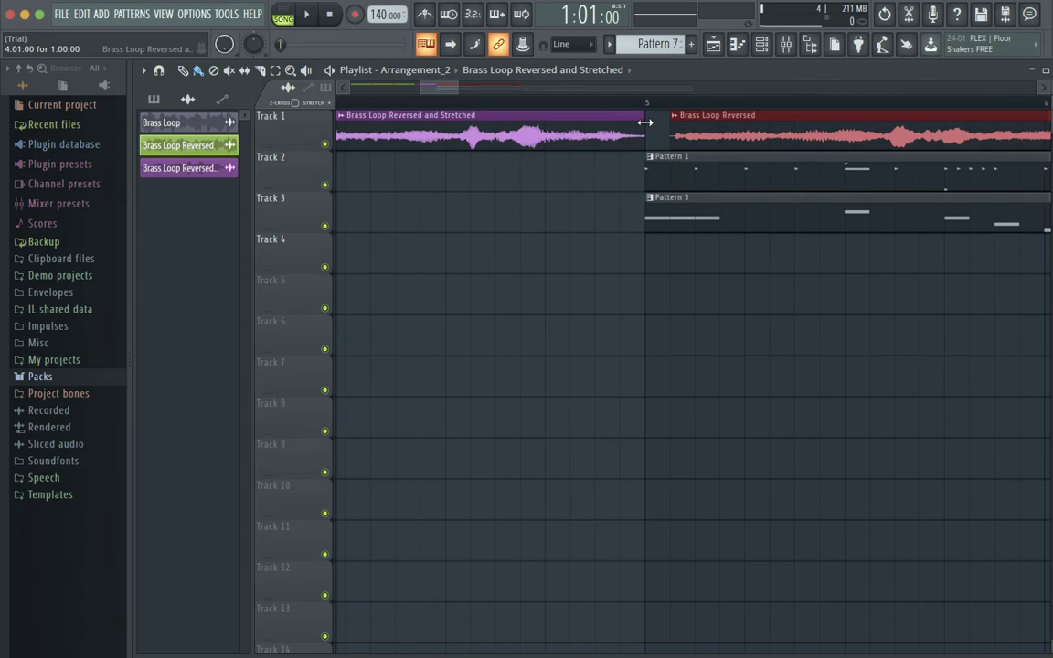
pyautogui.scroll(-5, 670, 129)
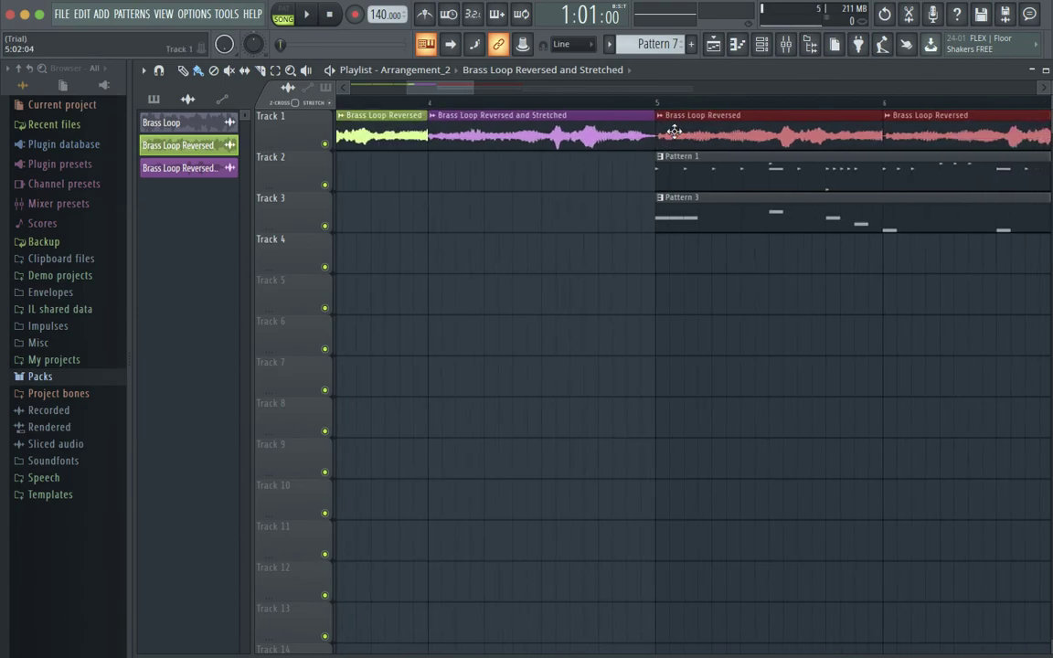
# Copy the eight-bar brass sequence on Track 1 to bars 9 through 16, aligning its start with the bar 9 line
pyautogui.scroll(-1, 673, 190)
pyautogui.moveTo(845, 139); pyautogui.dragTo(864, 159)
pyautogui.scroll(5, 836, 117)
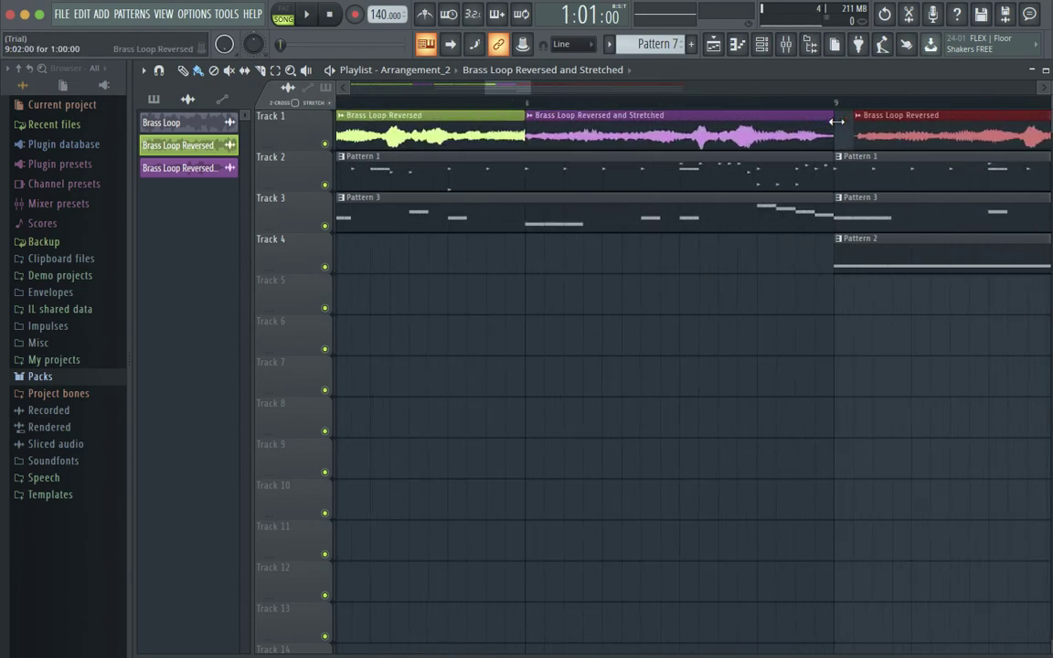
pyautogui.scroll(-6, 836, 146)
pyautogui.scroll(-4, 835, 151)
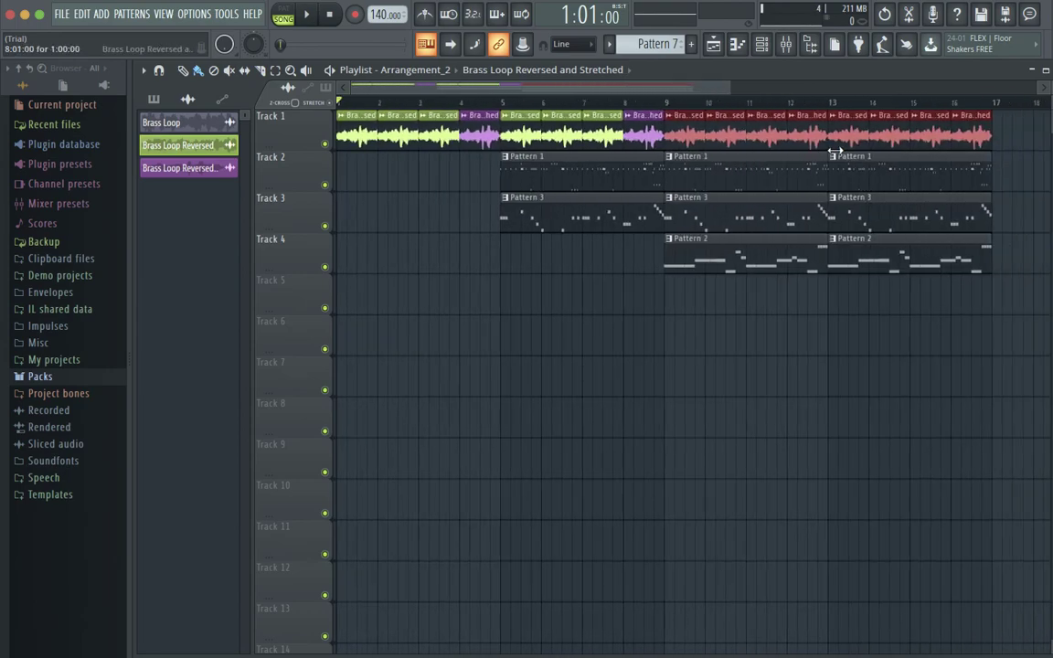
# Play the arrangement from bar 9, check the brass clips' end against bar 17, and stop playback
pyautogui.click(622, 103)
pyautogui.press('space')
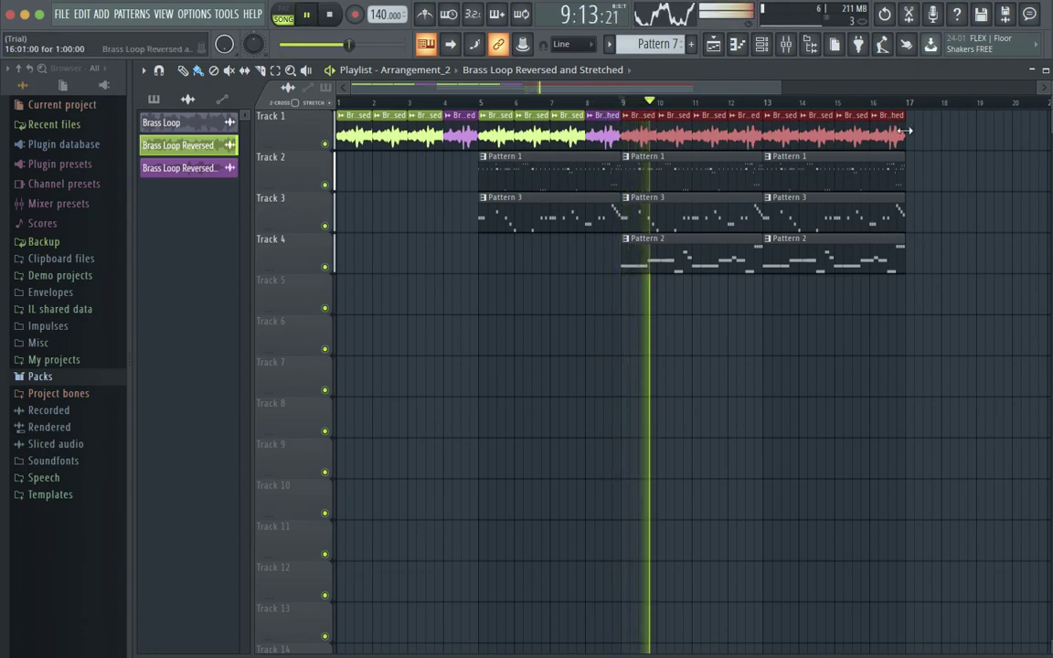
pyautogui.scroll(8, 907, 133)
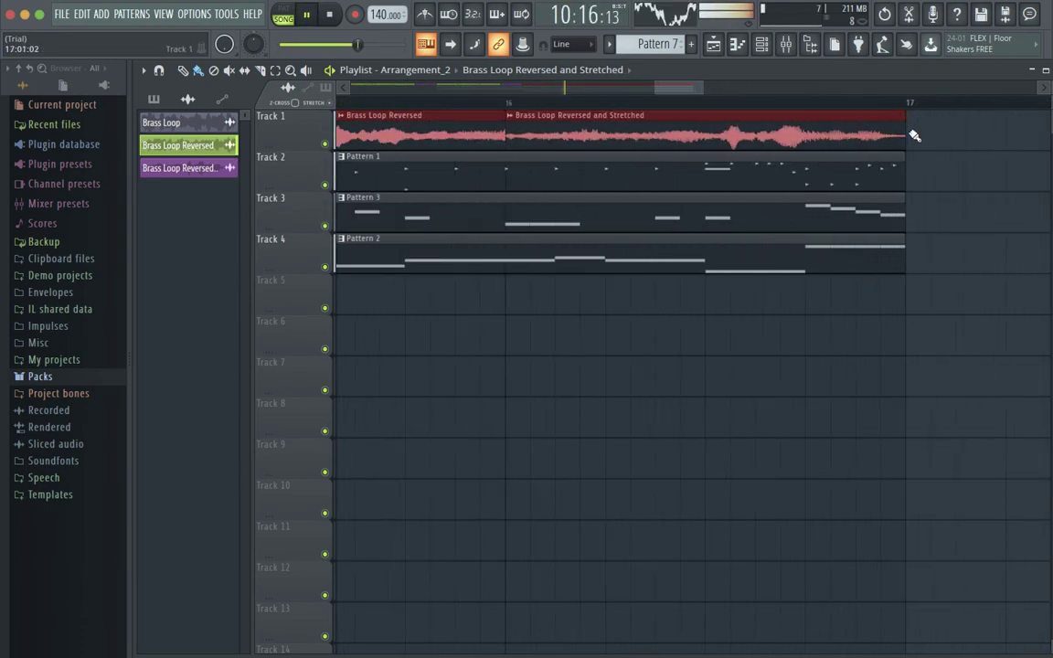
pyautogui.scroll(-8, 909, 139)
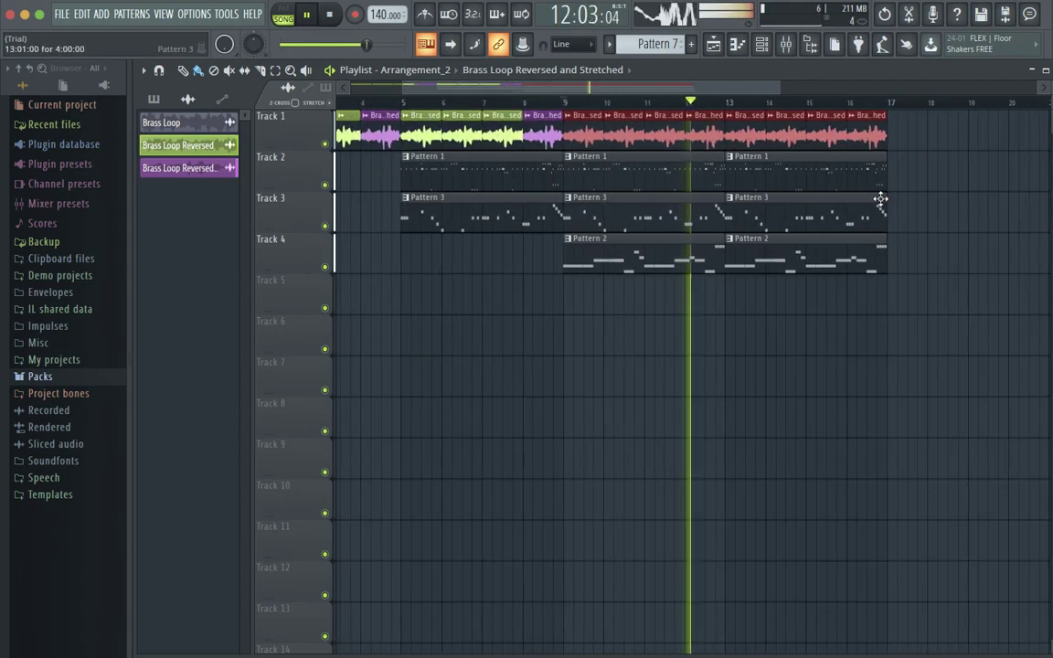
pyautogui.scroll(-2, 877, 209)
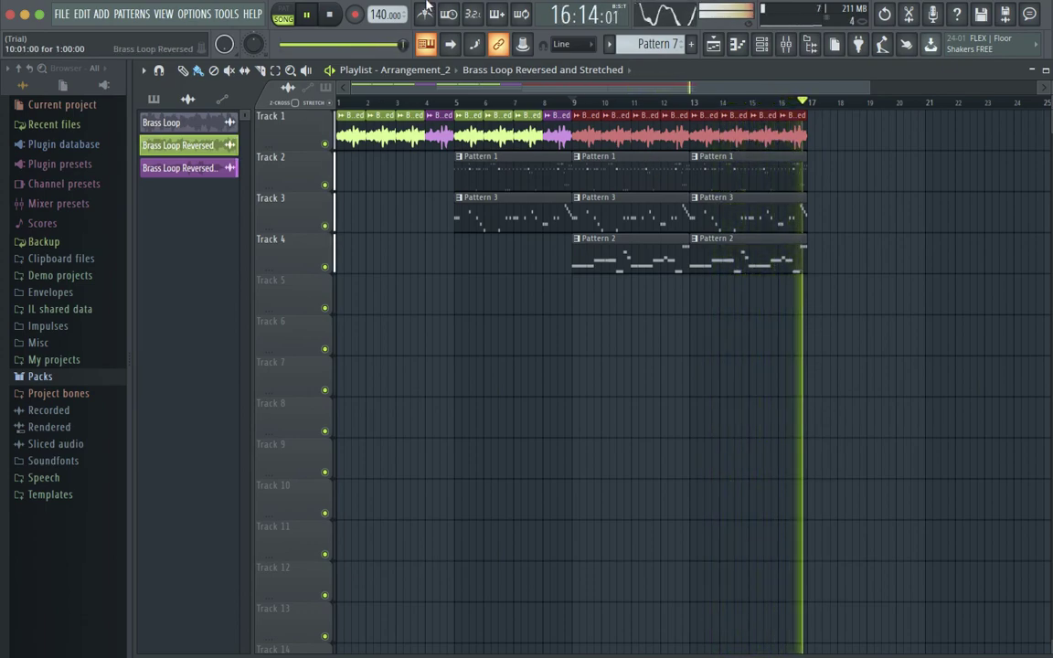
pyautogui.click(329, 13)
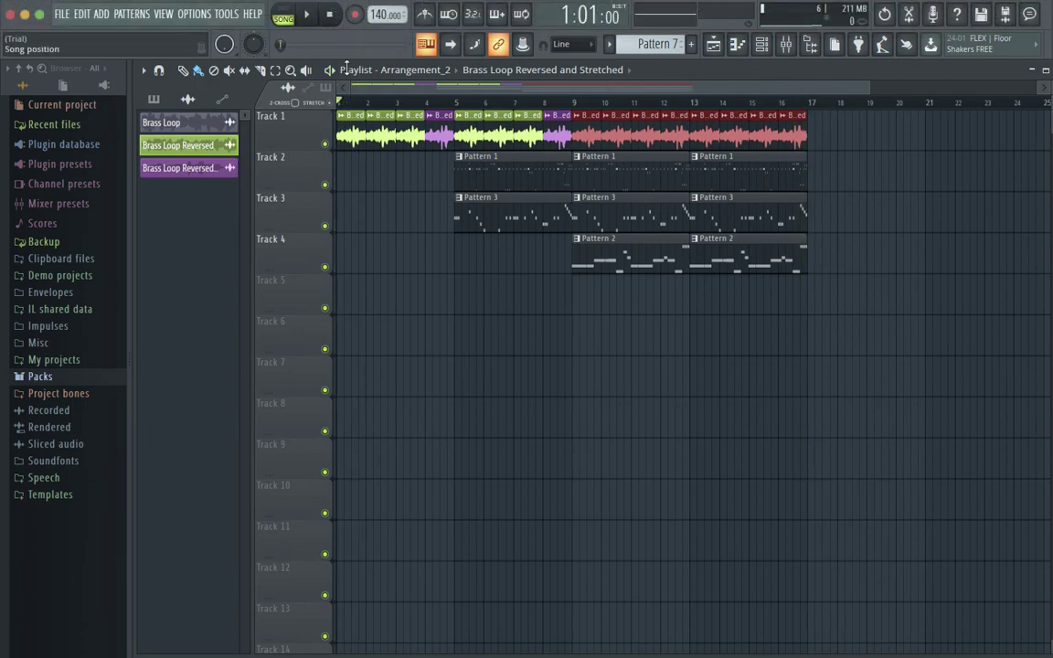
# Switch to QuickTime Player and close the Movie Recording window
pyautogui.hotkey('ctrl', 'Left')
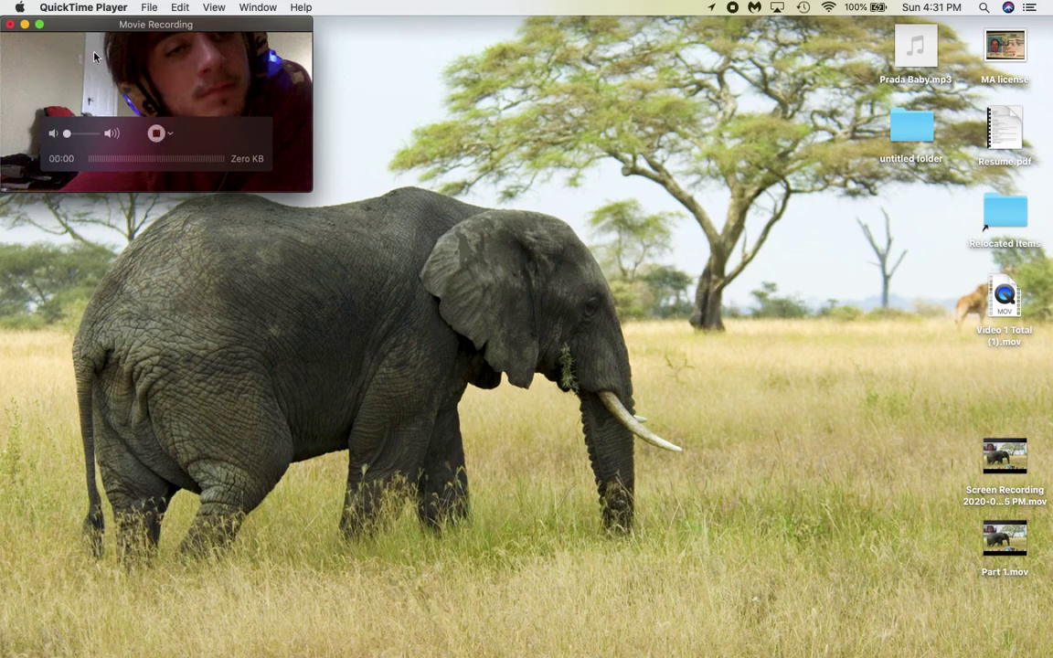
pyautogui.click(10, 25)
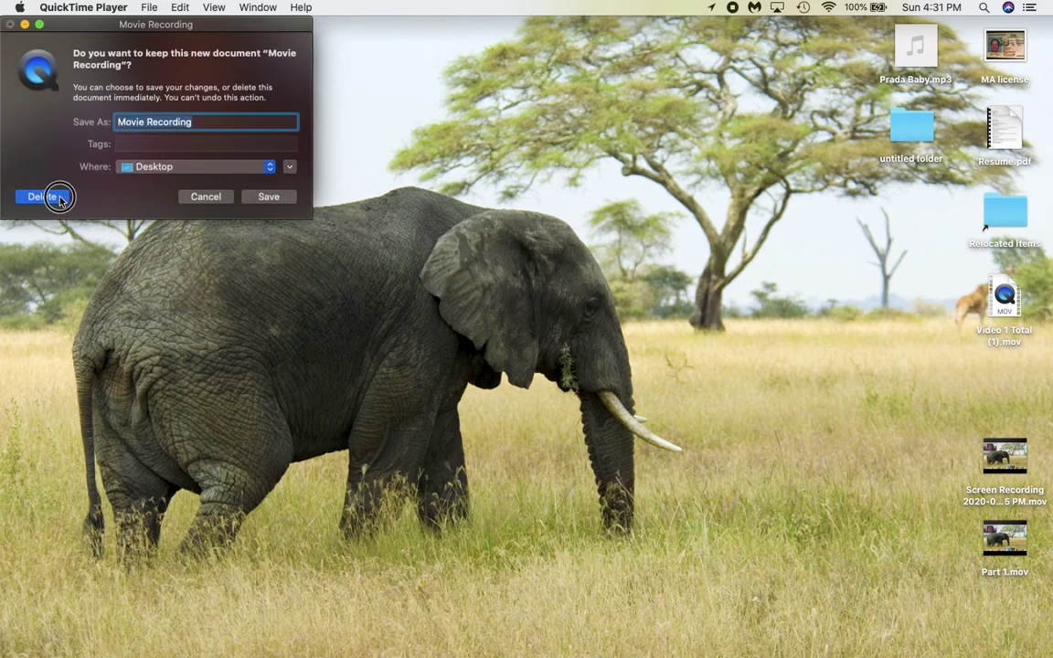